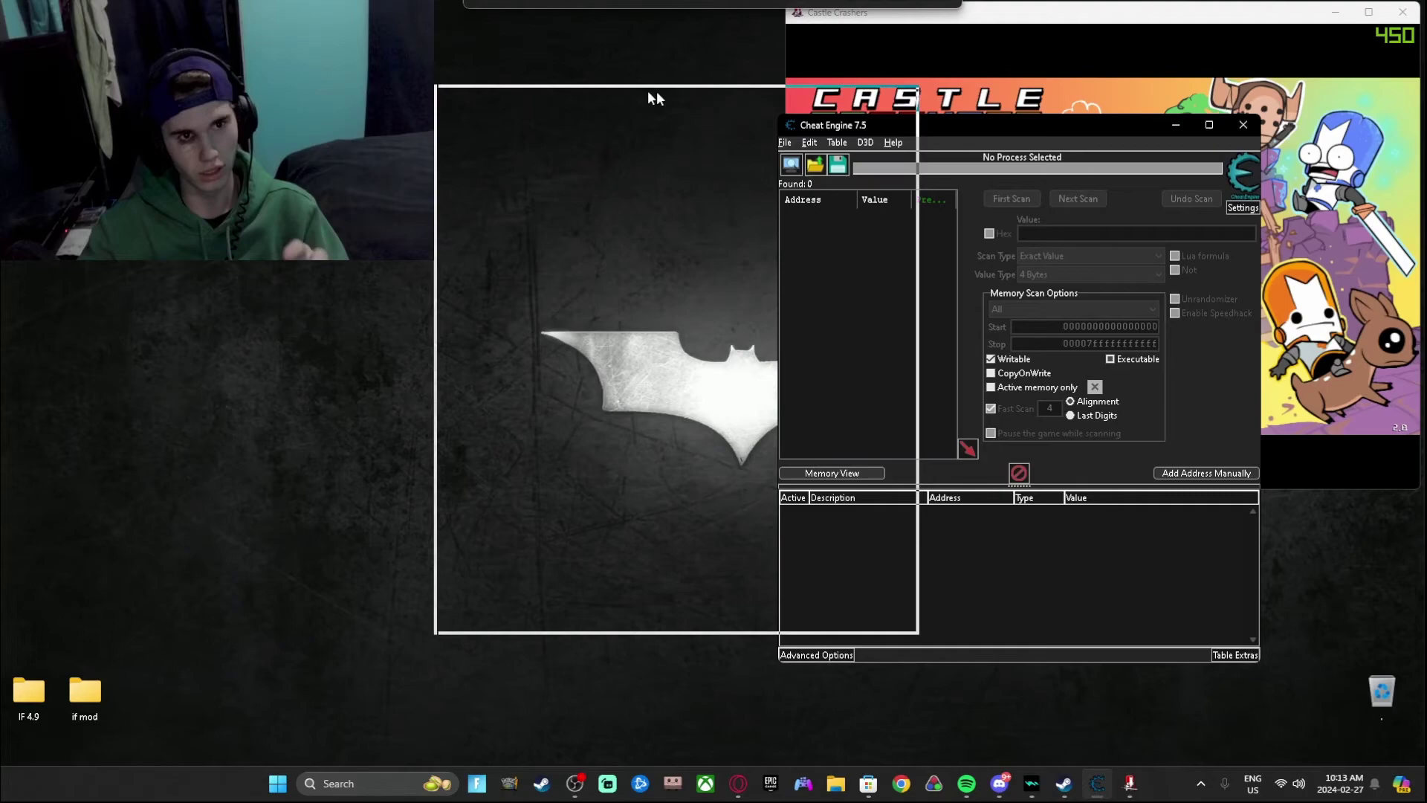
# Step: Drag the Cheat Engine window to the upper left, clear of the Castle Crashers window
pyautogui.moveTo(1000, 131); pyautogui.dragTo(332, 54)
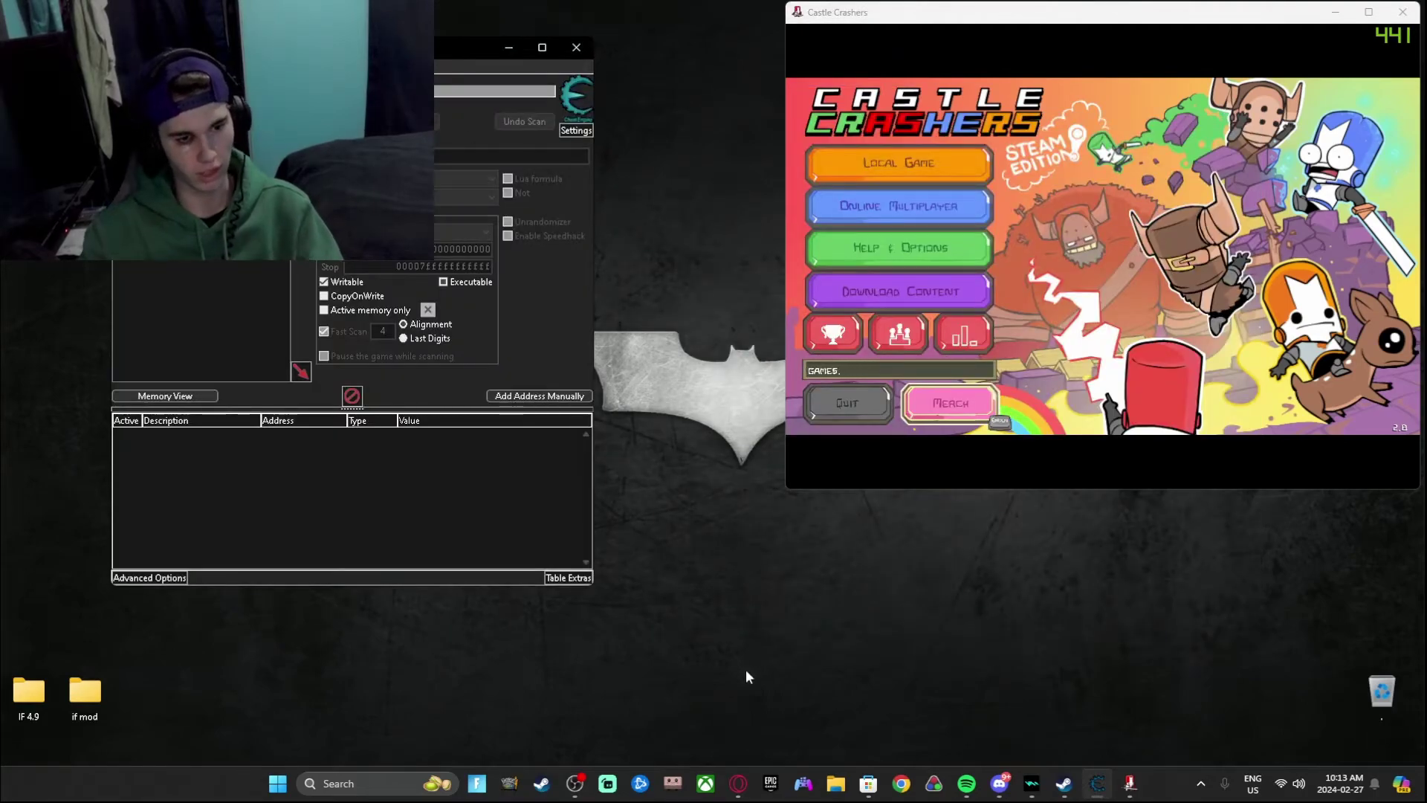
# Step: Close Opera's Start Download popup and accept the cookie notice on the Cheat Engine page
pyautogui.click(738, 783)
pyautogui.click(1161, 176)
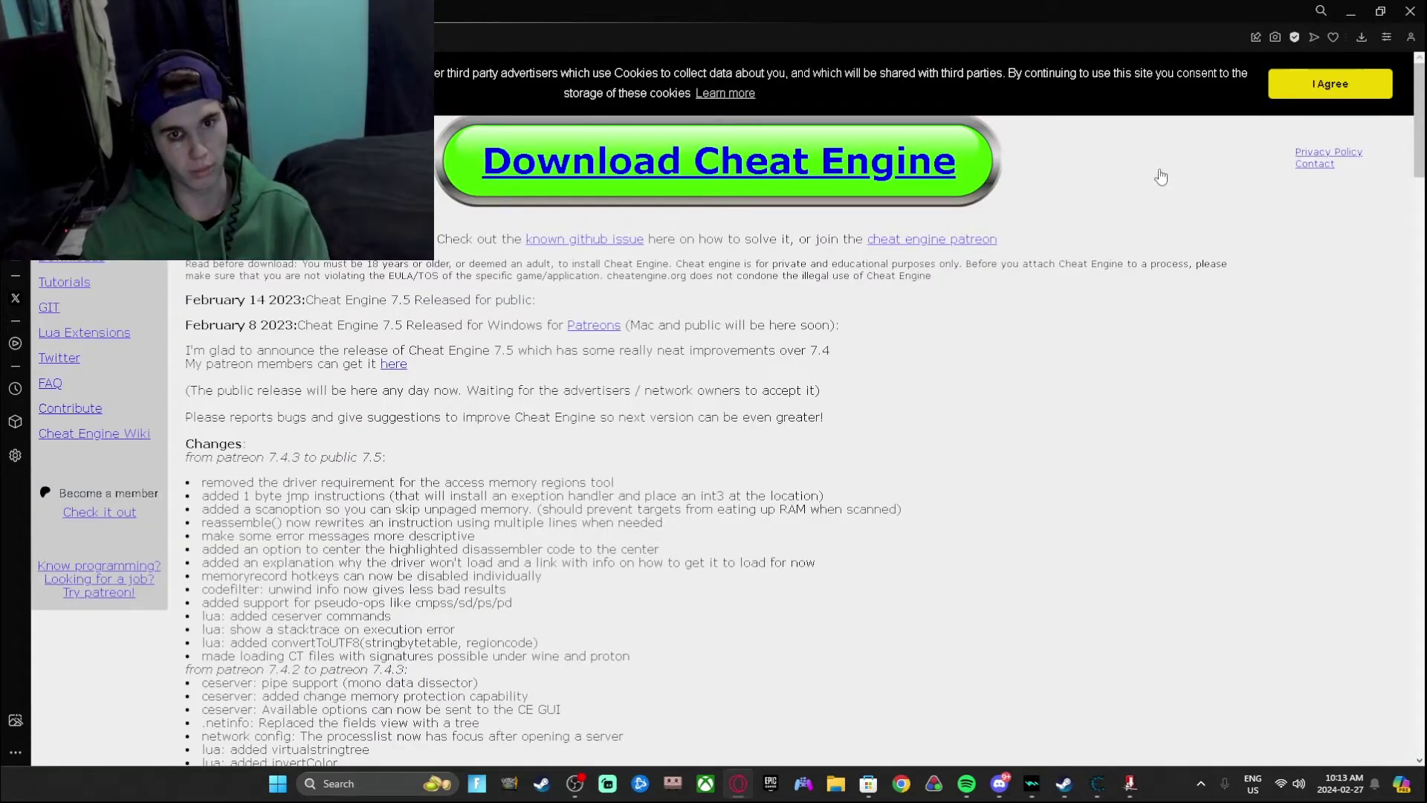
pyautogui.click(1327, 96)
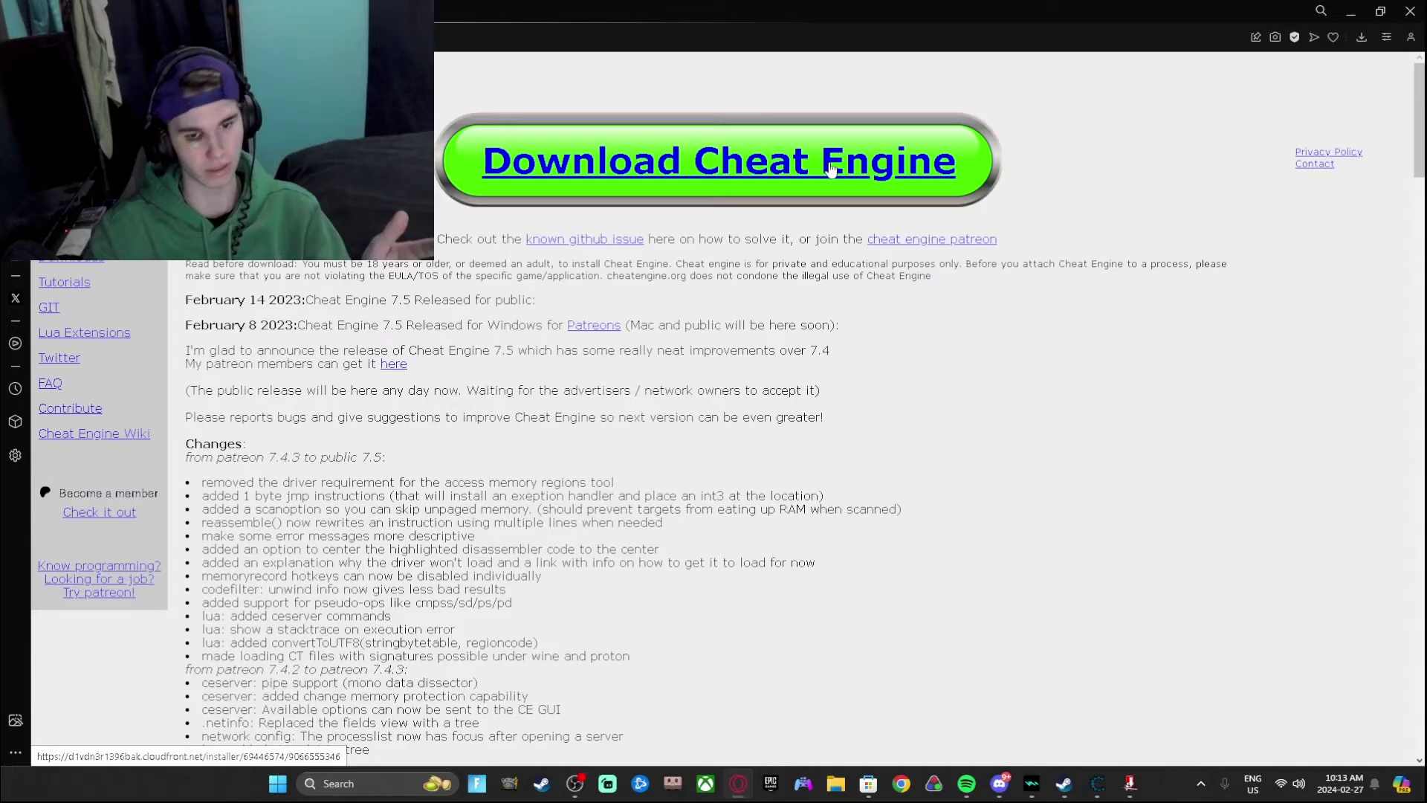
# Step: Minimize Opera, reposition Cheat Engine, and attach it to the Castle Crashers process
pyautogui.click(1349, 10)
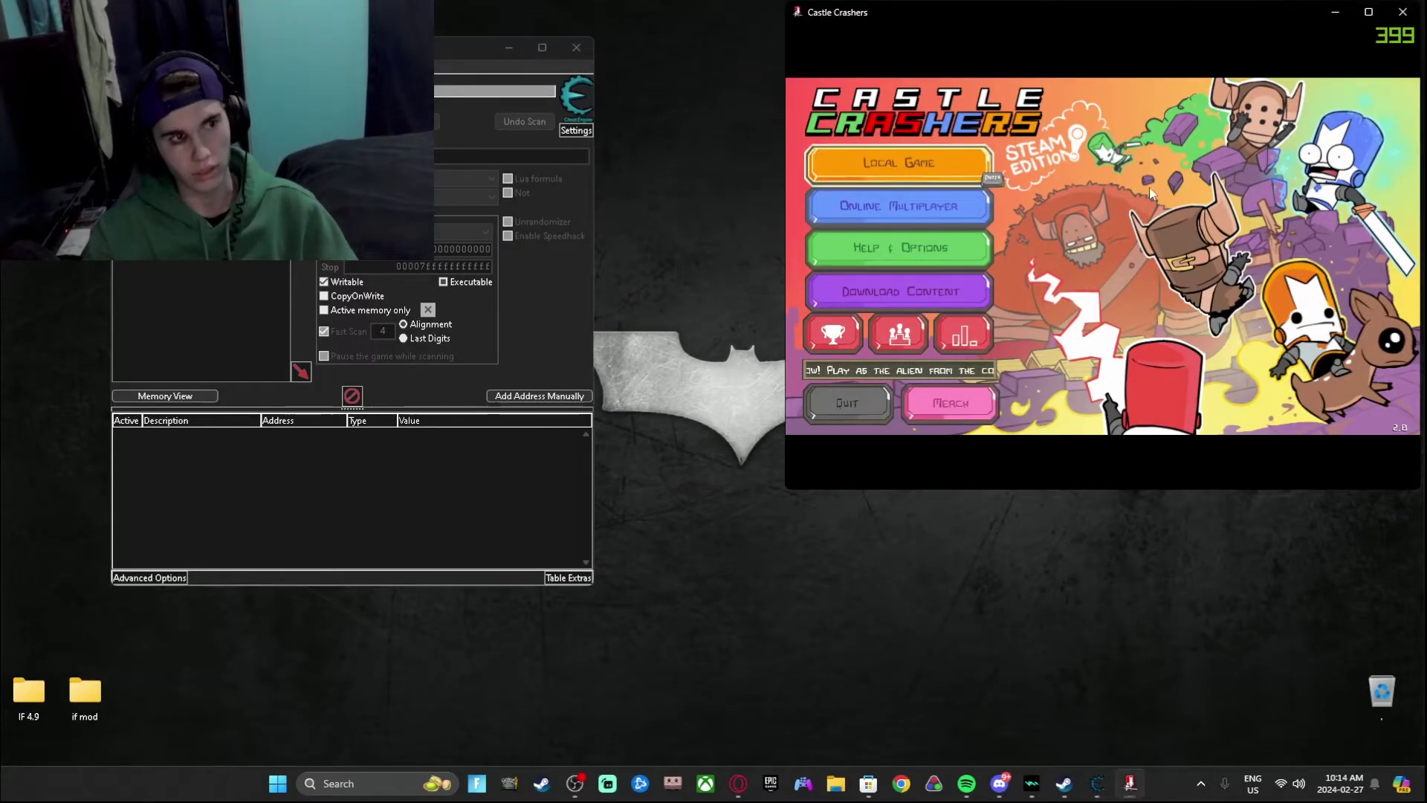
pyautogui.moveTo(328, 52); pyautogui.dragTo(509, 28)
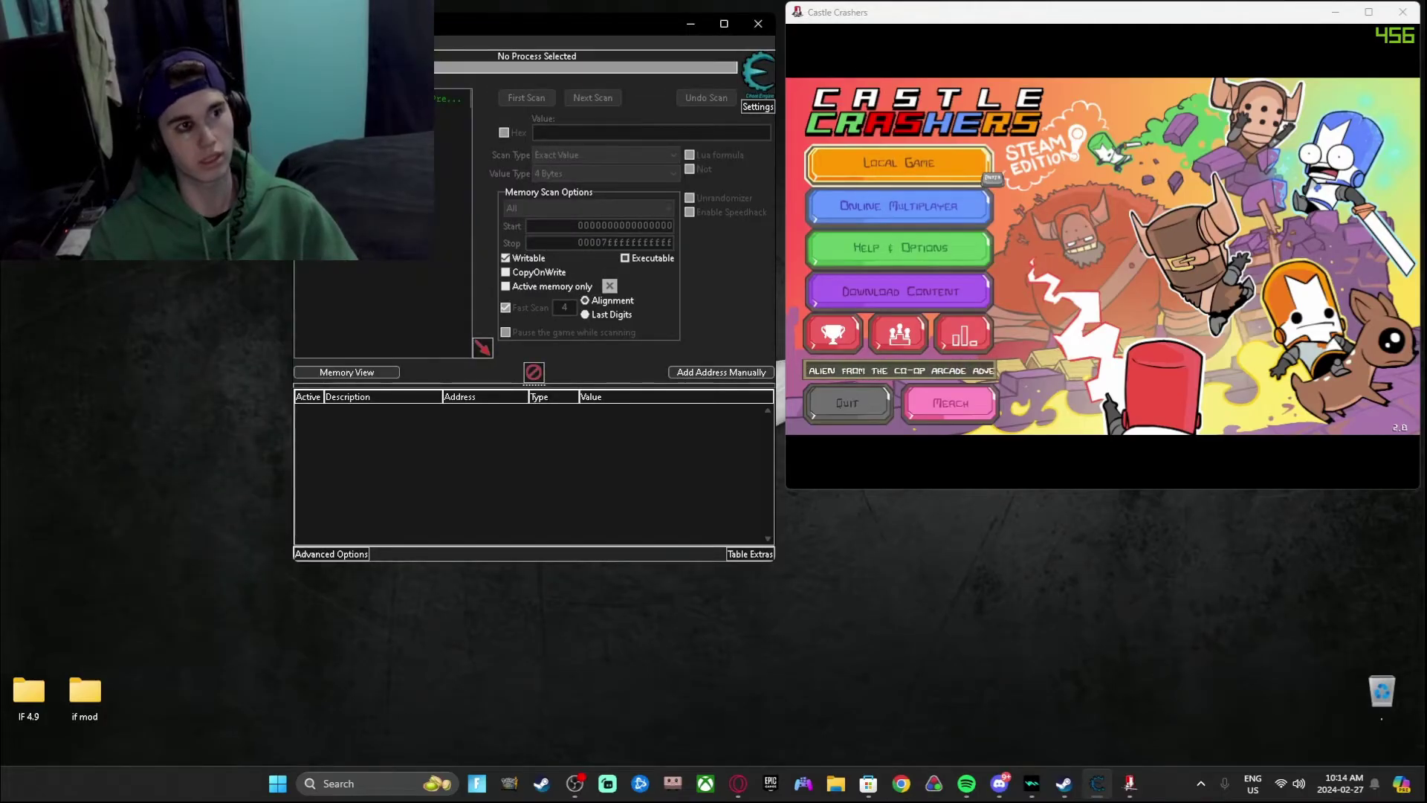
pyautogui.click(309, 61)
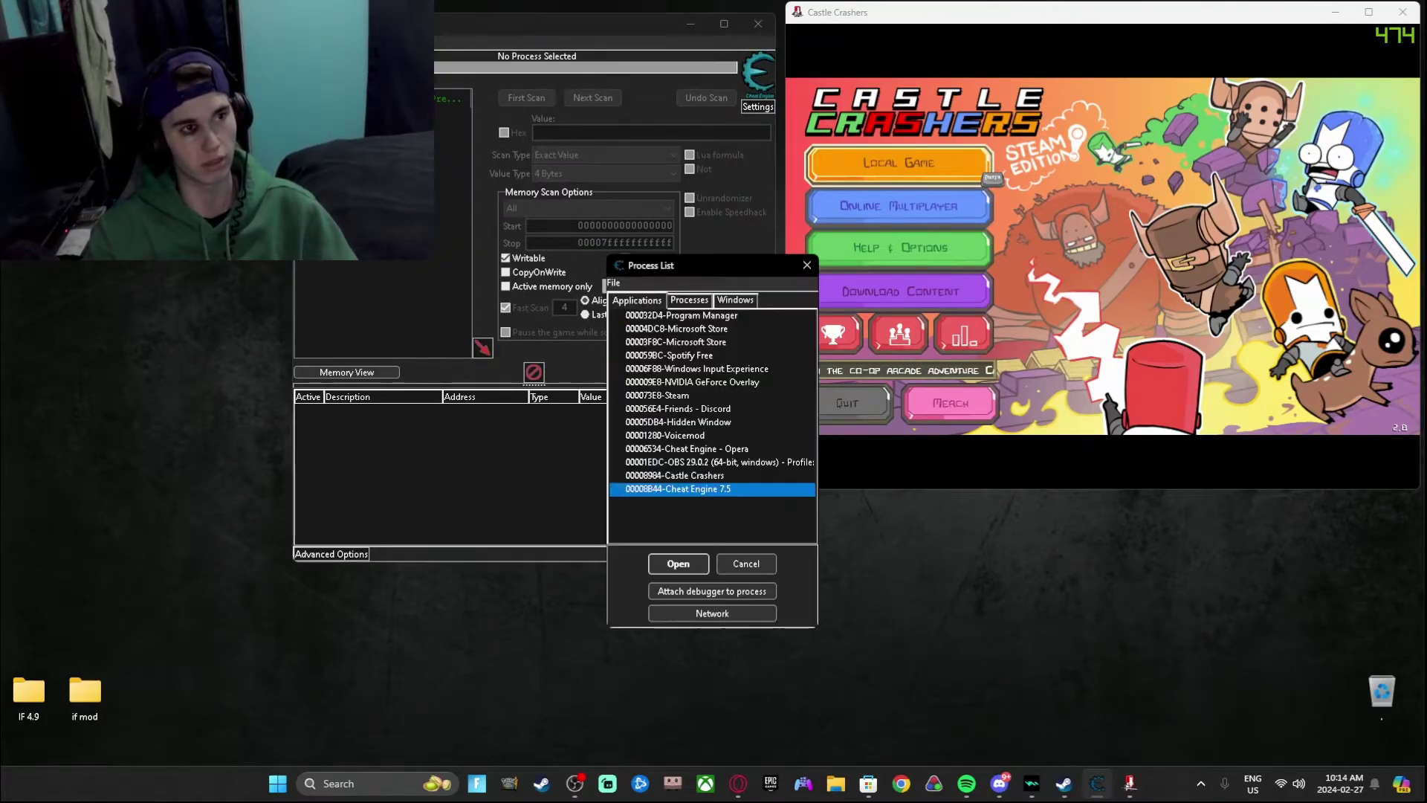
pyautogui.click(669, 475)
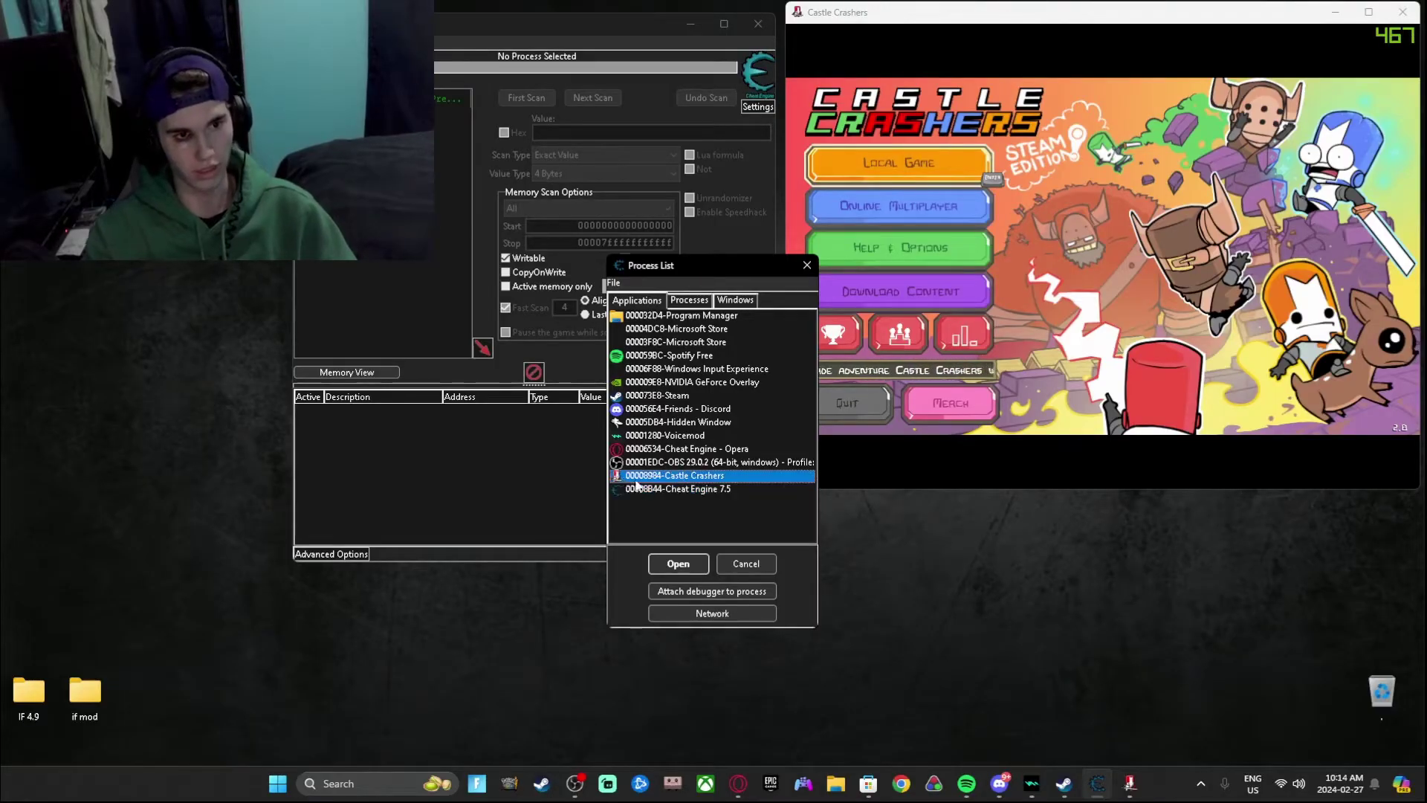
pyautogui.click(683, 564)
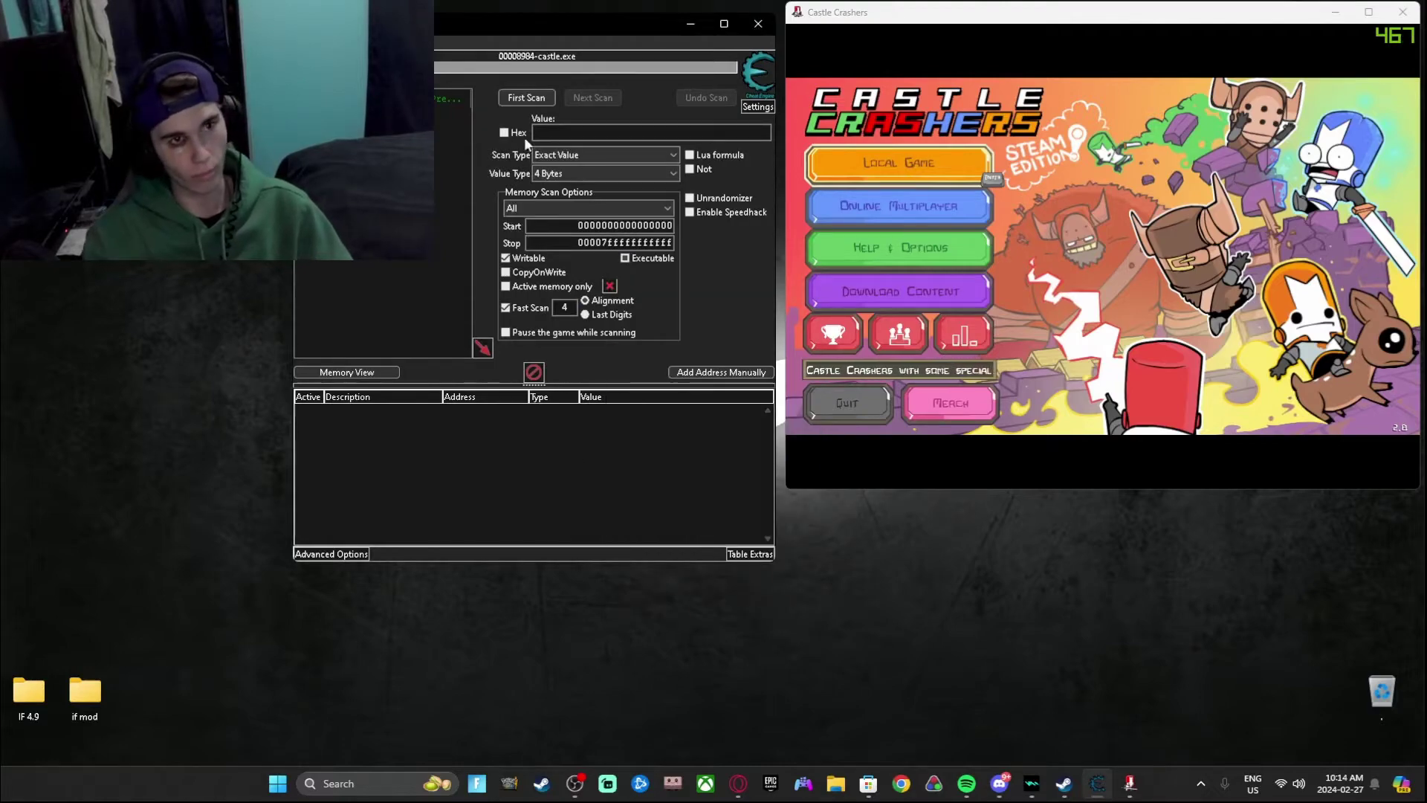
# Step: Start a local Castle Crashers campaign with the gray knight as the character
pyautogui.click(1171, 129)
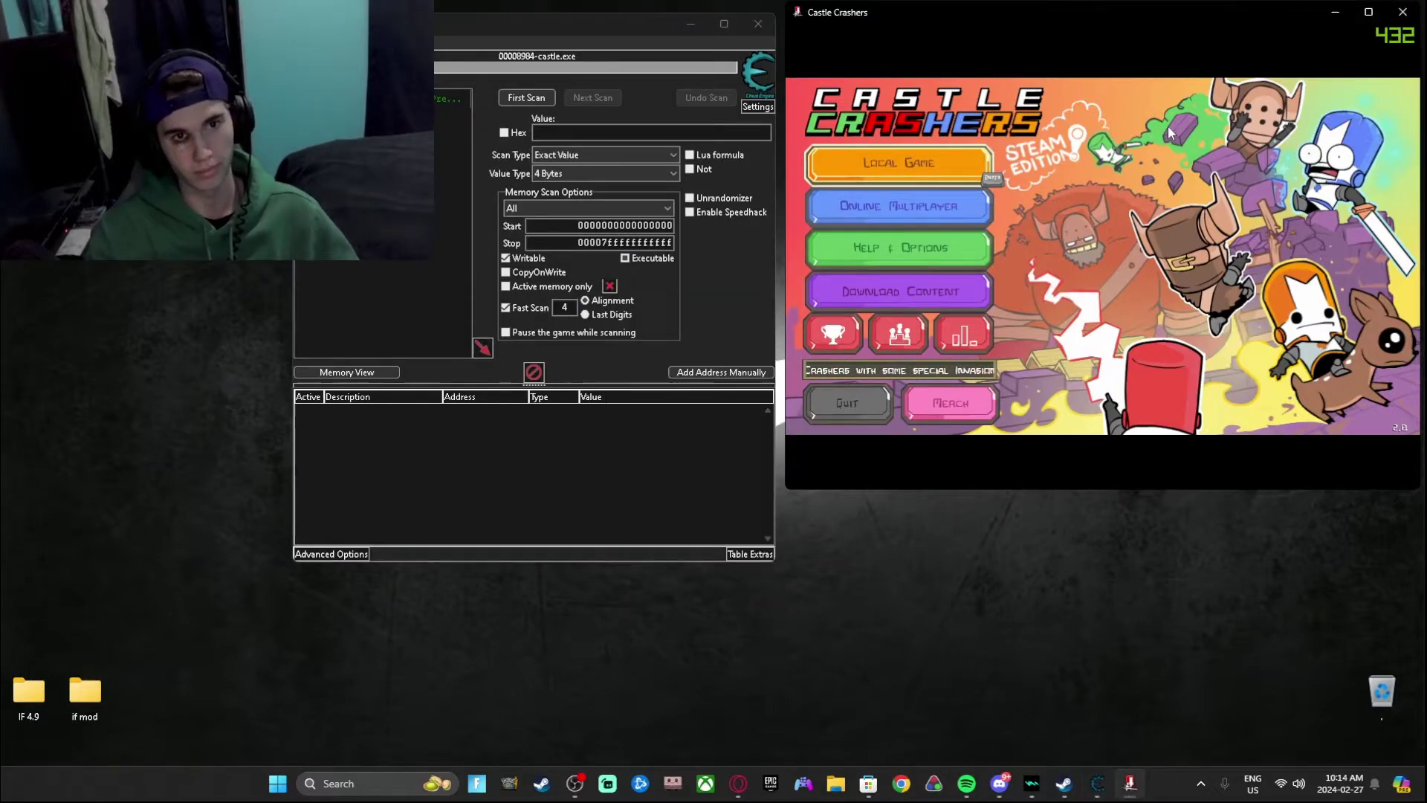
pyautogui.click(952, 162)
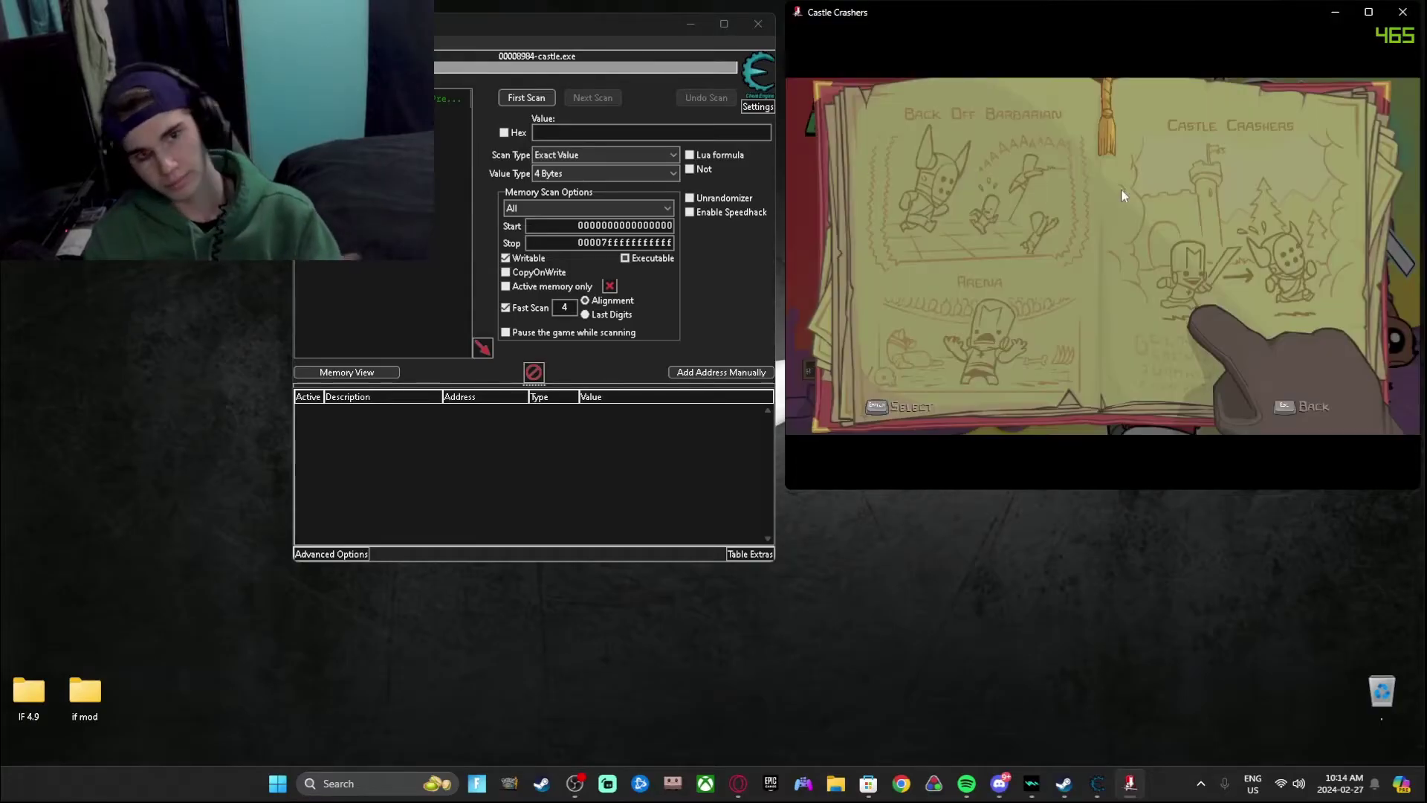
pyautogui.click(1230, 263)
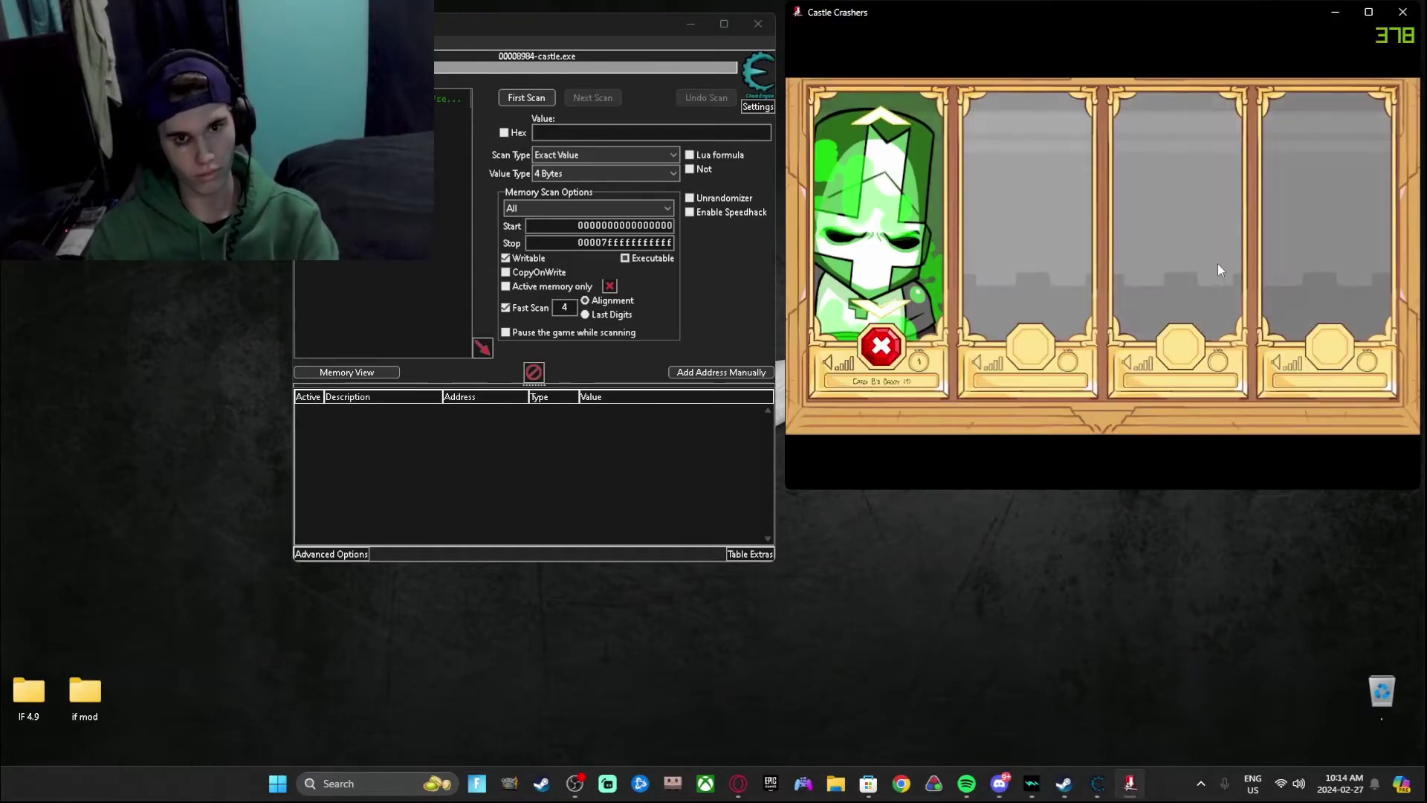
pyautogui.press('Down')
pyautogui.press('Down')
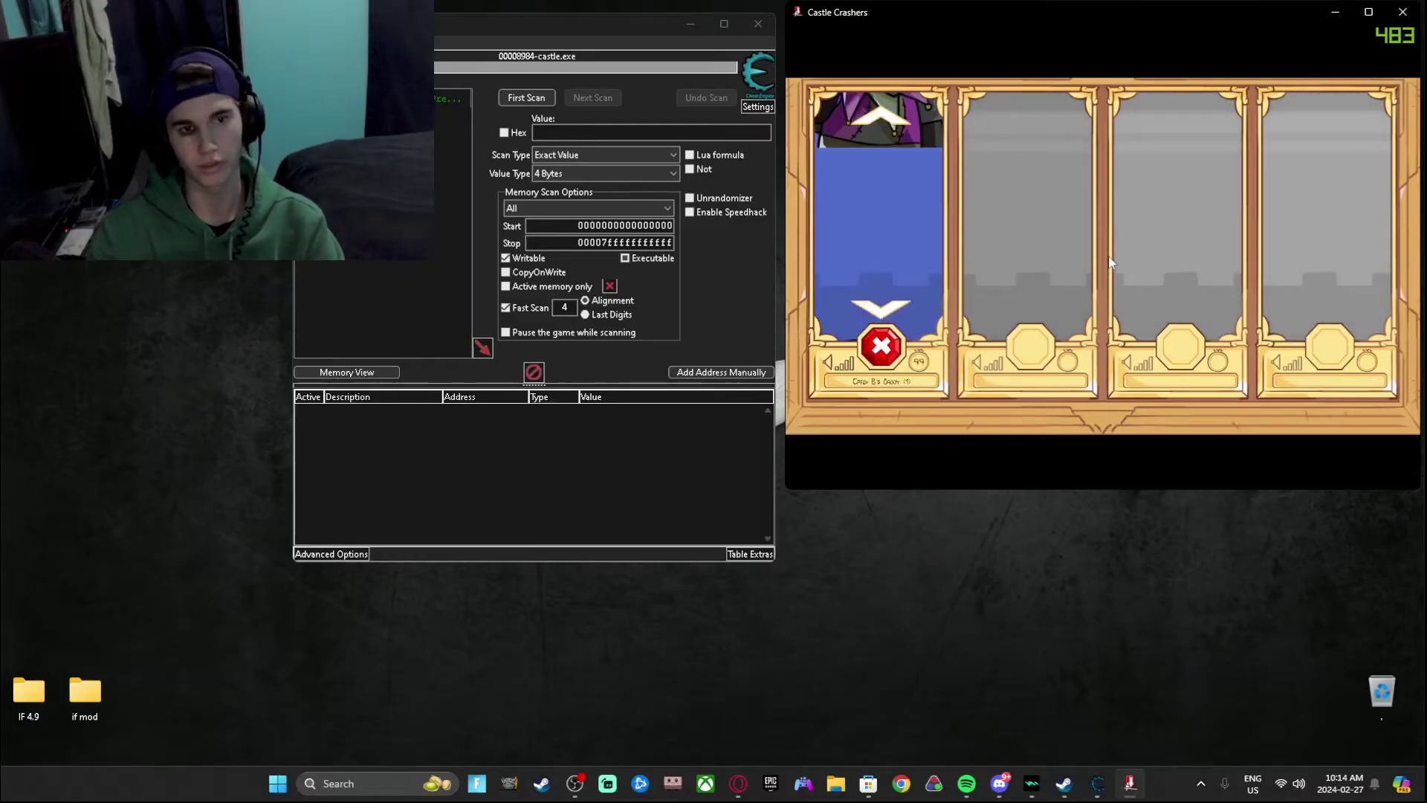
pyautogui.press('Down')
pyautogui.press('Down')
pyautogui.press('Down')
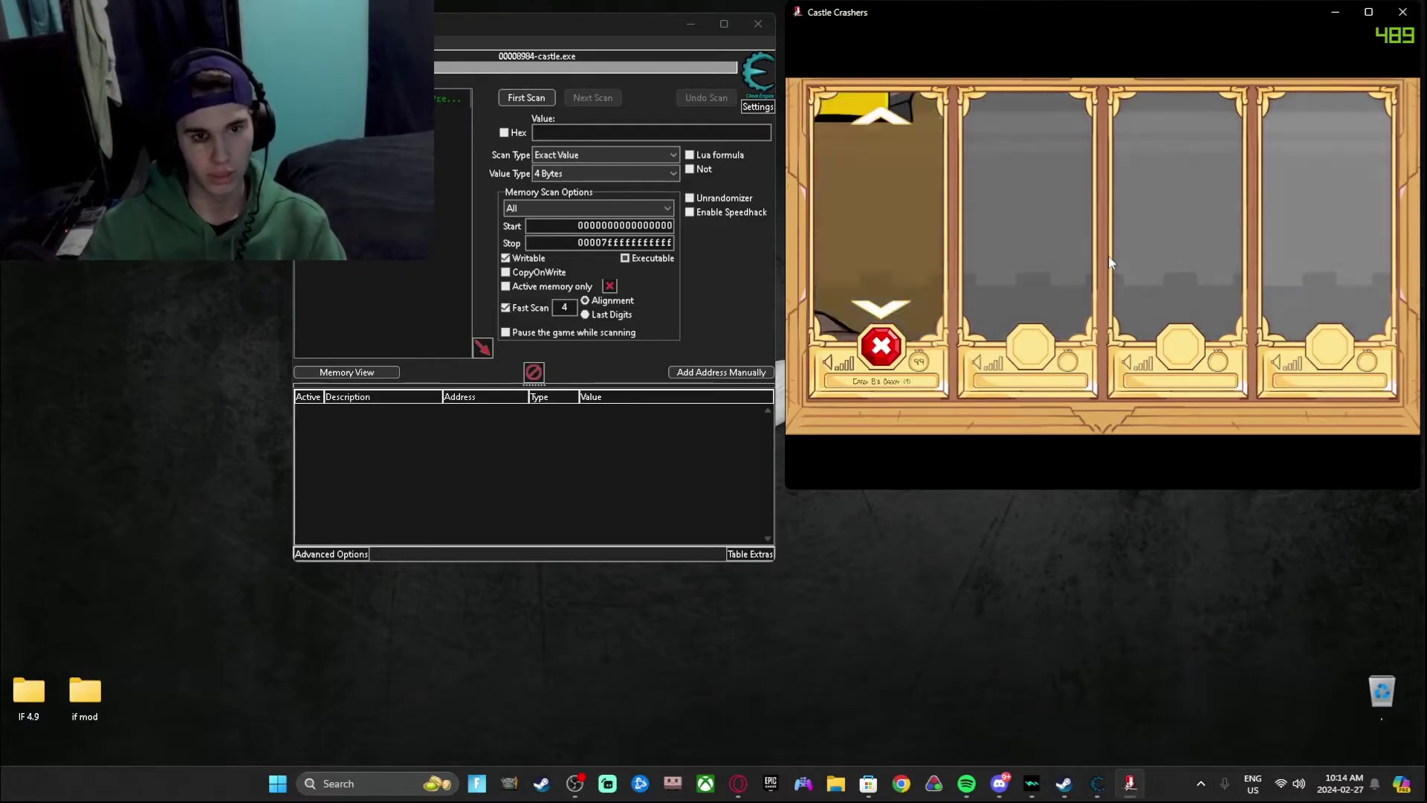
pyautogui.press('Down')
pyautogui.press('Down')
pyautogui.press('Down')
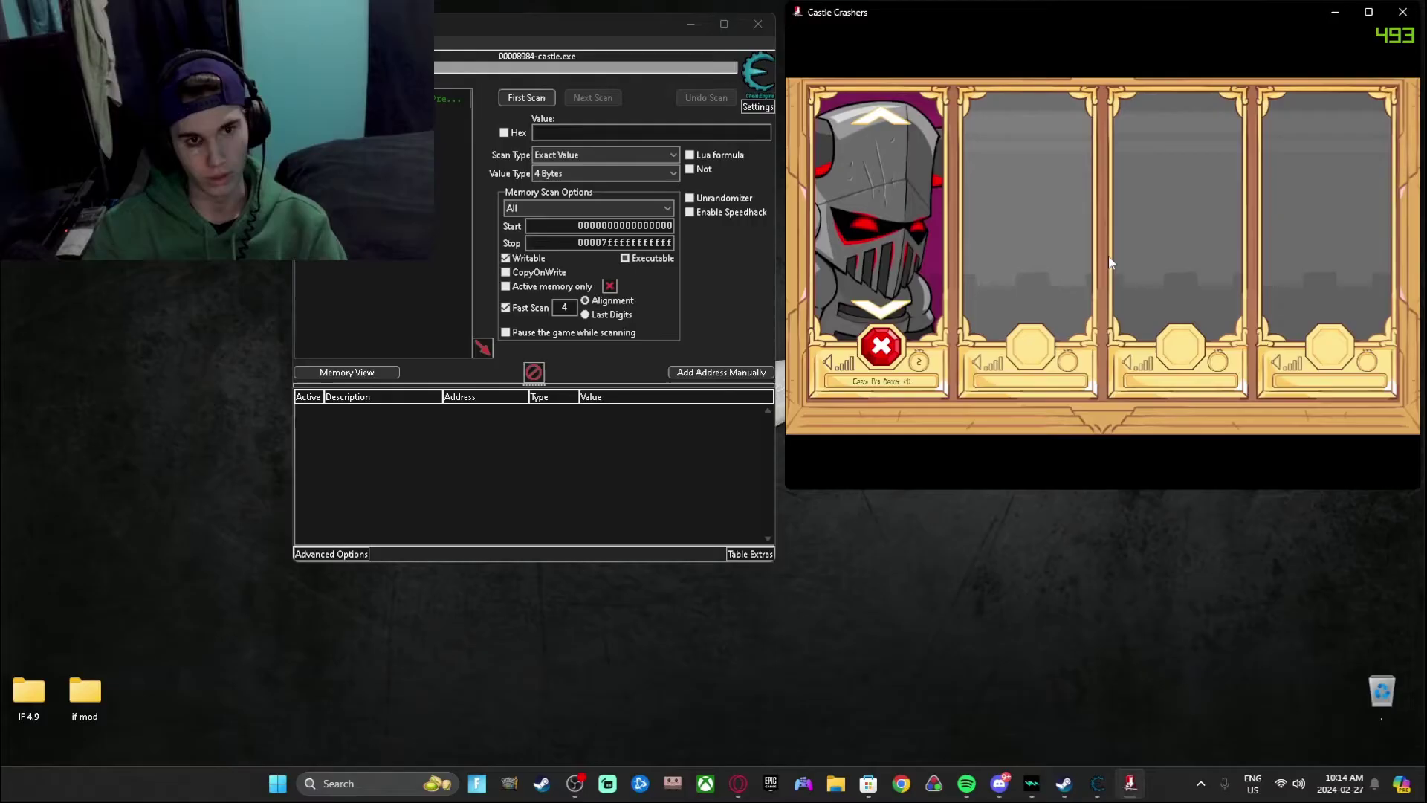
pyautogui.press('Down')
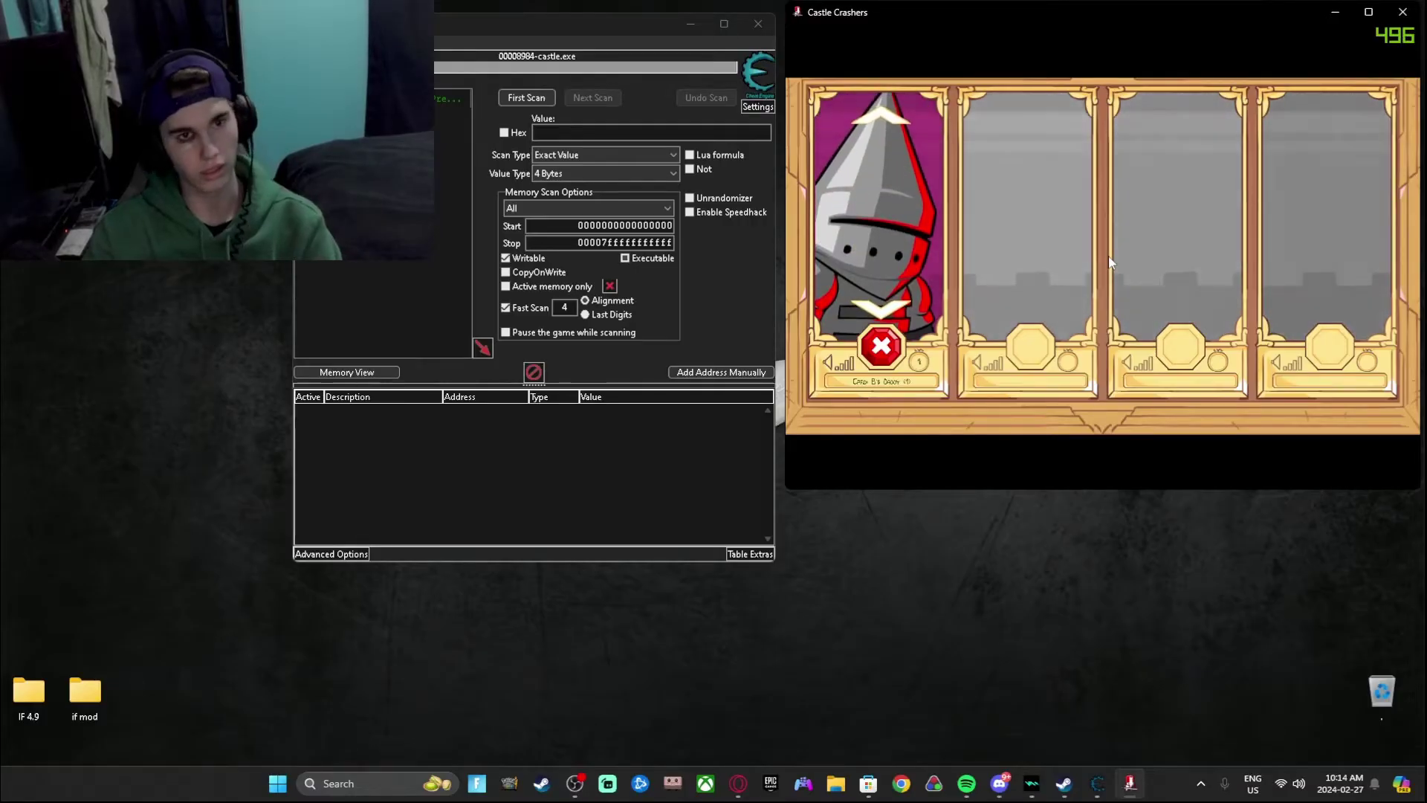
pyautogui.press('Return')
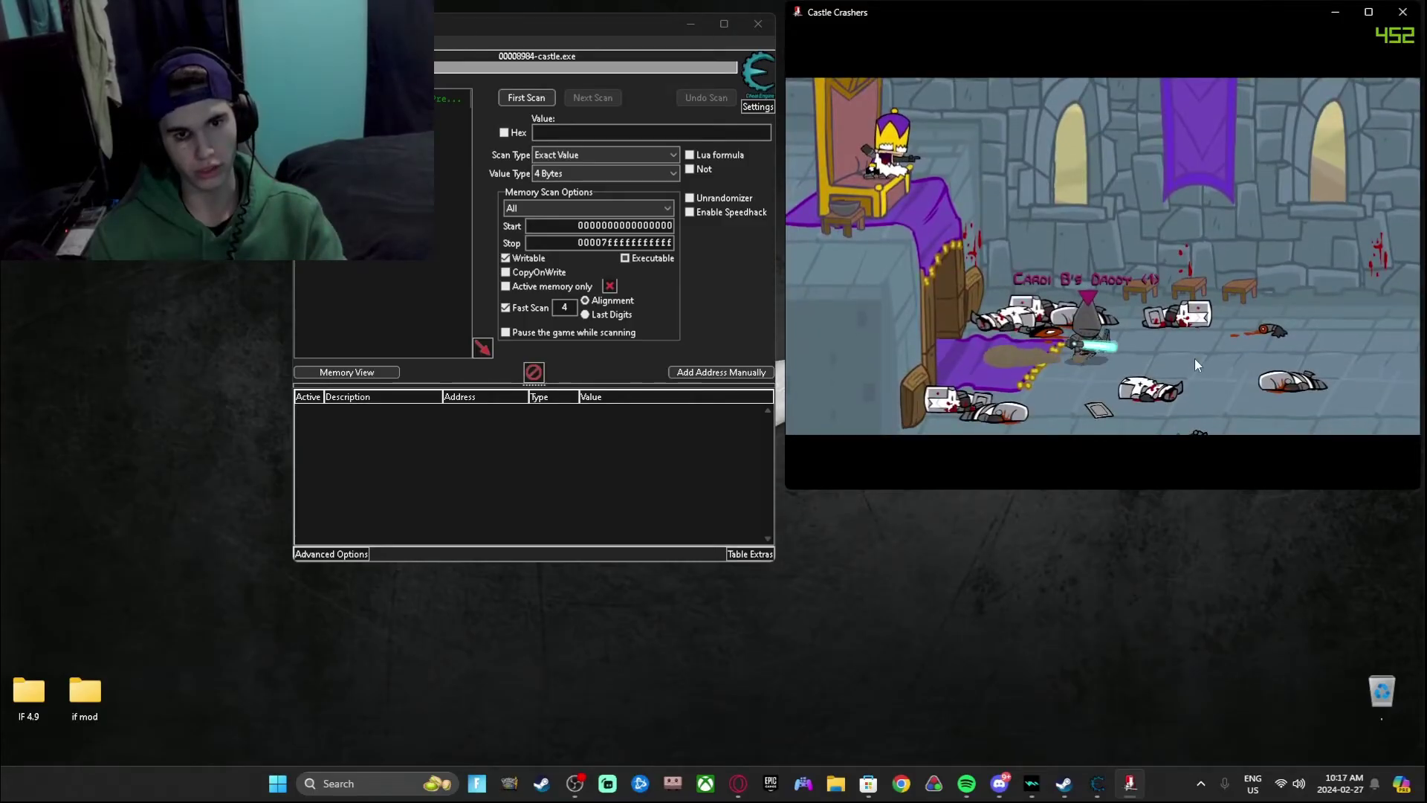
# Step: Walk the knight into the village, exit to the world map, and open his stats
pyautogui.press('Right')
pyautogui.press('Right')
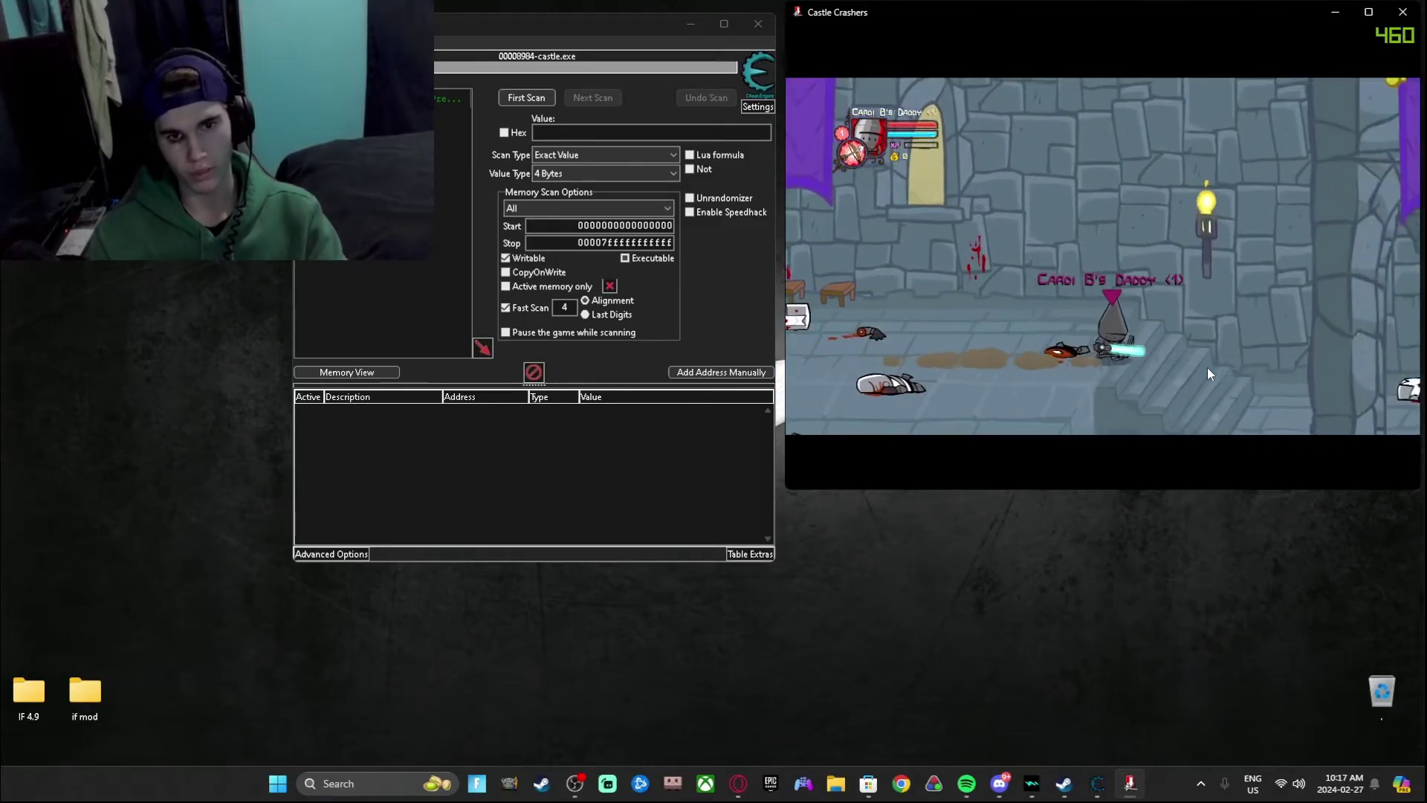
pyautogui.press('Right')
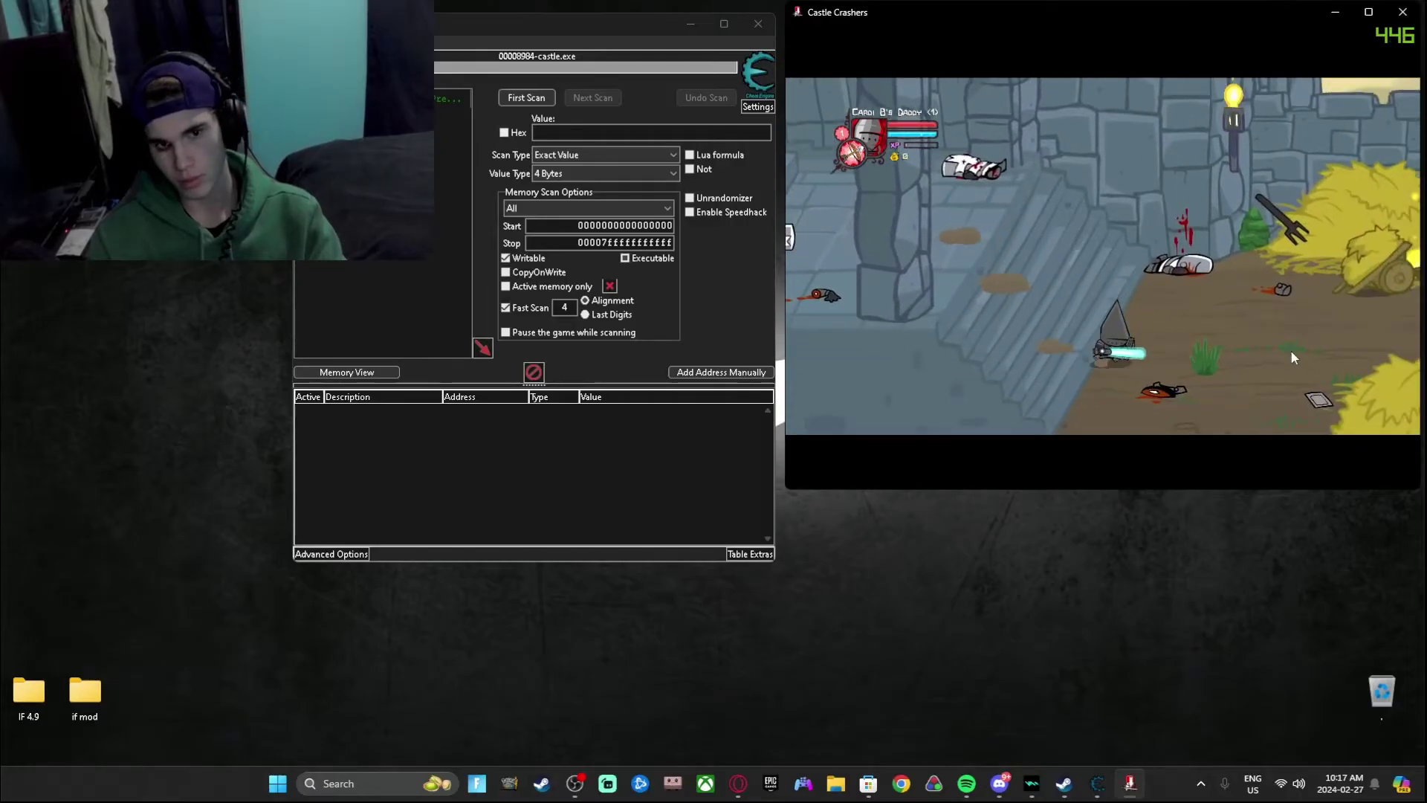
pyautogui.press('Right')
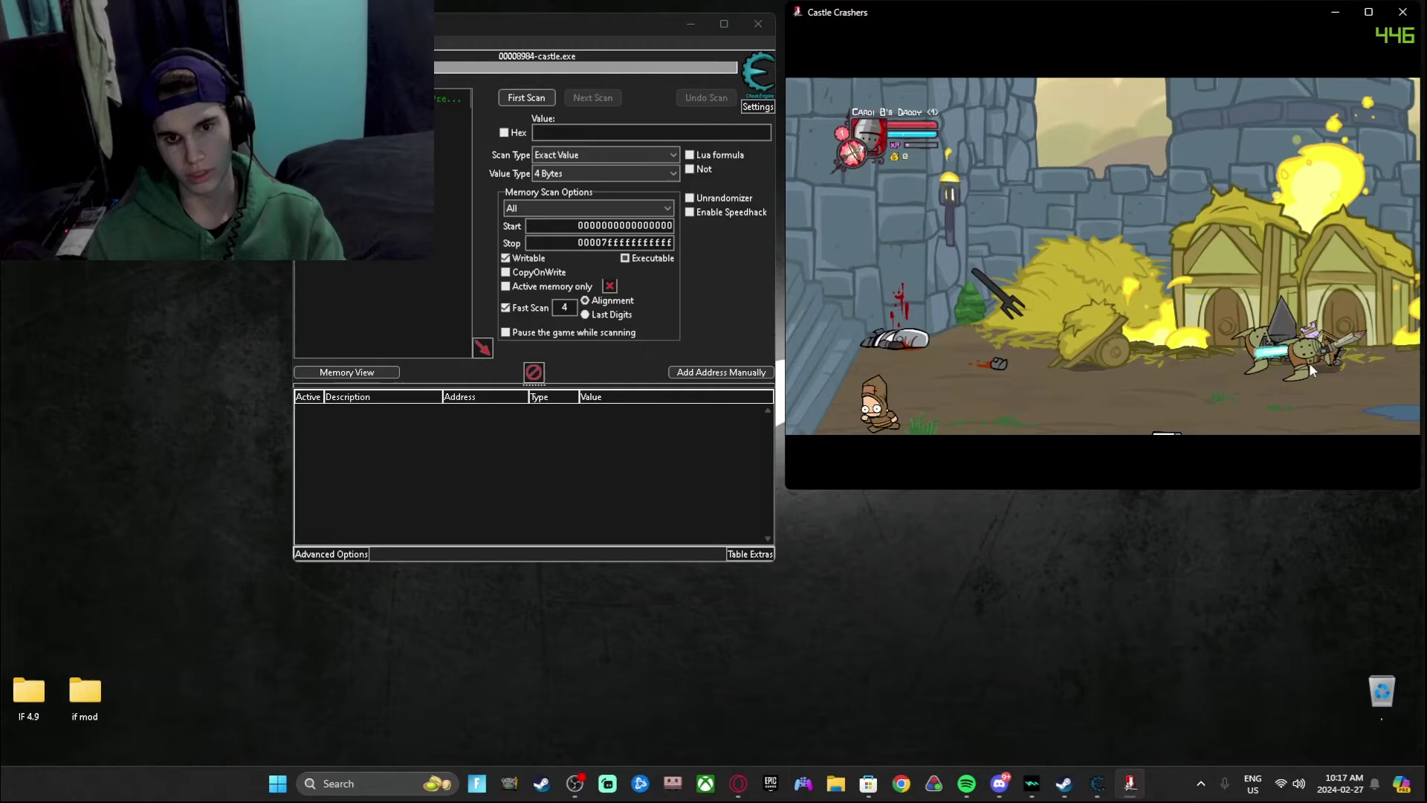
pyautogui.press('Escape')
pyautogui.press('Return')
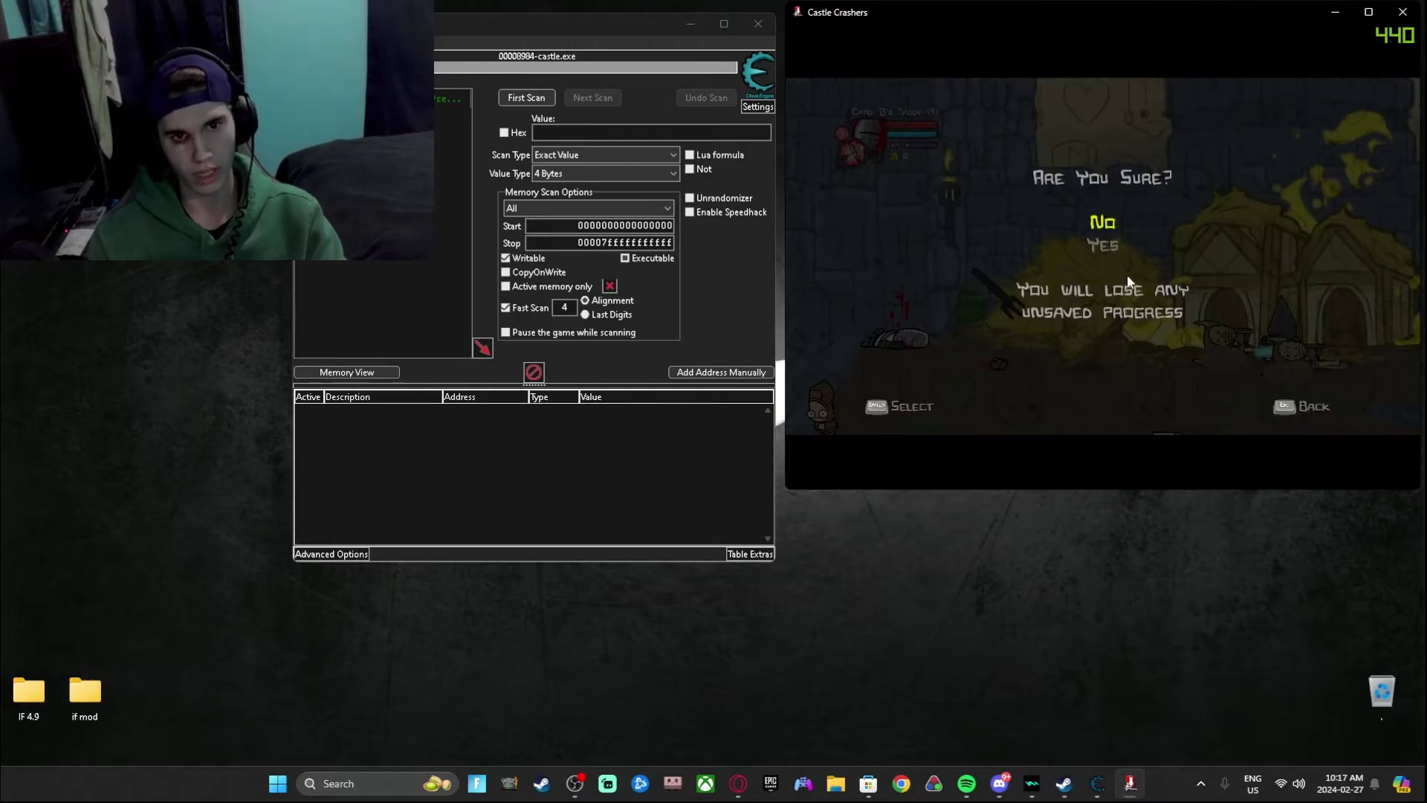
pyautogui.press('Down')
pyautogui.press('Return')
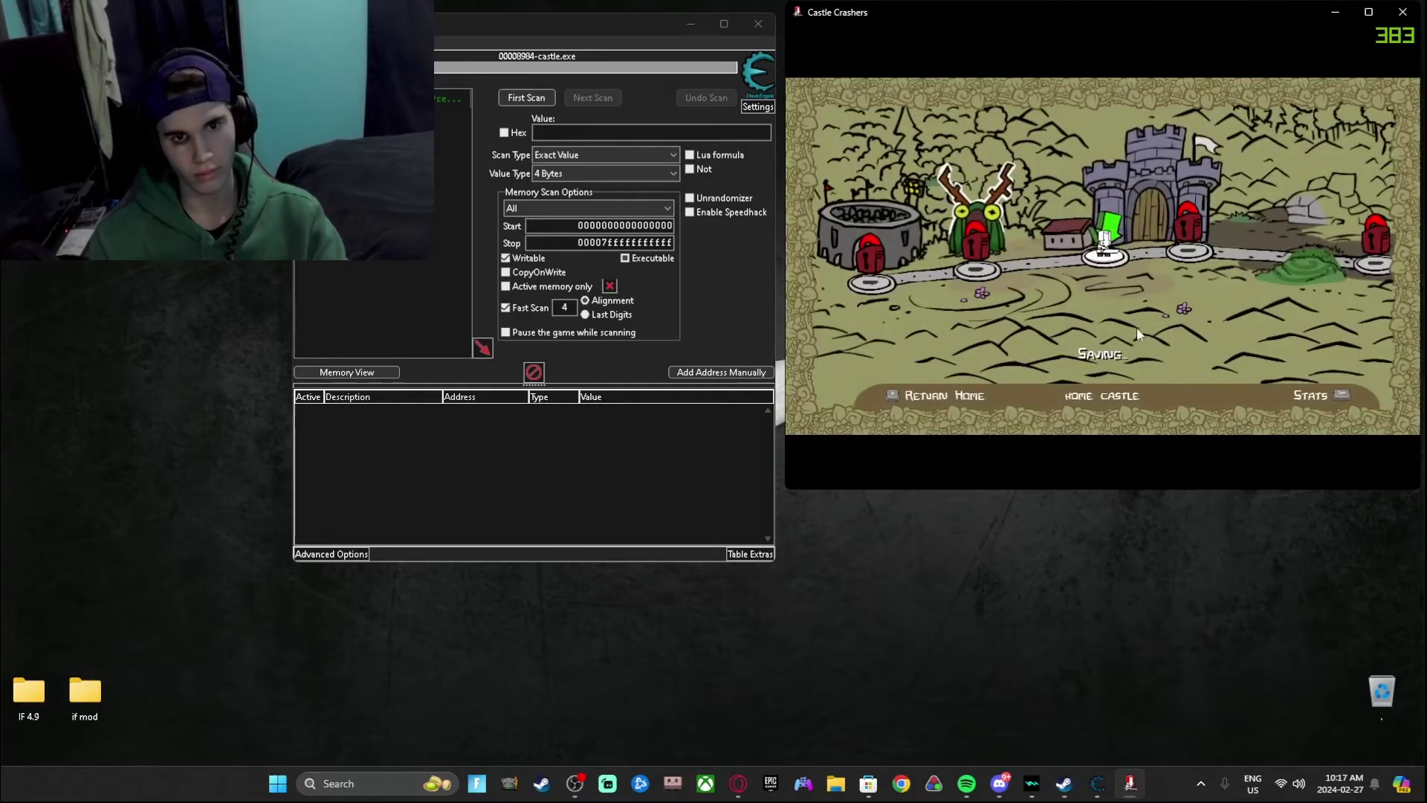
pyautogui.press('s')
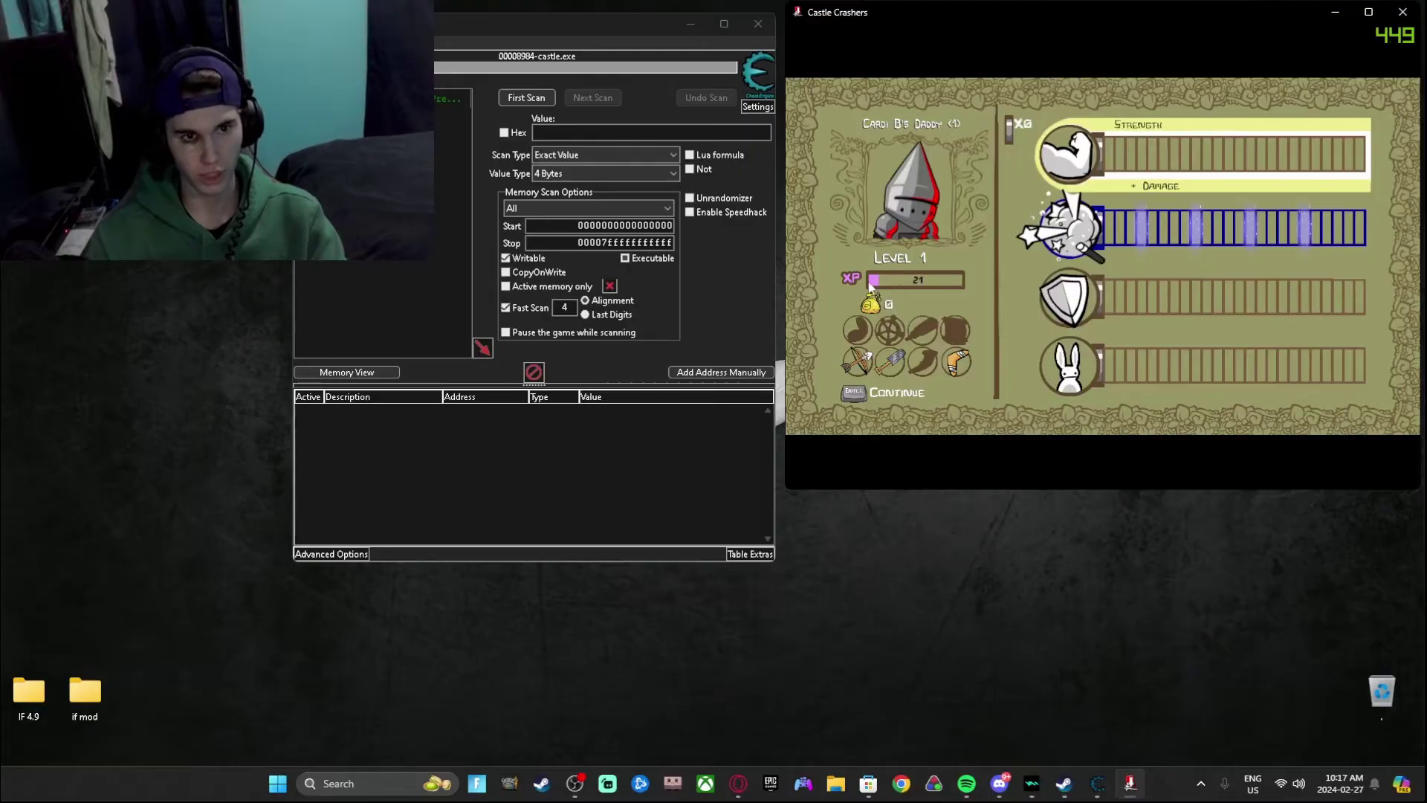
# Step: Run a first Cheat Engine scan for the value 21, then return to the game
pyautogui.click(565, 130)
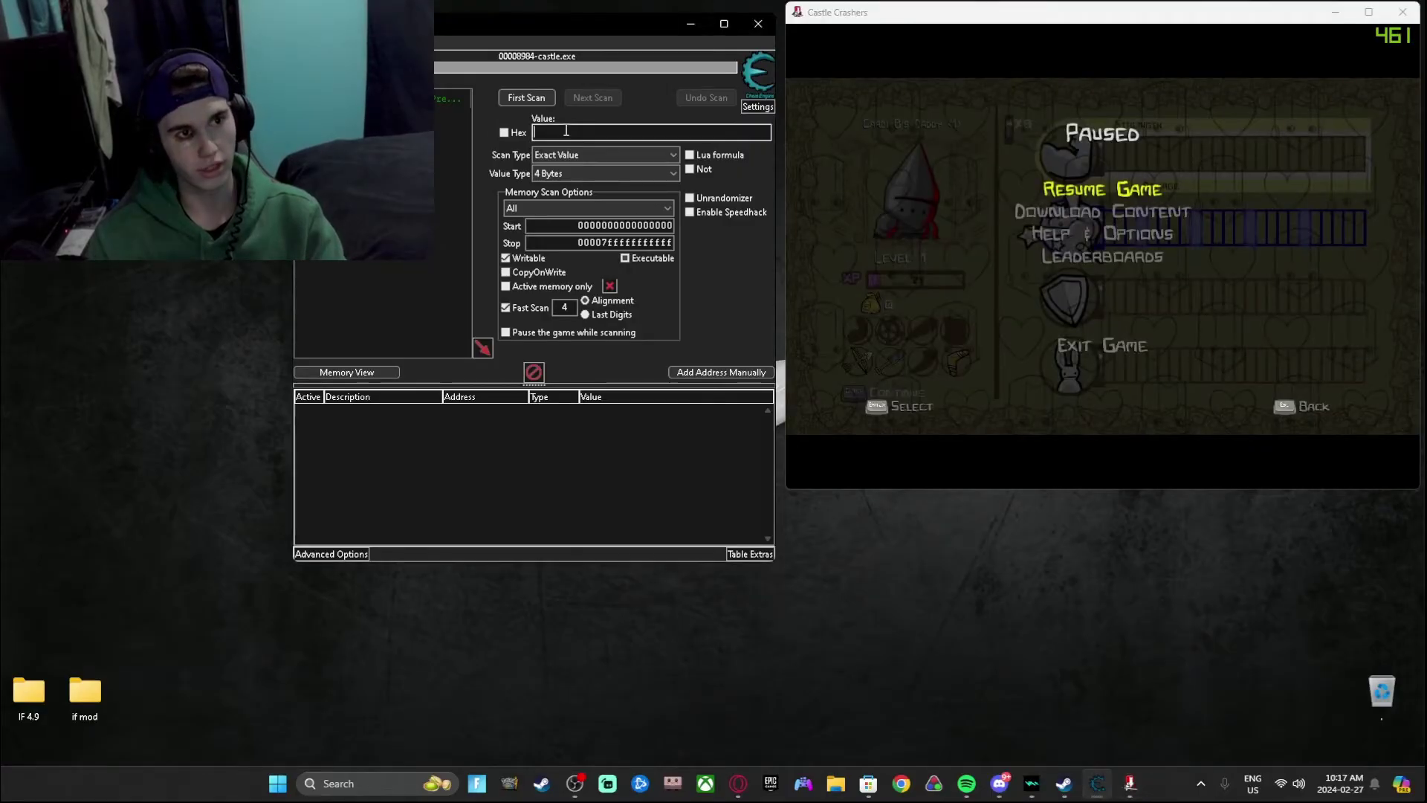
pyautogui.write('21')
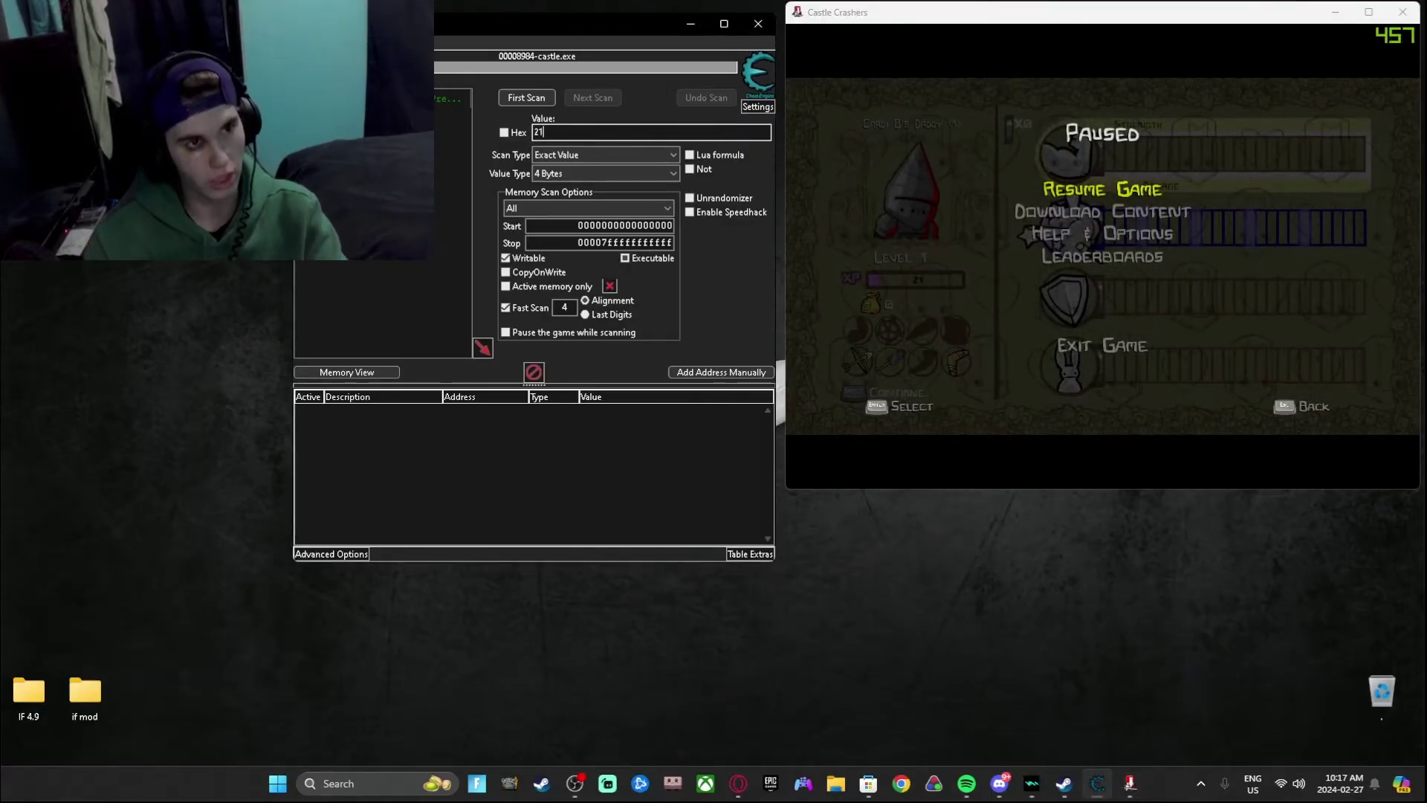
pyautogui.click(536, 97)
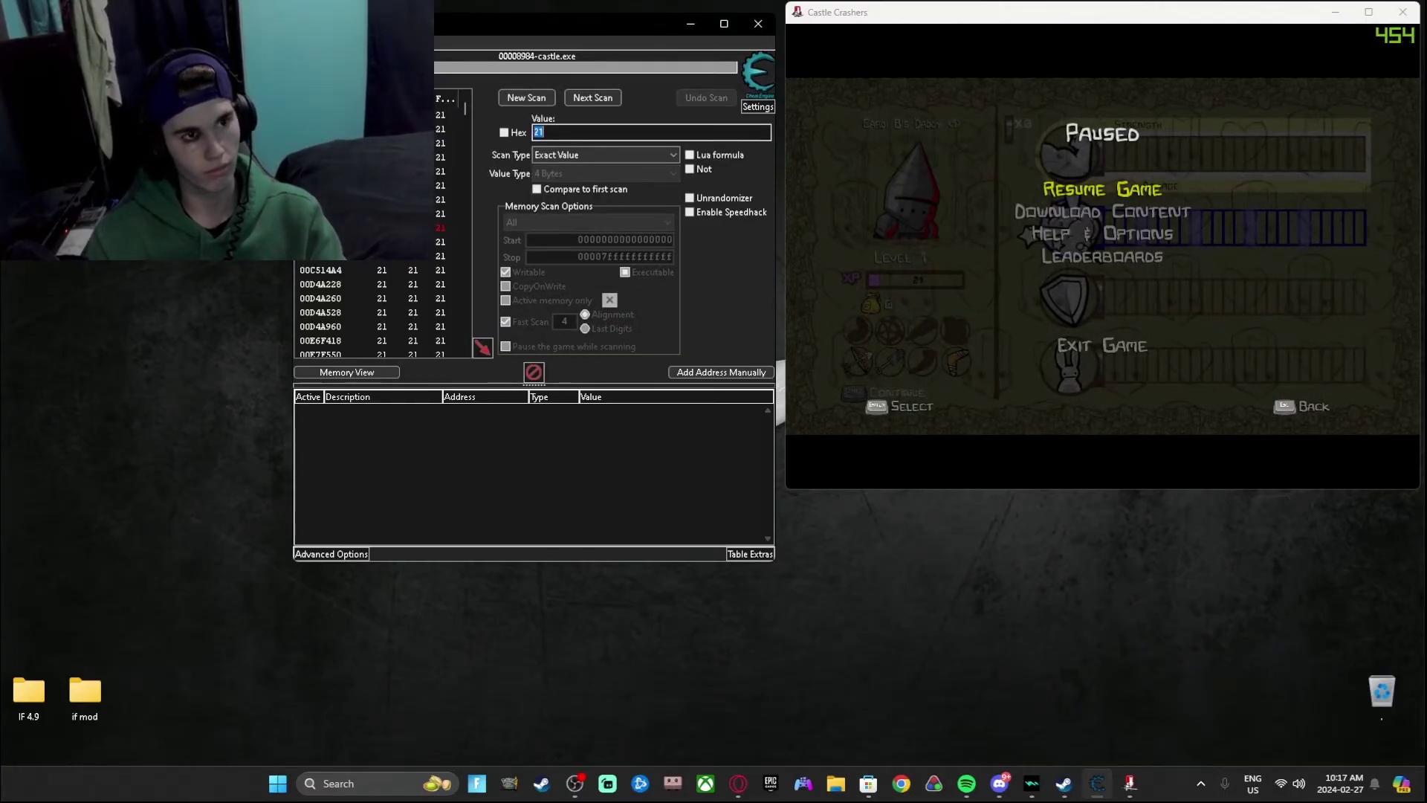
pyautogui.click(1027, 322)
# Step: Re-enter Home Castle and walk the knight into the village to fight the barbarian
pyautogui.click(1084, 191)
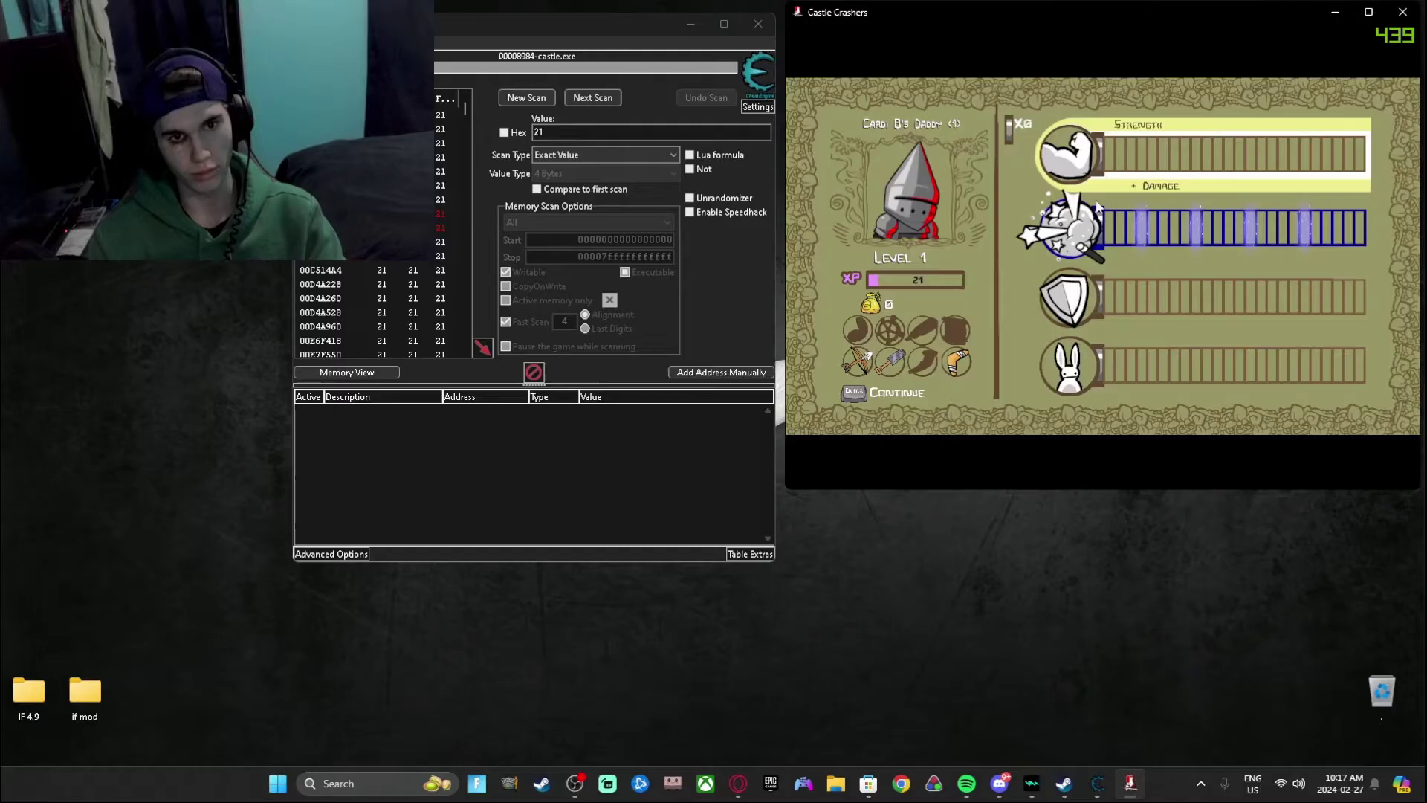
pyautogui.press('Escape')
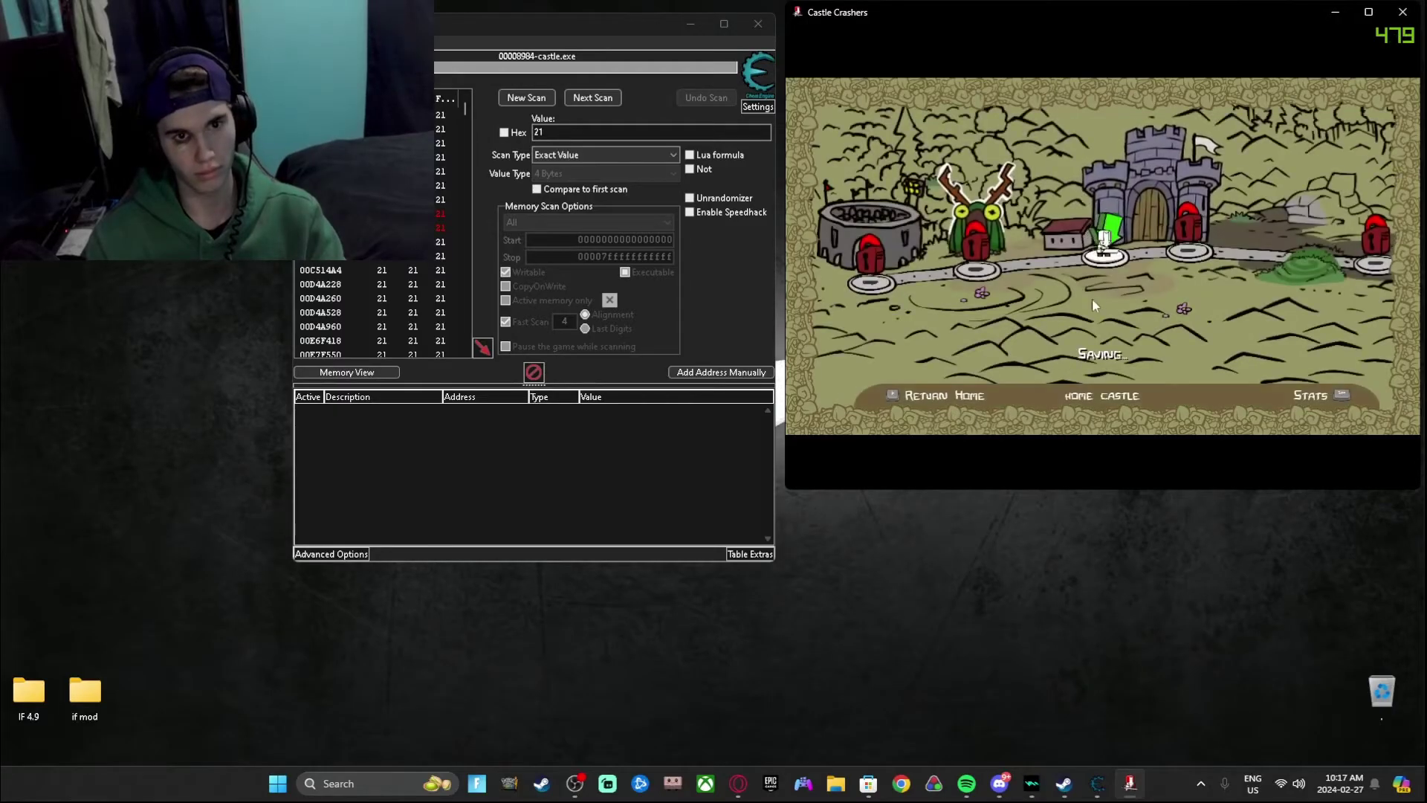
pyautogui.press('Return')
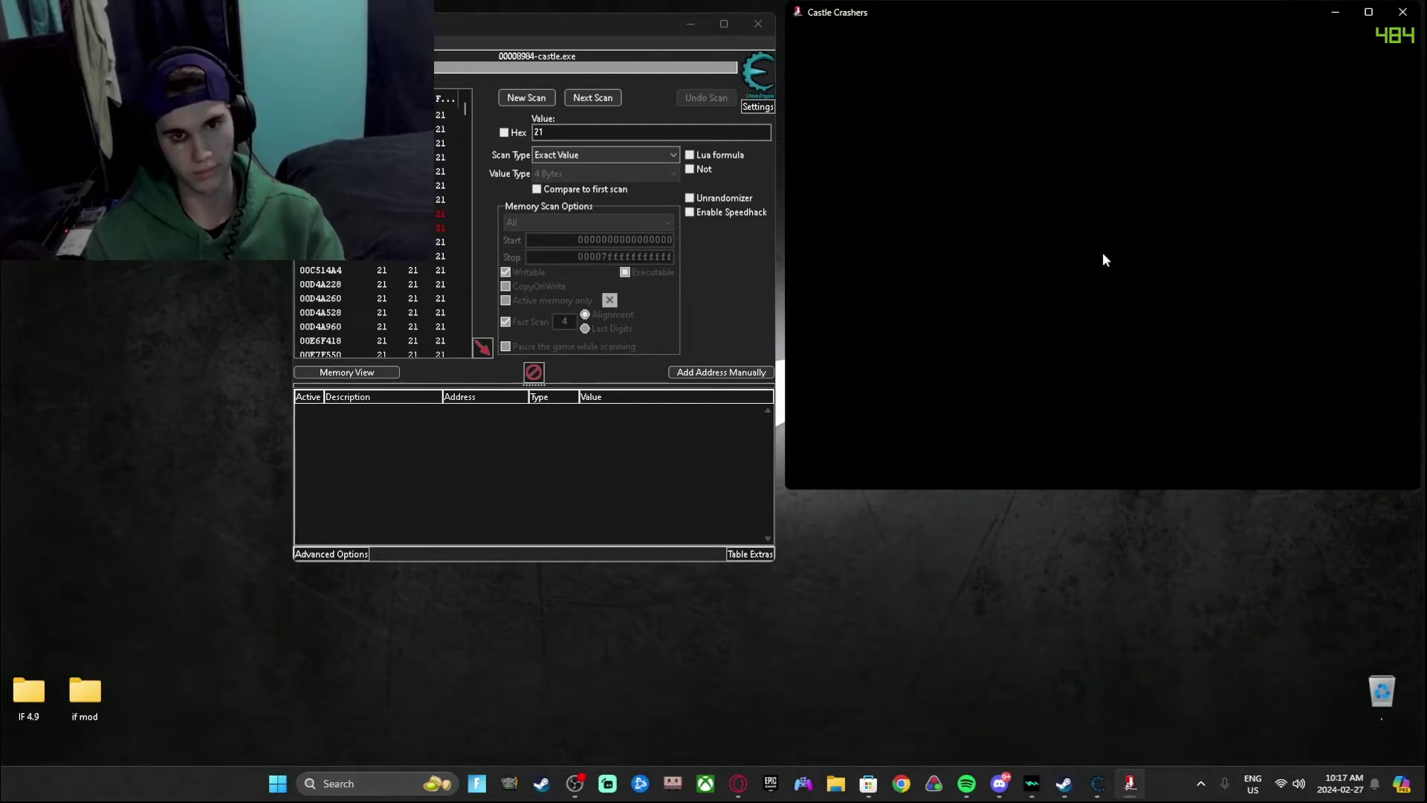
pyautogui.press('d')
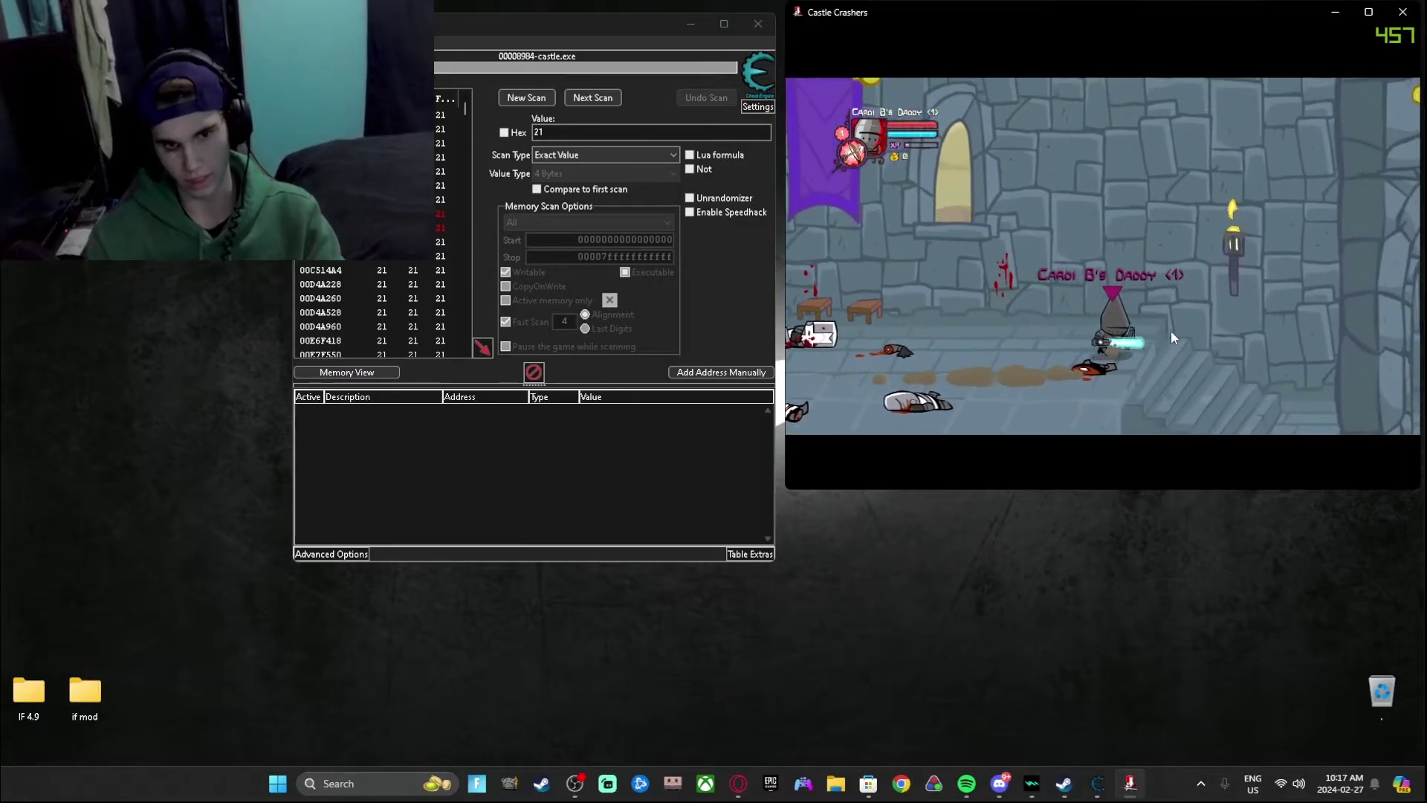
pyautogui.press('d')
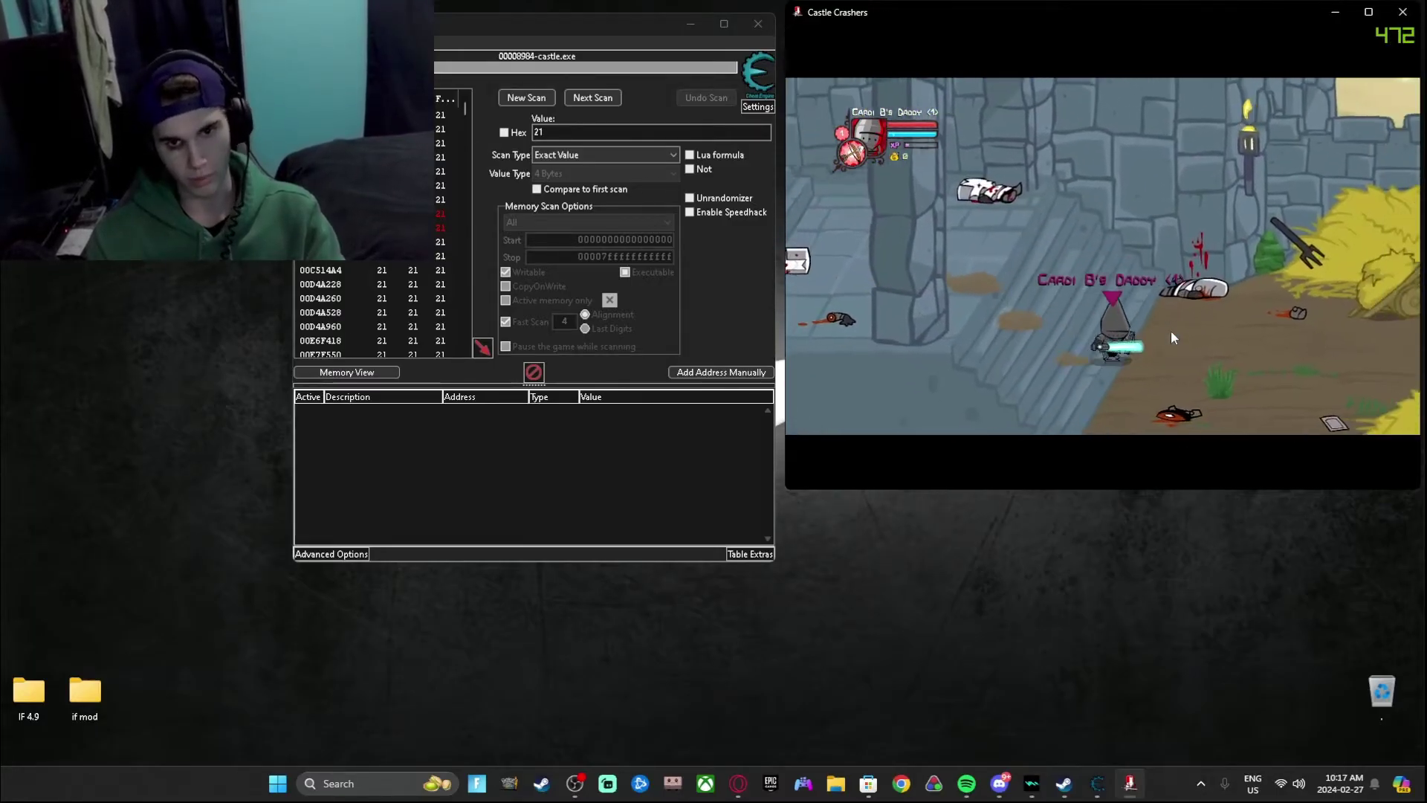
pyautogui.press('d')
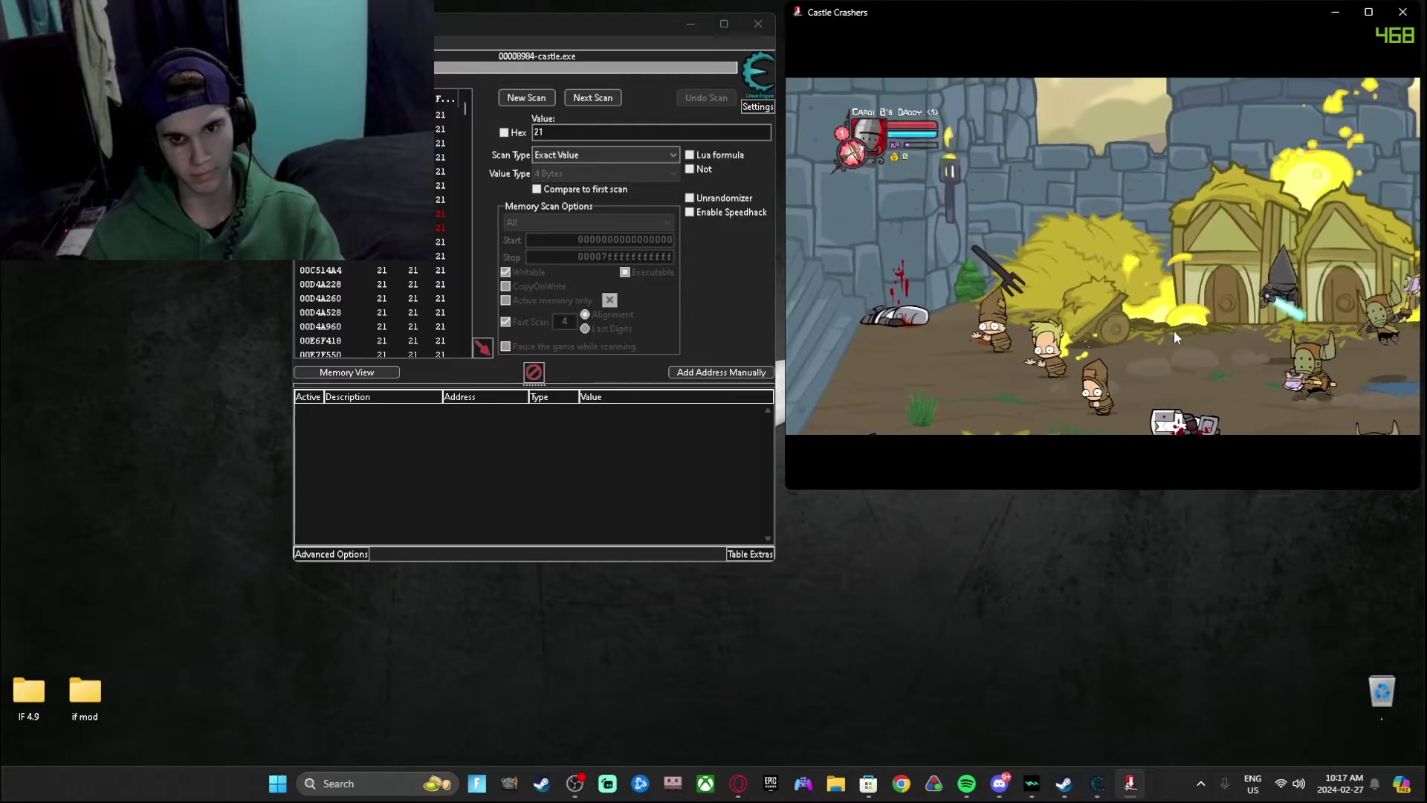
pyautogui.press('a')
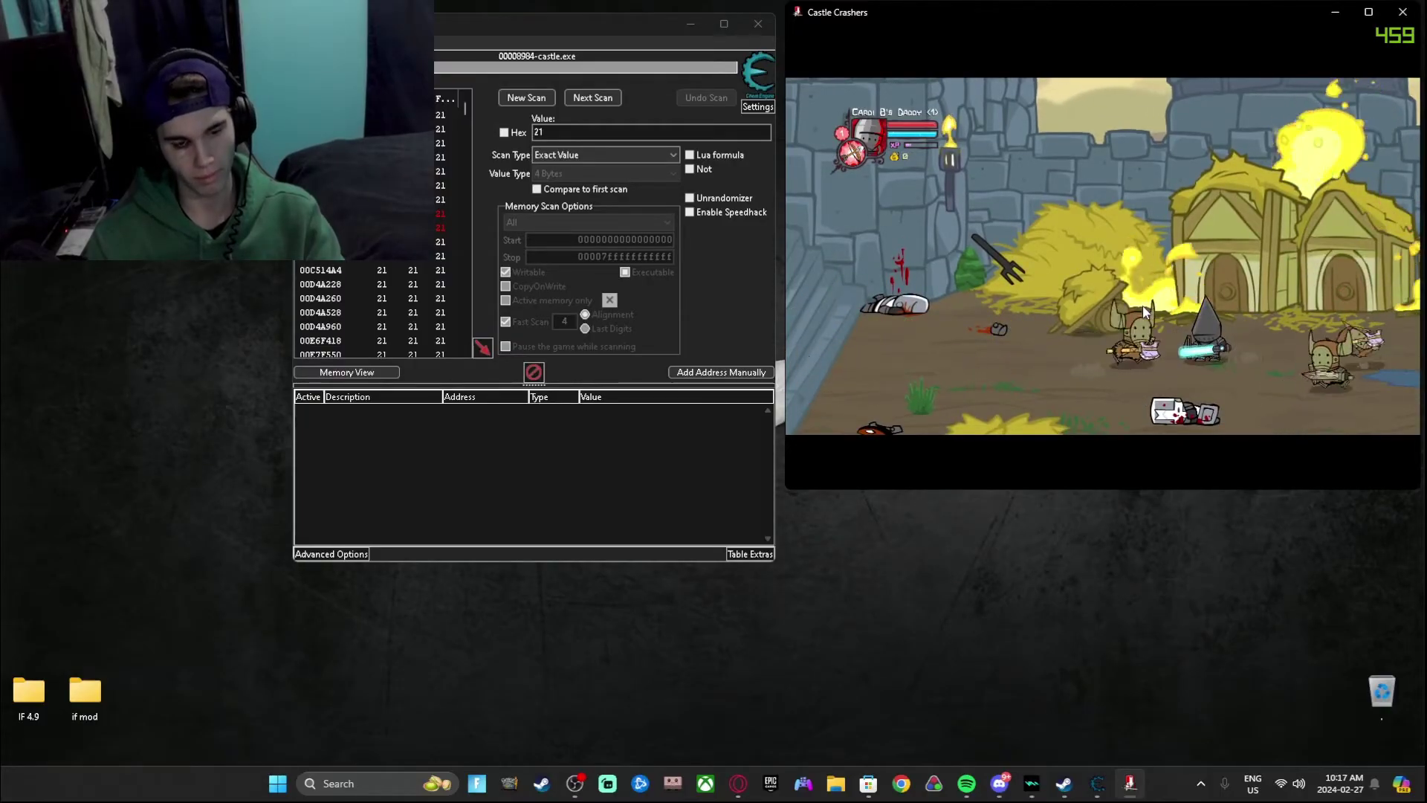
# Step: Exit the level to the world map and open the stats screen showing 33 XP
pyautogui.press('Escape')
pyautogui.press('Return')
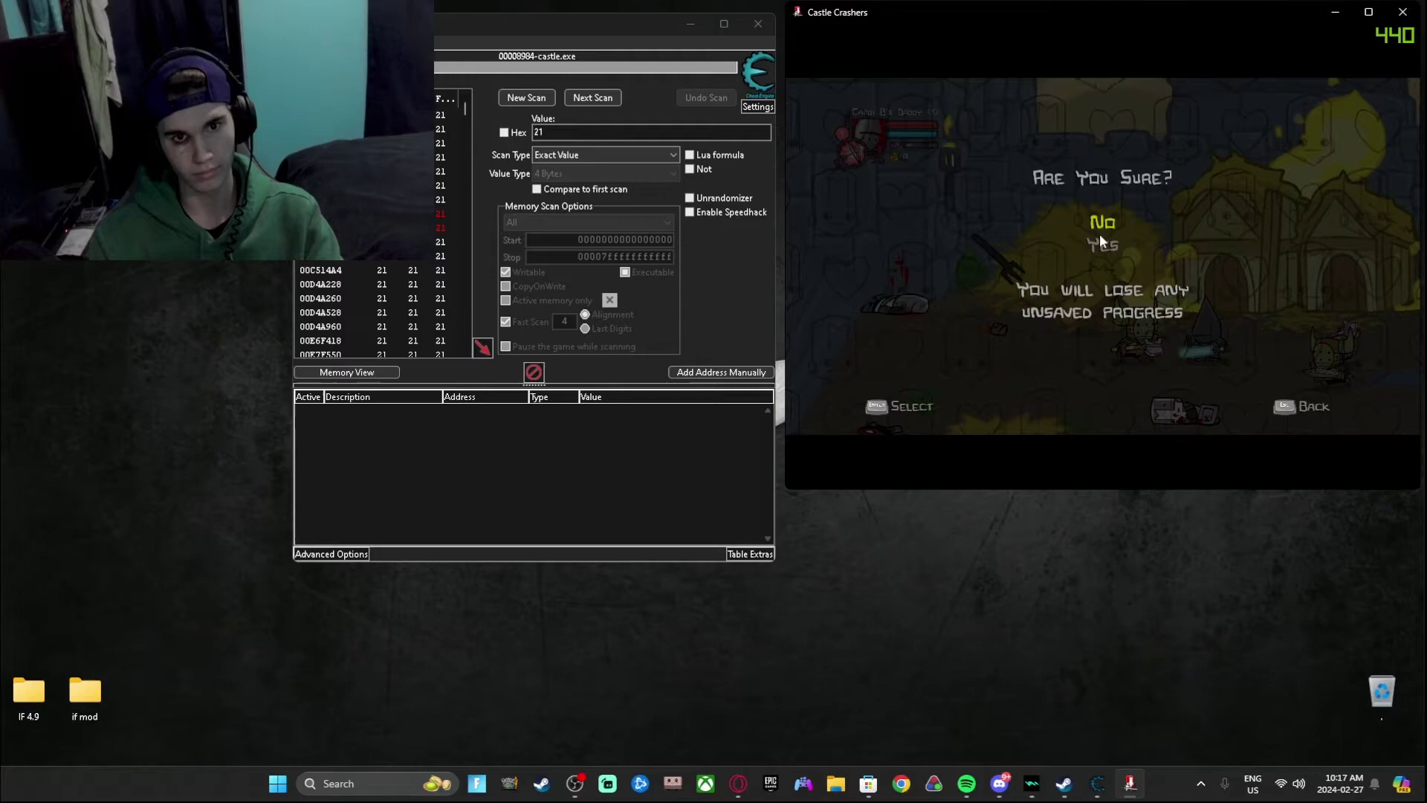
pyautogui.press('Up')
pyautogui.press('Return')
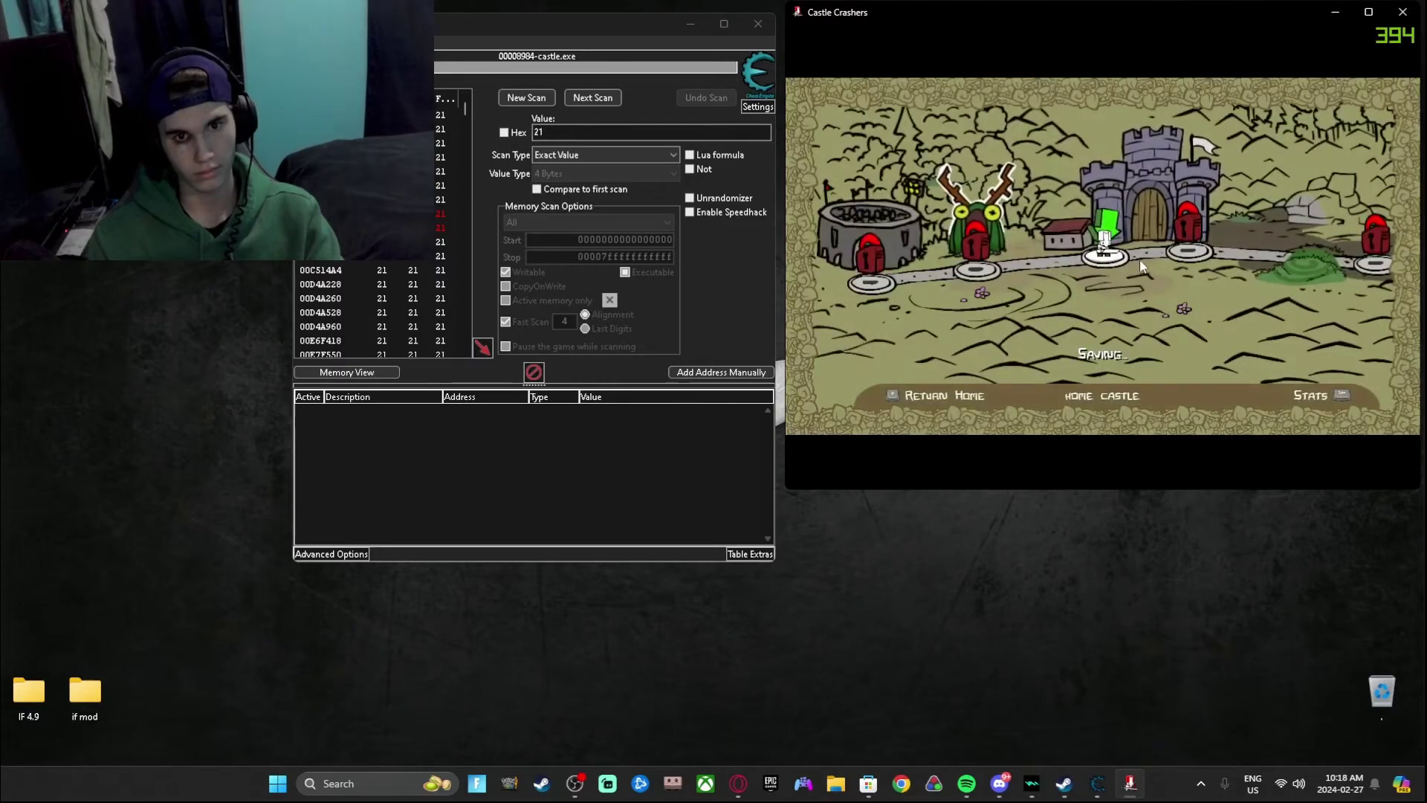
pyautogui.press('k')
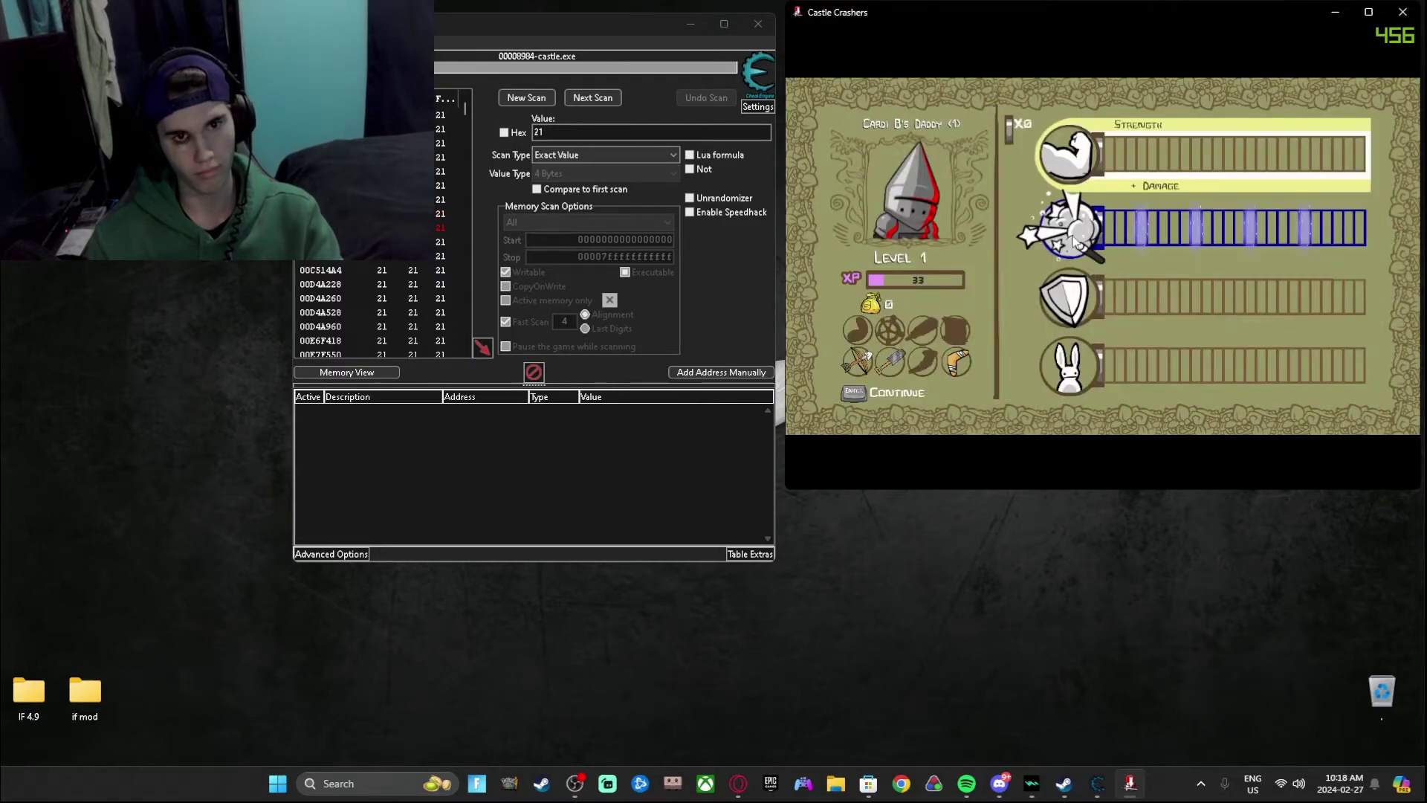
# Step: Run a Next Scan for 33 and add the matching addresses to the cheat table
pyautogui.click(537, 133)
pyautogui.press('BackSpace')
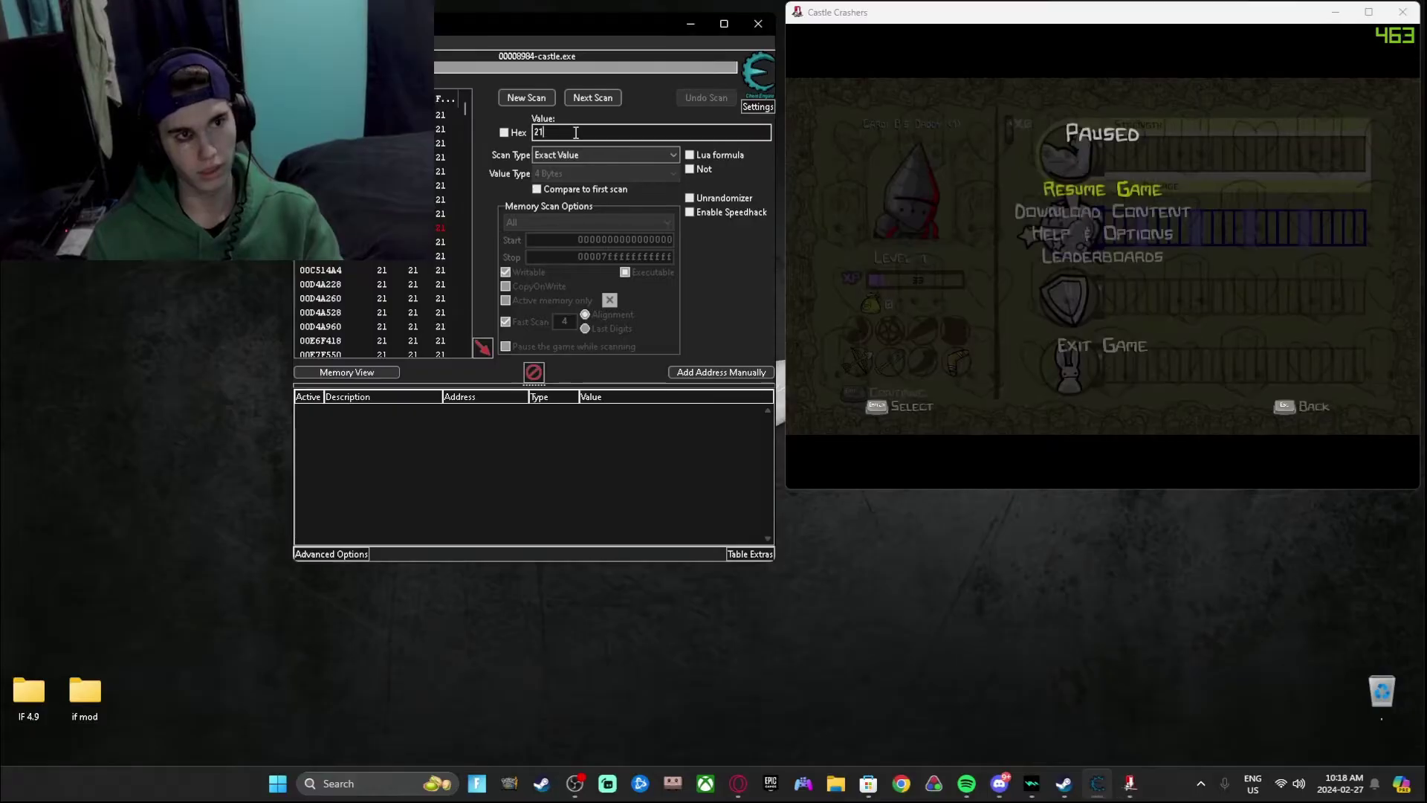
pyautogui.write('33')
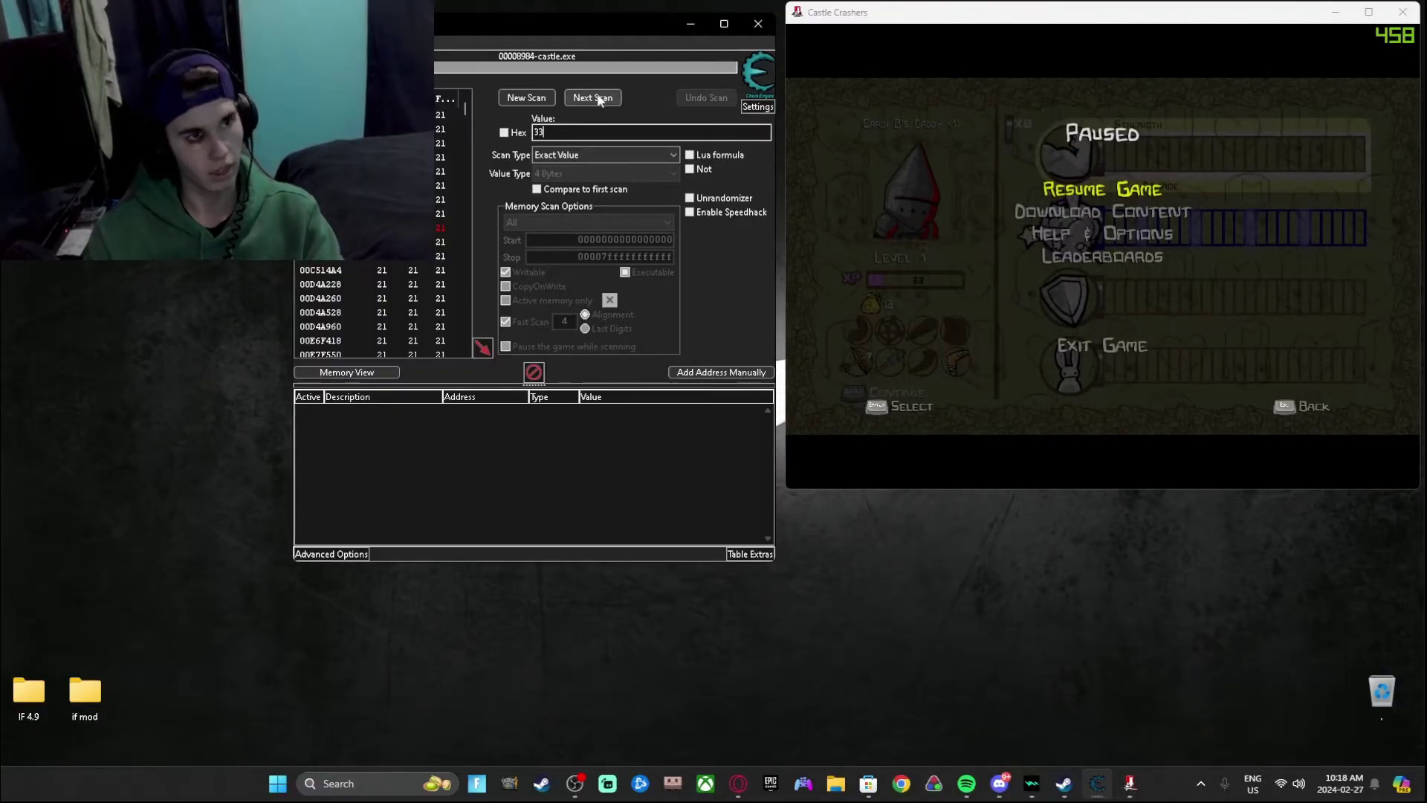
pyautogui.click(600, 99)
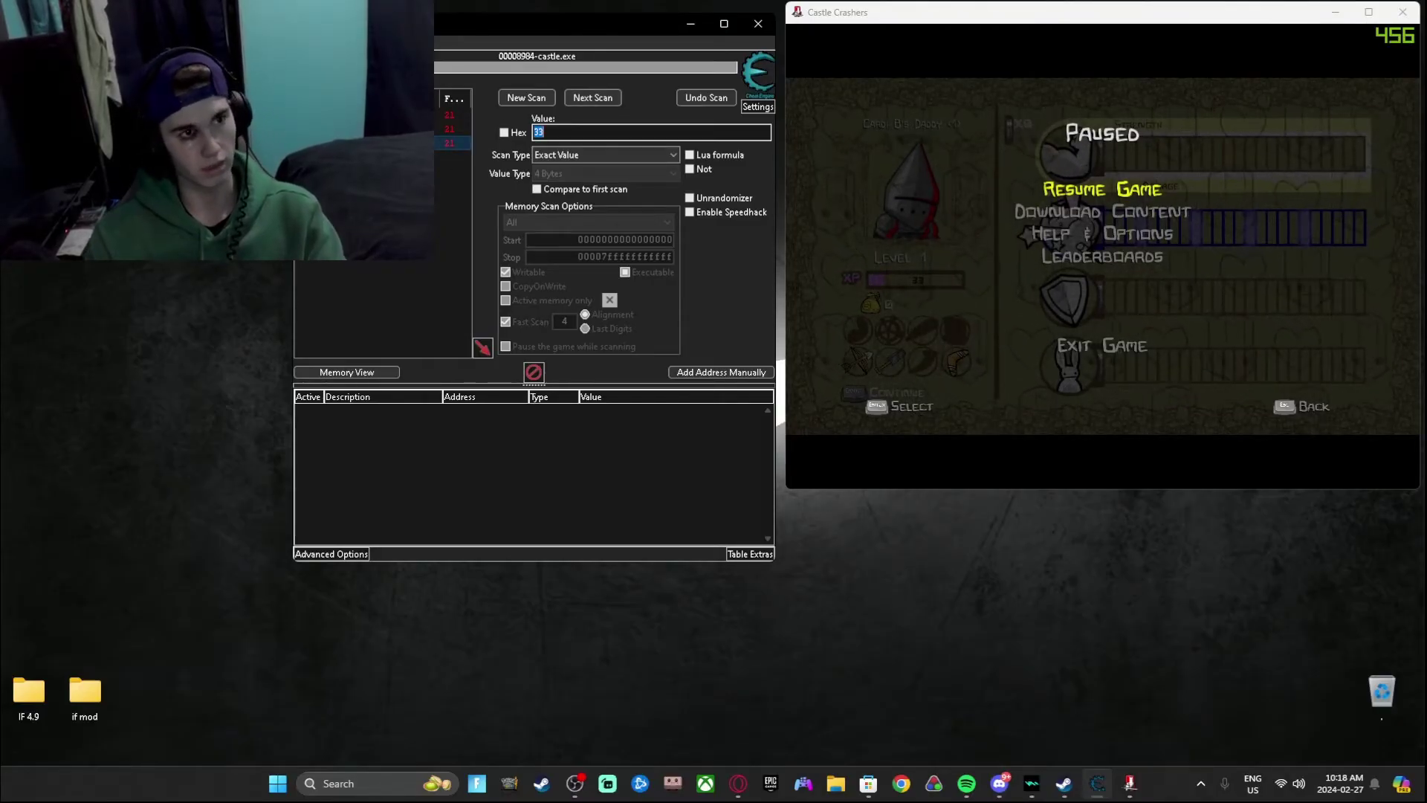
pyautogui.doubleClick(445, 141)
pyautogui.doubleClick(448, 129)
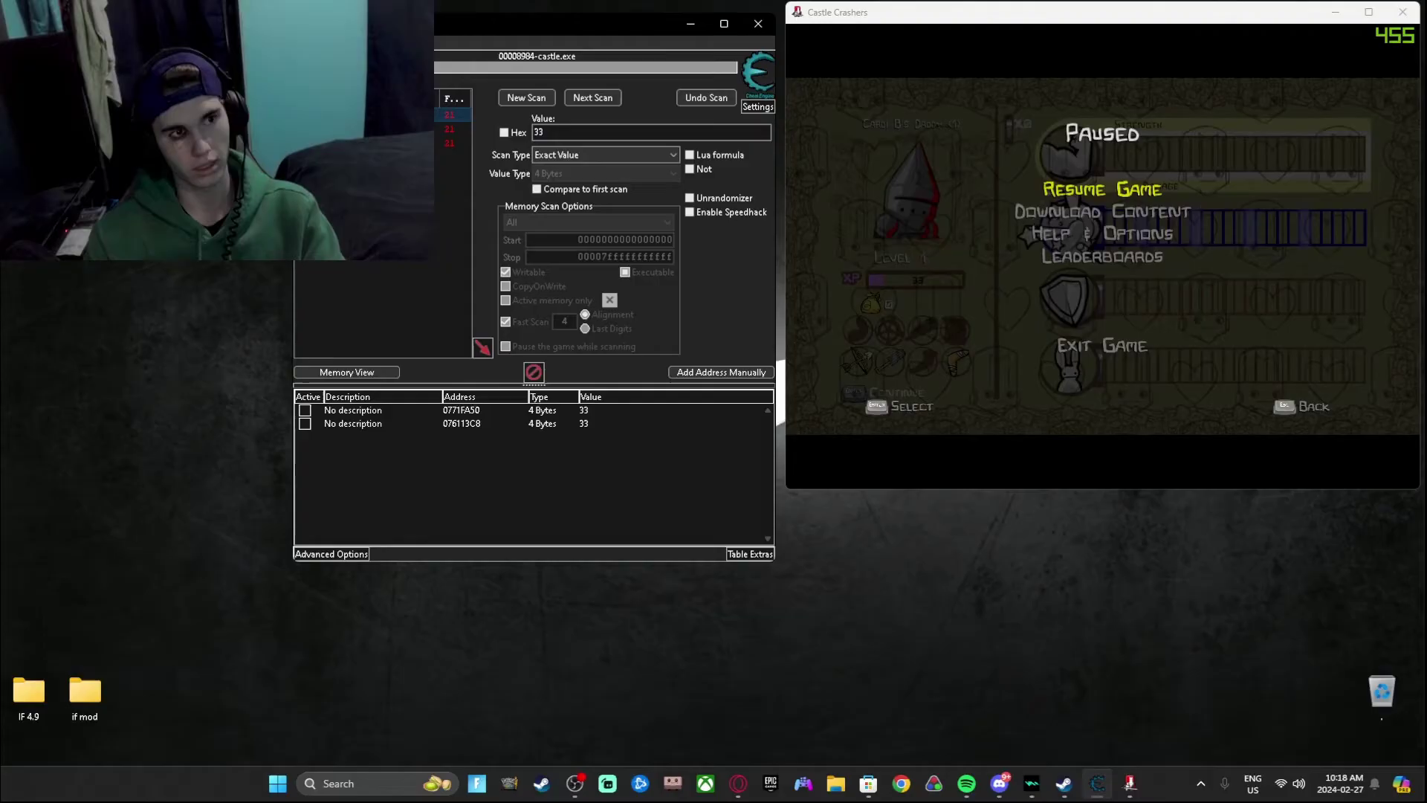
# Step: Set the value of all three saved addresses to 9999999
pyautogui.click(570, 411)
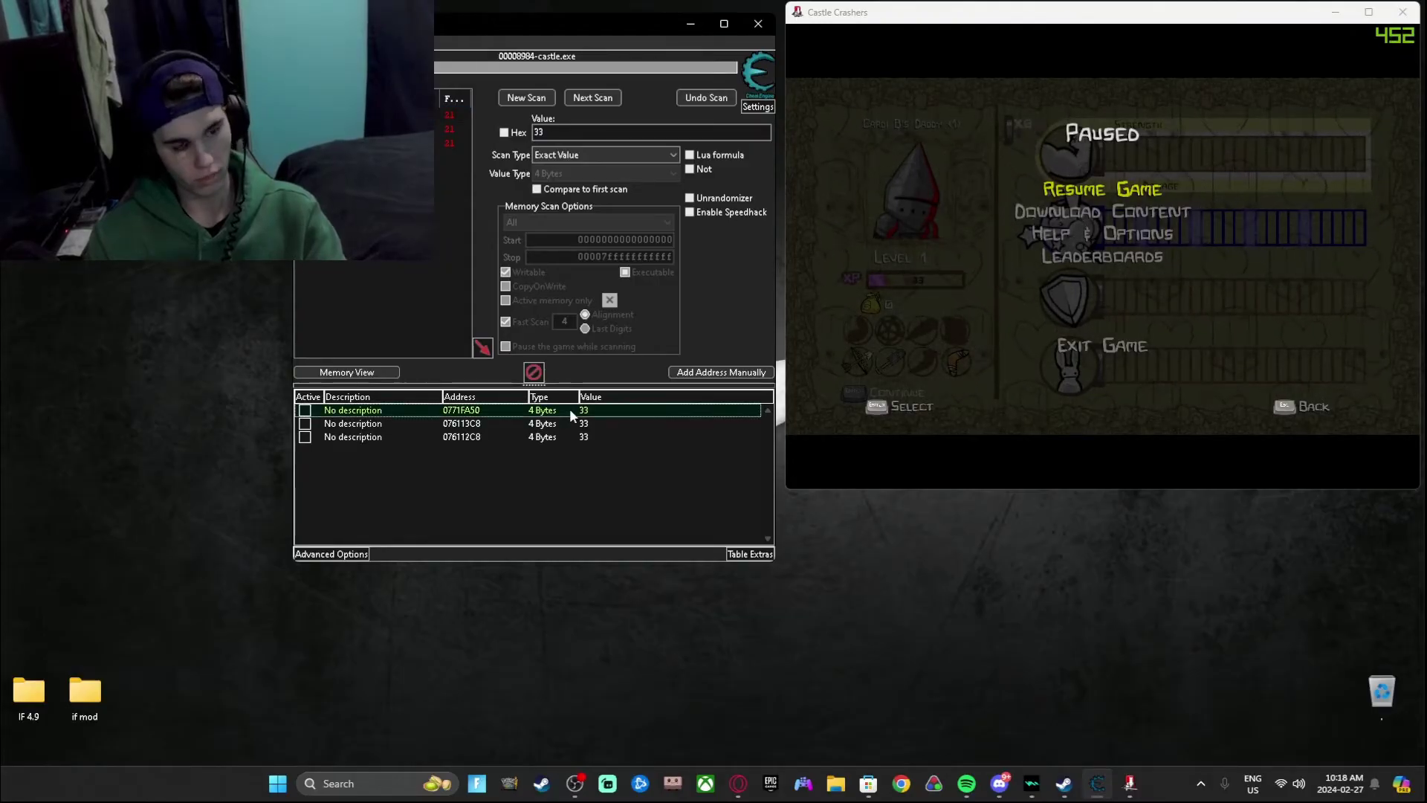
pyautogui.hotkey('ctrl', 'a')
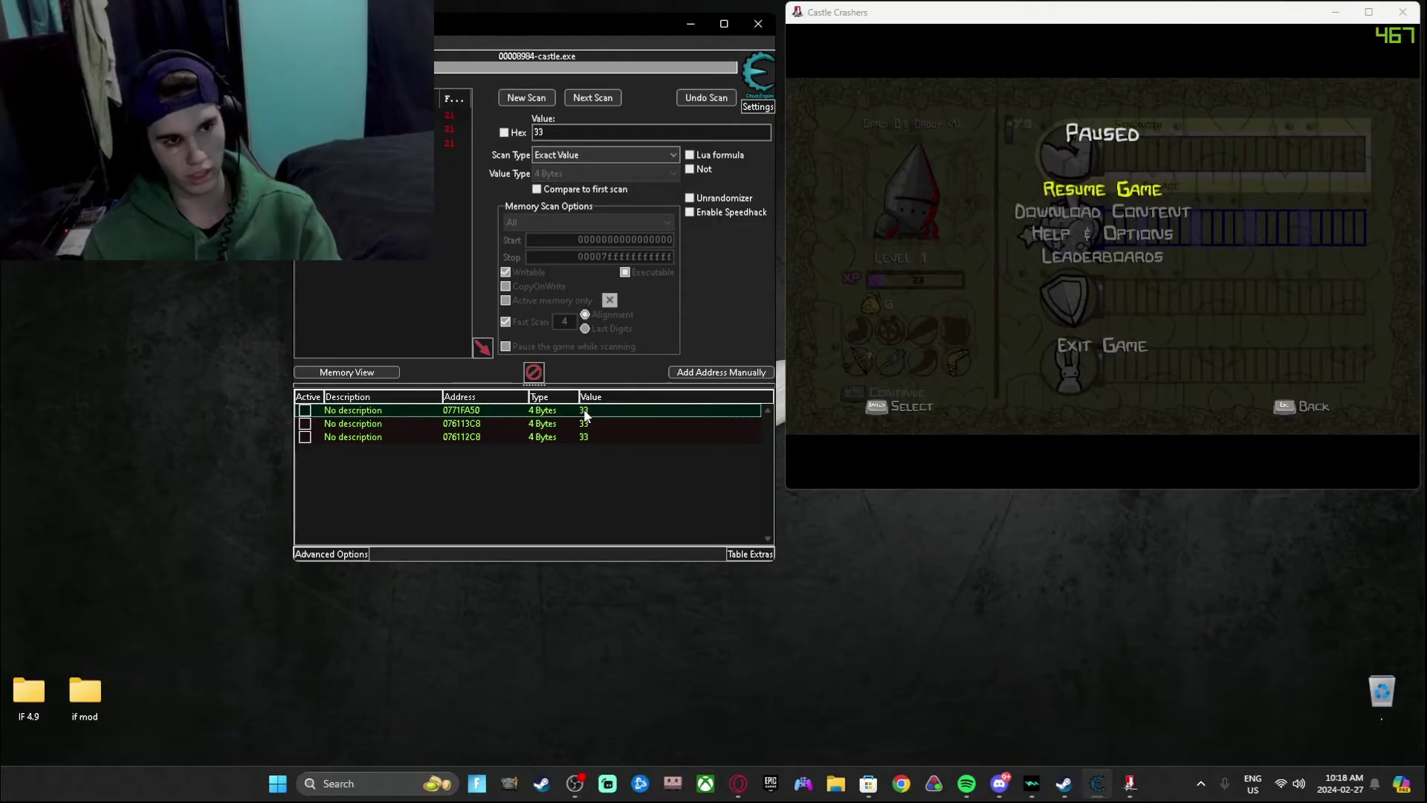
pyautogui.doubleClick(588, 406)
pyautogui.write('9999999')
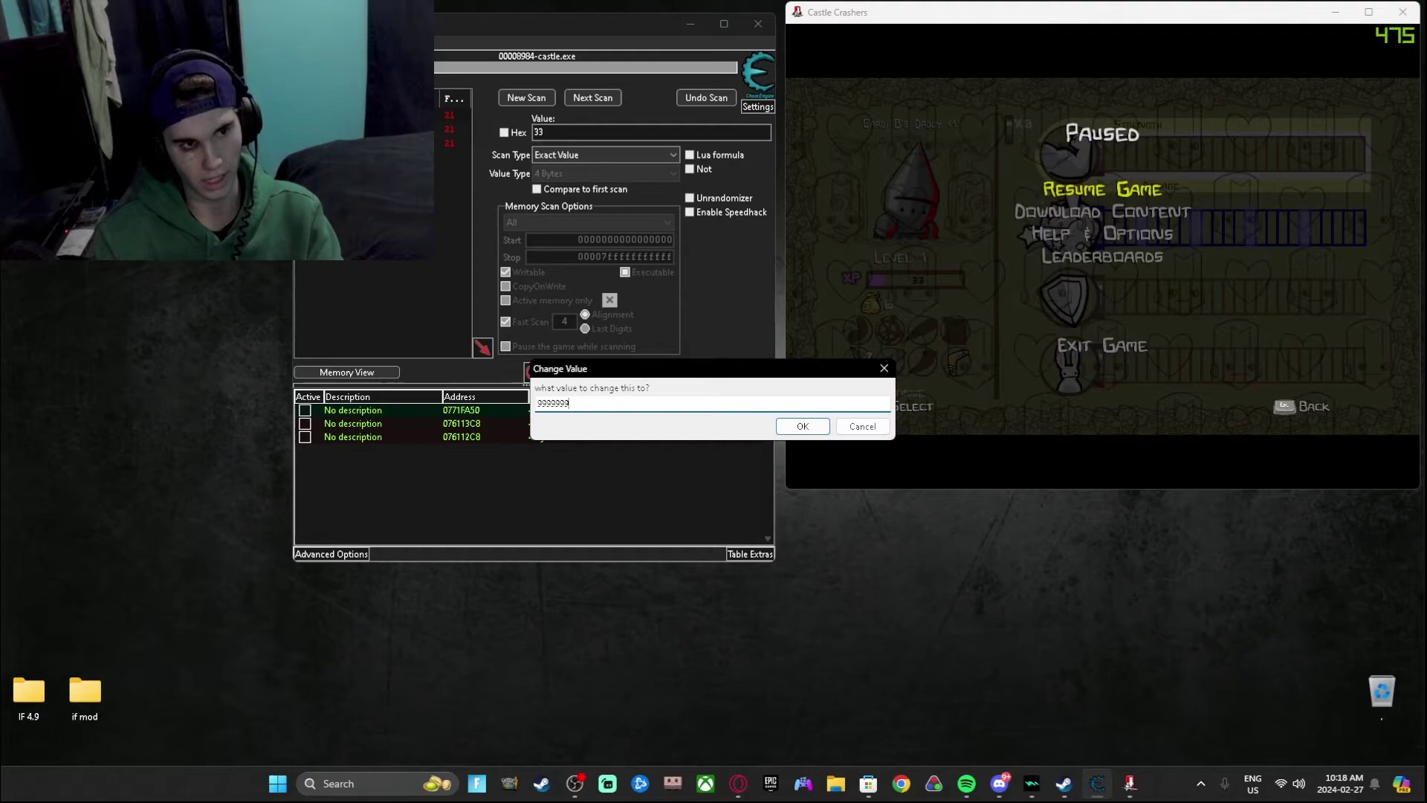
pyautogui.click(802, 426)
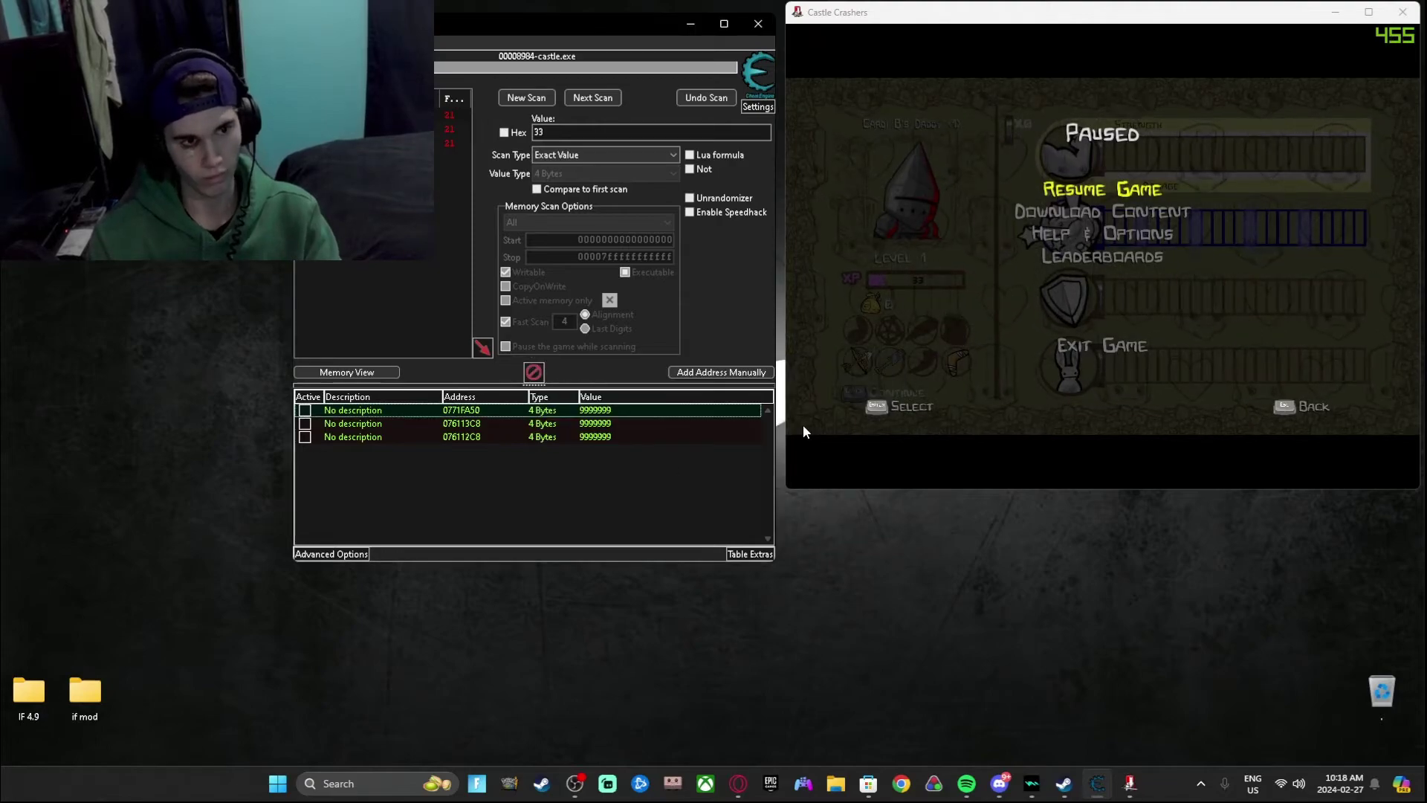
# Step: Resume the game, check the stats screen for 9999999 XP, and return to the map
pyautogui.click(914, 458)
pyautogui.press('Escape')
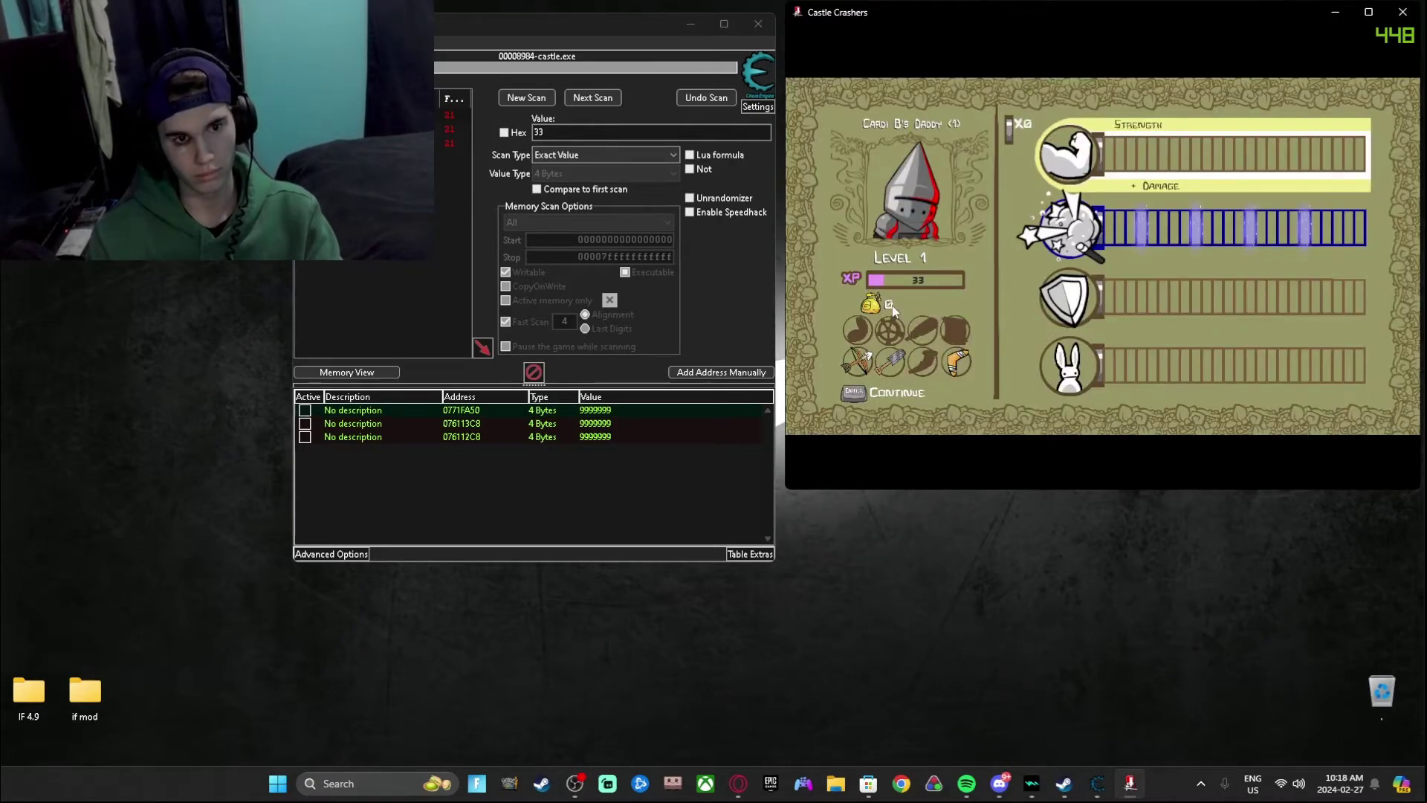
pyautogui.press('BackSpace')
pyautogui.press('BackSpace')
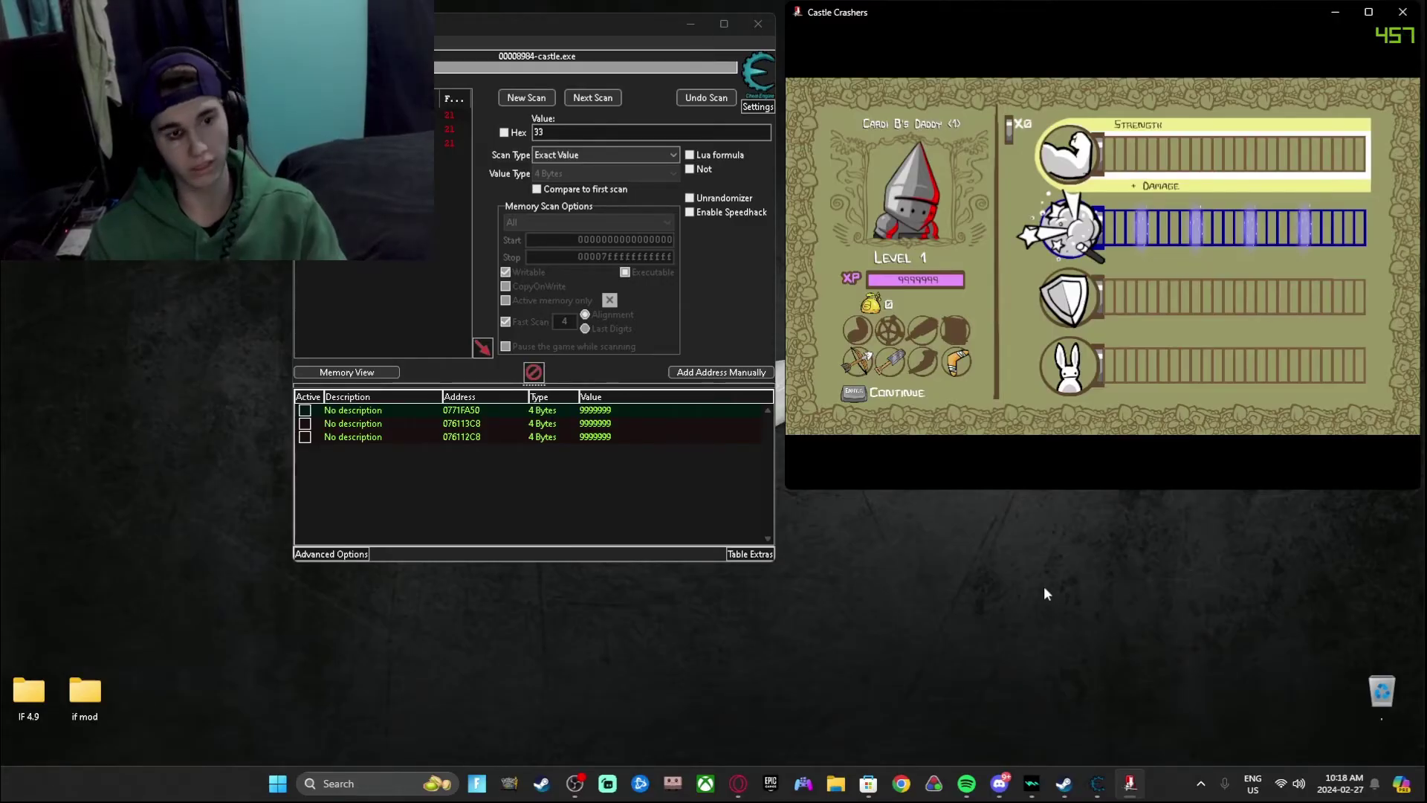
pyautogui.press('Escape')
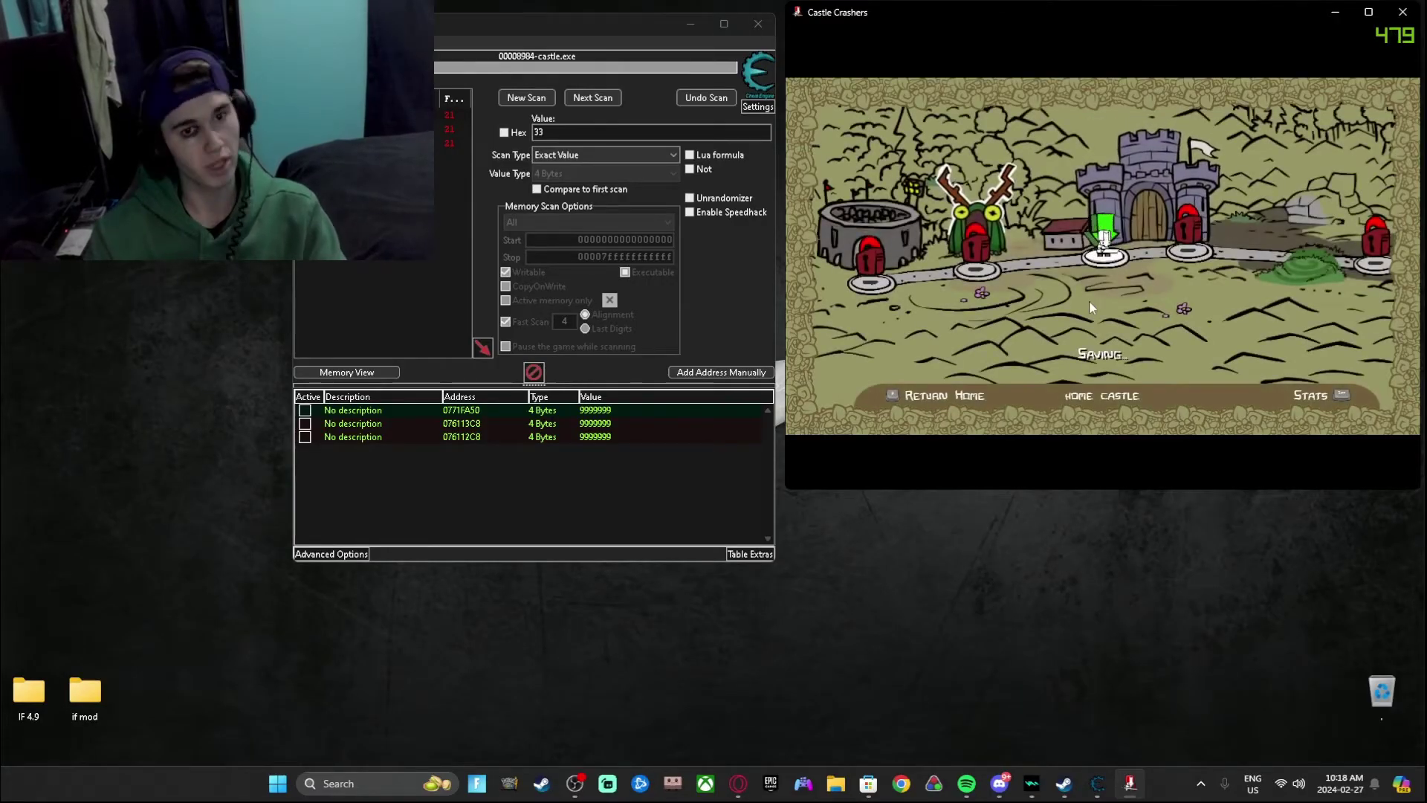
# Step: Enter Home Castle and walk the knight out into the burning village
pyautogui.press('Return')
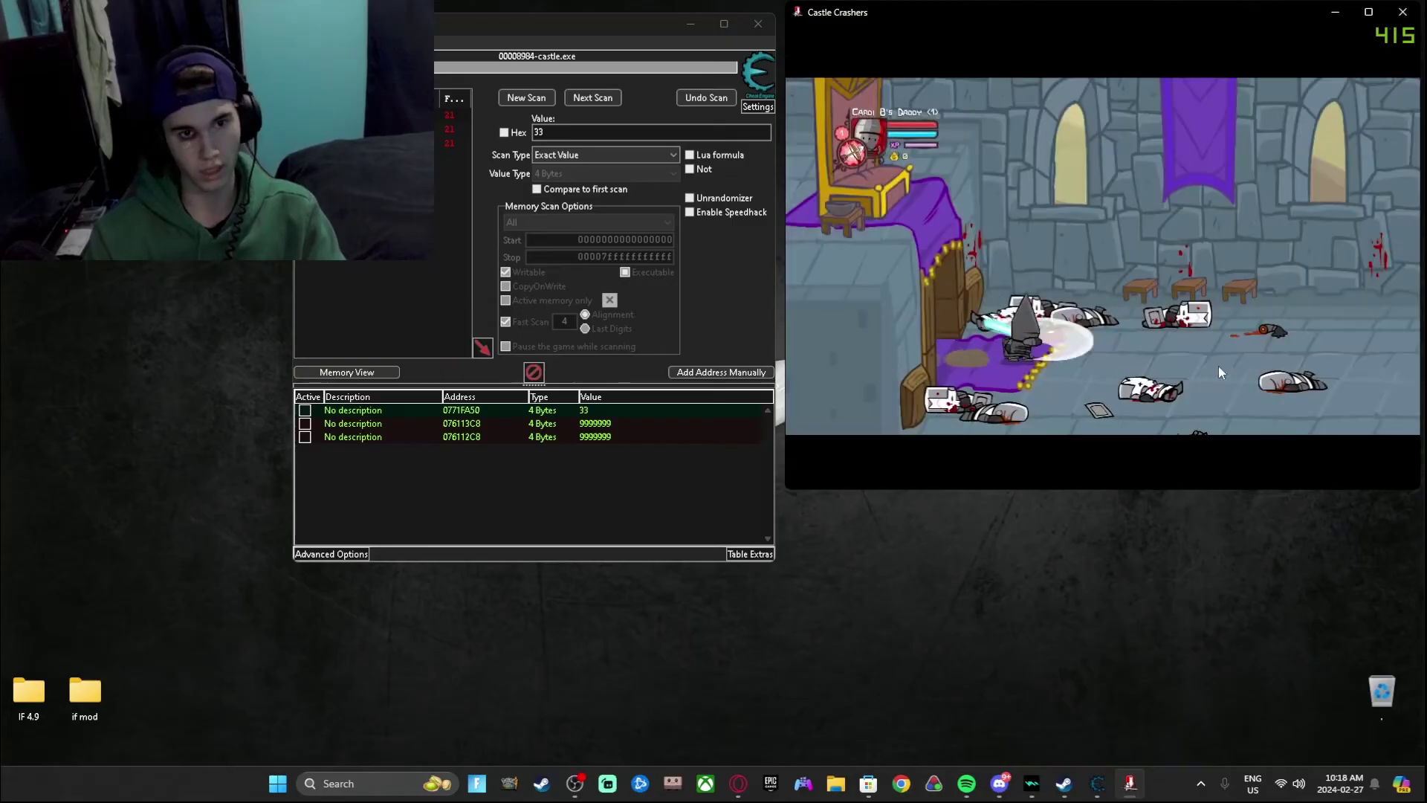
pyautogui.press('Right')
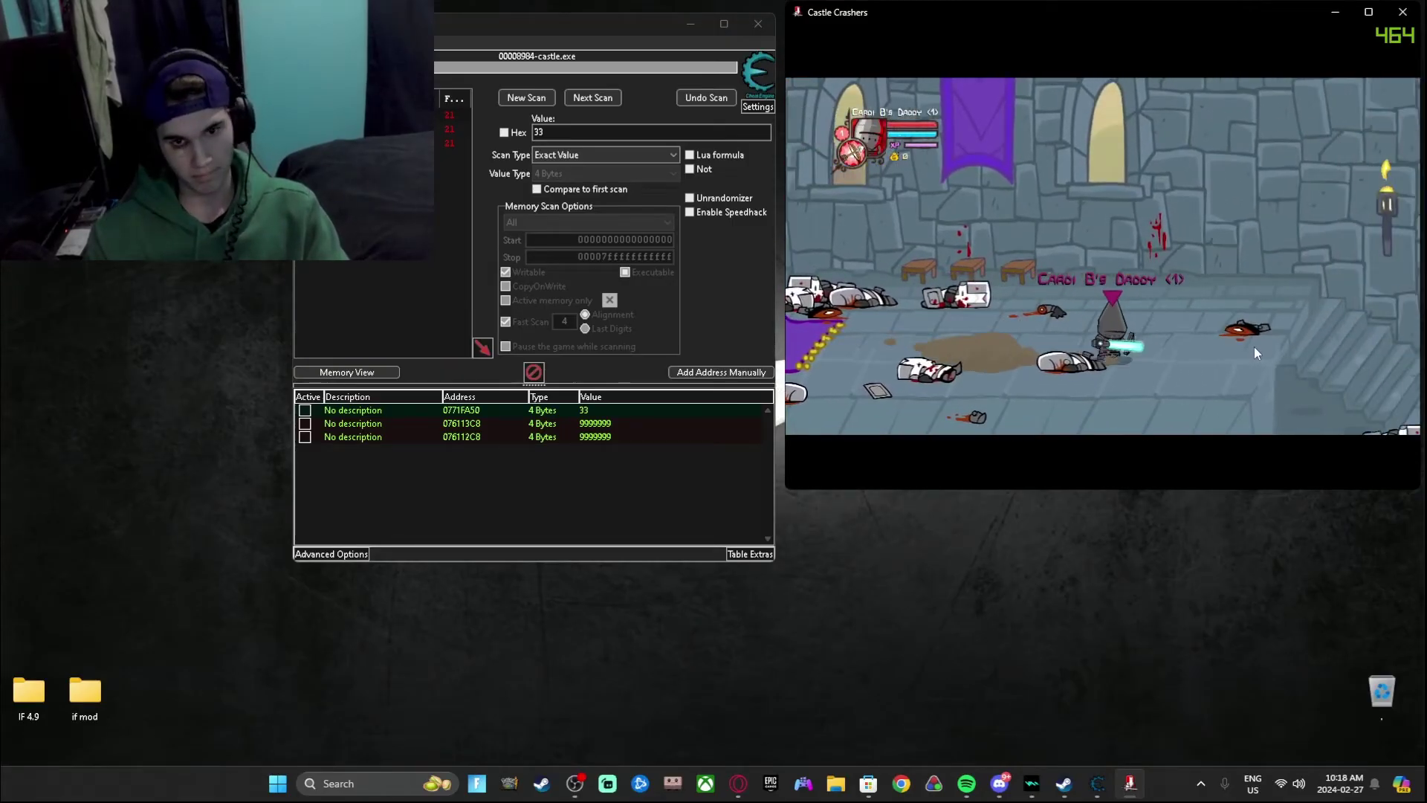
pyautogui.press('Right')
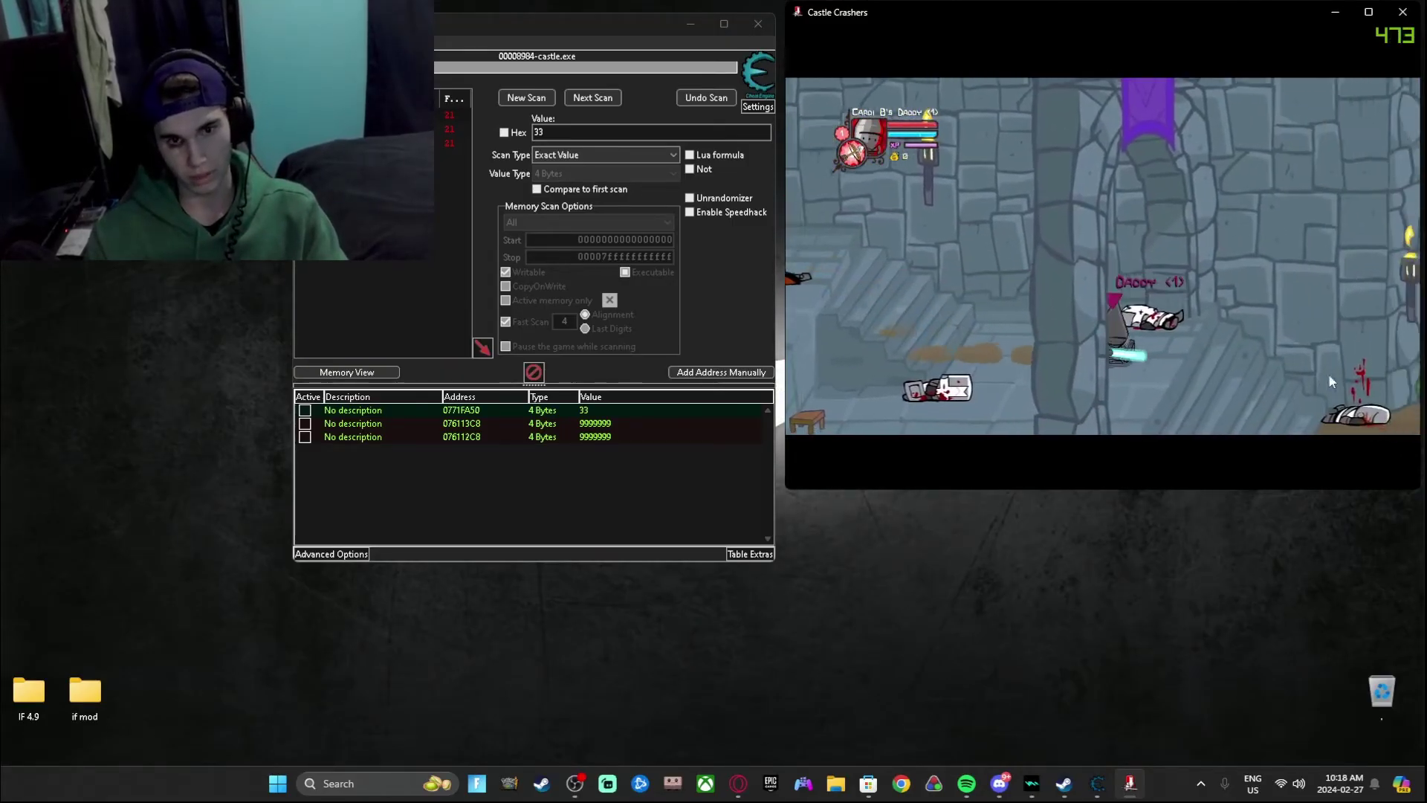
pyautogui.press('Right')
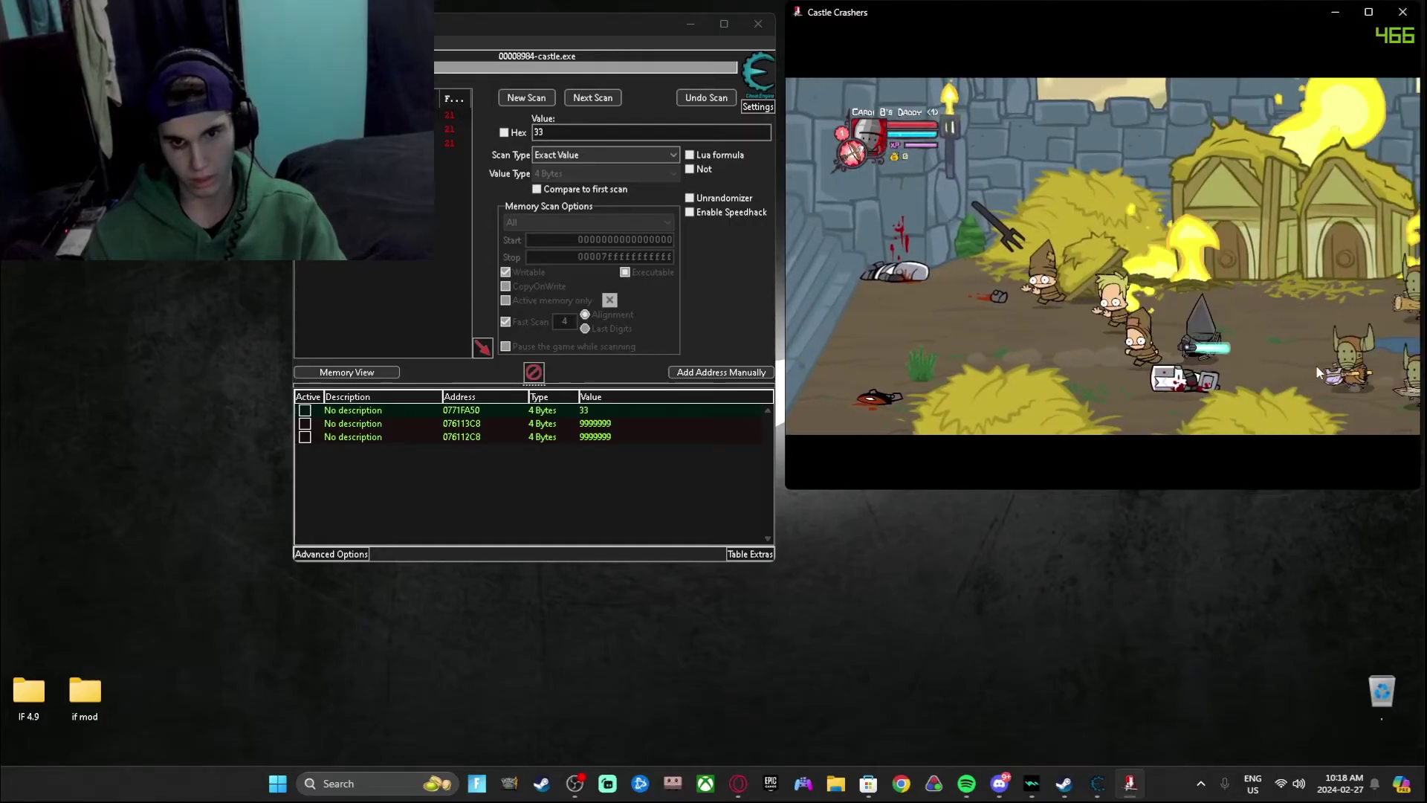
pyautogui.press('Right')
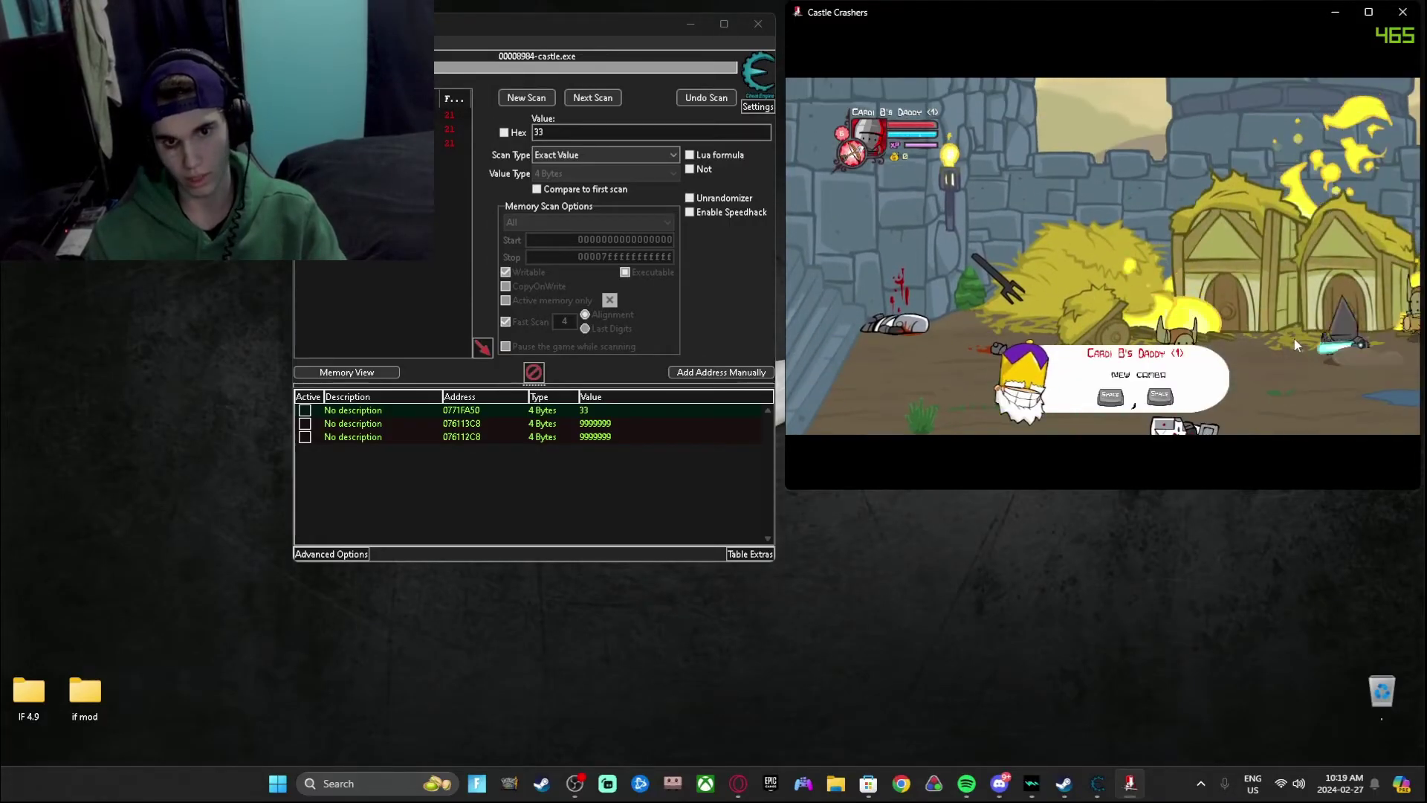
pyautogui.press('Right')
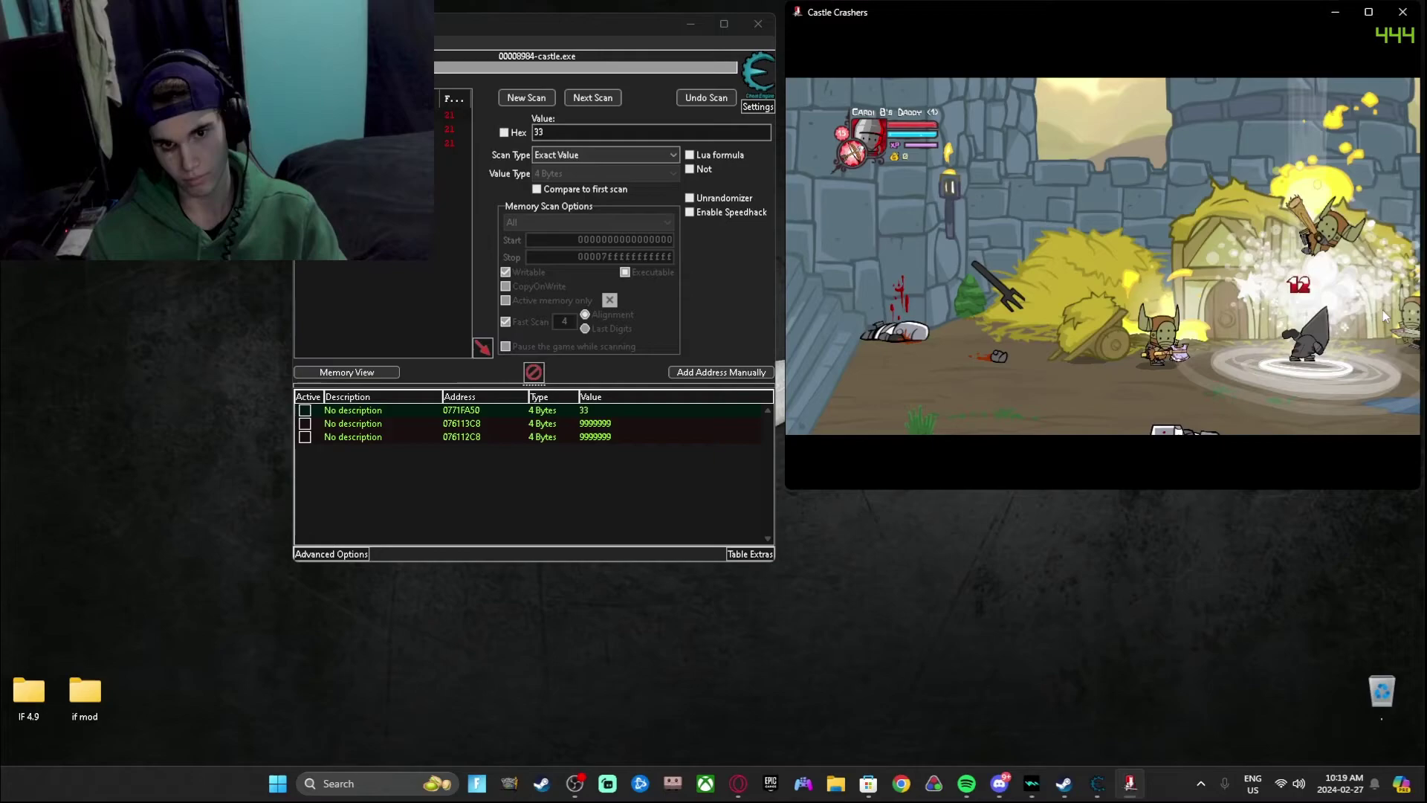
# Step: Fight the village enemies so the knight levels up repeatedly
pyautogui.press('Escape')
pyautogui.press('Escape')
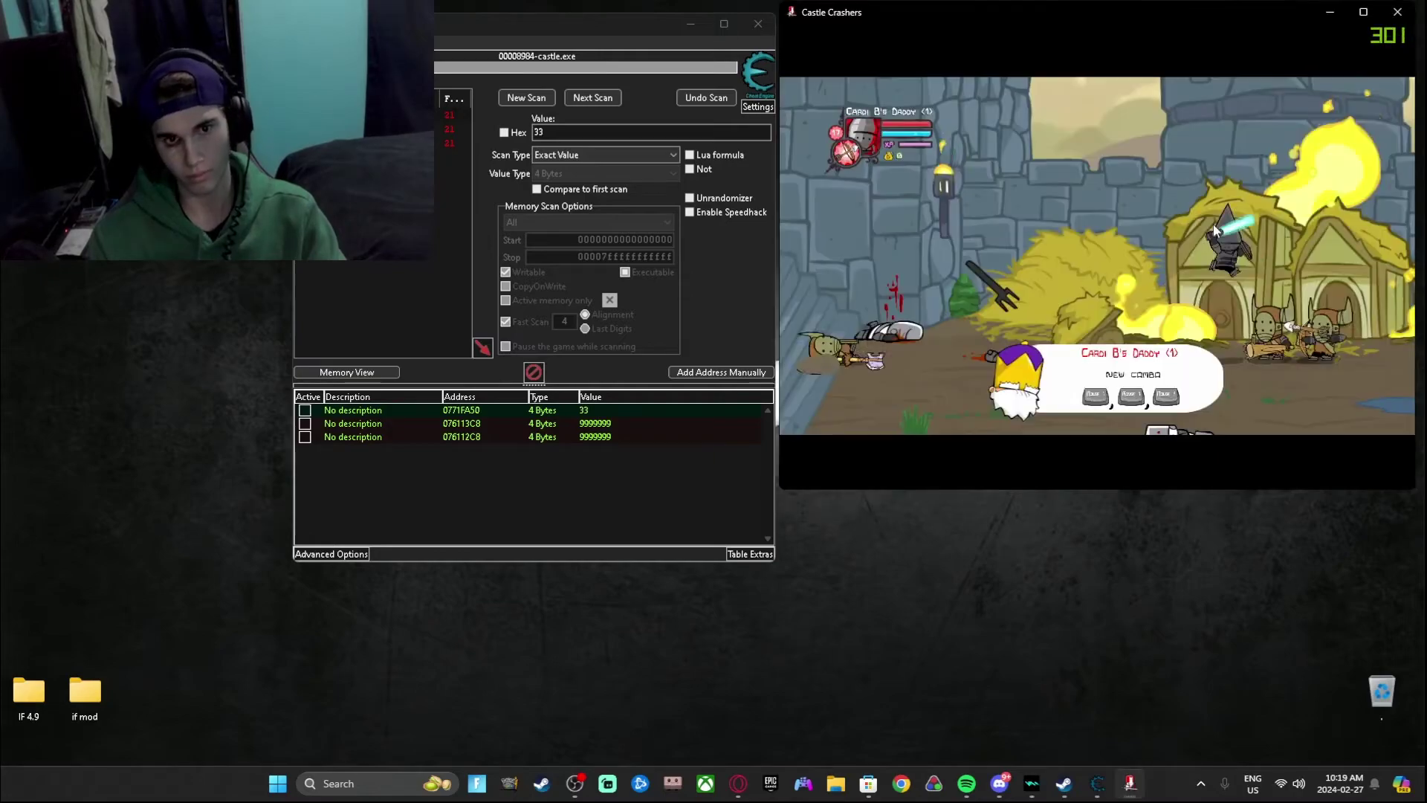
pyautogui.press('Right')
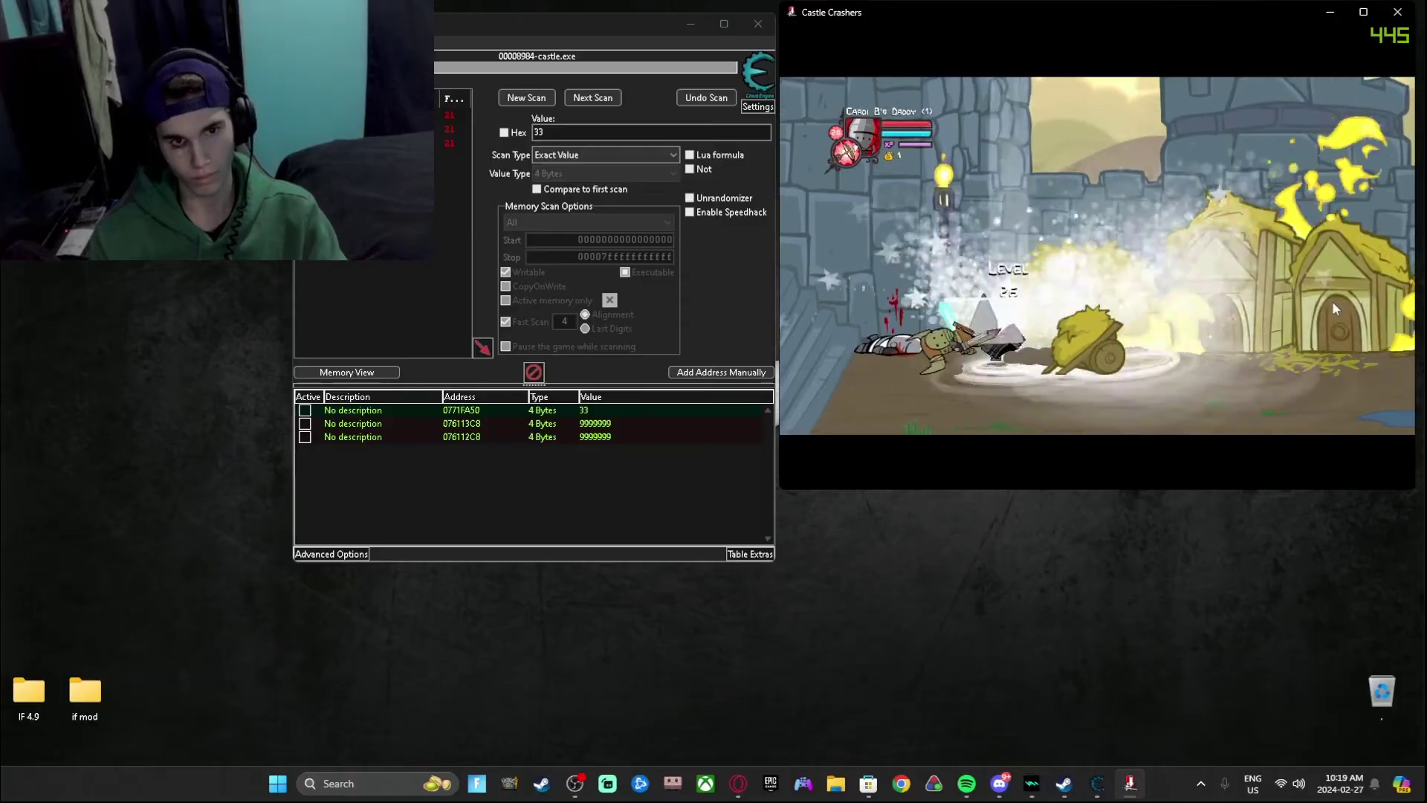
pyautogui.press('Left')
pyautogui.press('Right')
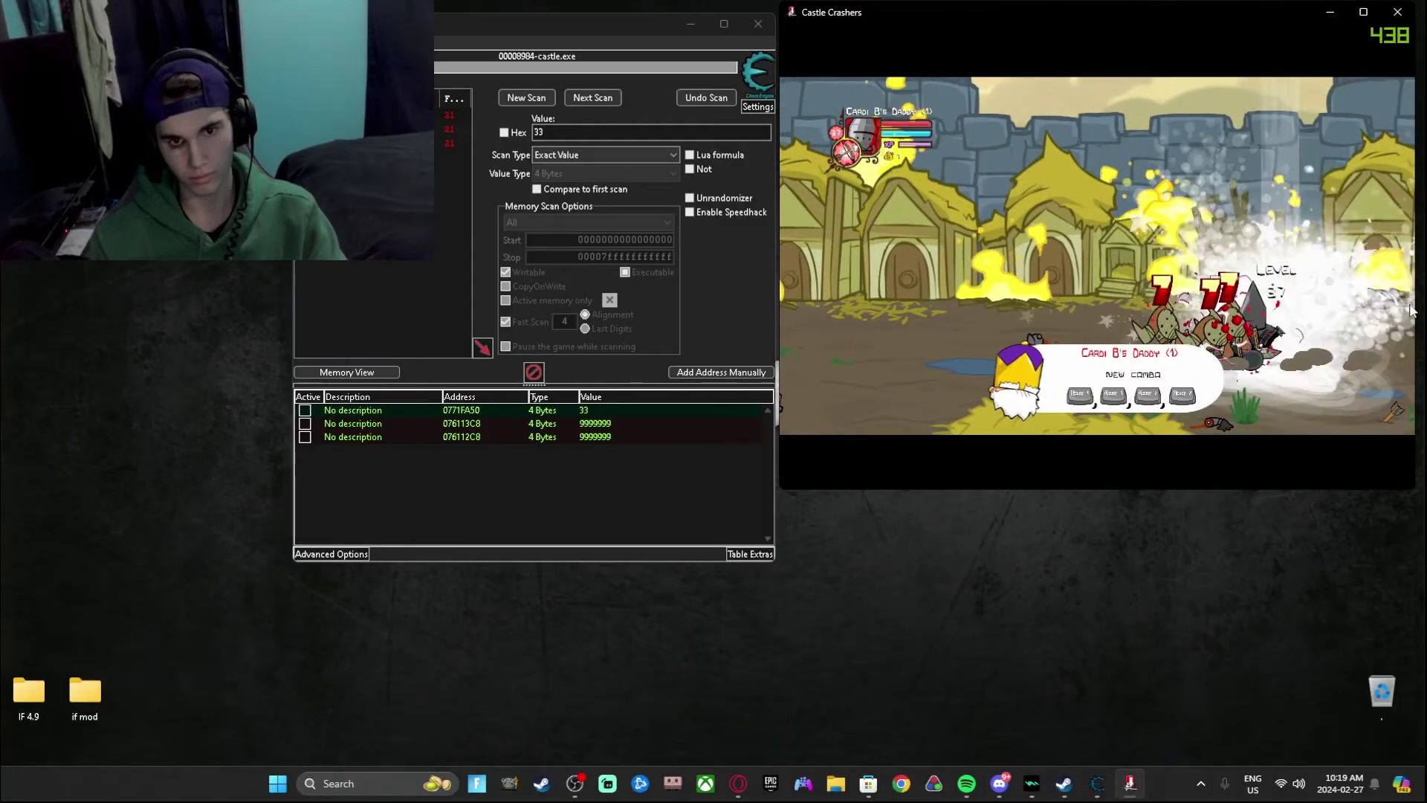
pyautogui.press('Escape')
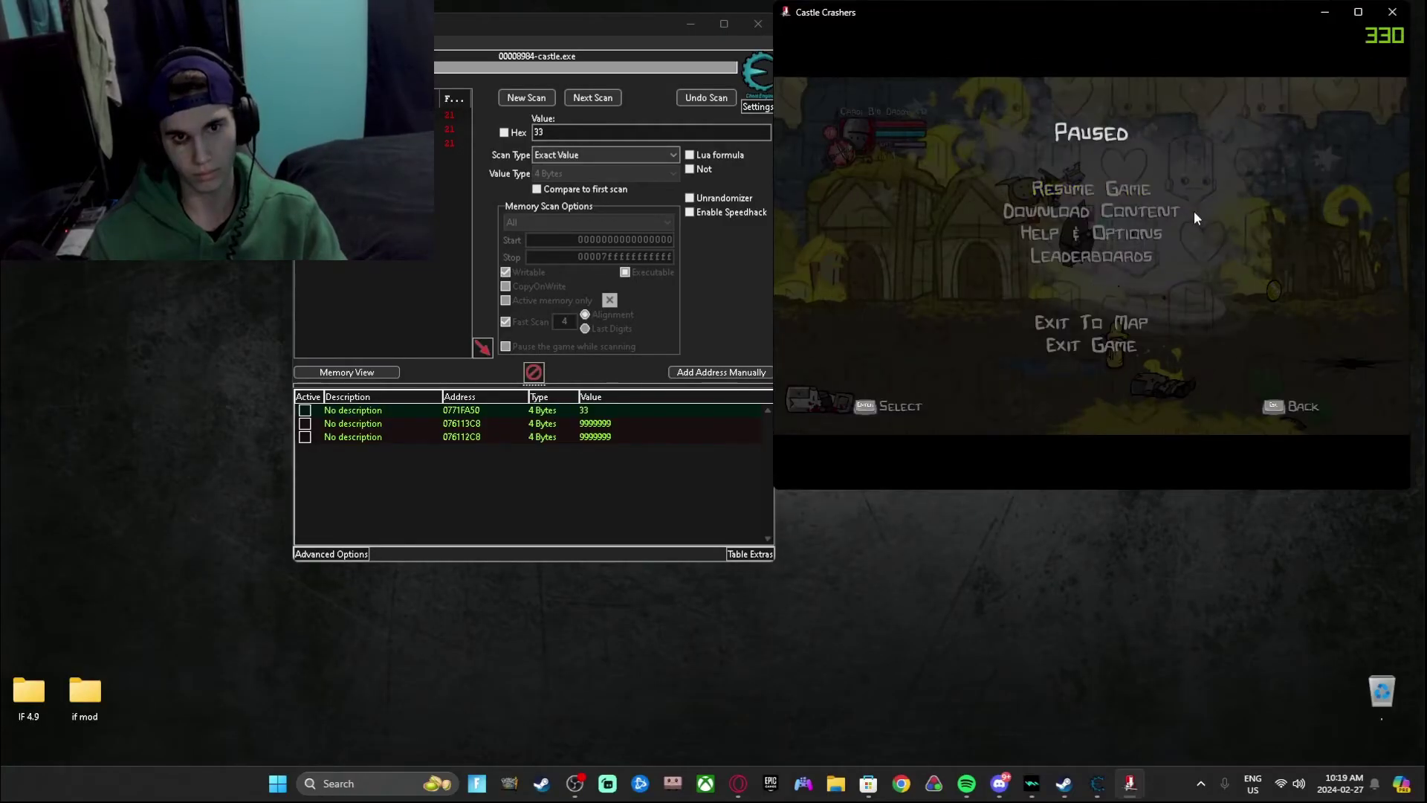
pyautogui.press('Escape')
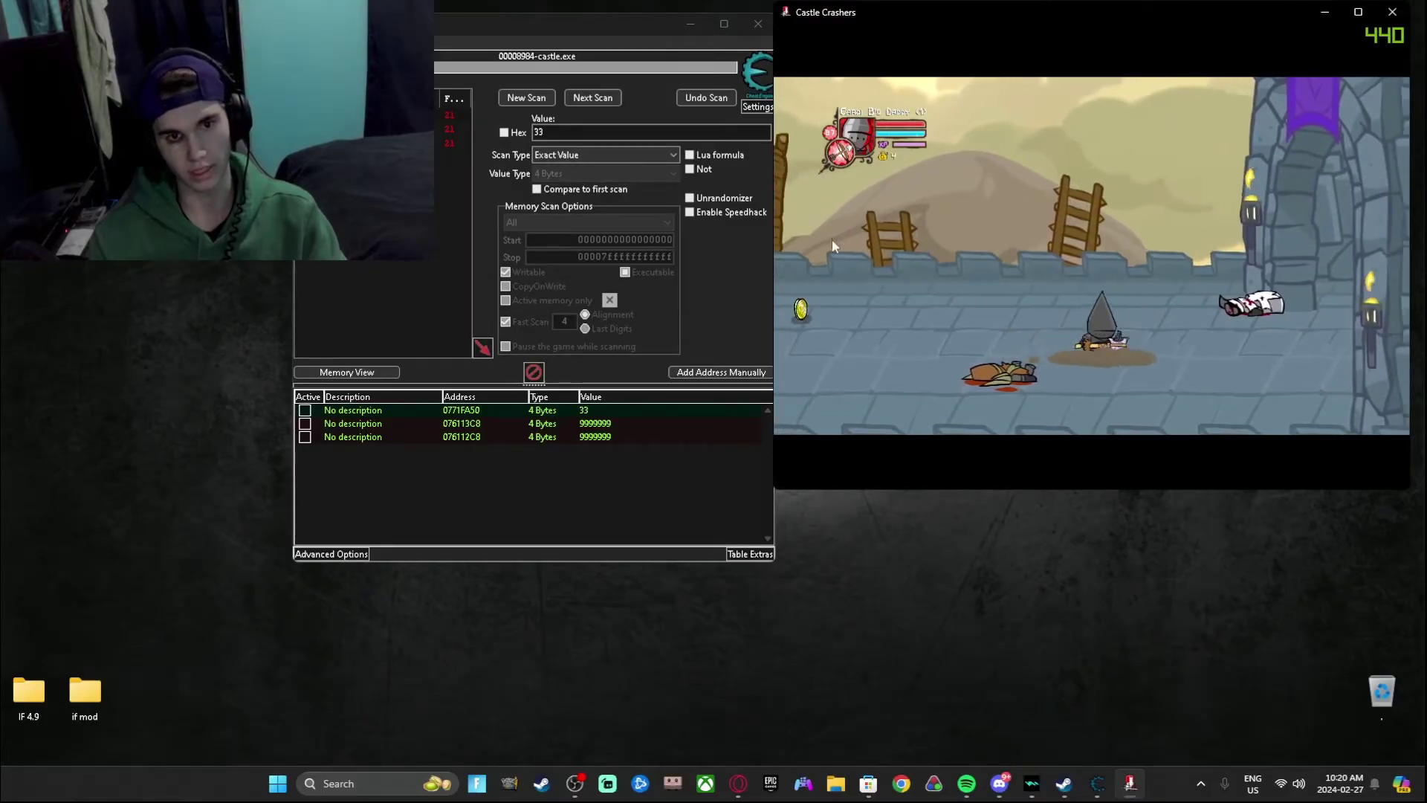
# Step: Pause and exit the level to the world map with the knight at level 87
pyautogui.press('Escape')
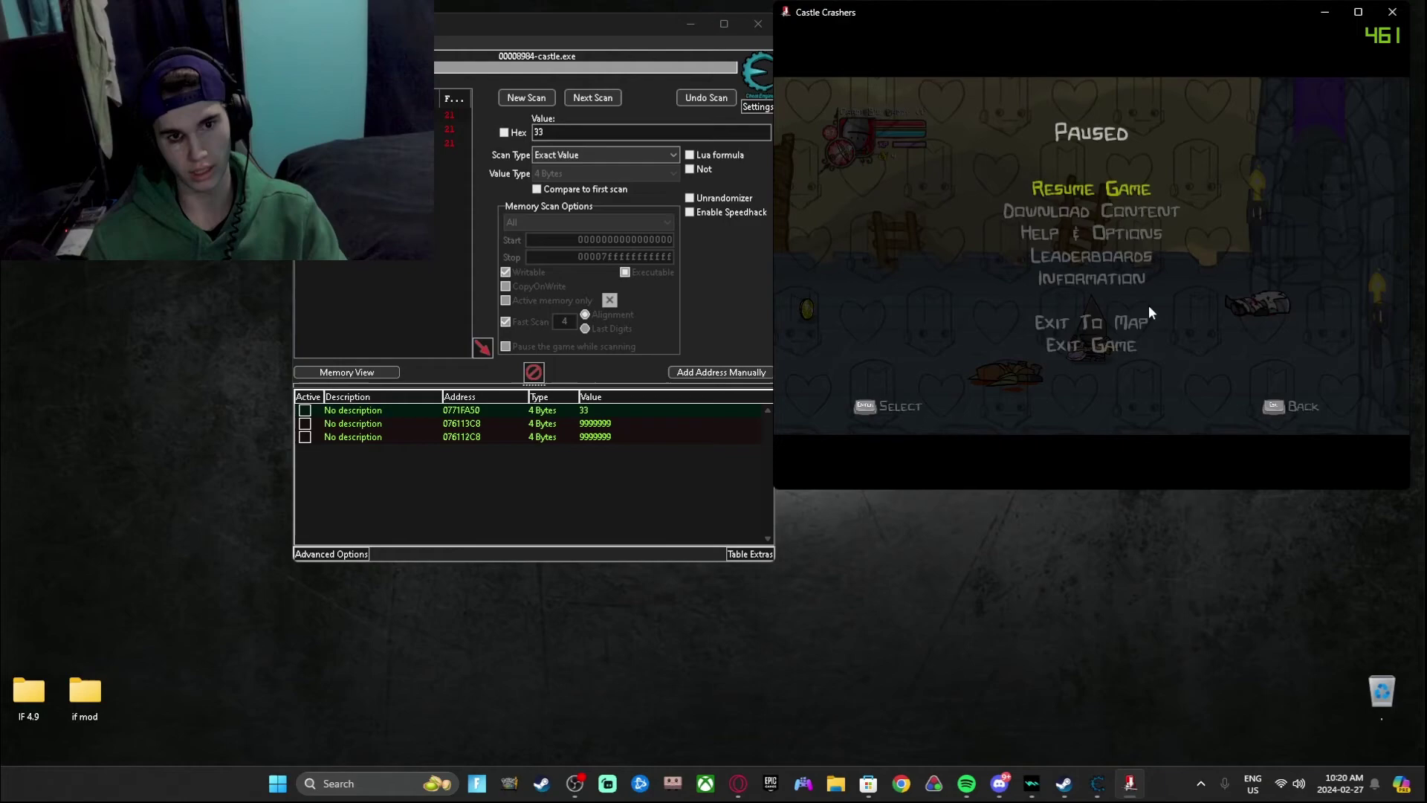
pyautogui.click(1132, 324)
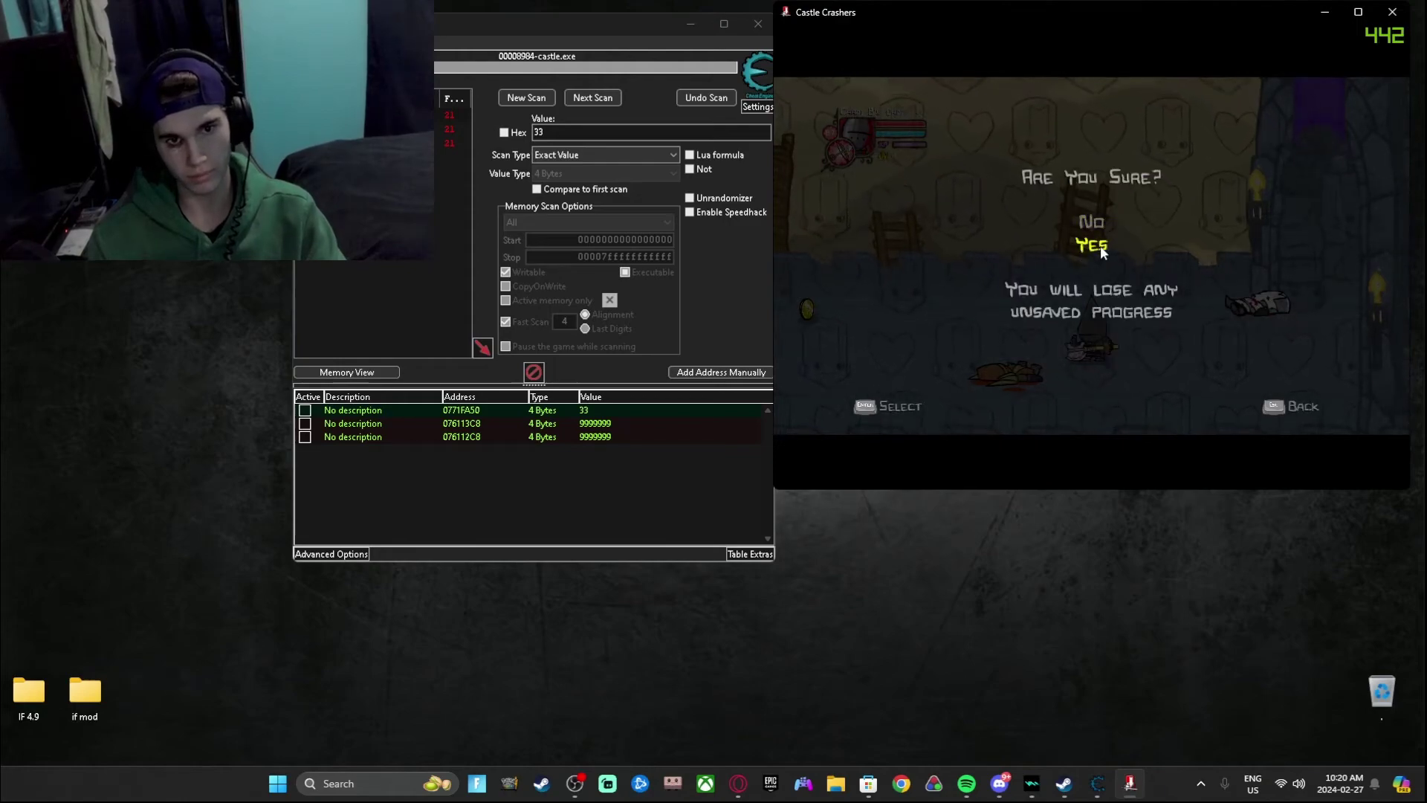
pyautogui.click(1101, 245)
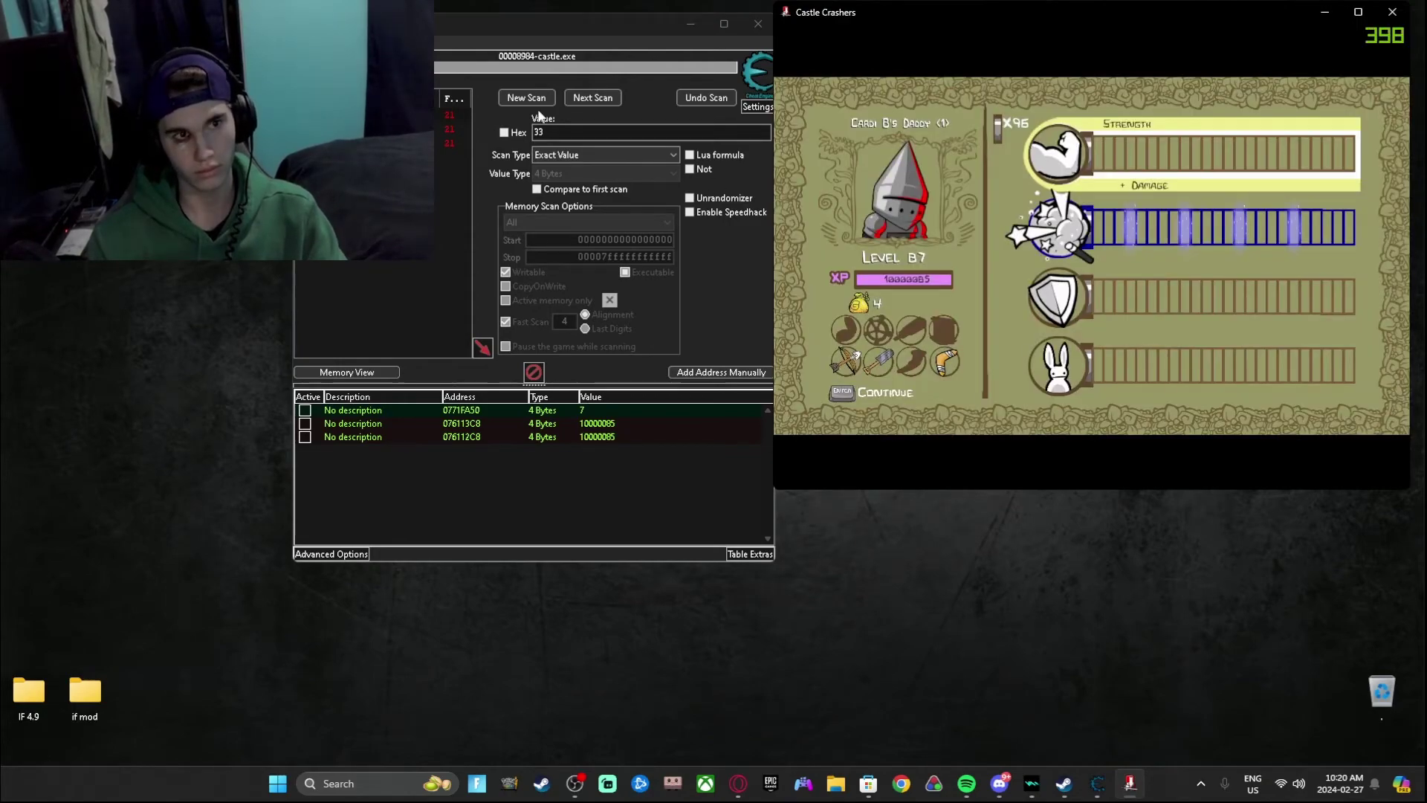
# Step: Clear the search value, reset the scan, and delete all saved addresses
pyautogui.doubleClick(569, 129)
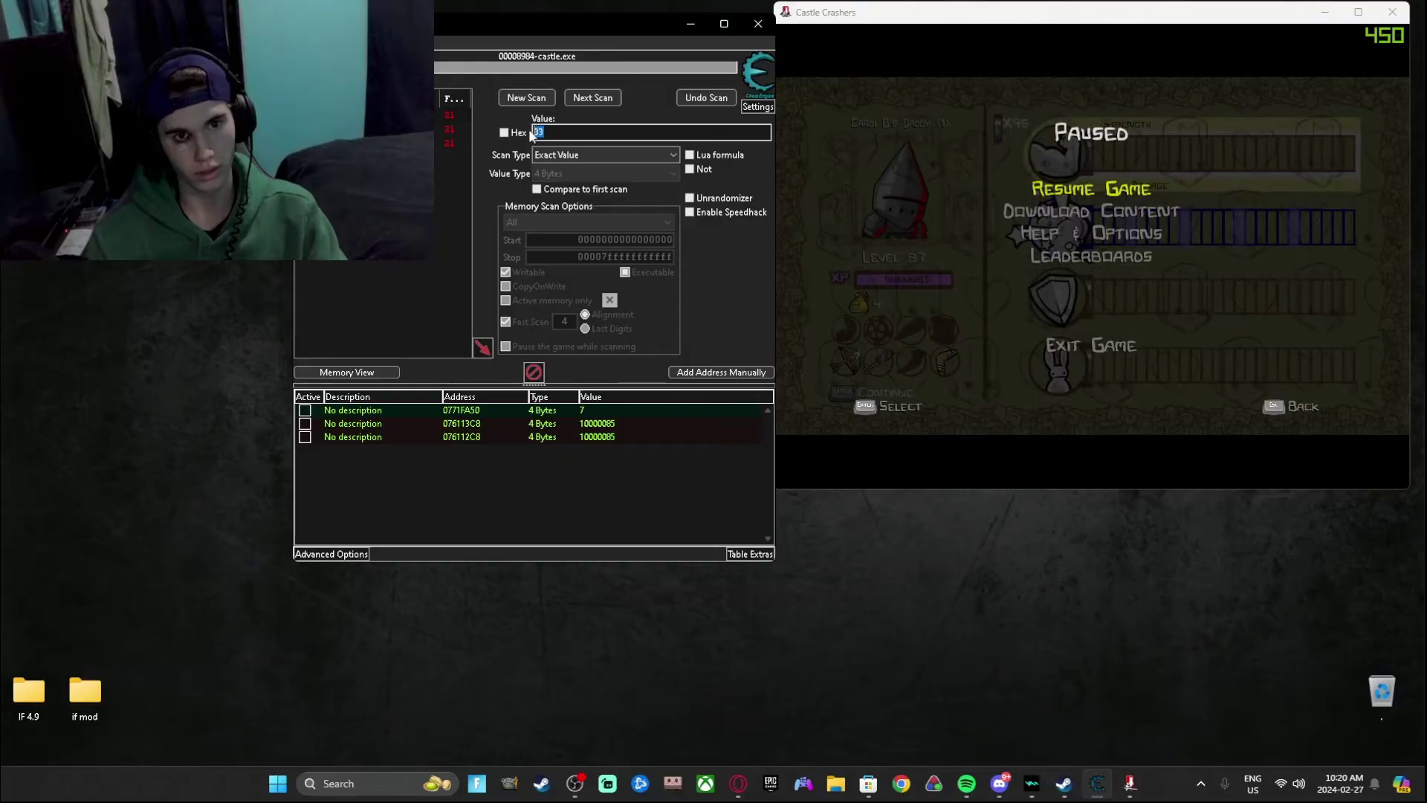
pyautogui.press('BackSpace')
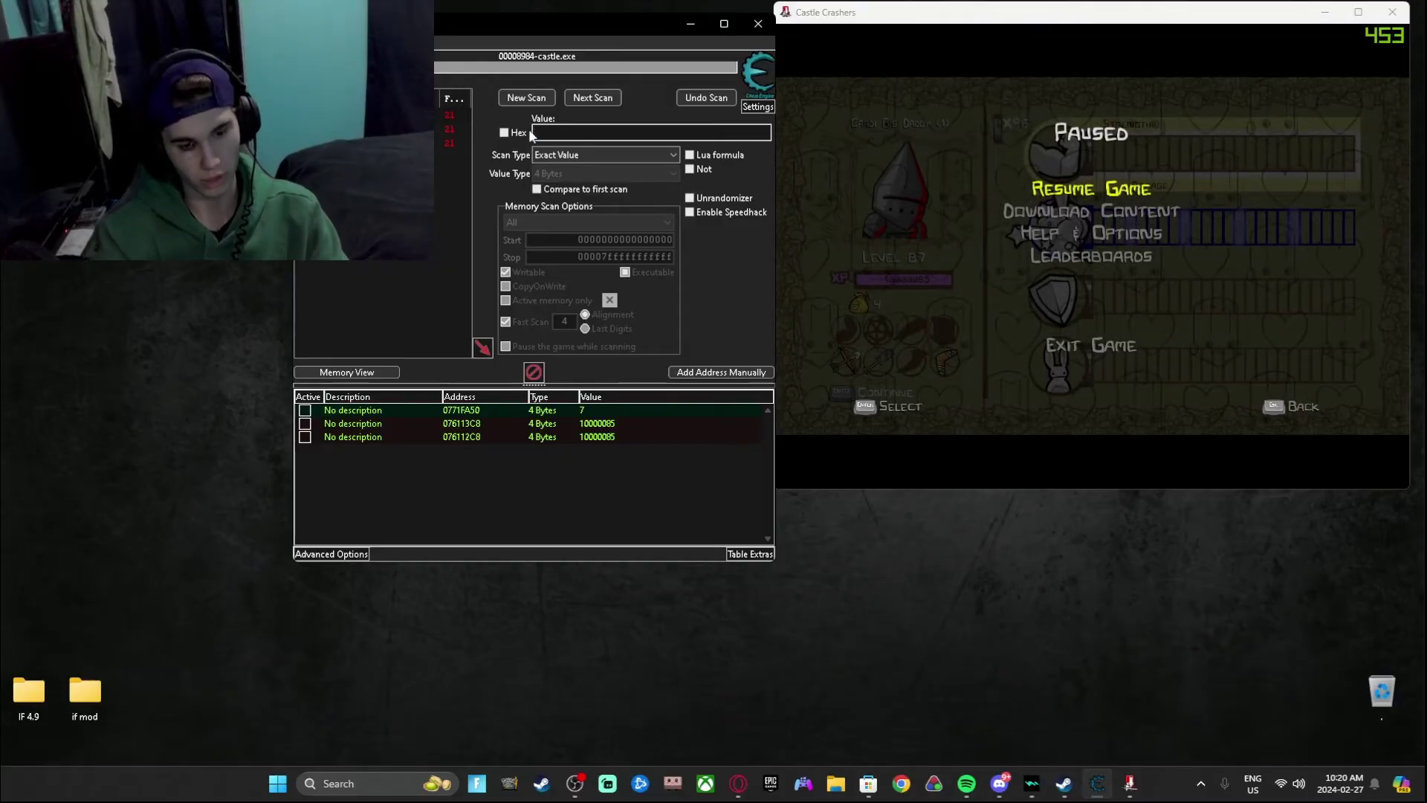
pyautogui.write('87')
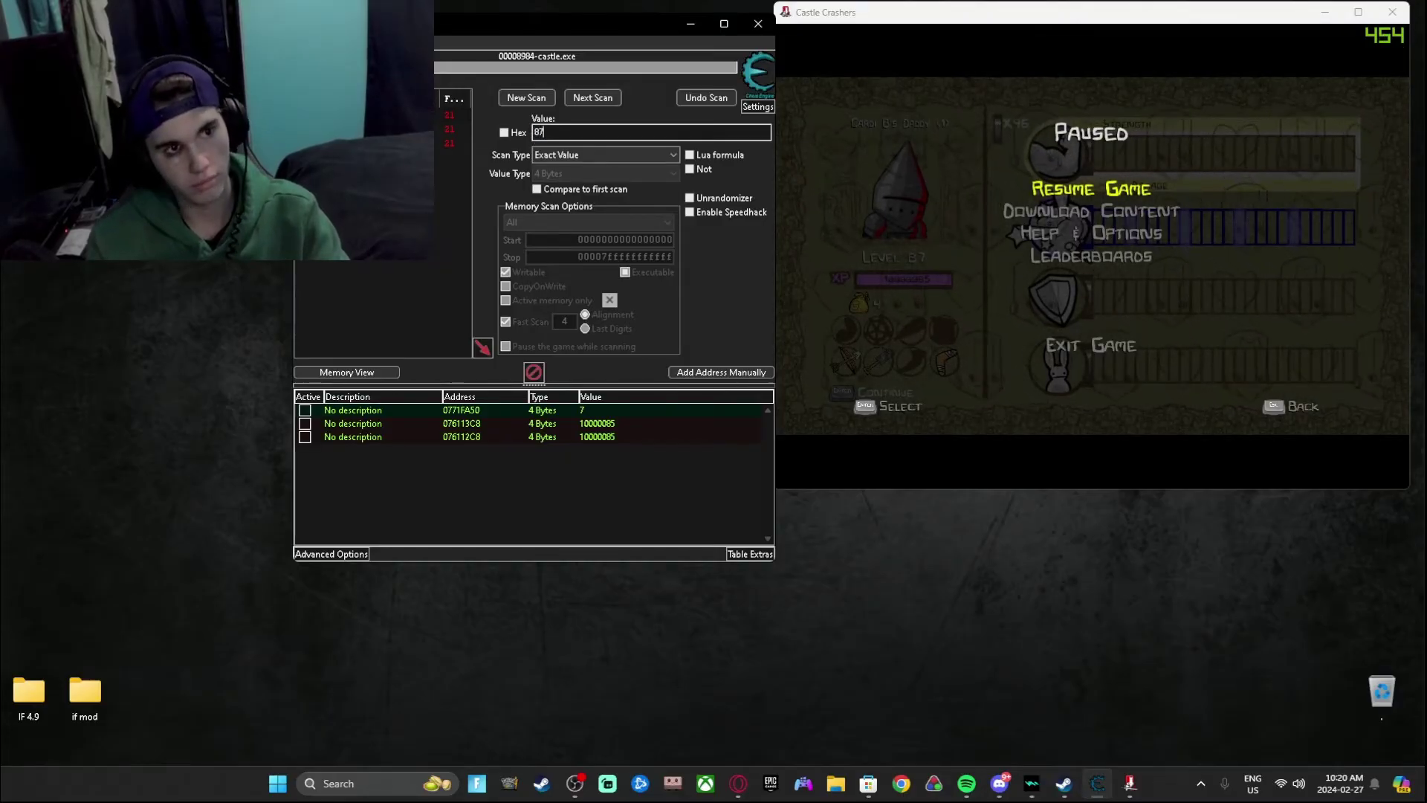
pyautogui.click(525, 96)
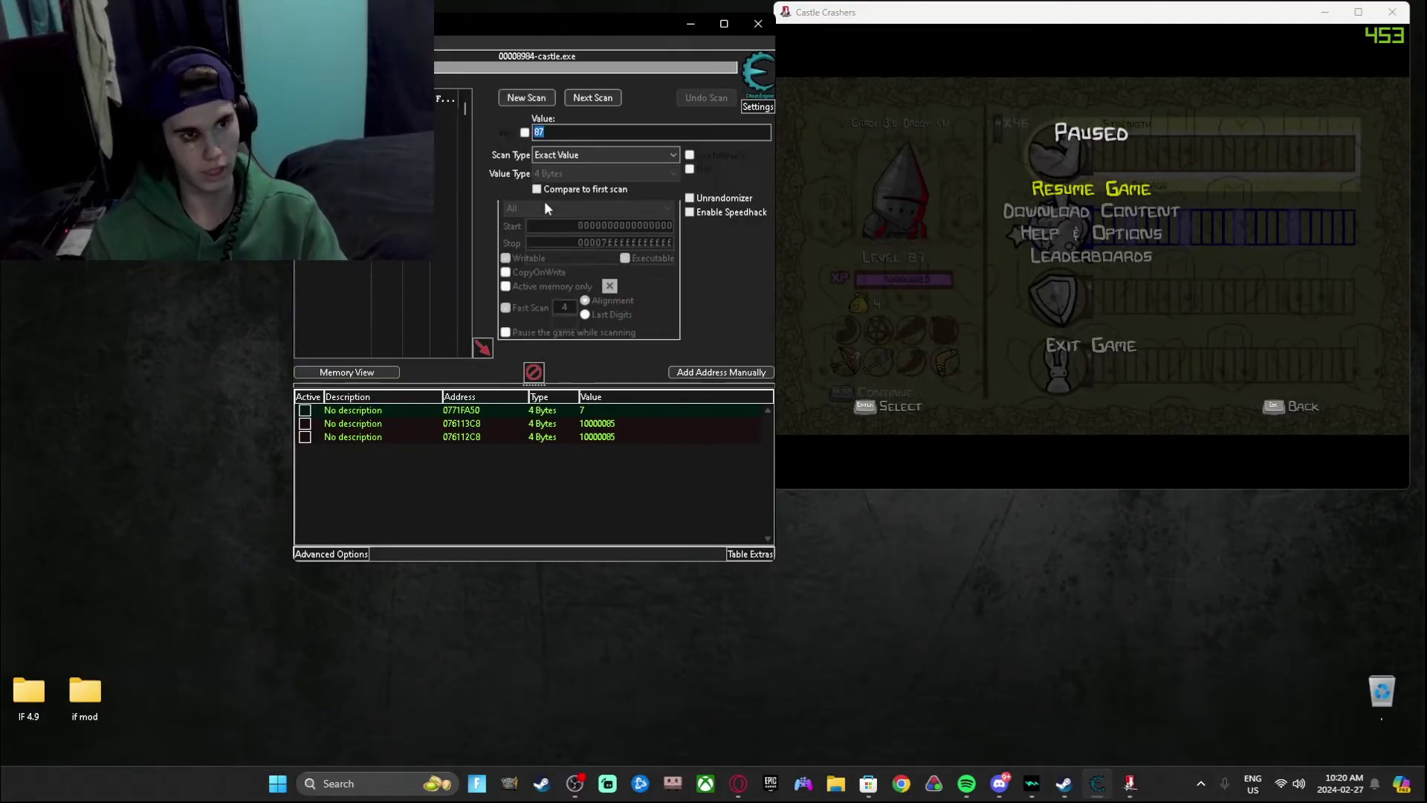
pyautogui.click(534, 375)
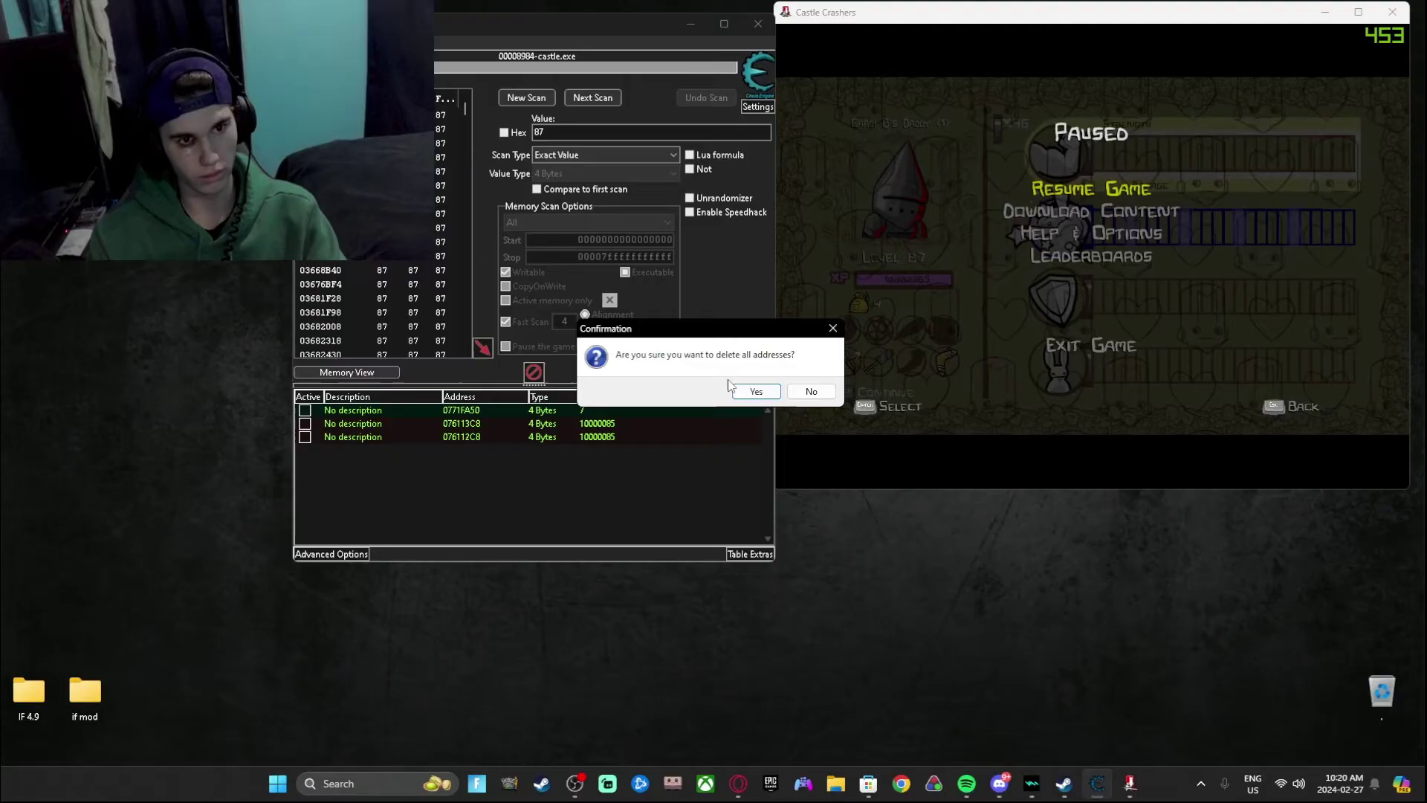
pyautogui.click(755, 392)
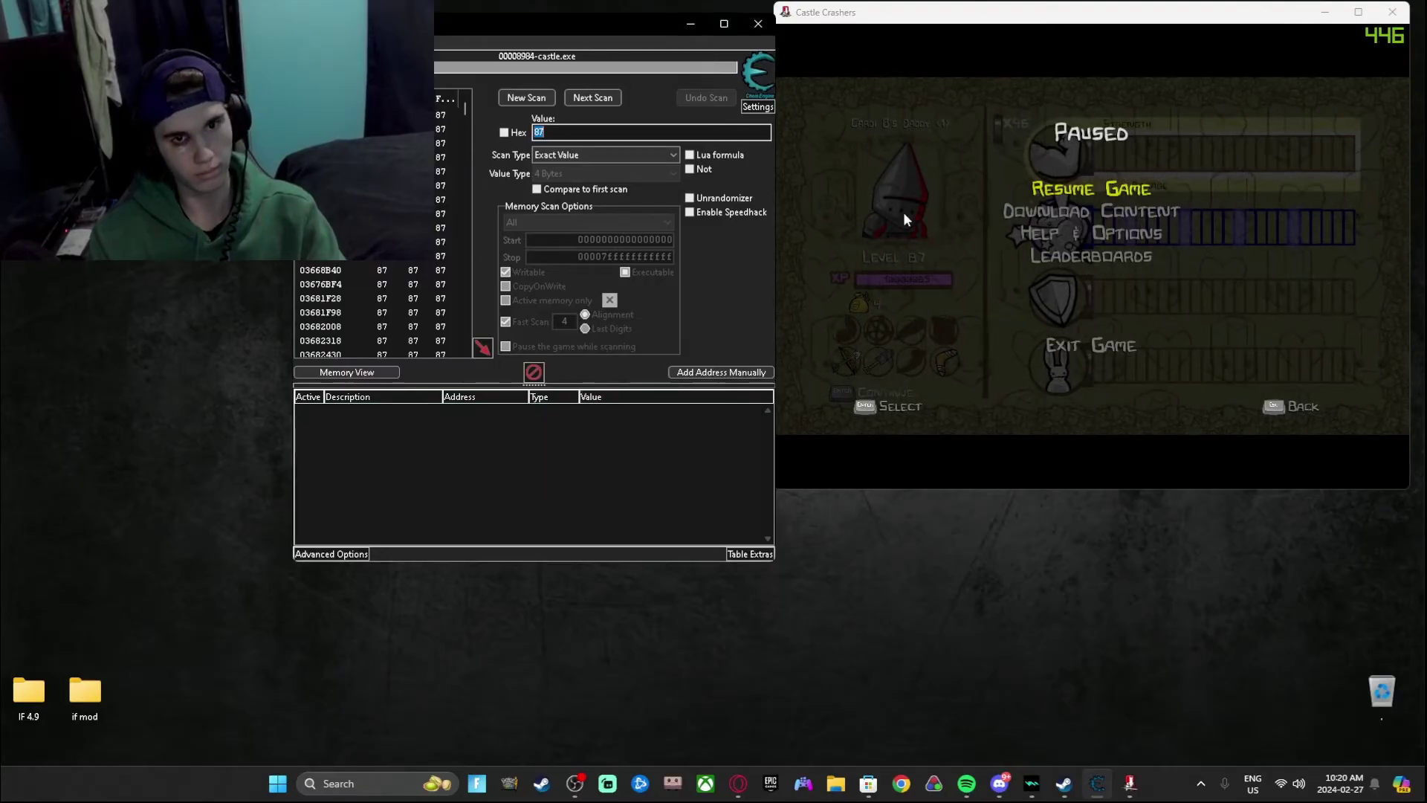
# Step: Bring the game forward, then erase the old value in the search field
pyautogui.click(858, 185)
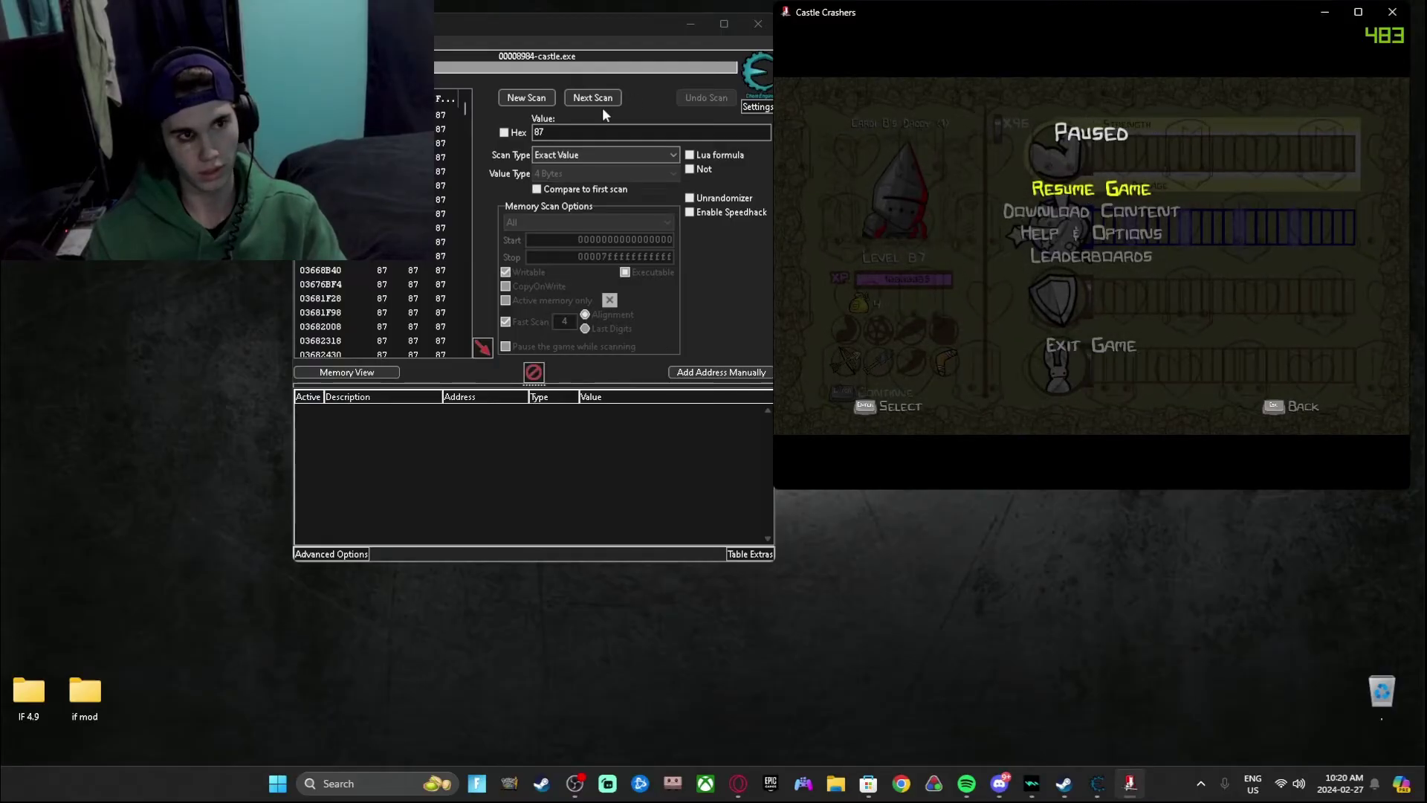
pyautogui.click(561, 131)
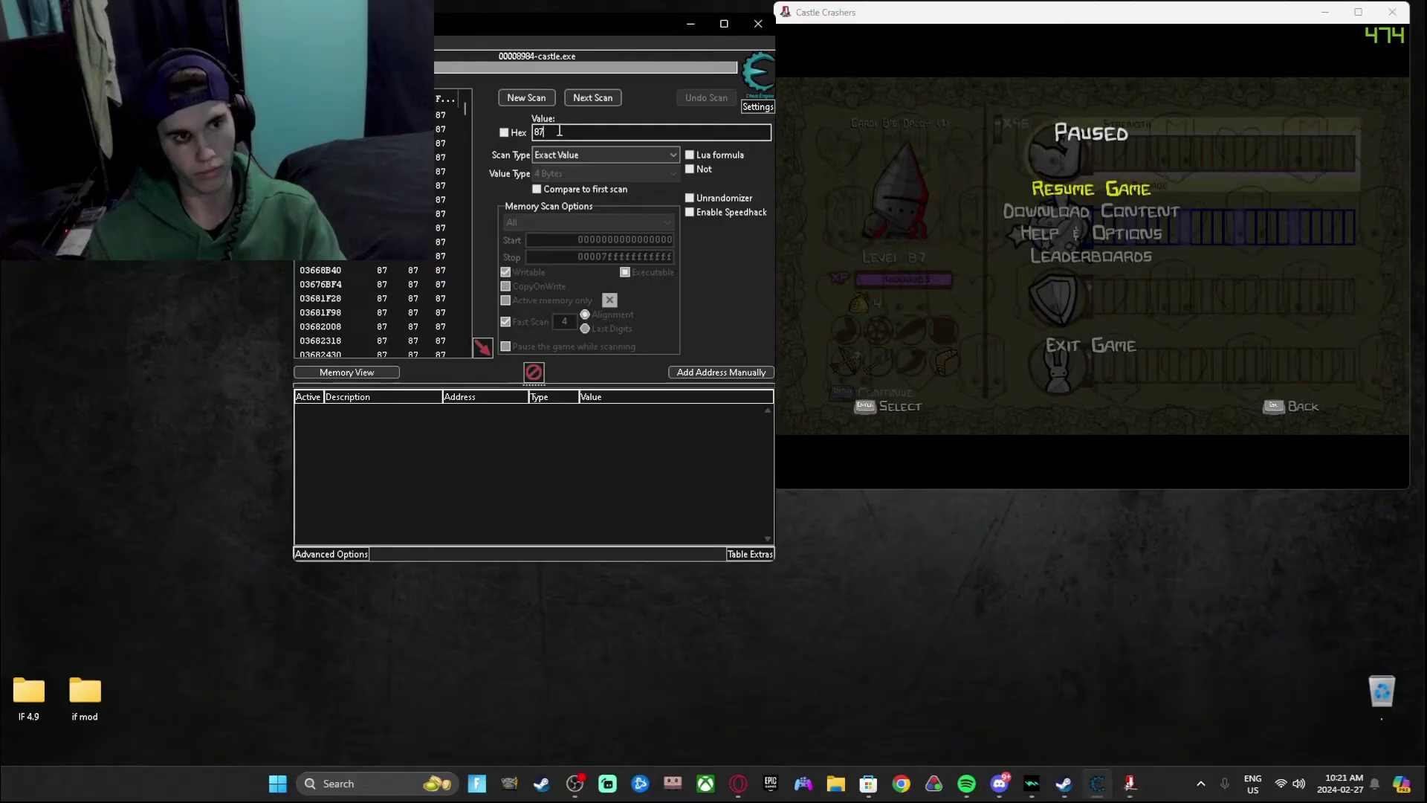
pyautogui.press('BackSpace')
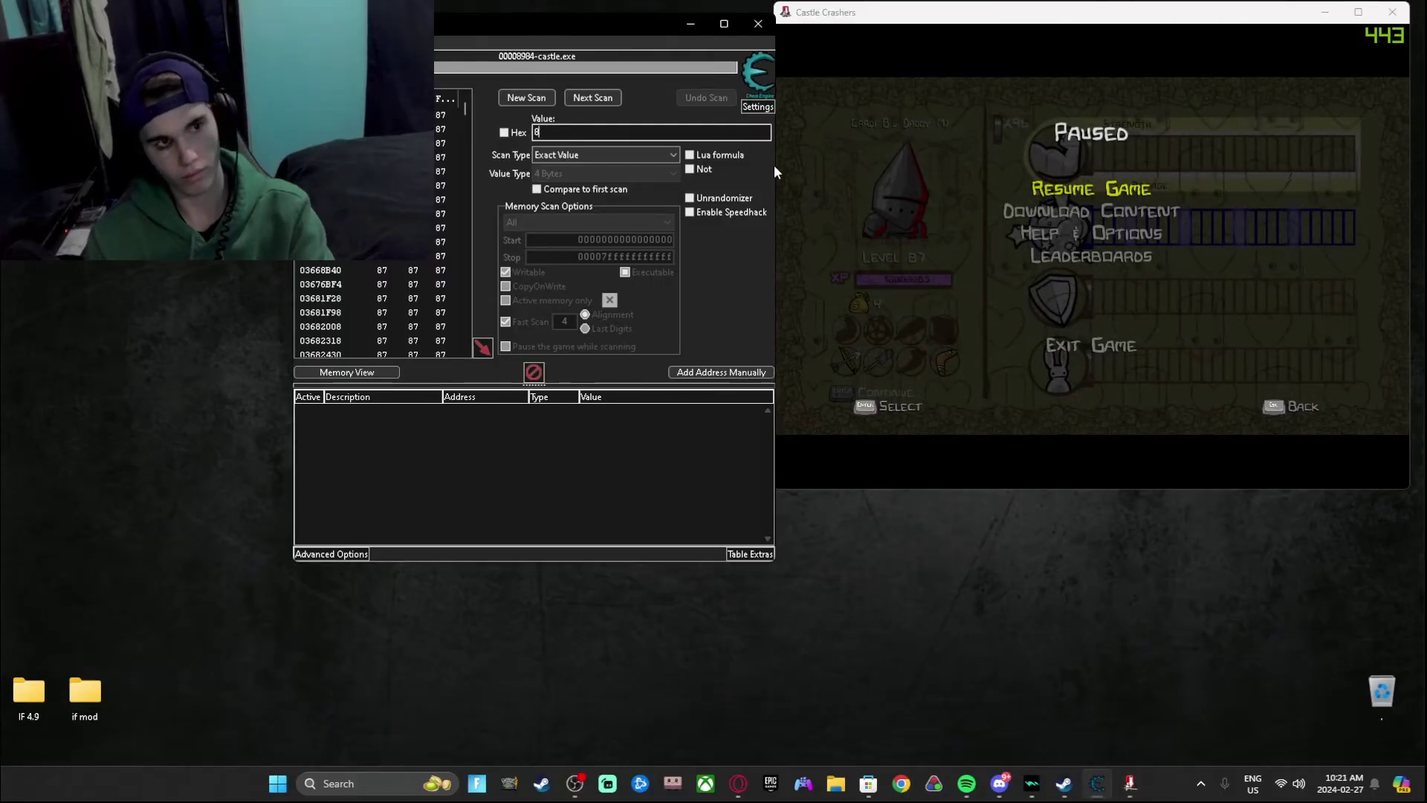
# Step: Start a new scan, then leave the knight's stats screen despite unspent points
pyautogui.click(540, 98)
pyautogui.click(951, 175)
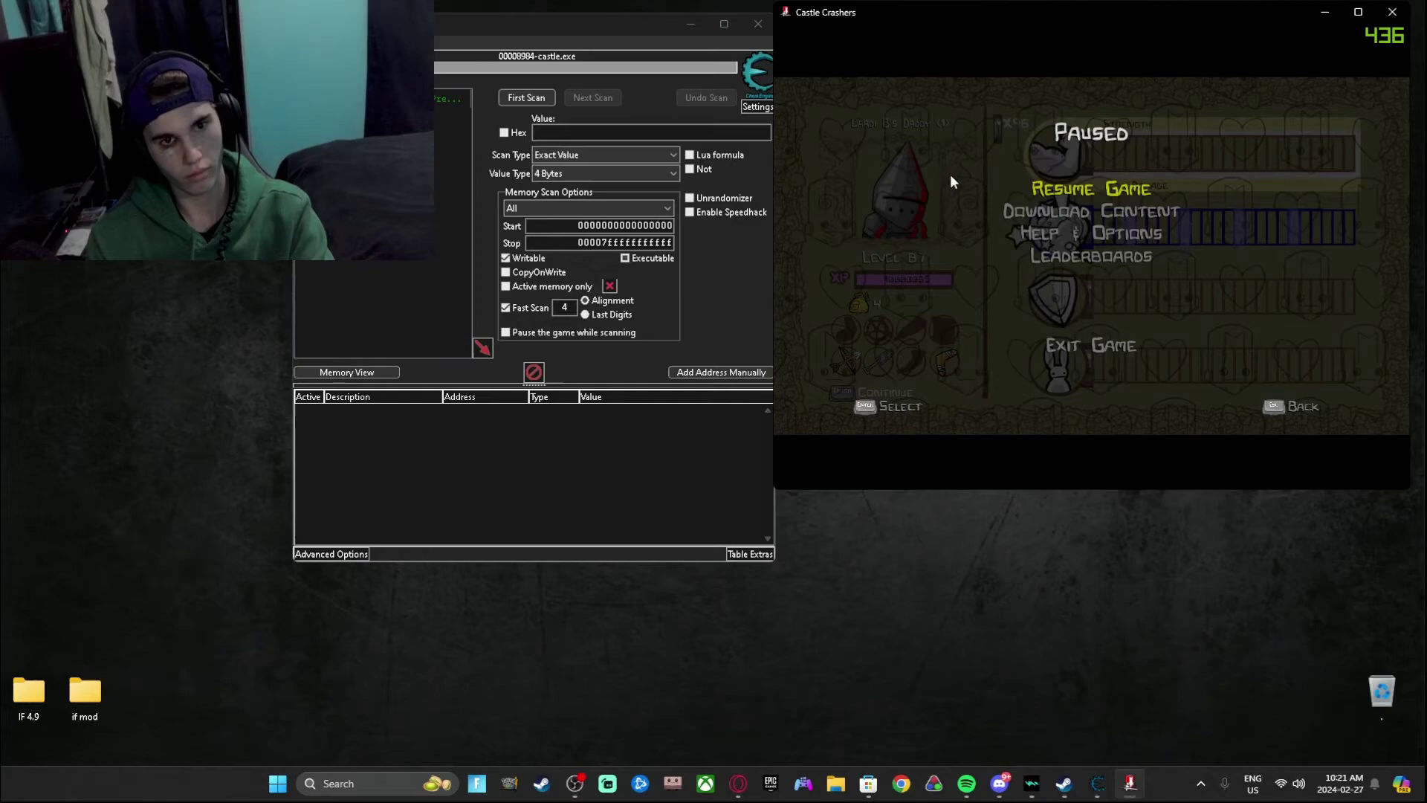
pyautogui.press('Escape')
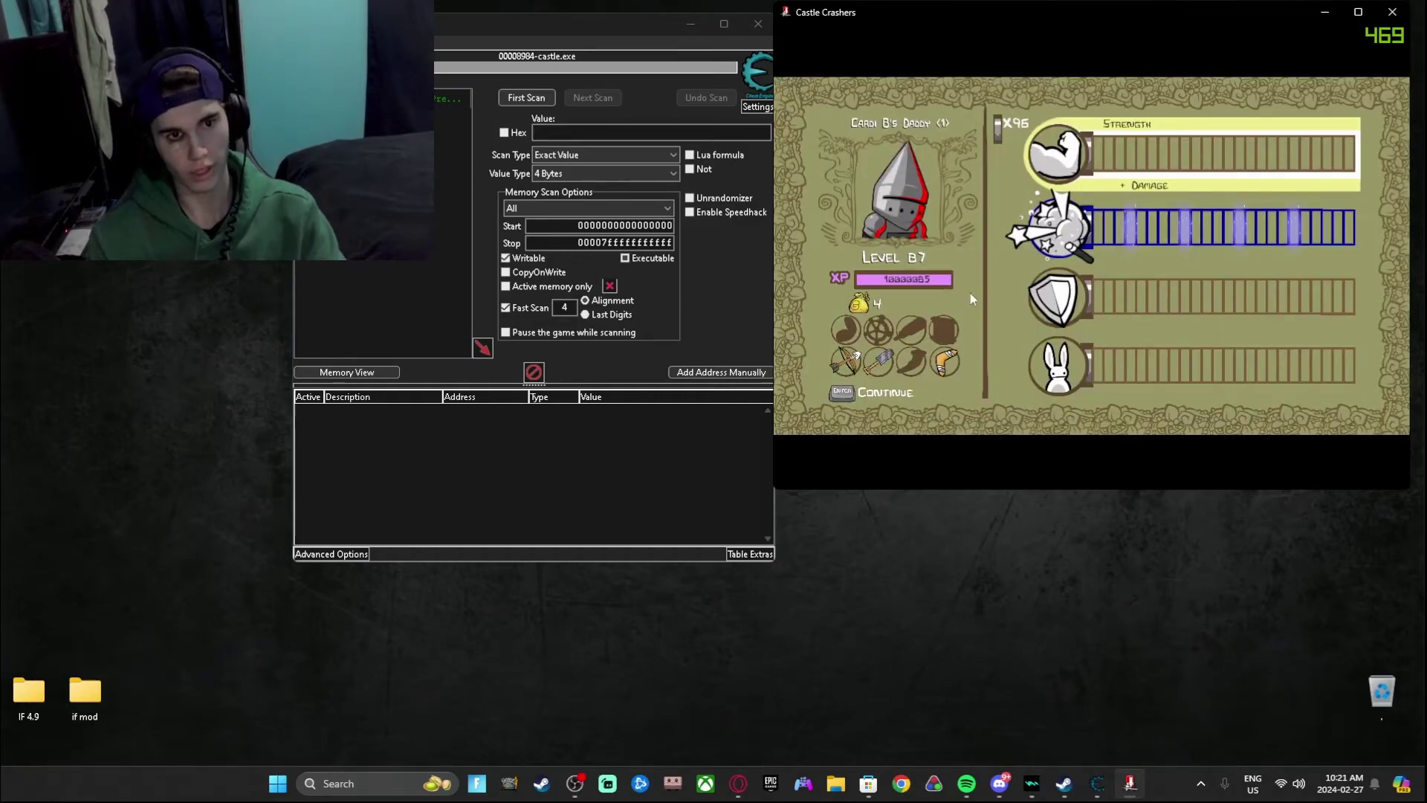
pyautogui.press('Return')
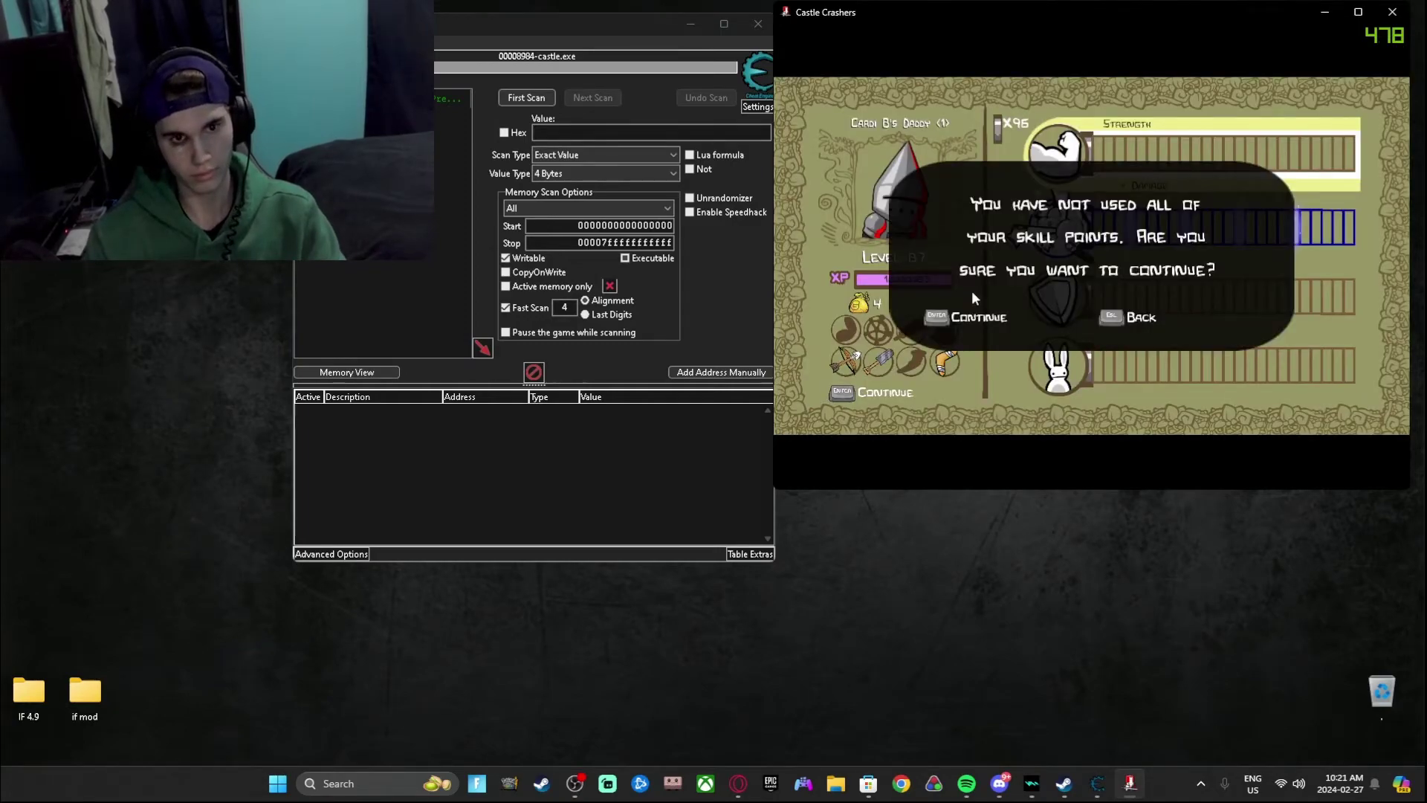
pyautogui.press('Return')
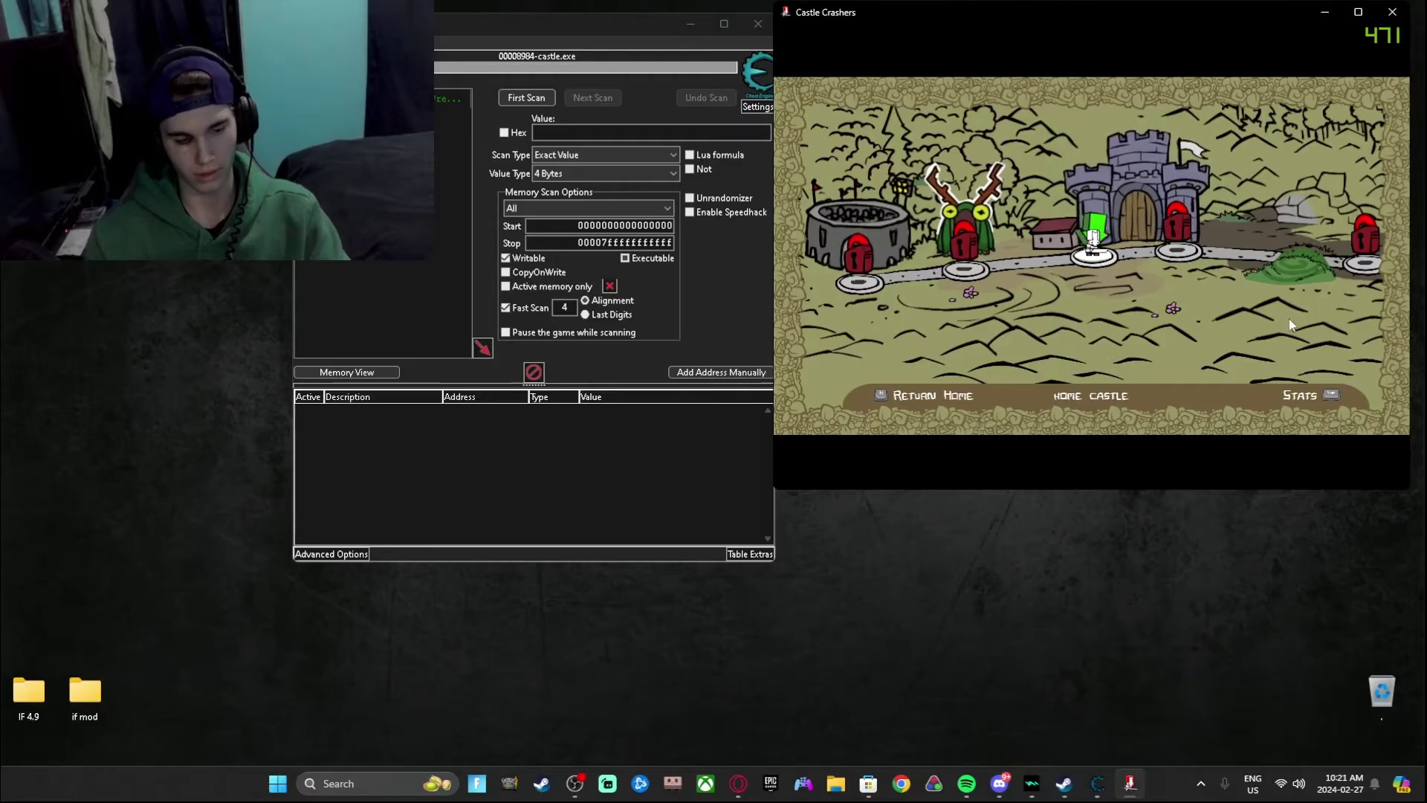
# Step: Reopen the stats screen and spend points on Strength, leaving 93 unspent
pyautogui.press('k')
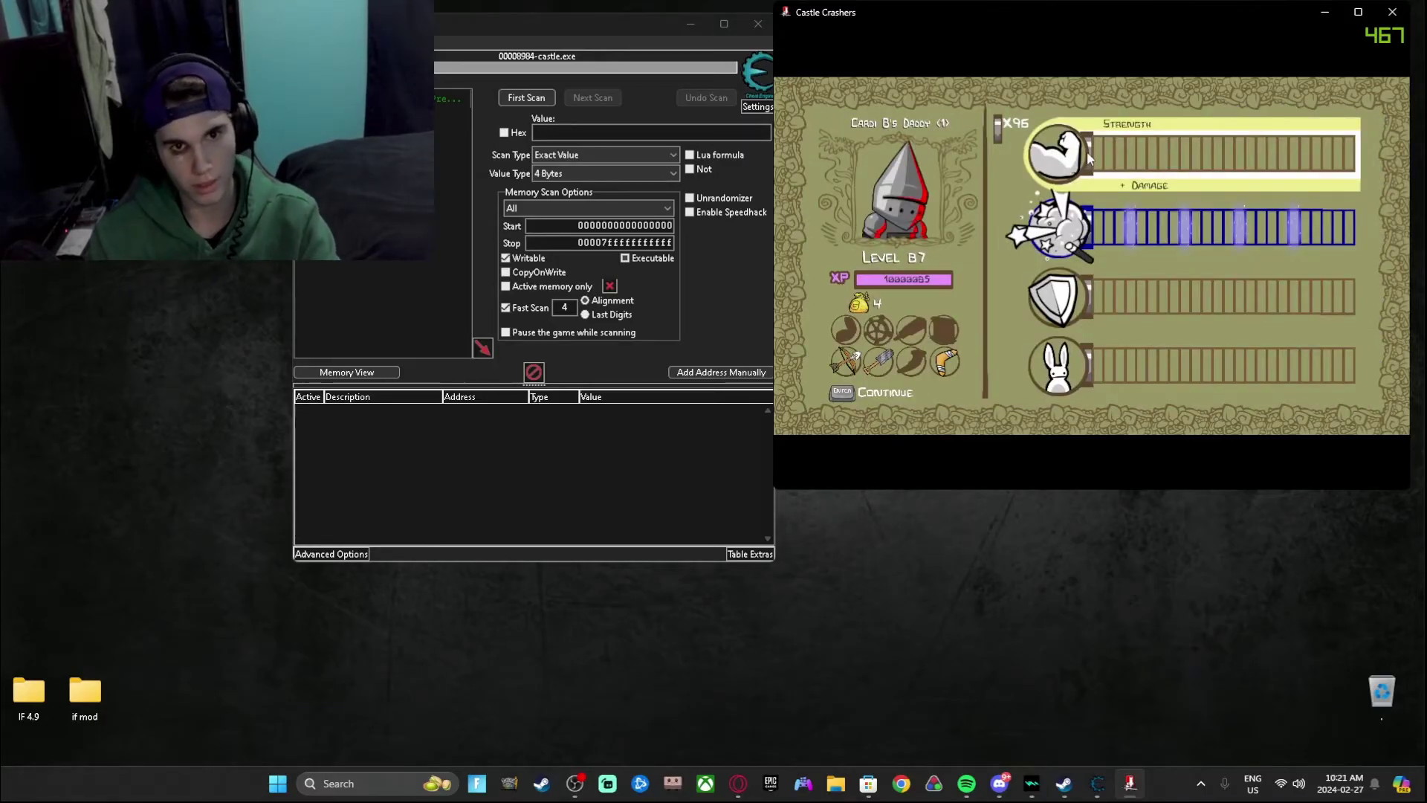
pyautogui.press('k')
pyautogui.press('k')
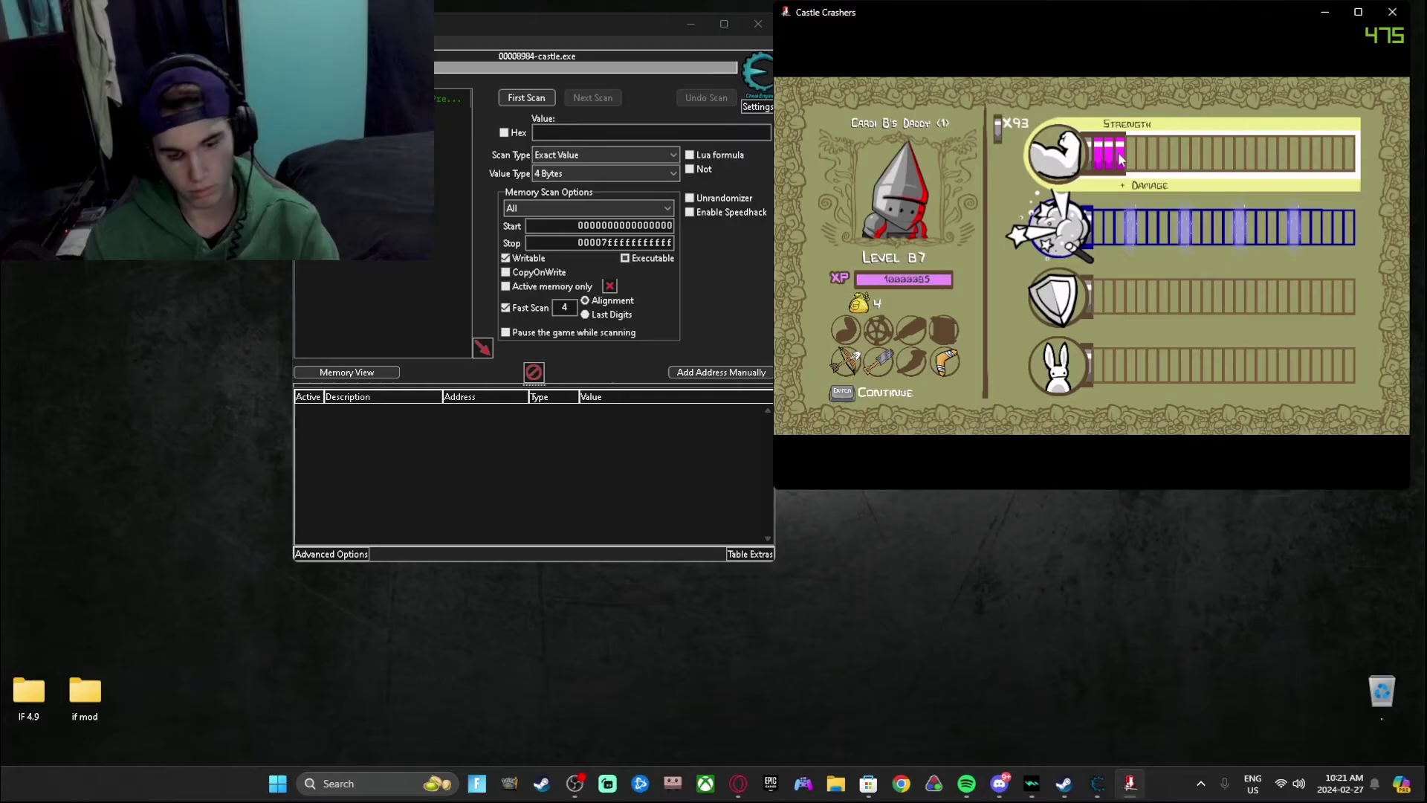
pyautogui.press('Return')
pyautogui.press('Return')
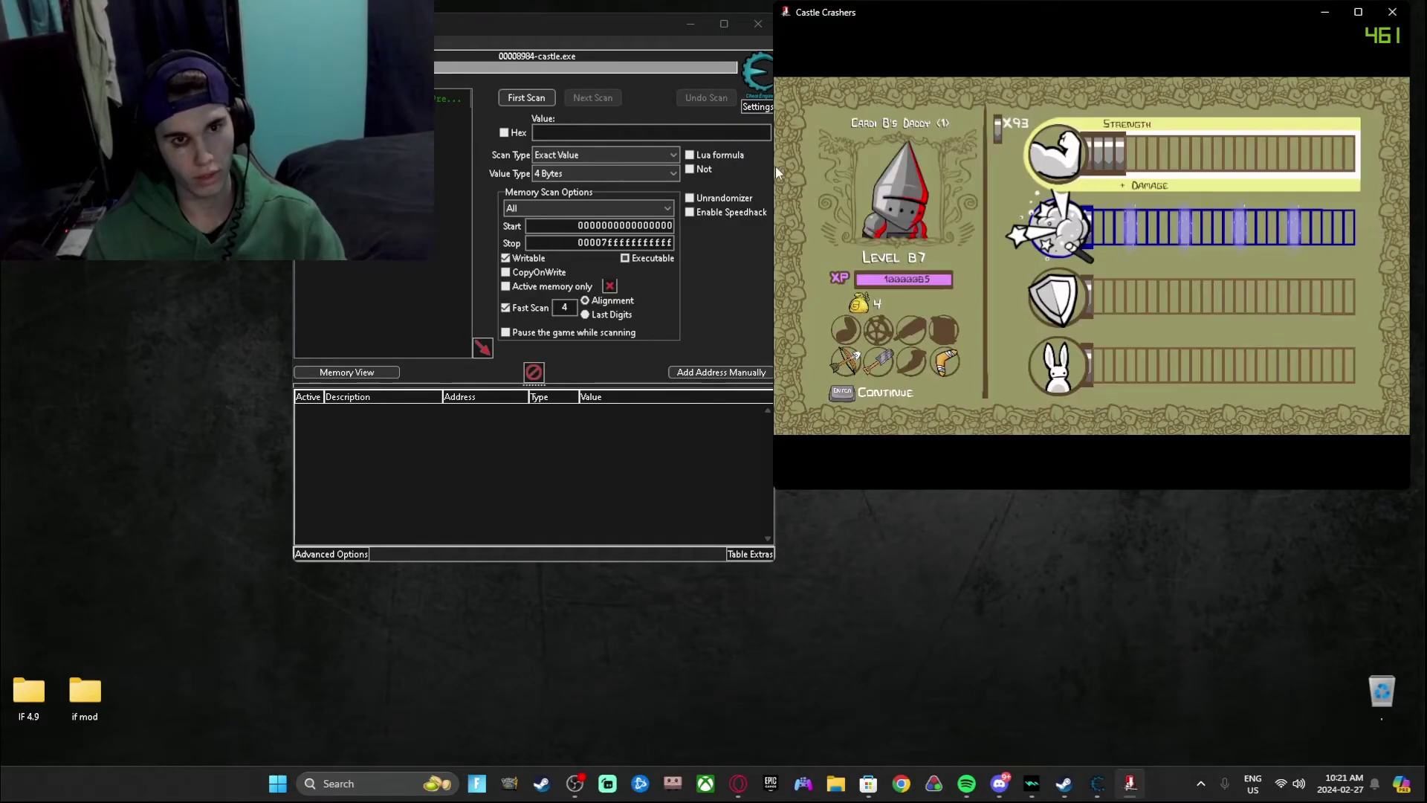
# Step: Run a first scan for the Strength value 4, then raise Strength in the game
pyautogui.click(576, 135)
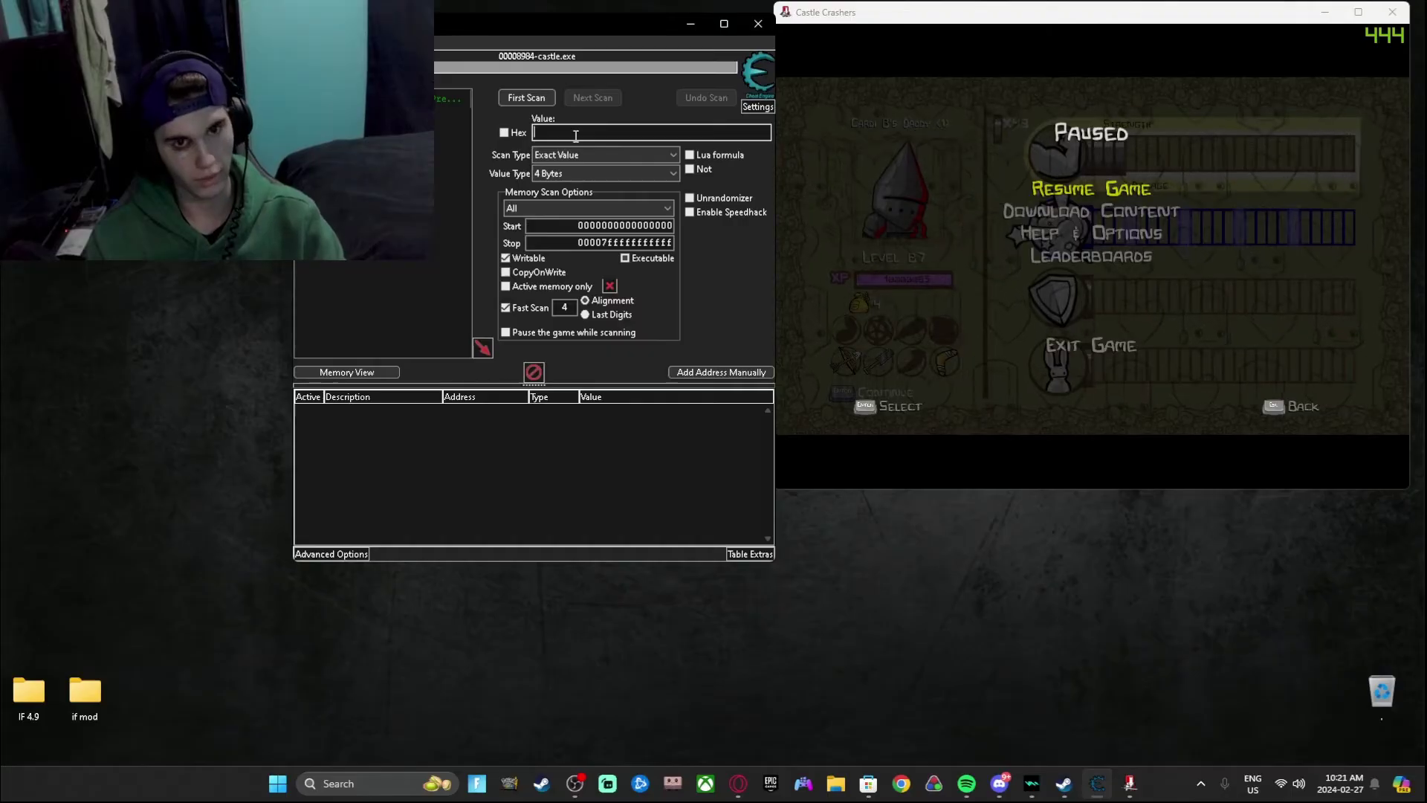
pyautogui.write('4')
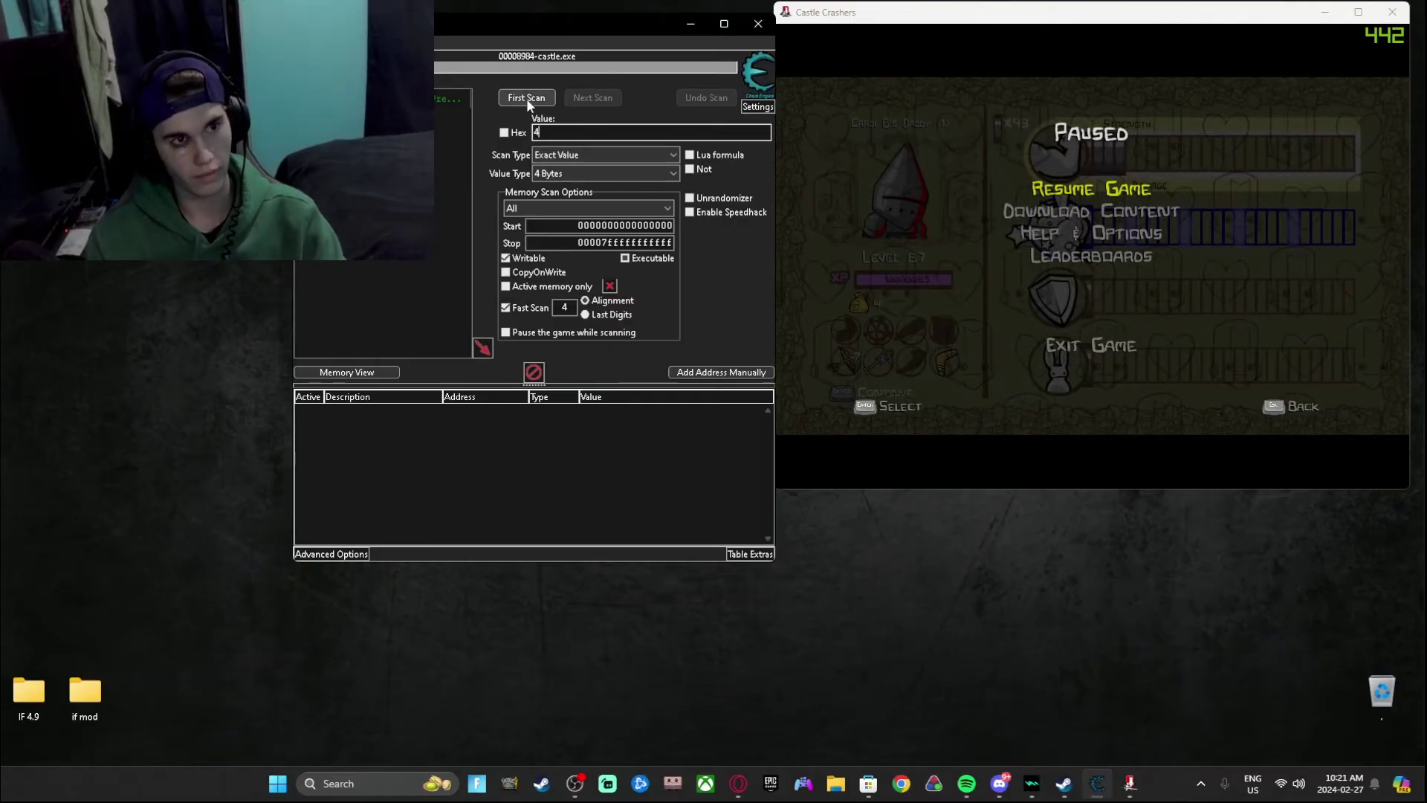
pyautogui.click(526, 98)
pyautogui.click(1055, 190)
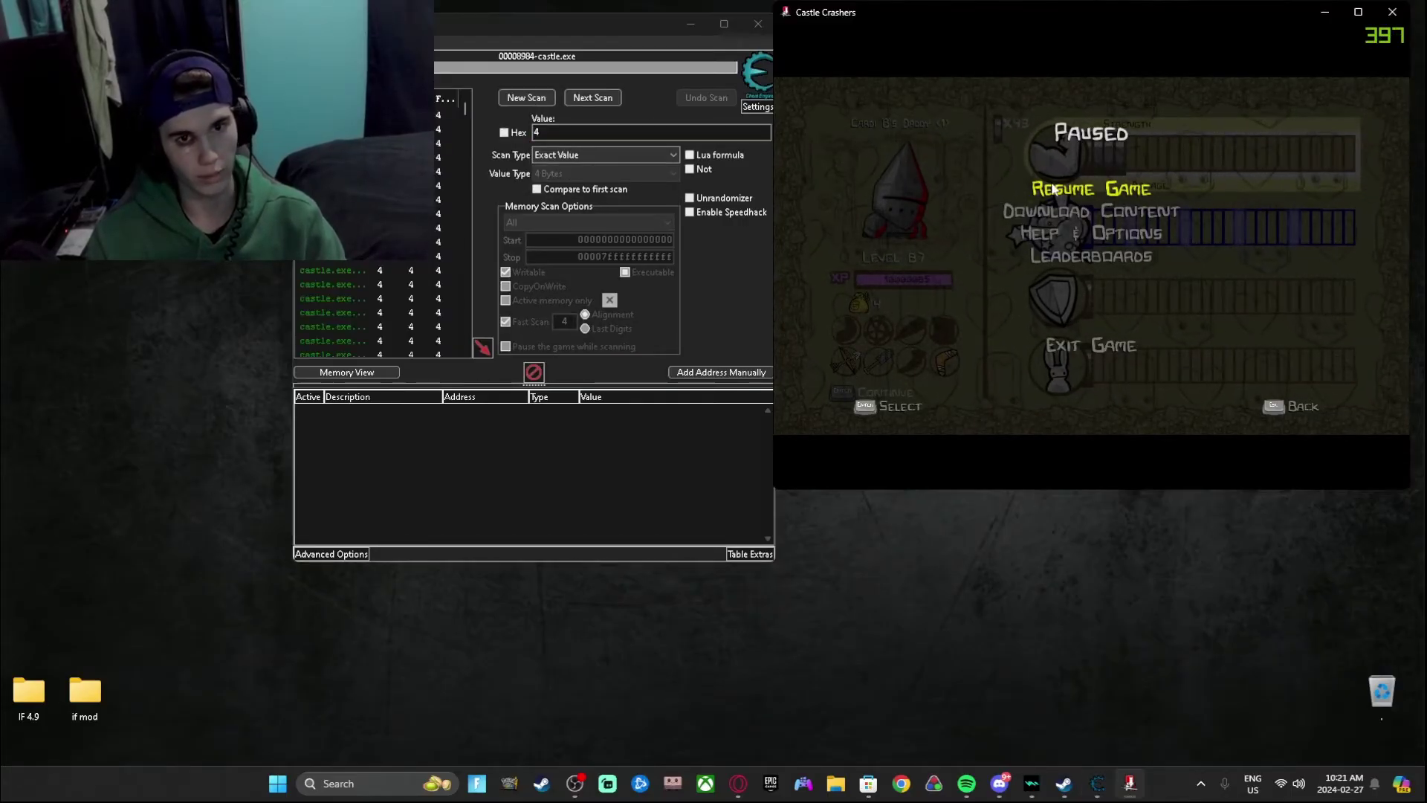
pyautogui.click(1140, 192)
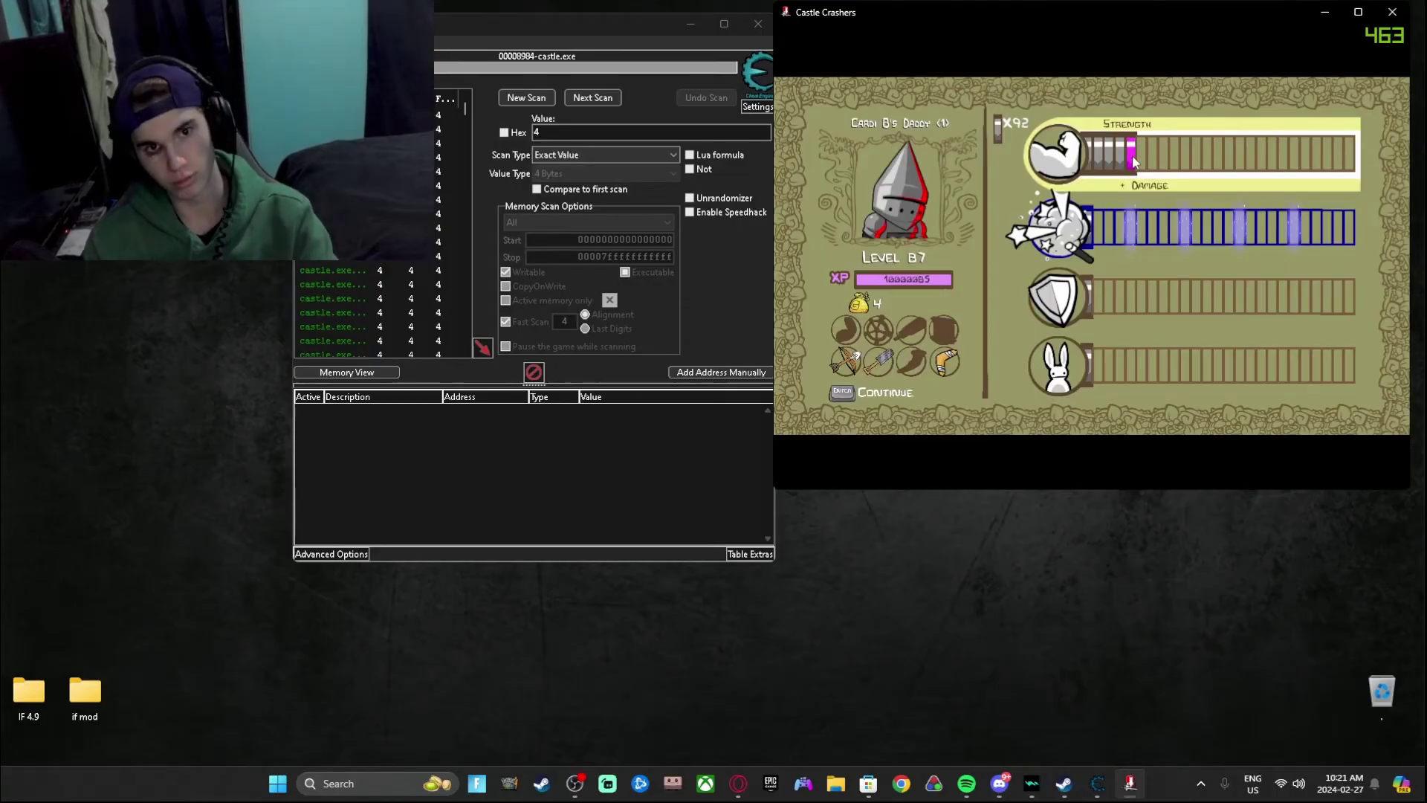
pyautogui.press('Return')
pyautogui.press('Return')
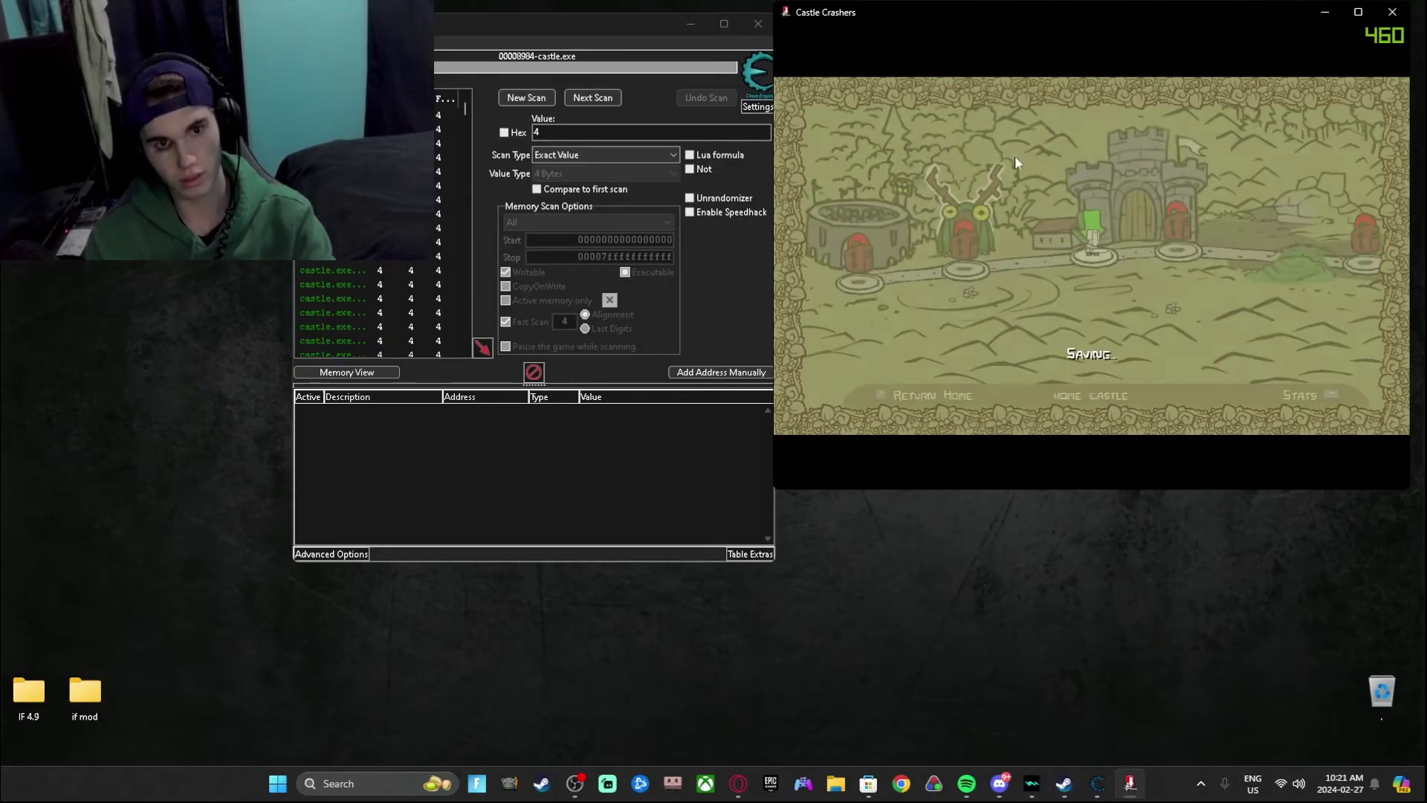
# Step: Next Scan for Strength value 6, raise Strength again, and clear the value for 8
pyautogui.doubleClick(567, 131)
pyautogui.write('6')
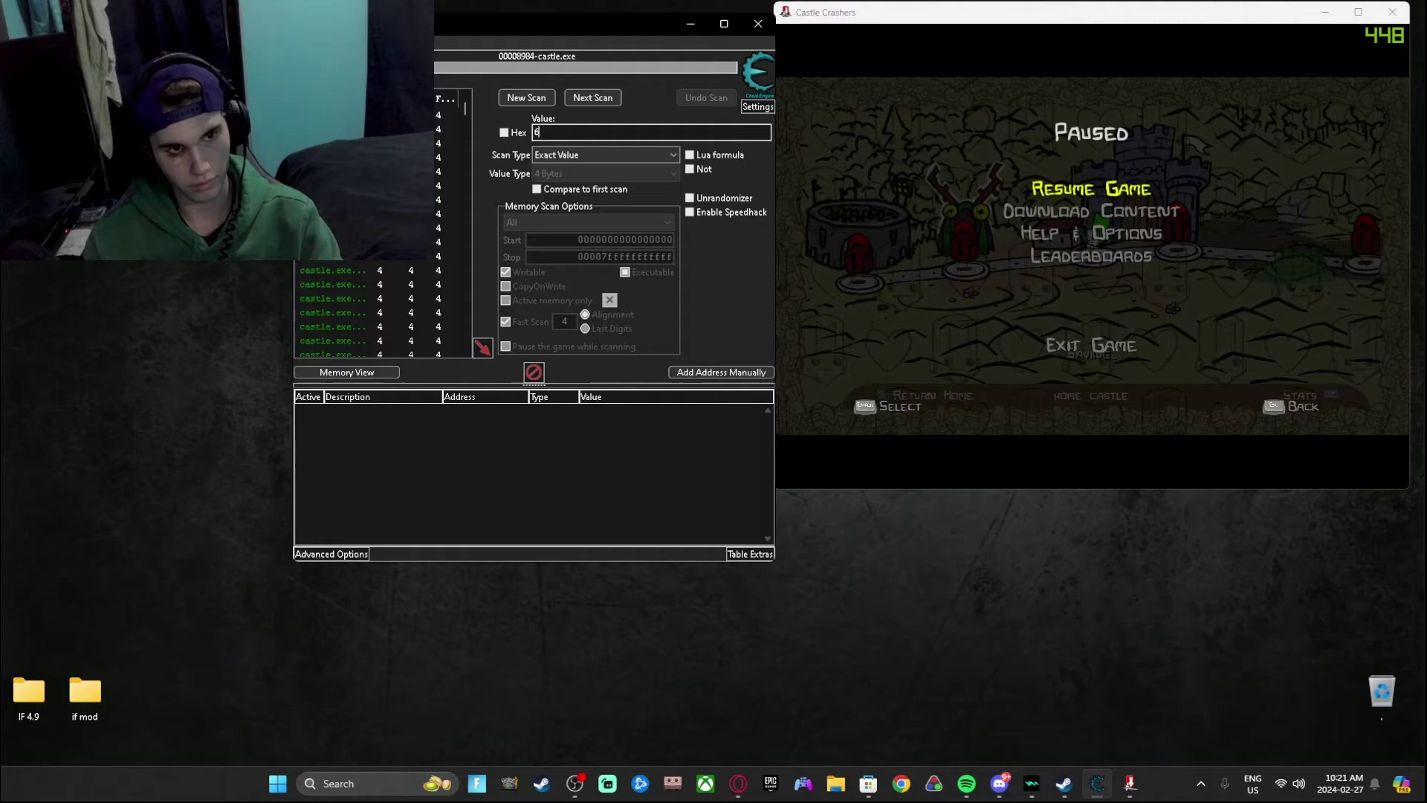
pyautogui.click(605, 97)
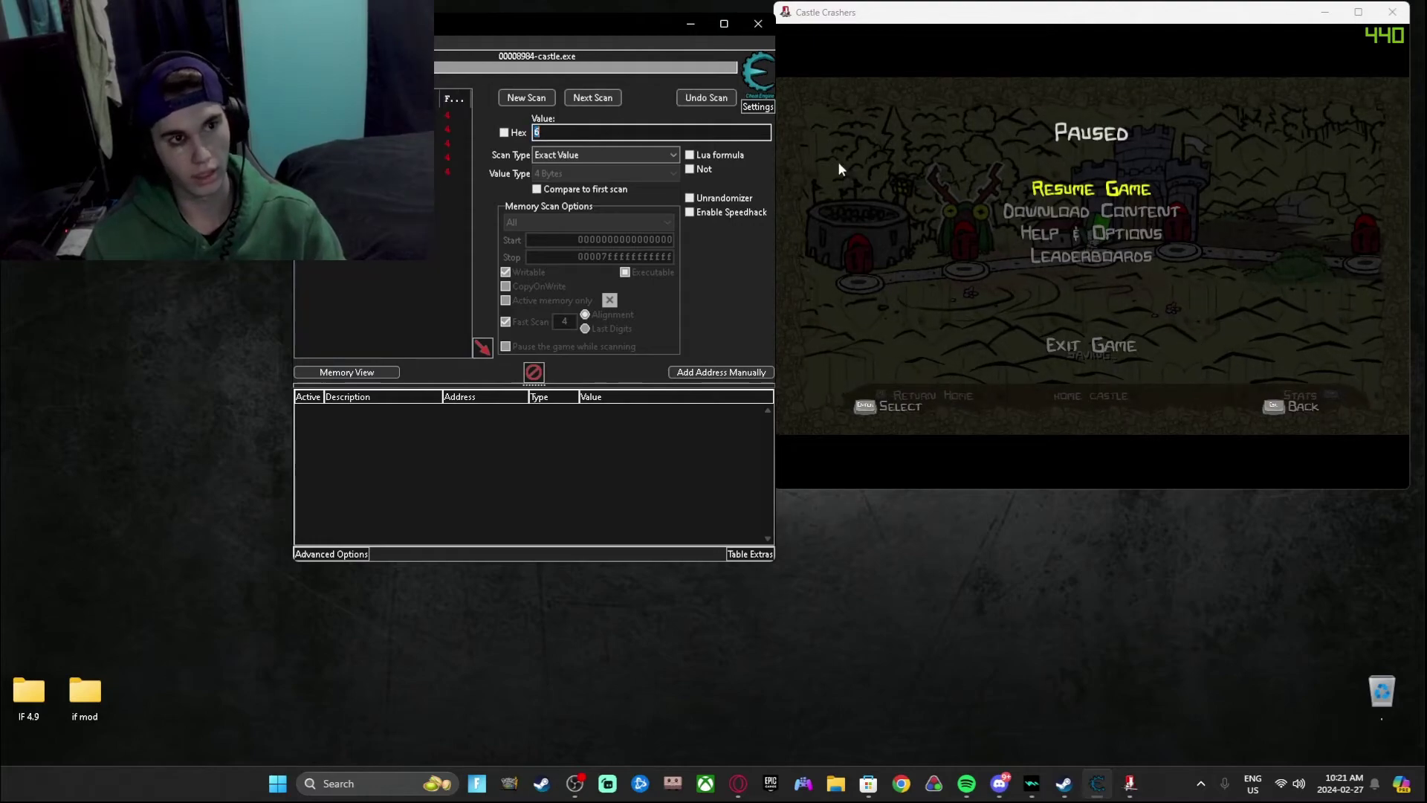
pyautogui.click(1041, 185)
pyautogui.press('Return')
pyautogui.press('BackSpace')
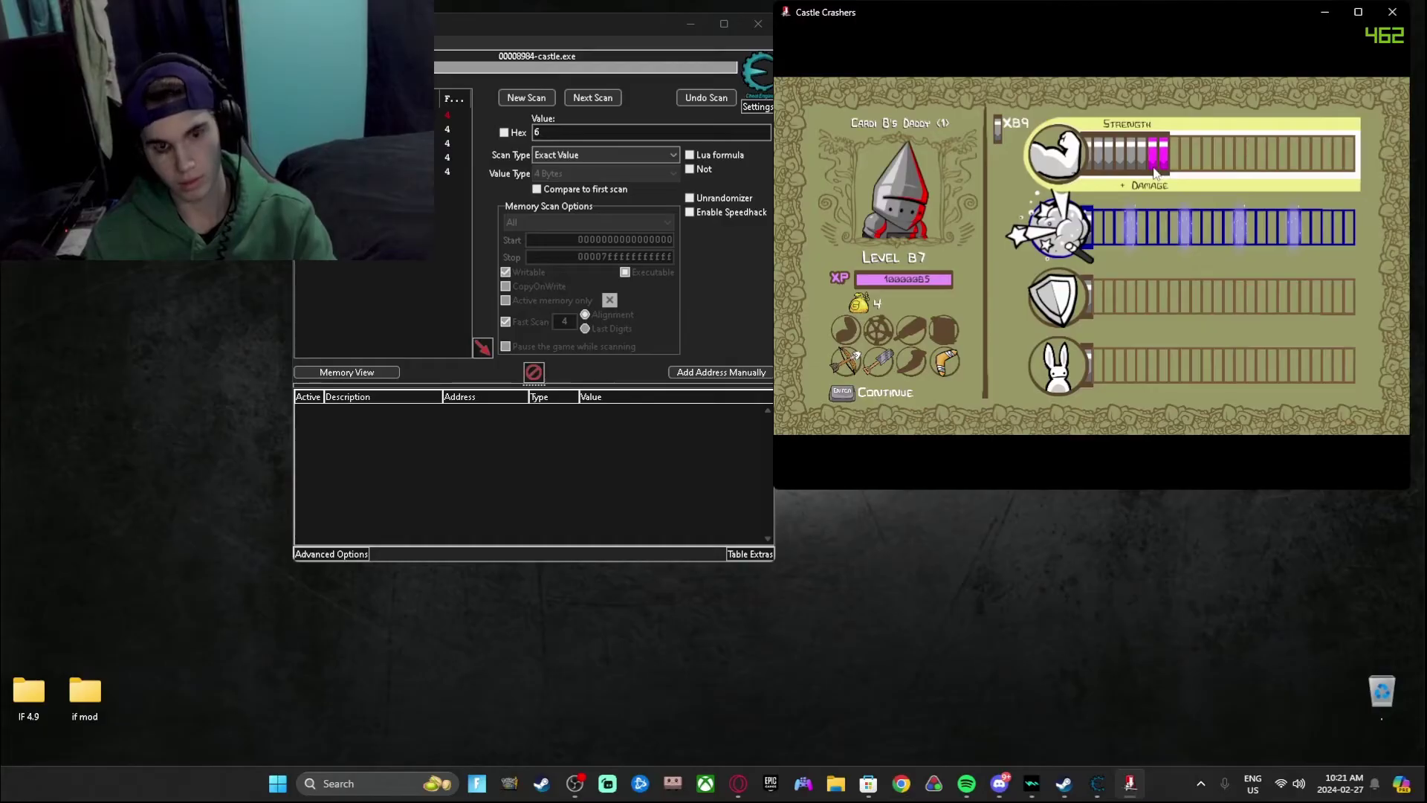
pyautogui.press('Return')
pyautogui.press('Return')
pyautogui.press('Escape')
pyautogui.doubleClick(592, 131)
pyautogui.press('BackSpace')
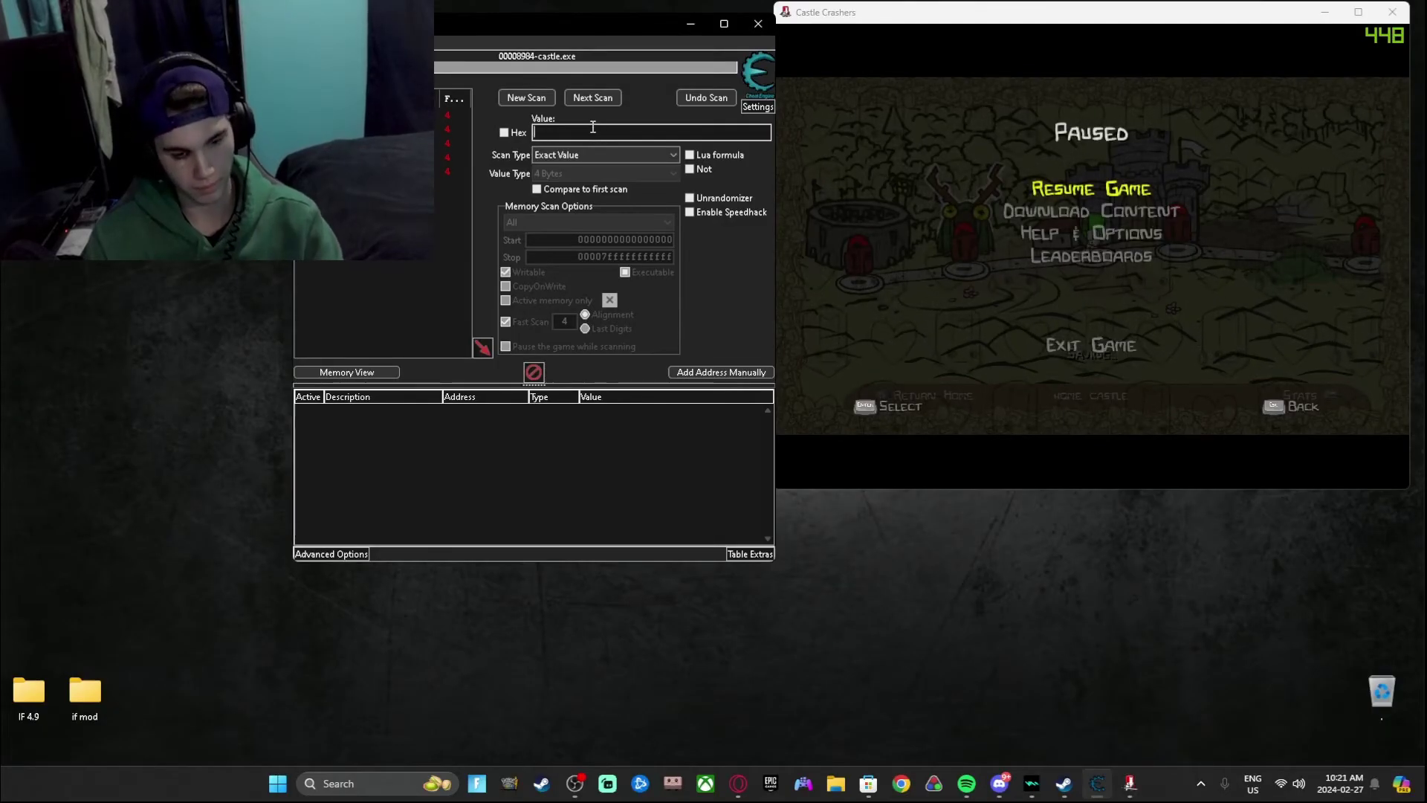
pyautogui.write('8')
# Step: Scan for 8, add the single Strength address to the table, and change it to 999
pyautogui.click(603, 98)
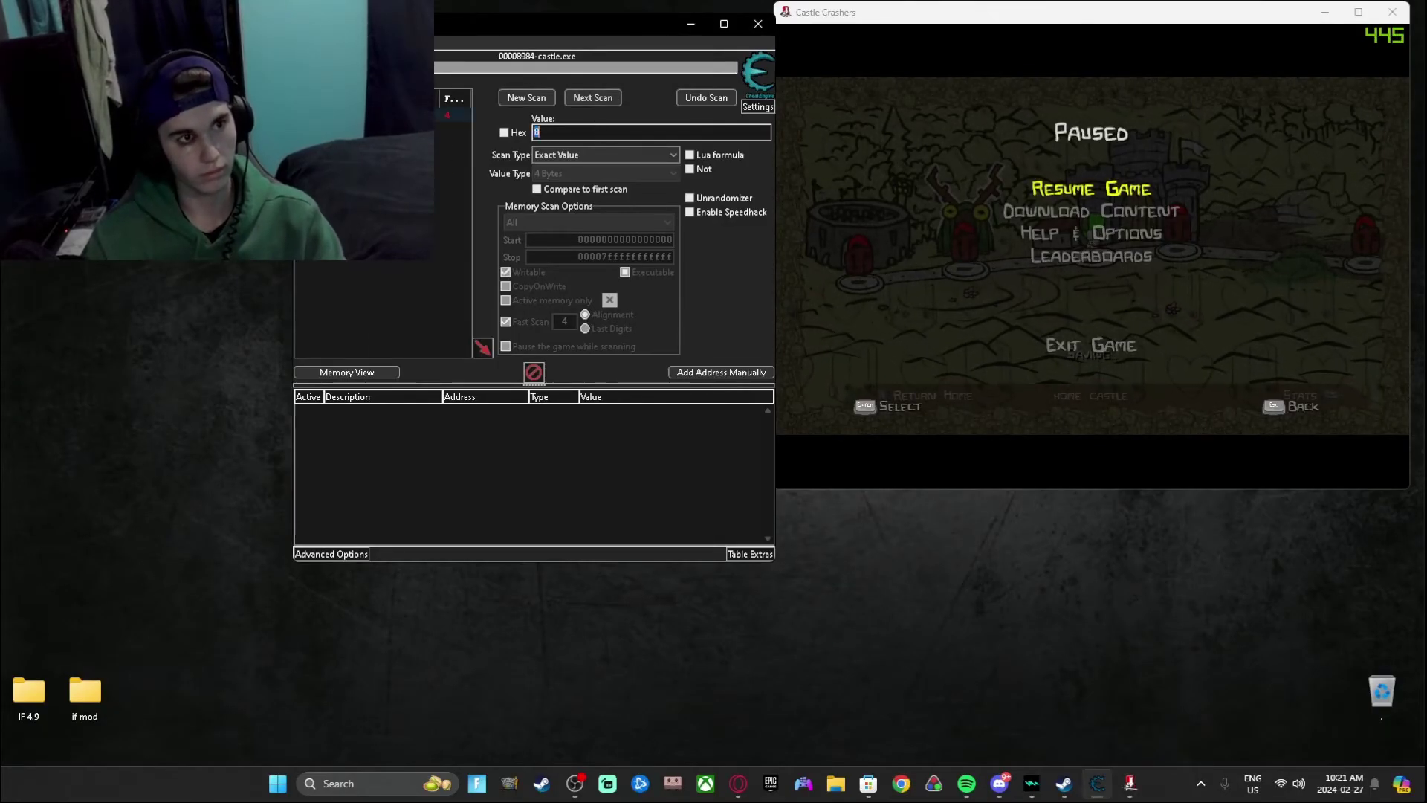
pyautogui.doubleClick(452, 115)
pyautogui.doubleClick(579, 411)
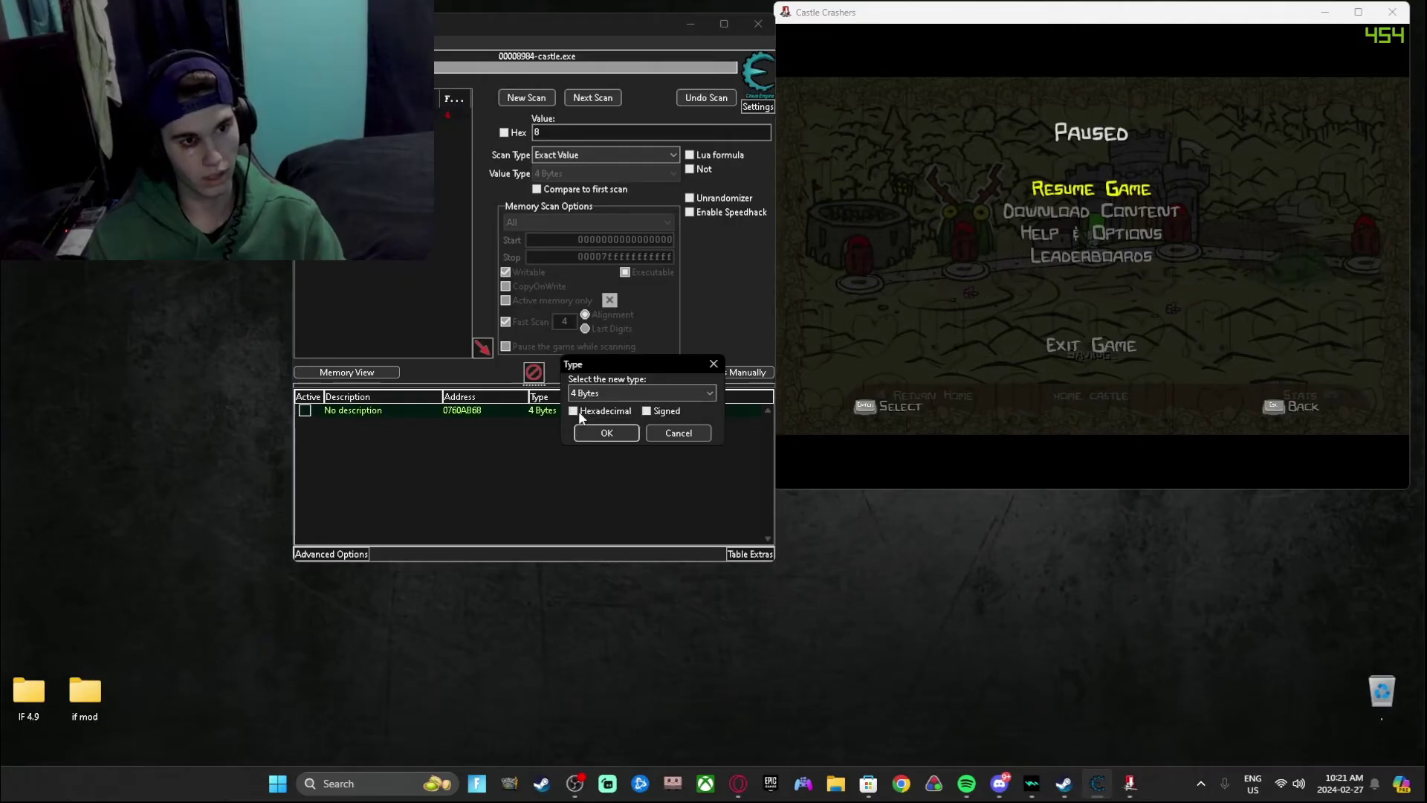
pyautogui.click(713, 364)
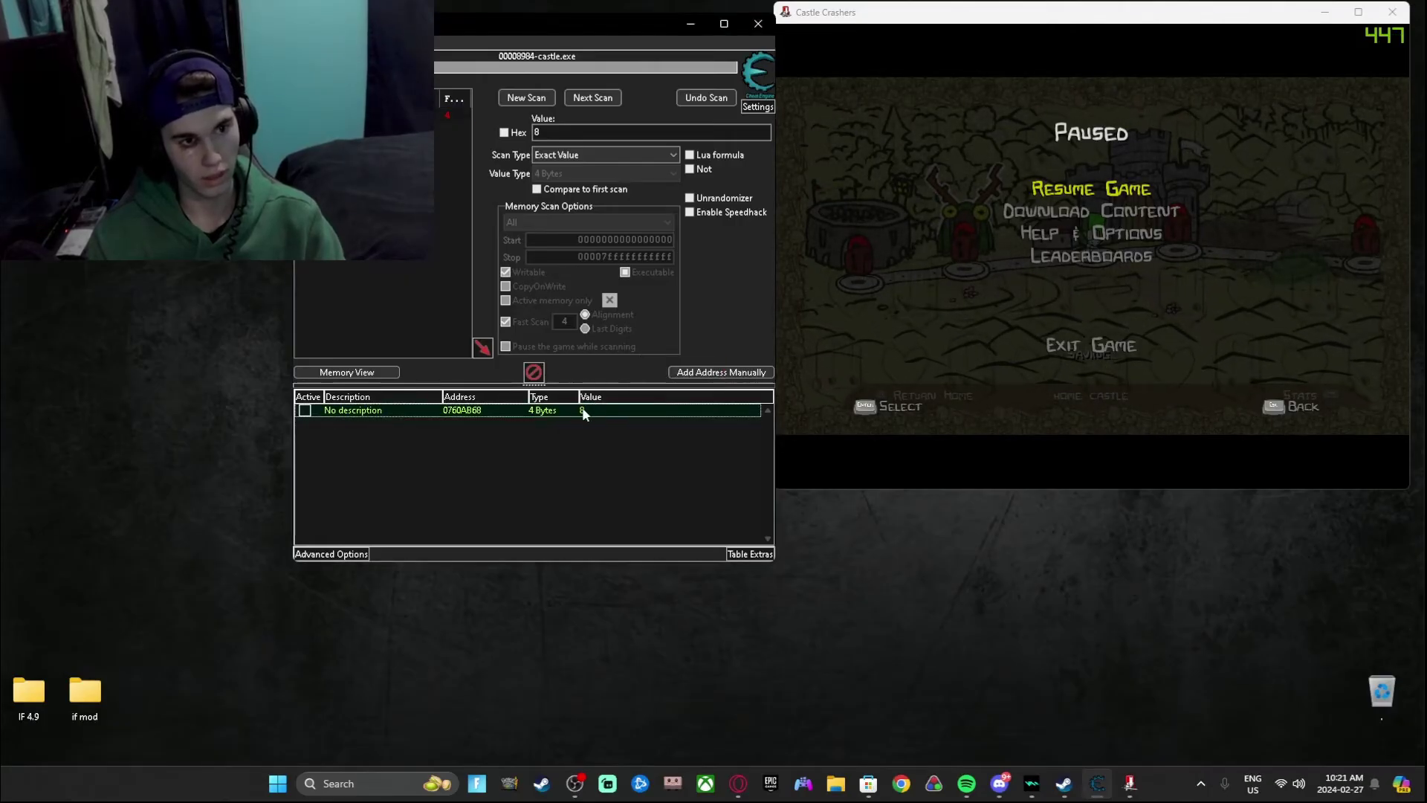
pyautogui.doubleClick(583, 407)
pyautogui.write('999')
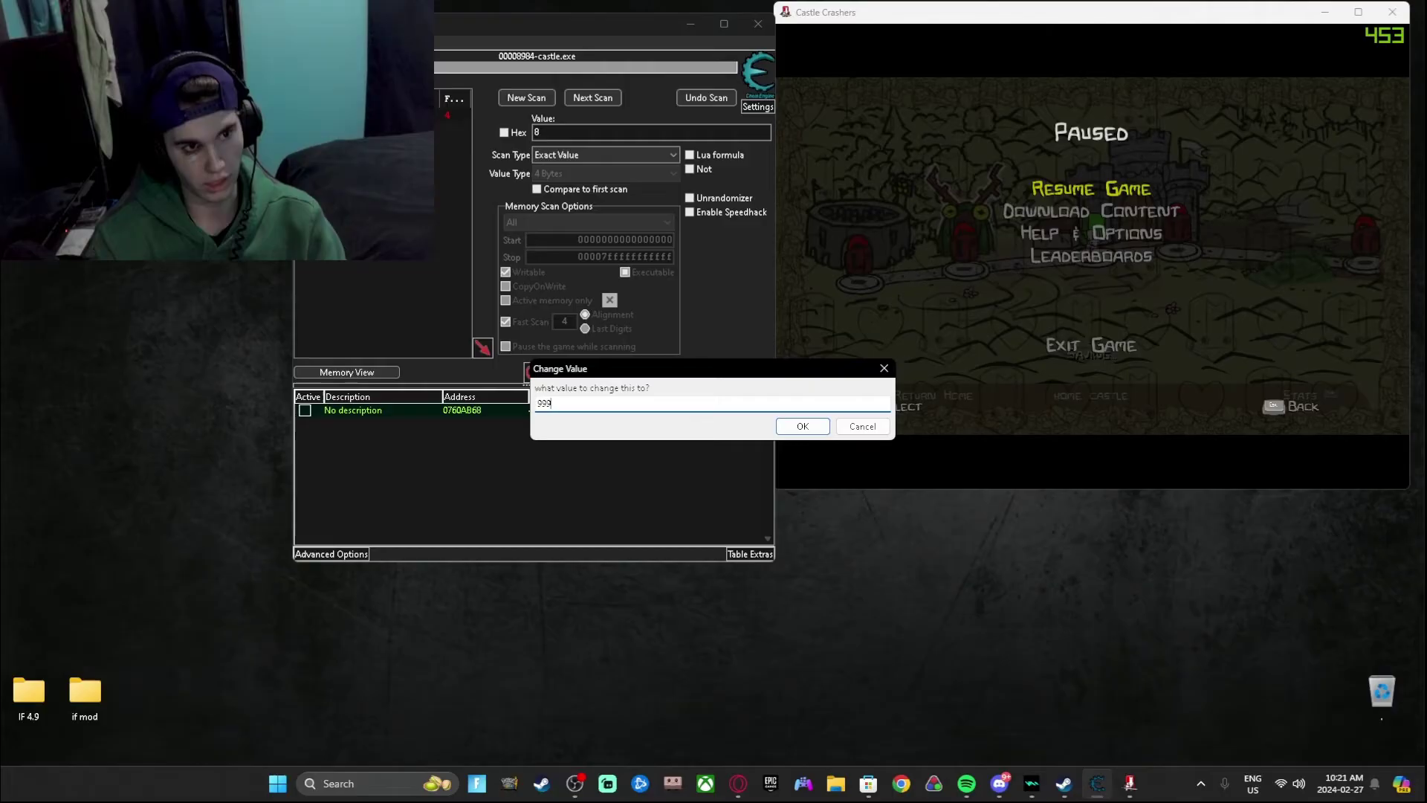
pyautogui.click(804, 427)
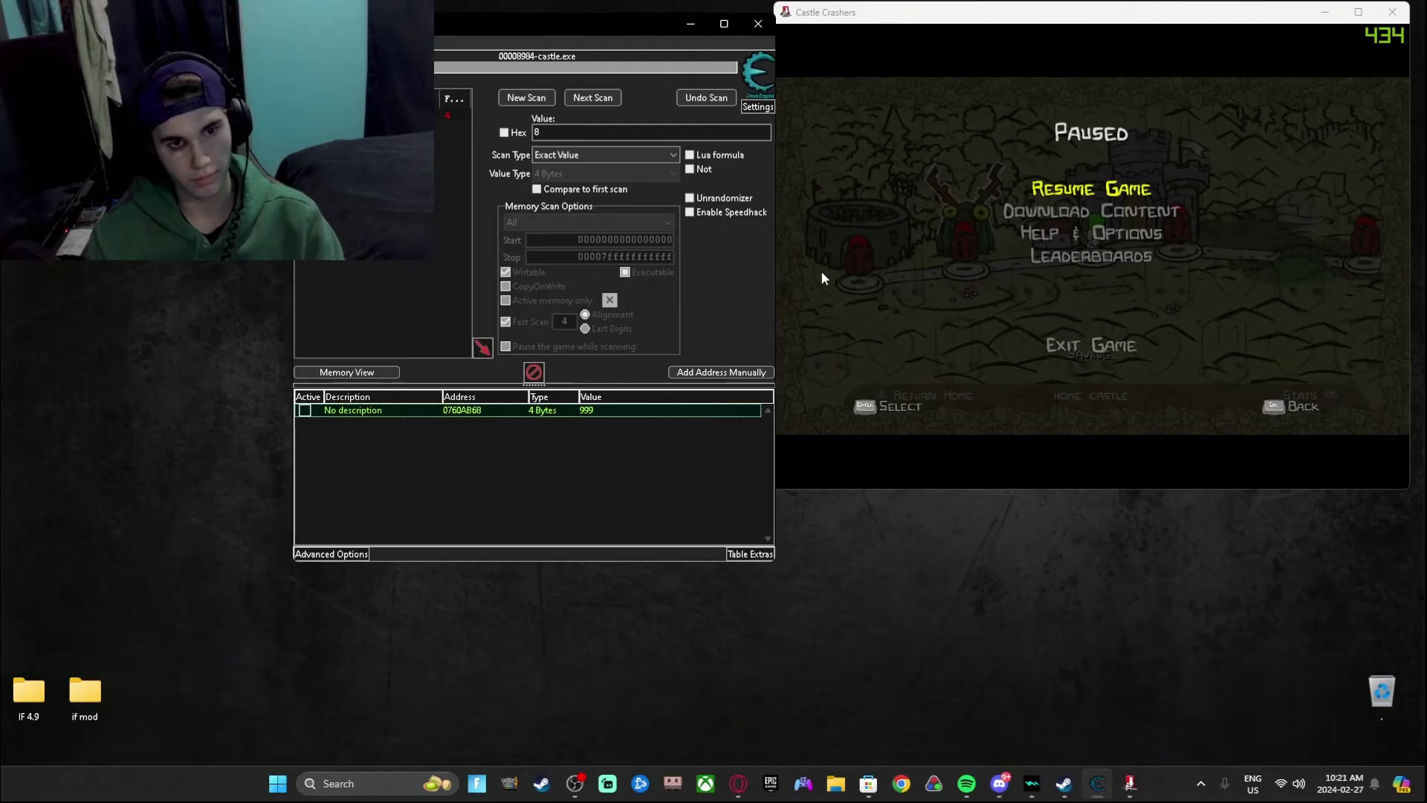
pyautogui.click(1008, 233)
# Step: Add a skill point to Magic on the stats screen and continue to the world map
pyautogui.click(1089, 191)
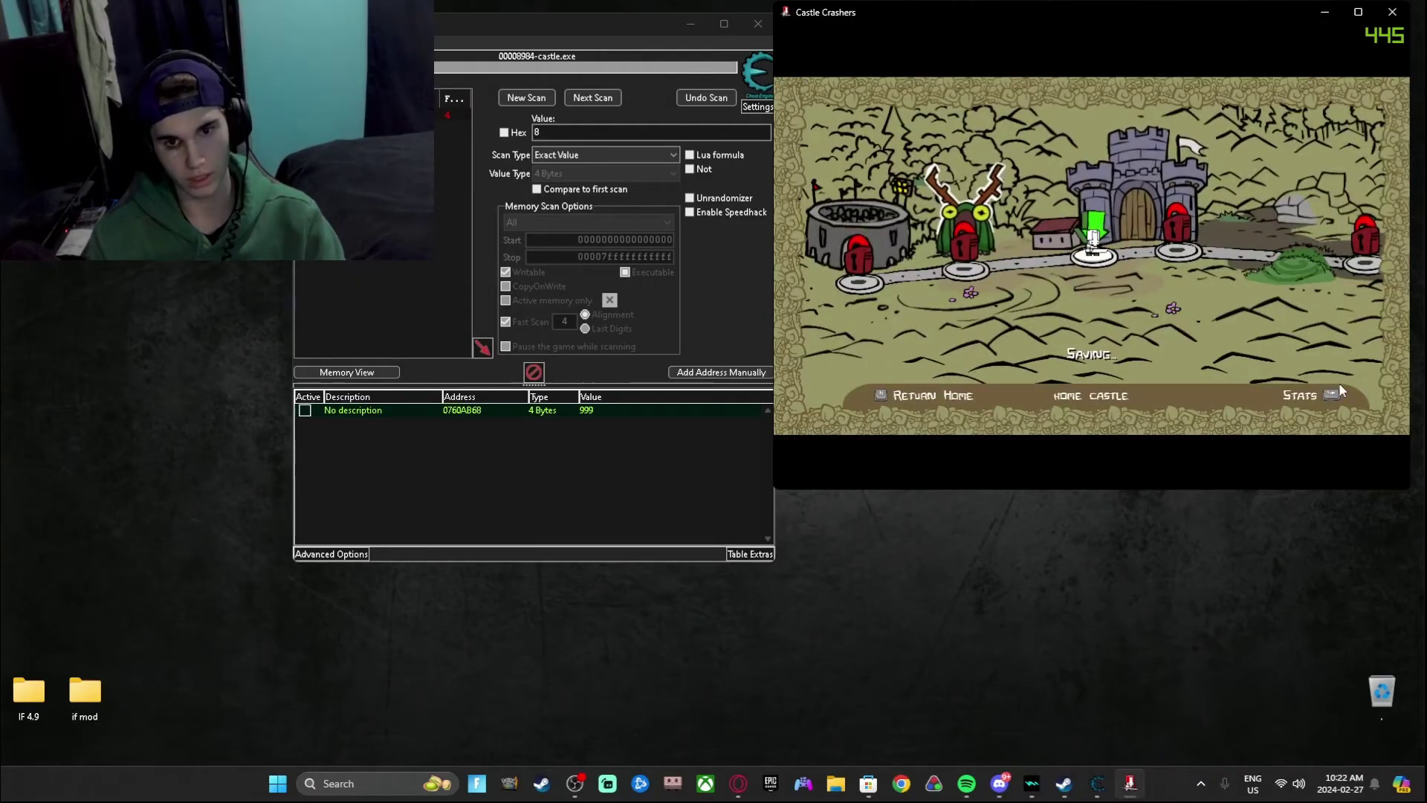
pyautogui.press('BackSpace')
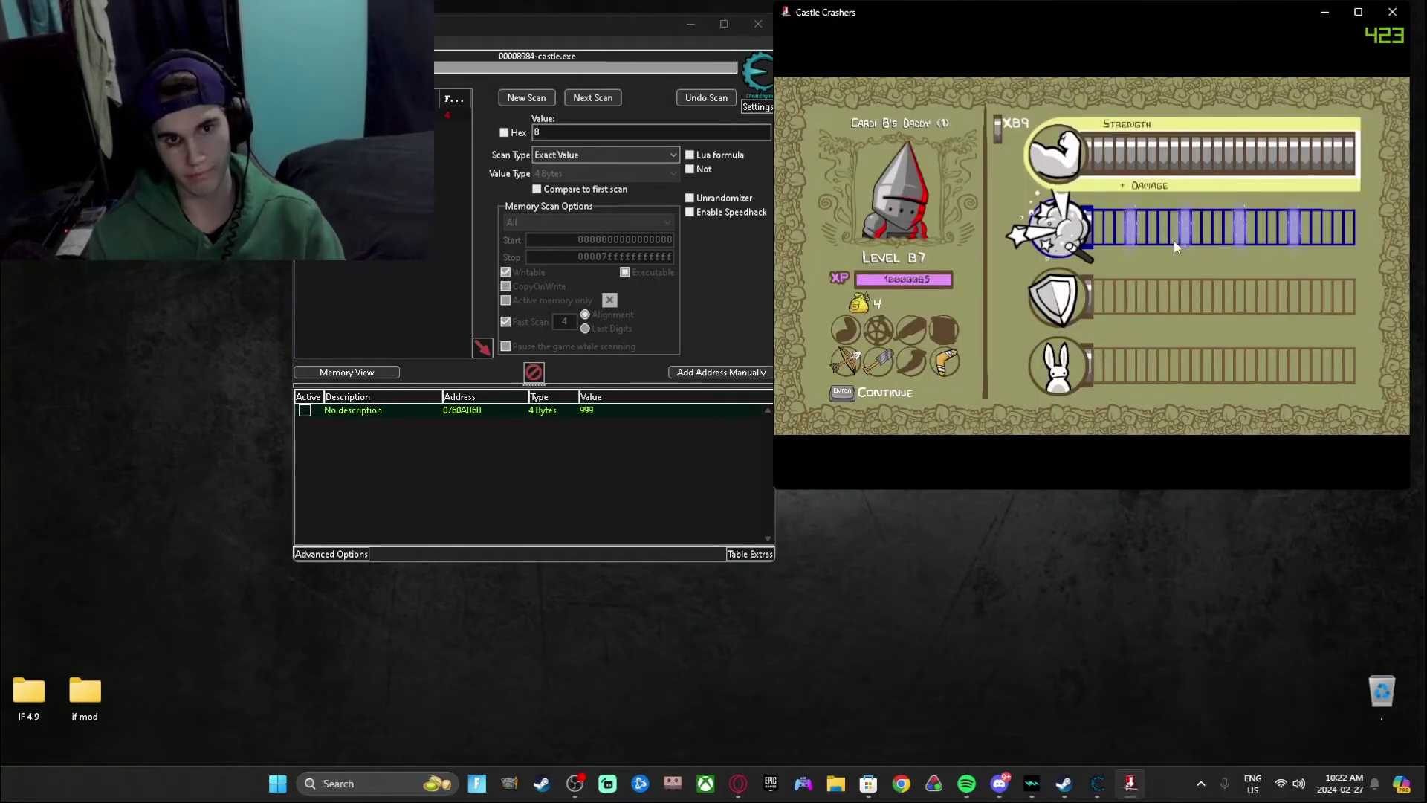
pyautogui.press('Down')
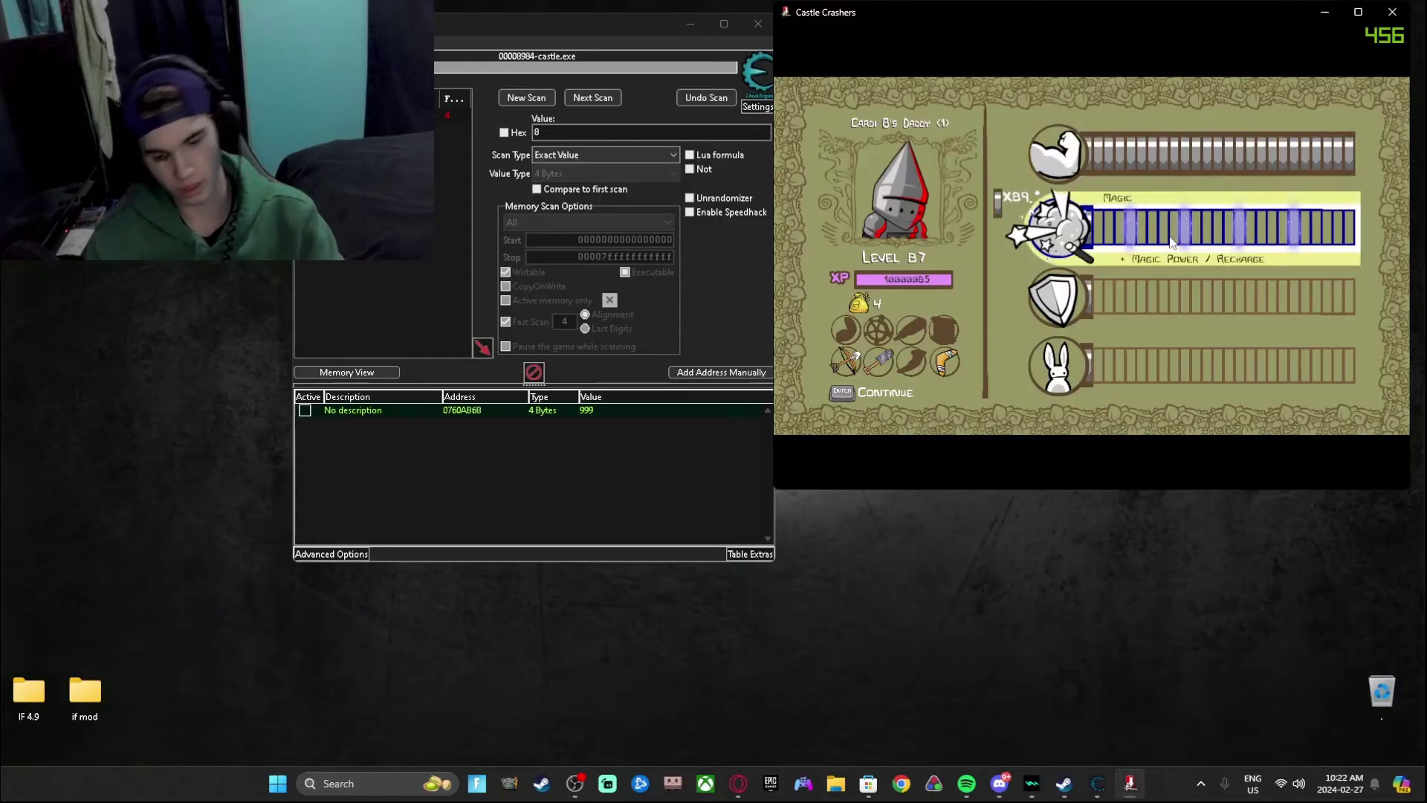
pyautogui.press('Return')
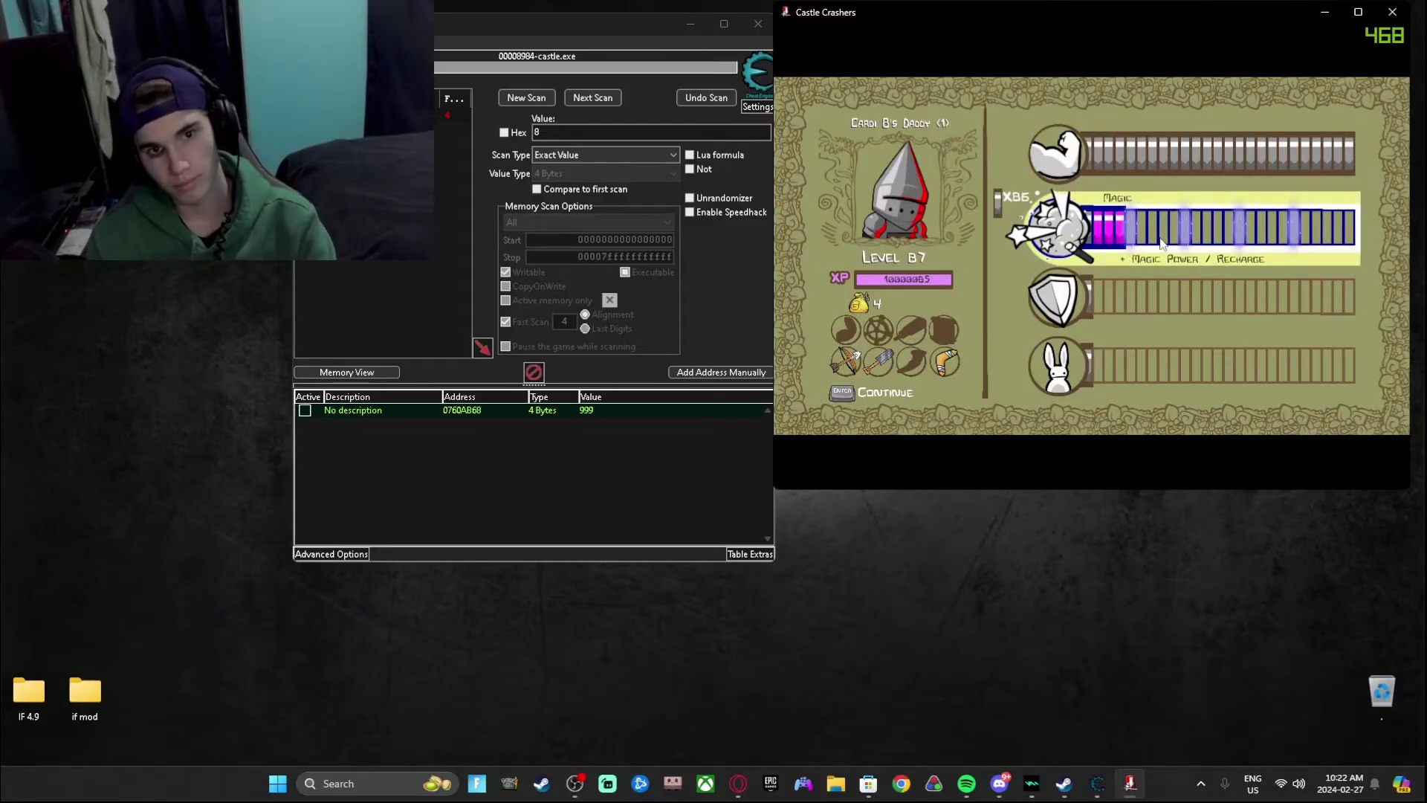
pyautogui.press('Return')
pyautogui.press('Return')
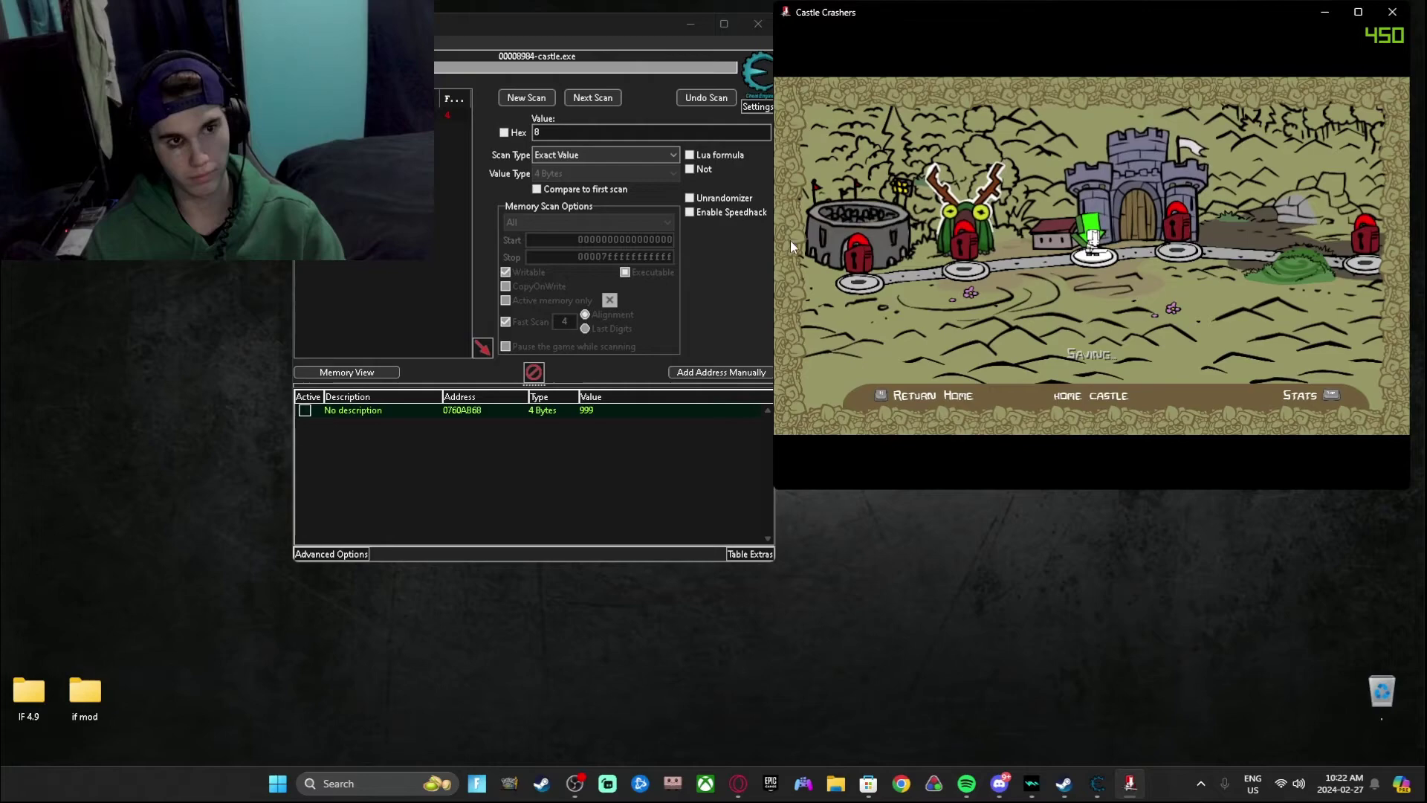
pyautogui.click(622, 131)
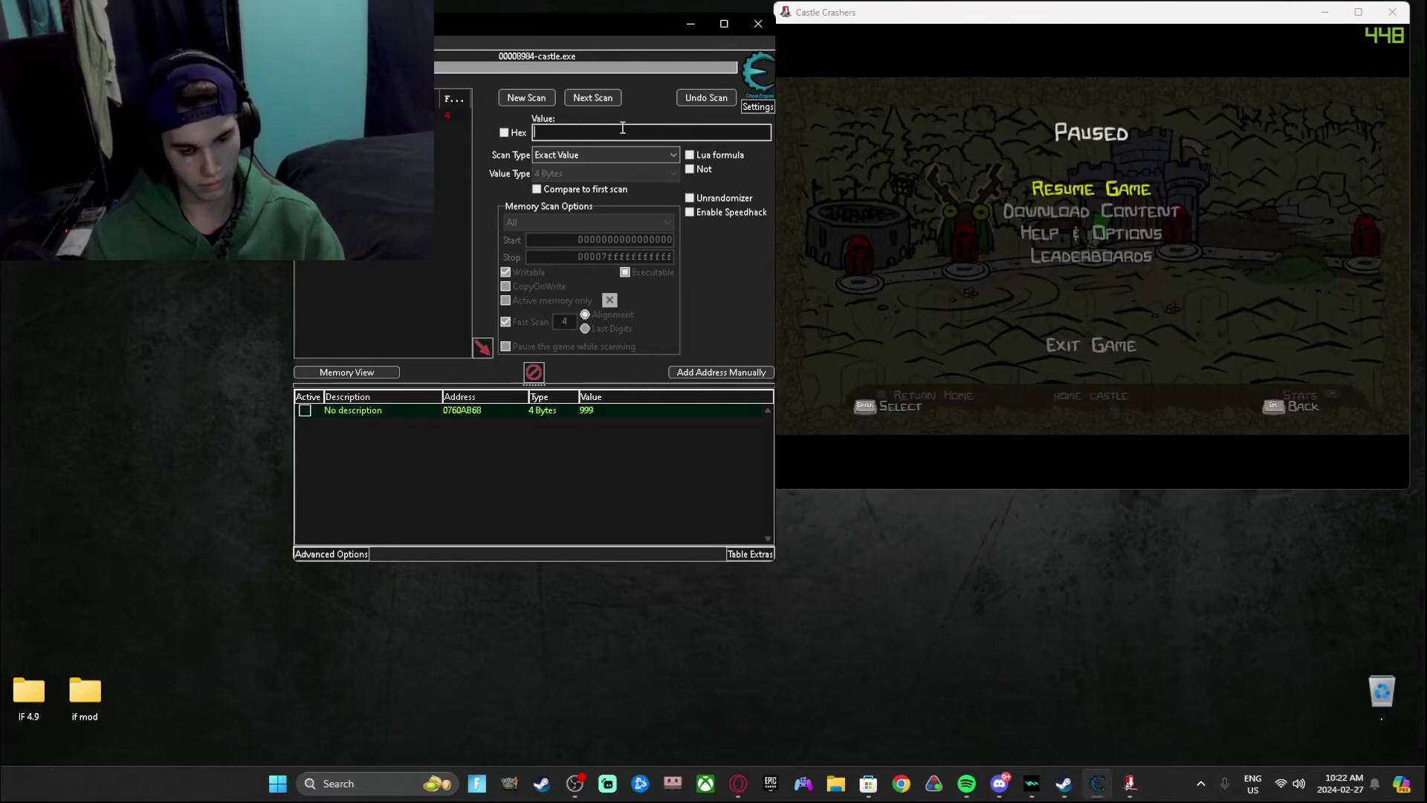
pyautogui.write('4')
# Step: Run a first scan for the Magic value 4, then spend points on Magic in the game
pyautogui.click(526, 97)
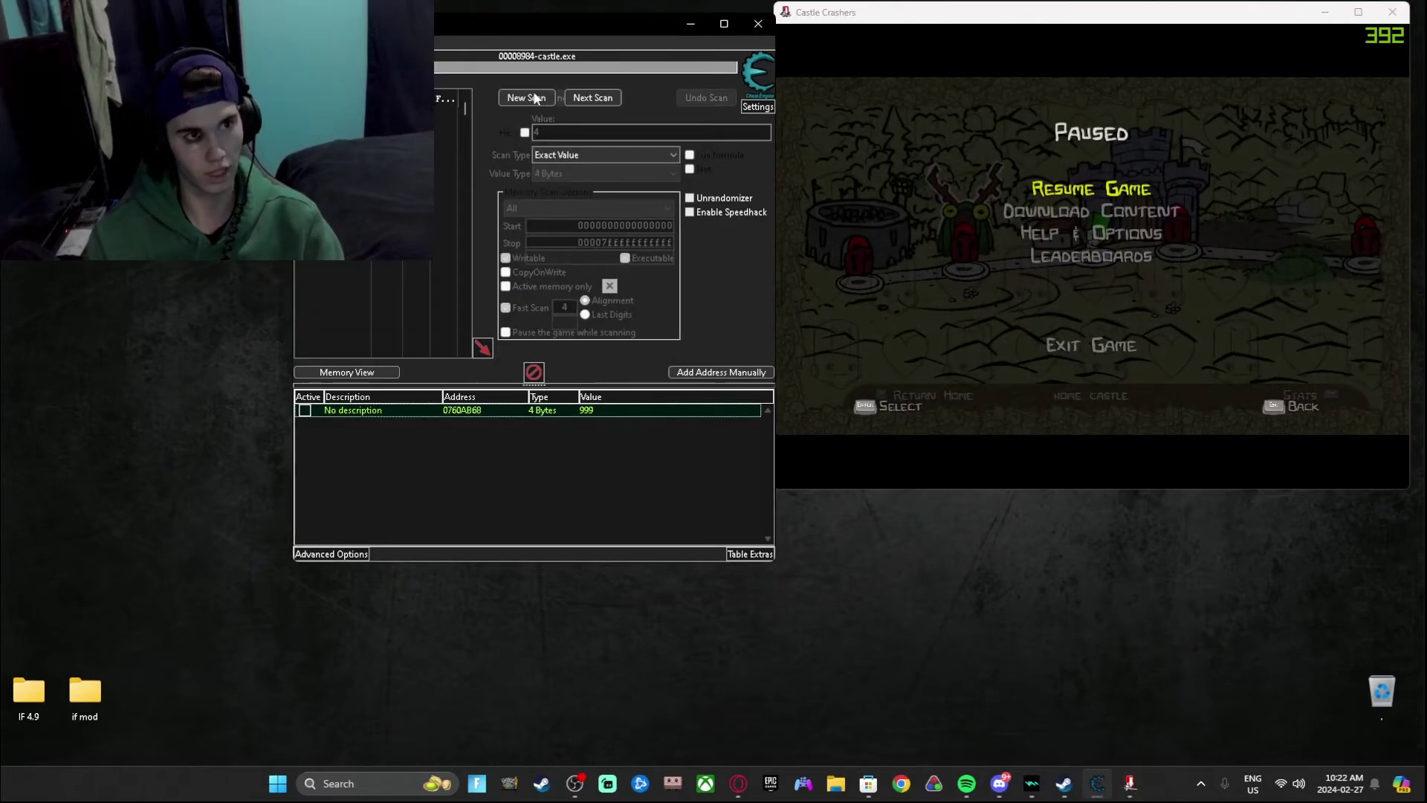
pyautogui.click(996, 250)
pyautogui.press('Return')
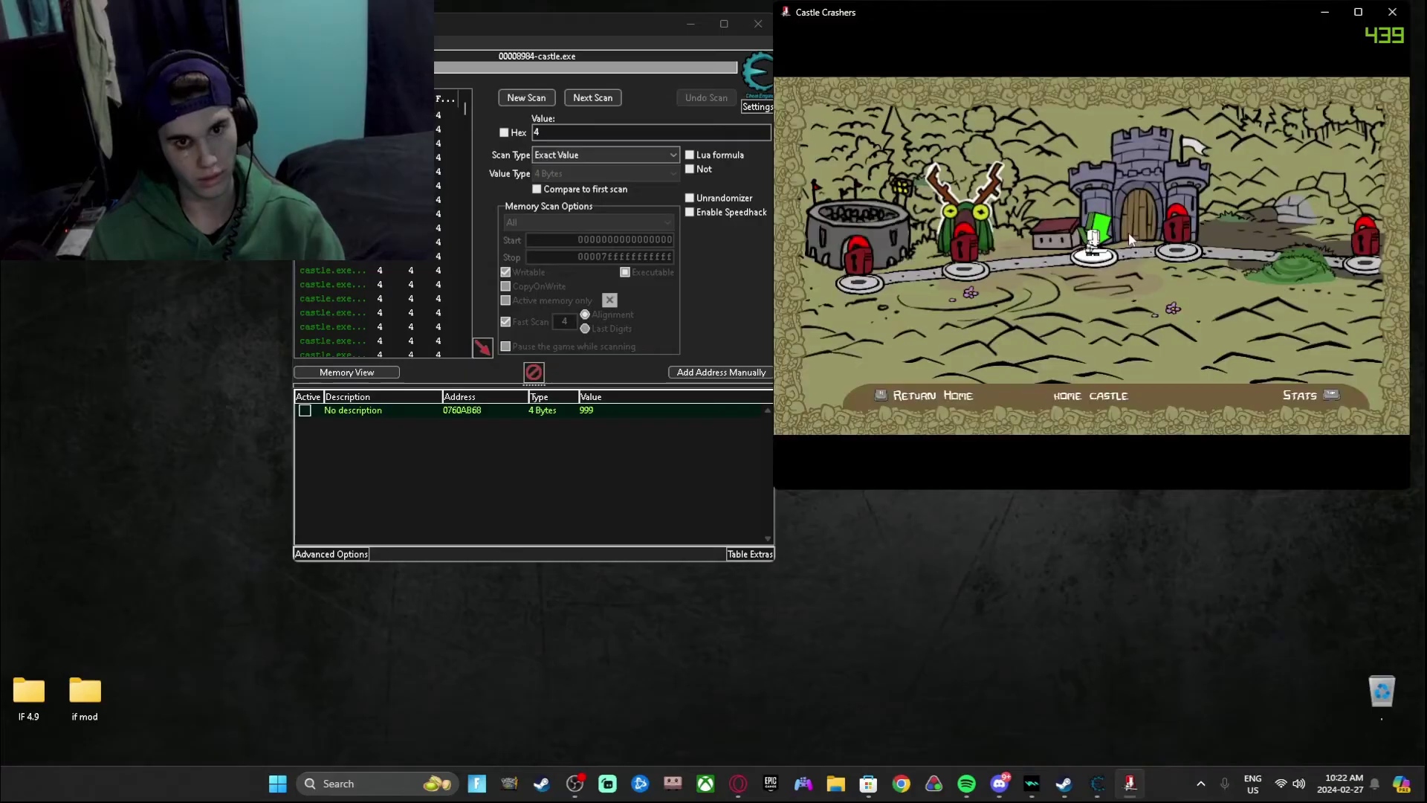
pyautogui.press('Tab')
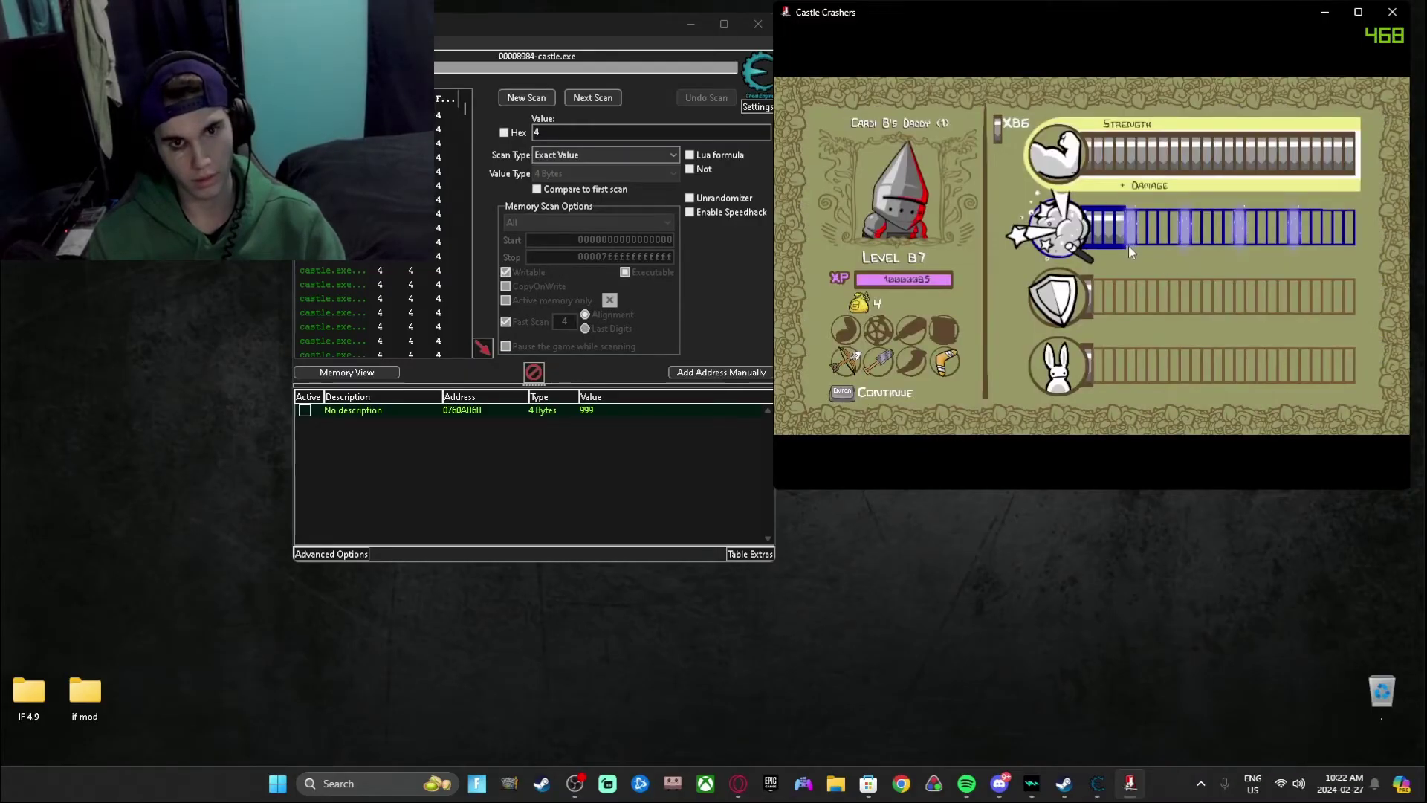
pyautogui.press('Down')
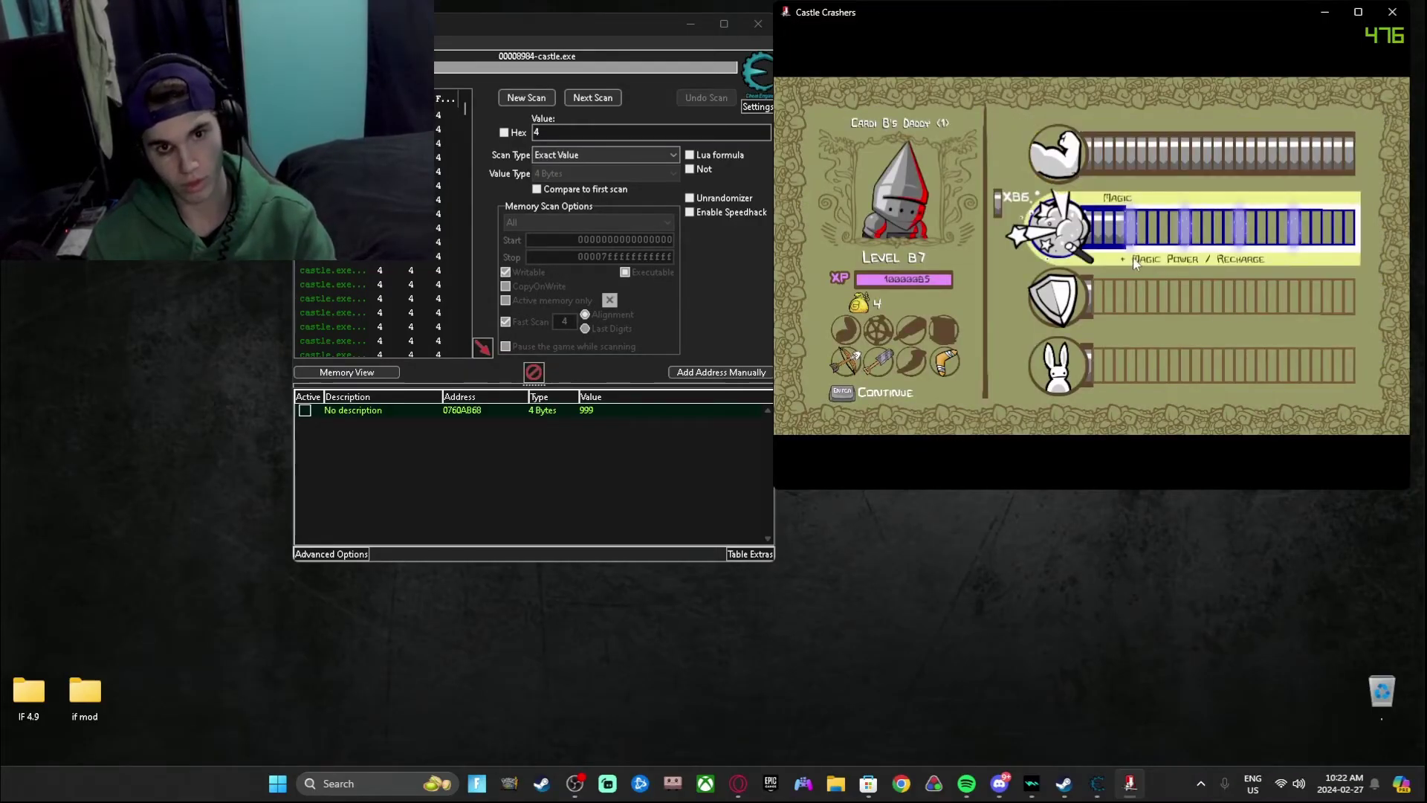
pyautogui.press('Tab')
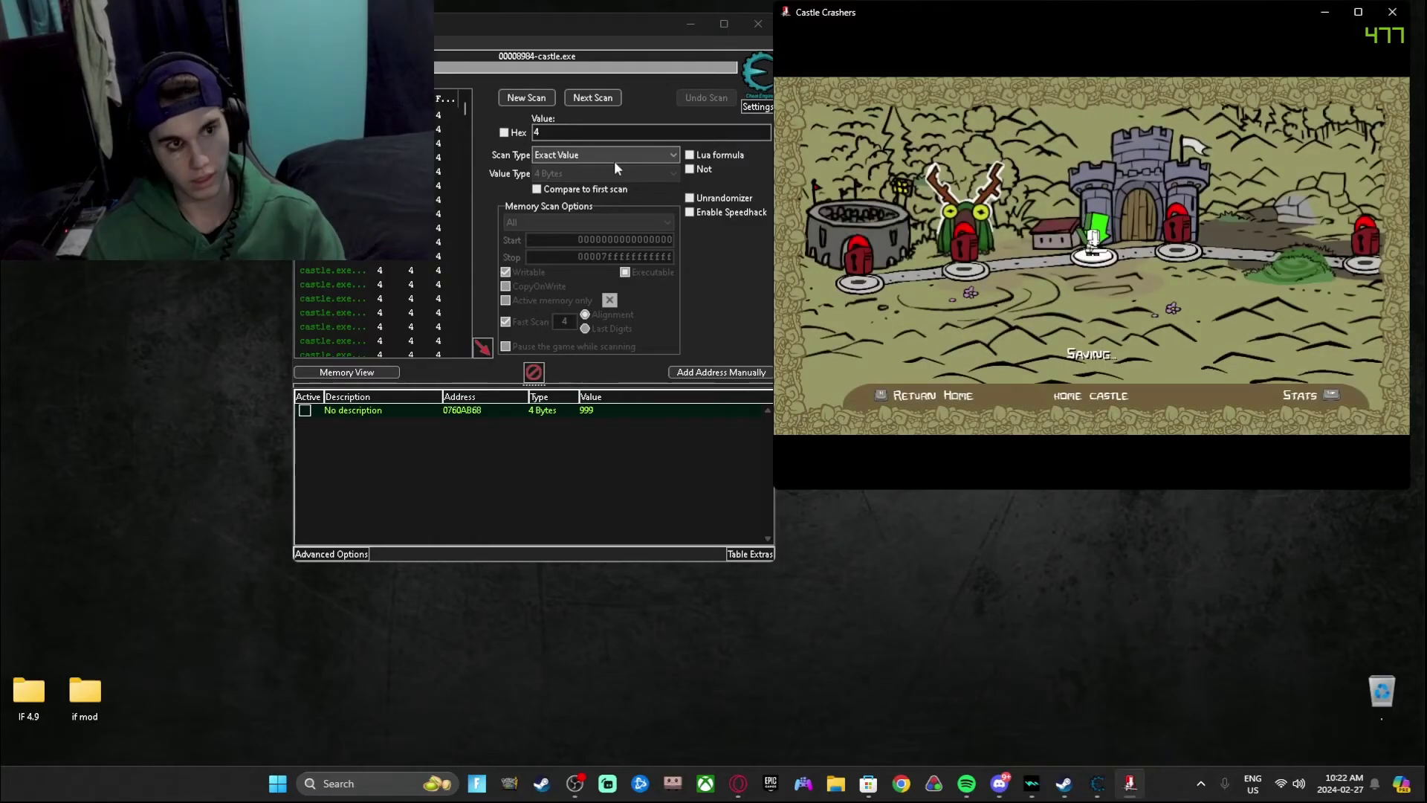
# Step: Next Scan for Magic value 6, then add more points to Magic
pyautogui.doubleClick(582, 132)
pyautogui.write('6')
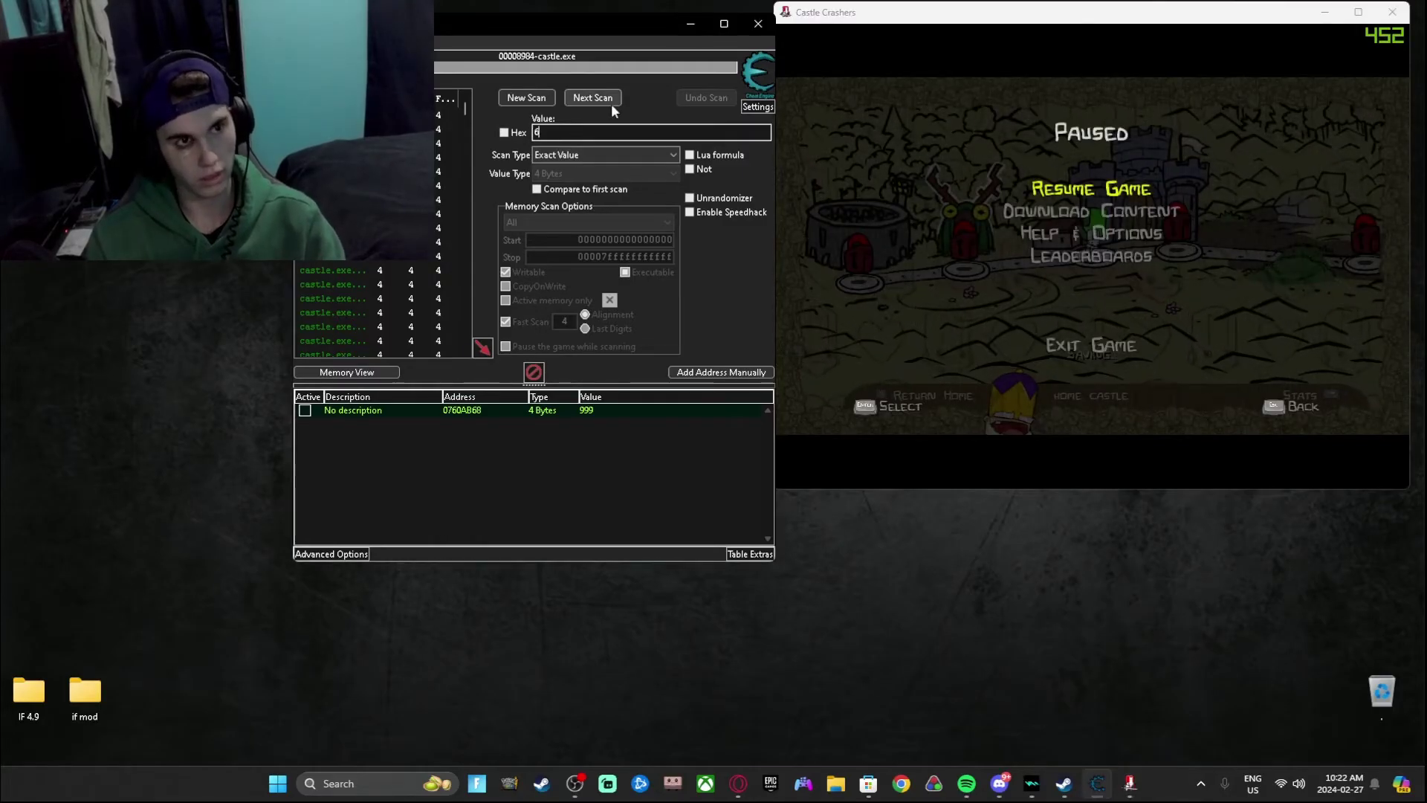
pyautogui.click(607, 98)
pyautogui.click(1153, 284)
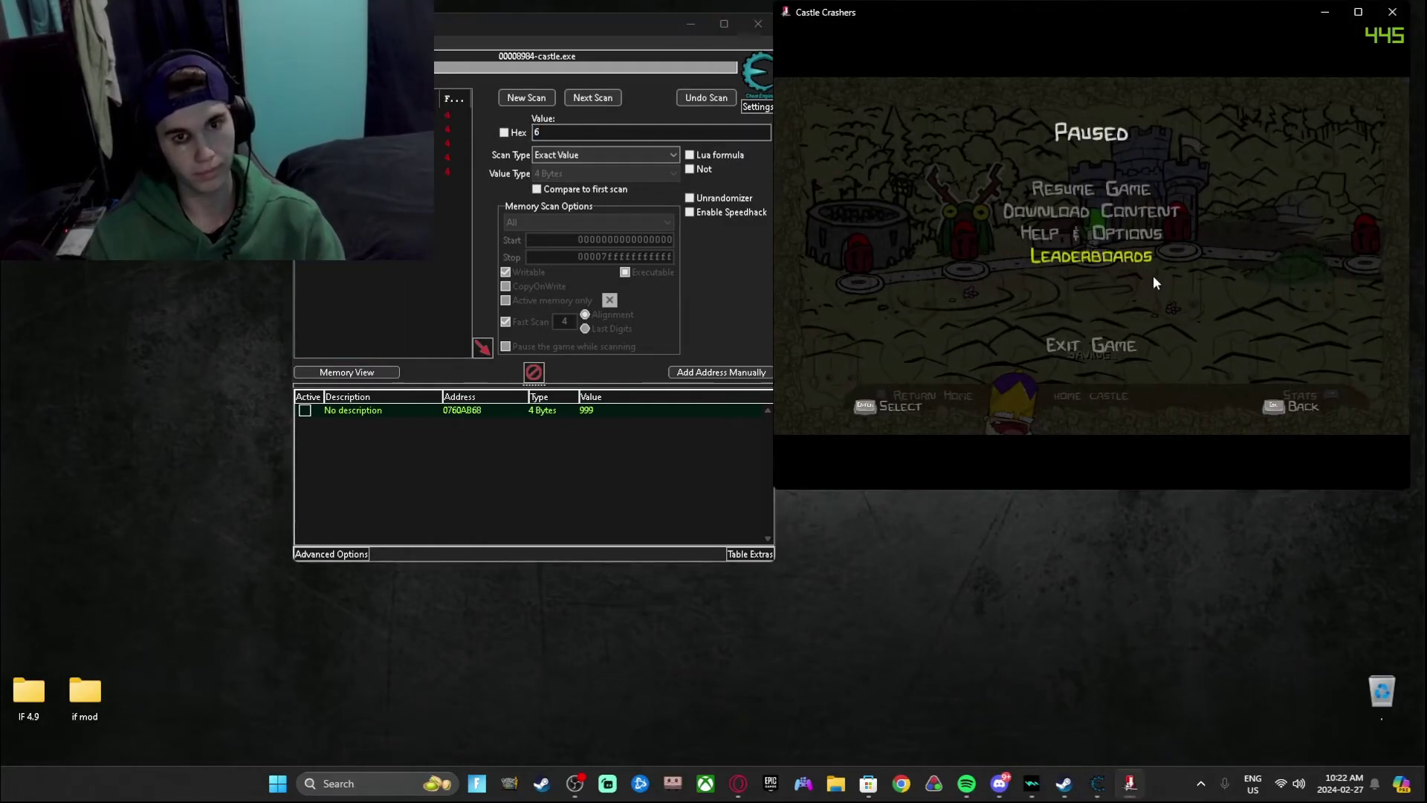
pyautogui.click(1085, 188)
pyautogui.press('Tab')
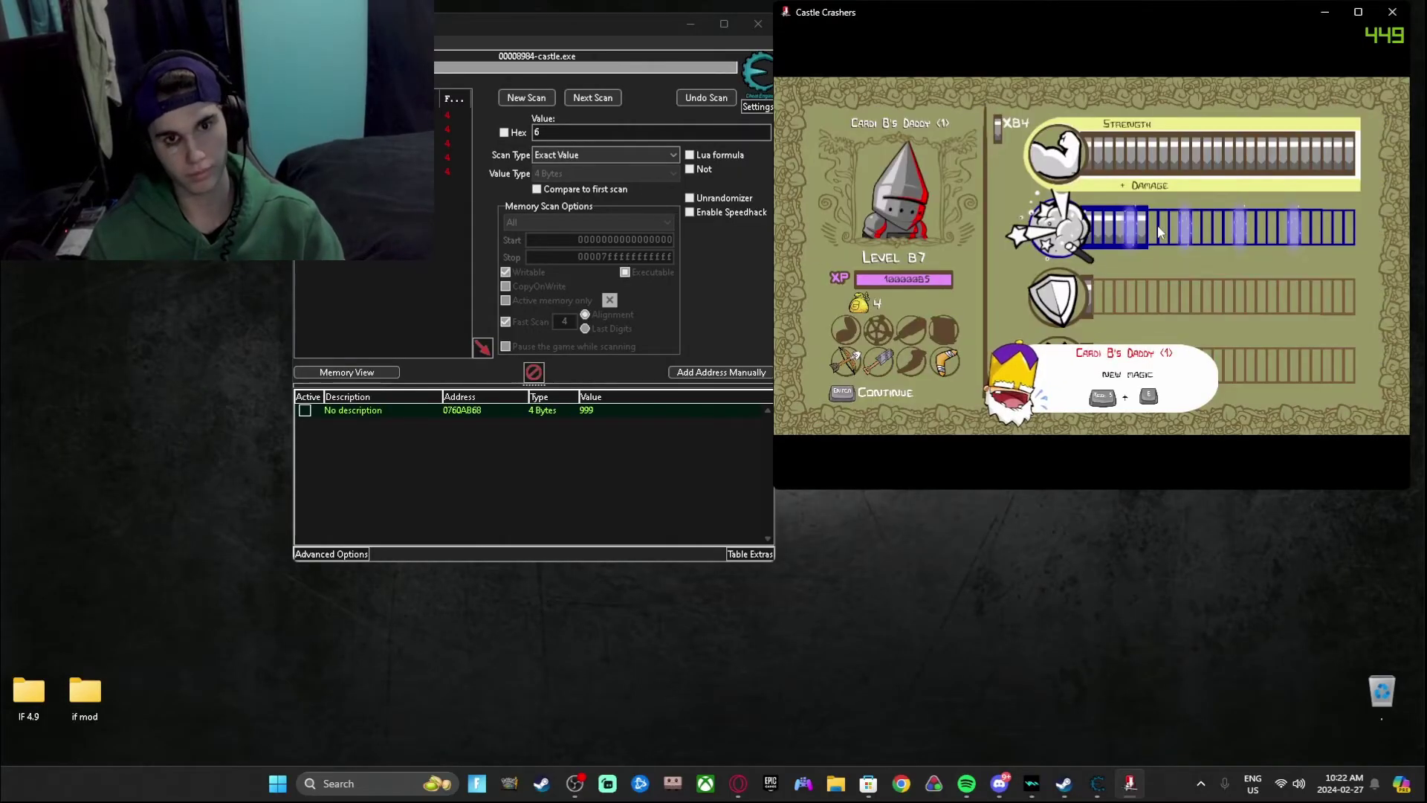
pyautogui.press('Down')
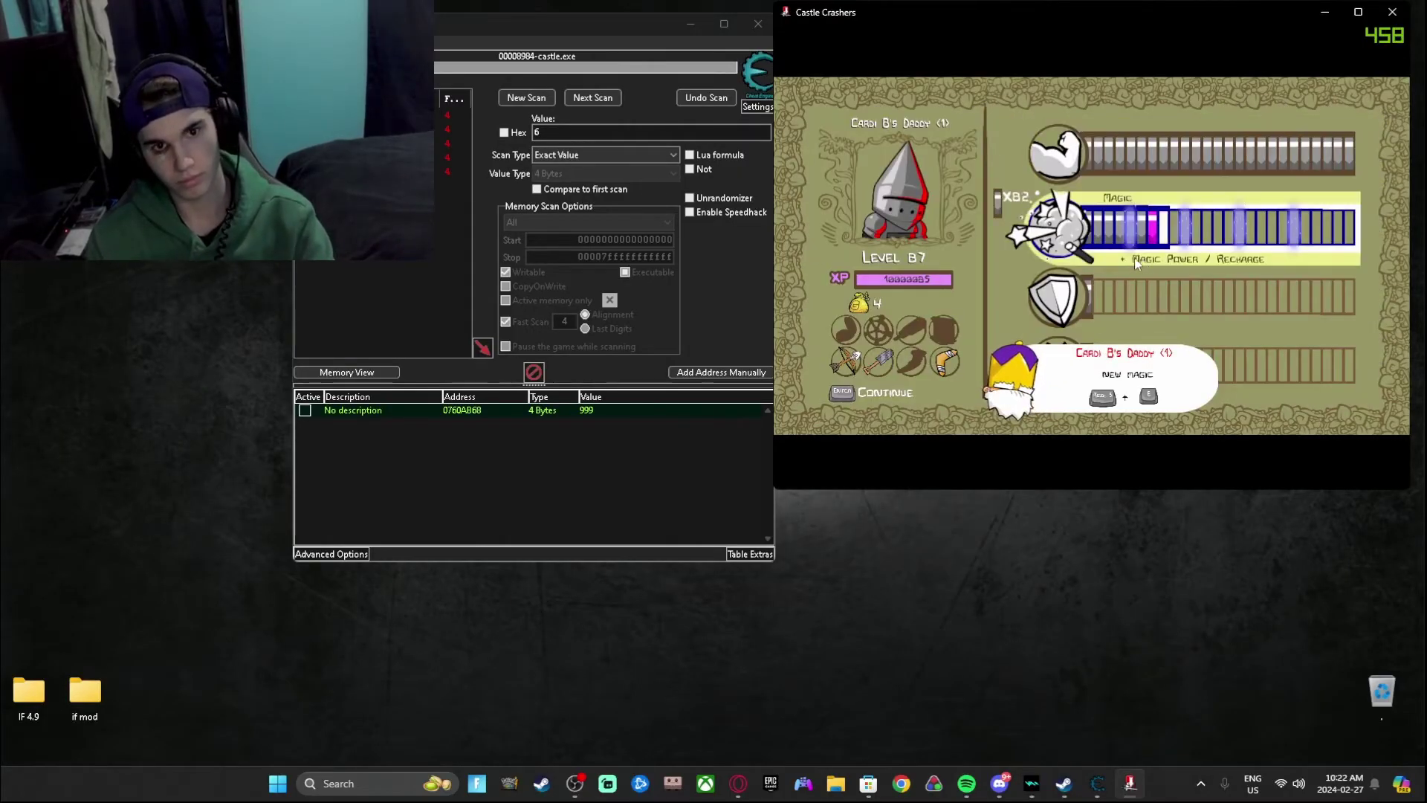
pyautogui.press('Return')
pyautogui.press('Return')
# Step: Next Scan for value 8 and add the two matching Magic addresses to the table
pyautogui.click(568, 131)
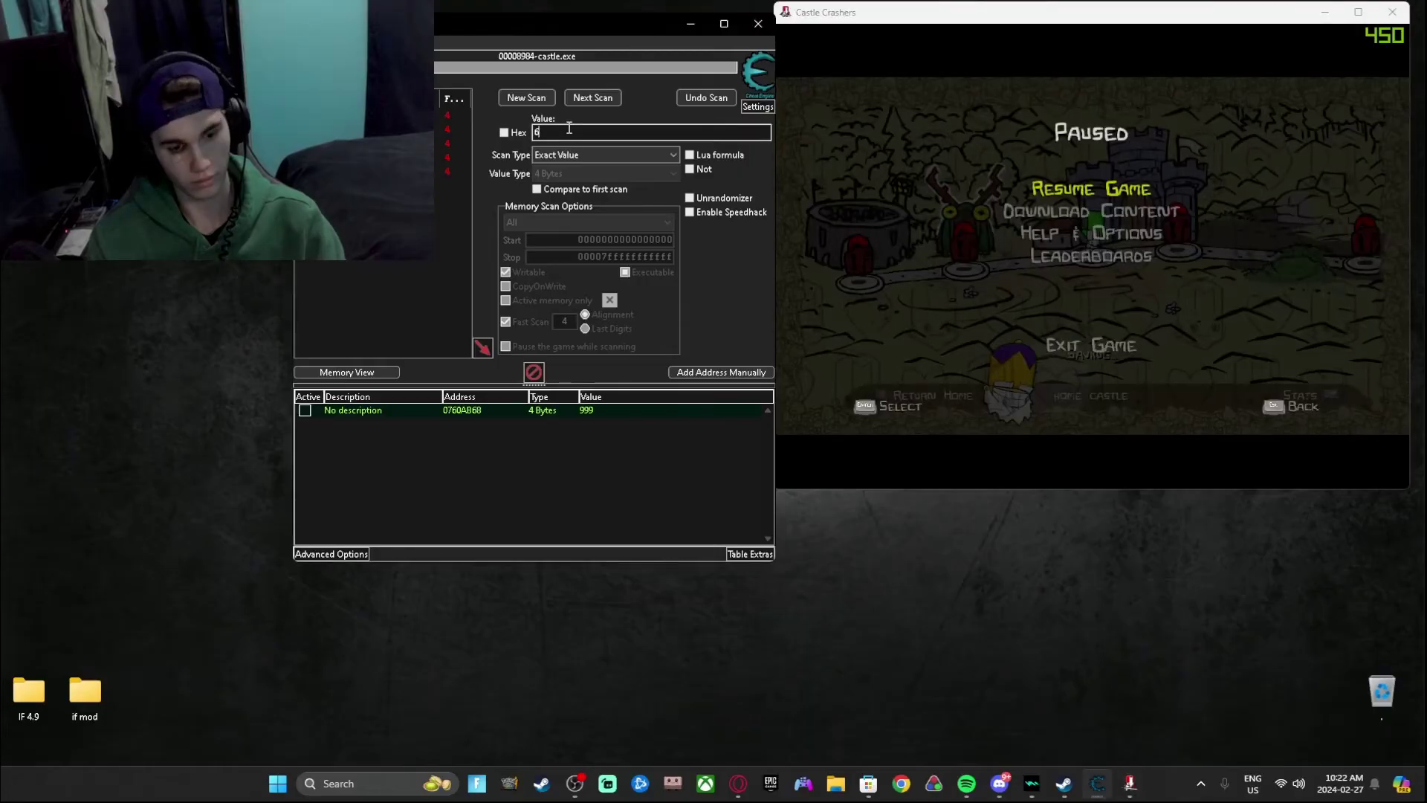
pyautogui.press('BackSpace')
pyautogui.write('8')
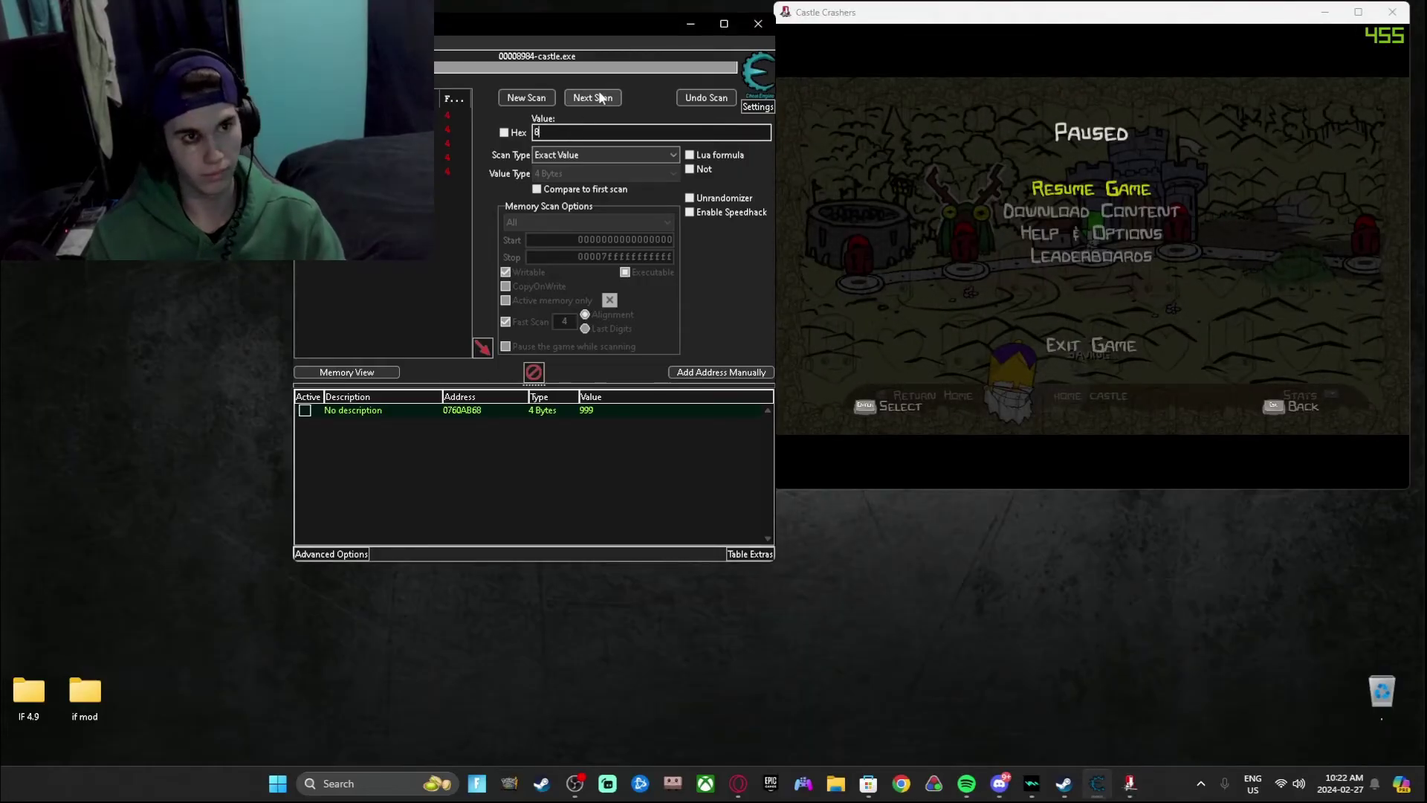
pyautogui.click(592, 98)
pyautogui.doubleClick(452, 128)
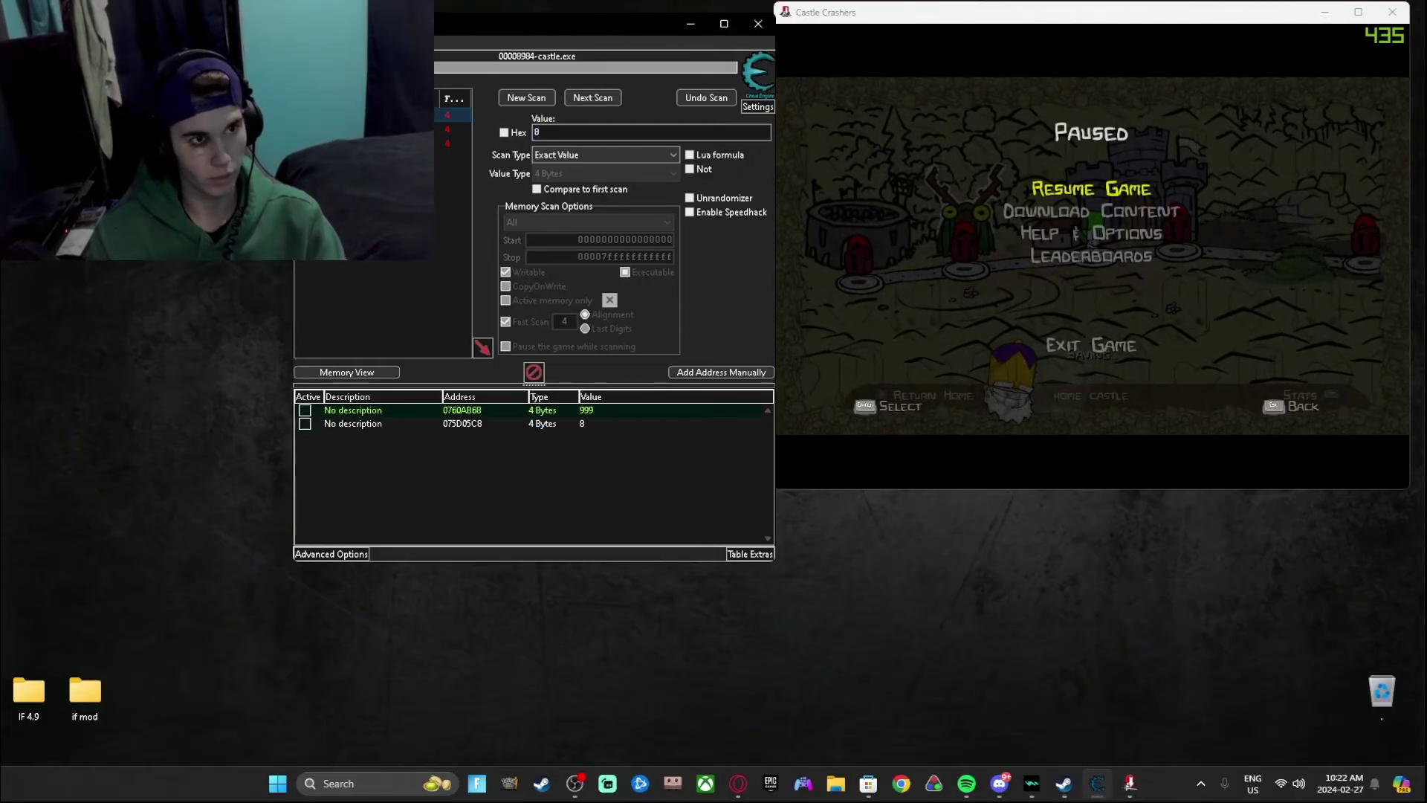
pyautogui.doubleClick(452, 144)
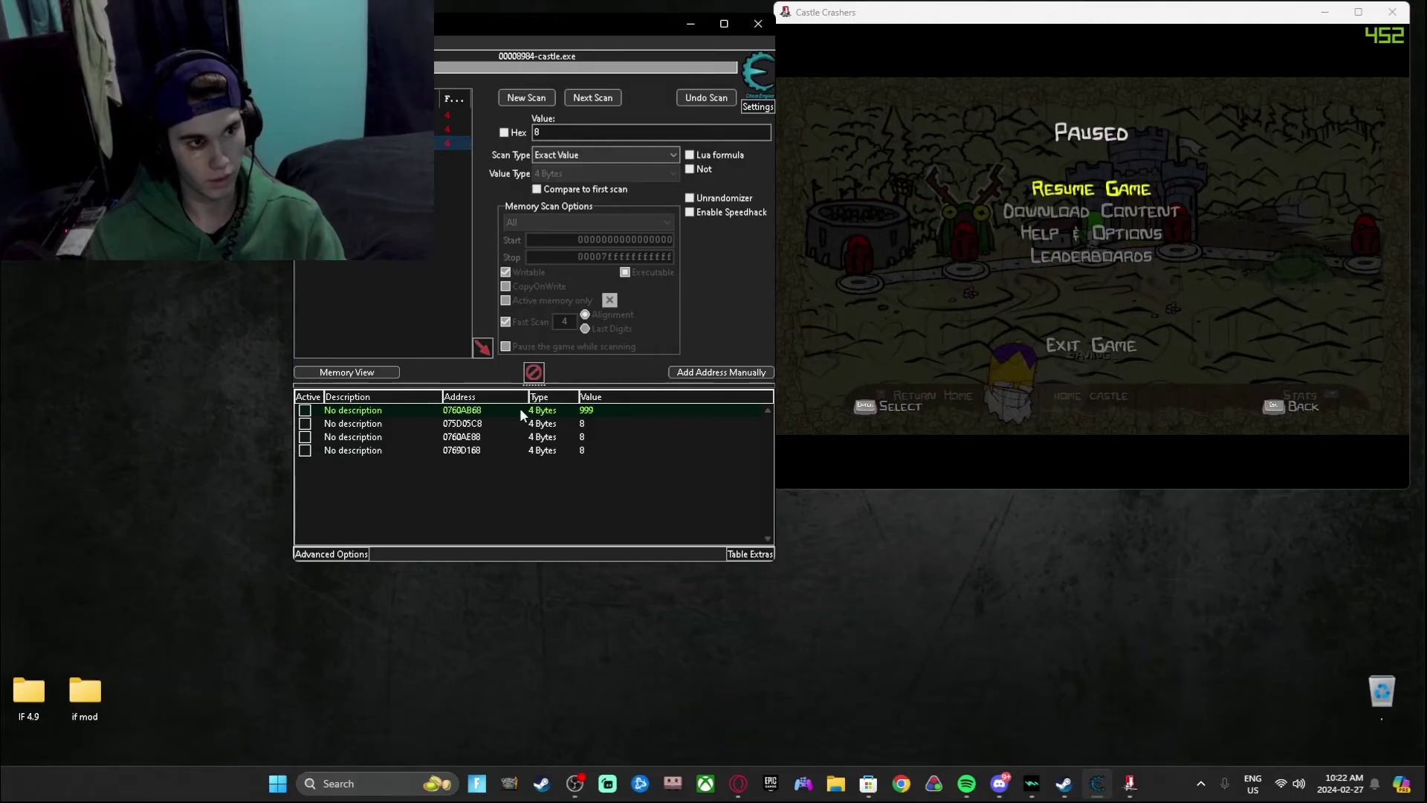
# Step: Select every table entry, set them all to 999, and unpause the game
pyautogui.click(501, 423)
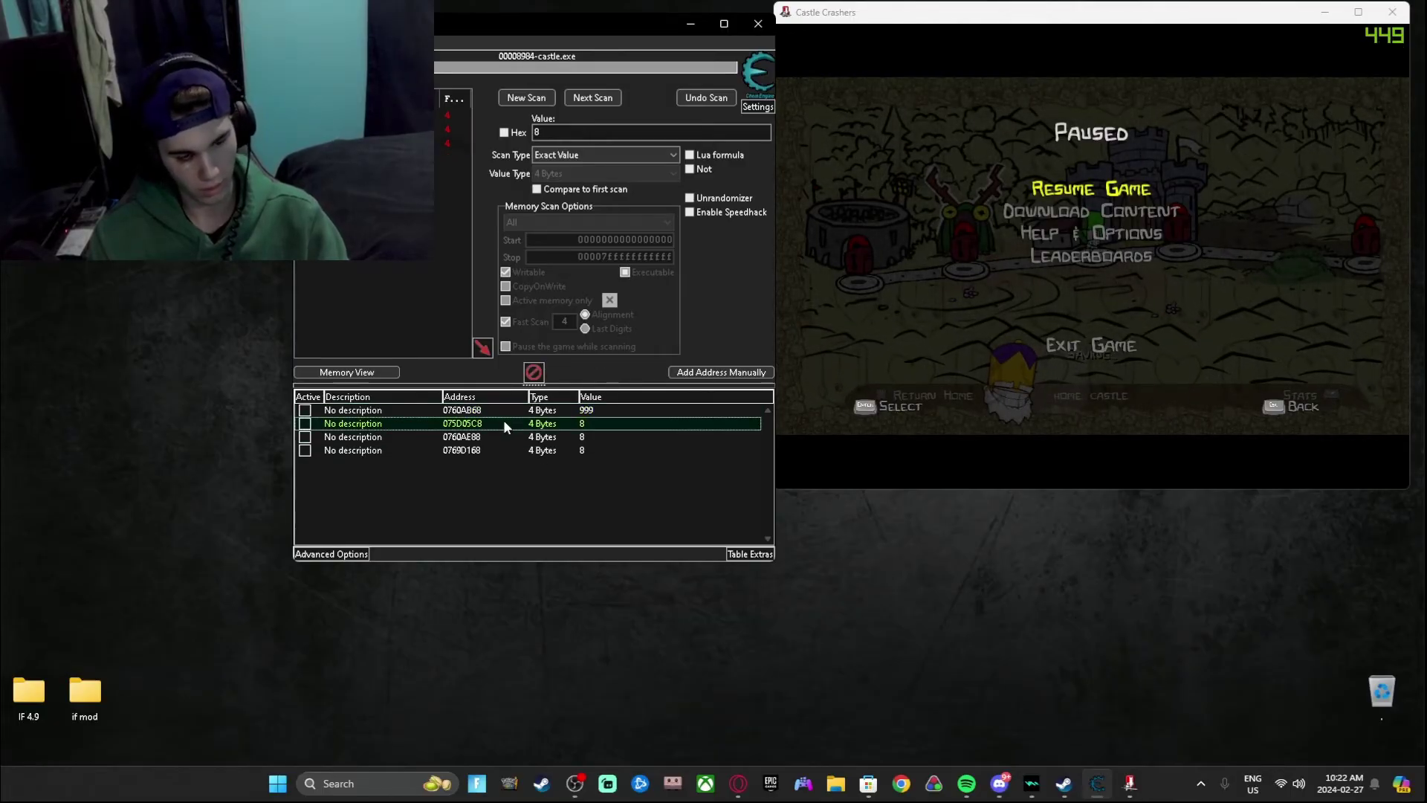
pyautogui.hotkey('ctrl', 'a')
pyautogui.doubleClick(583, 424)
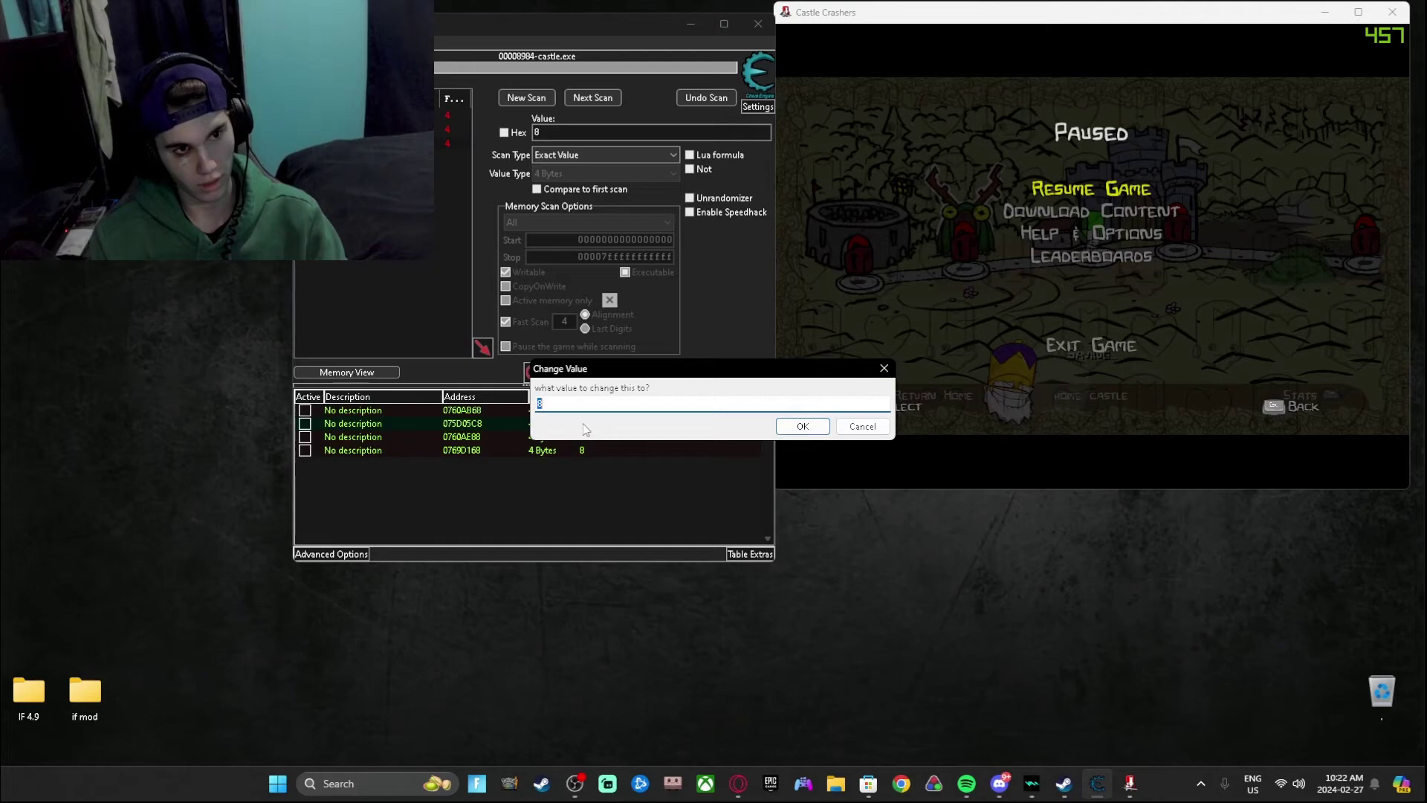
pyautogui.write('999')
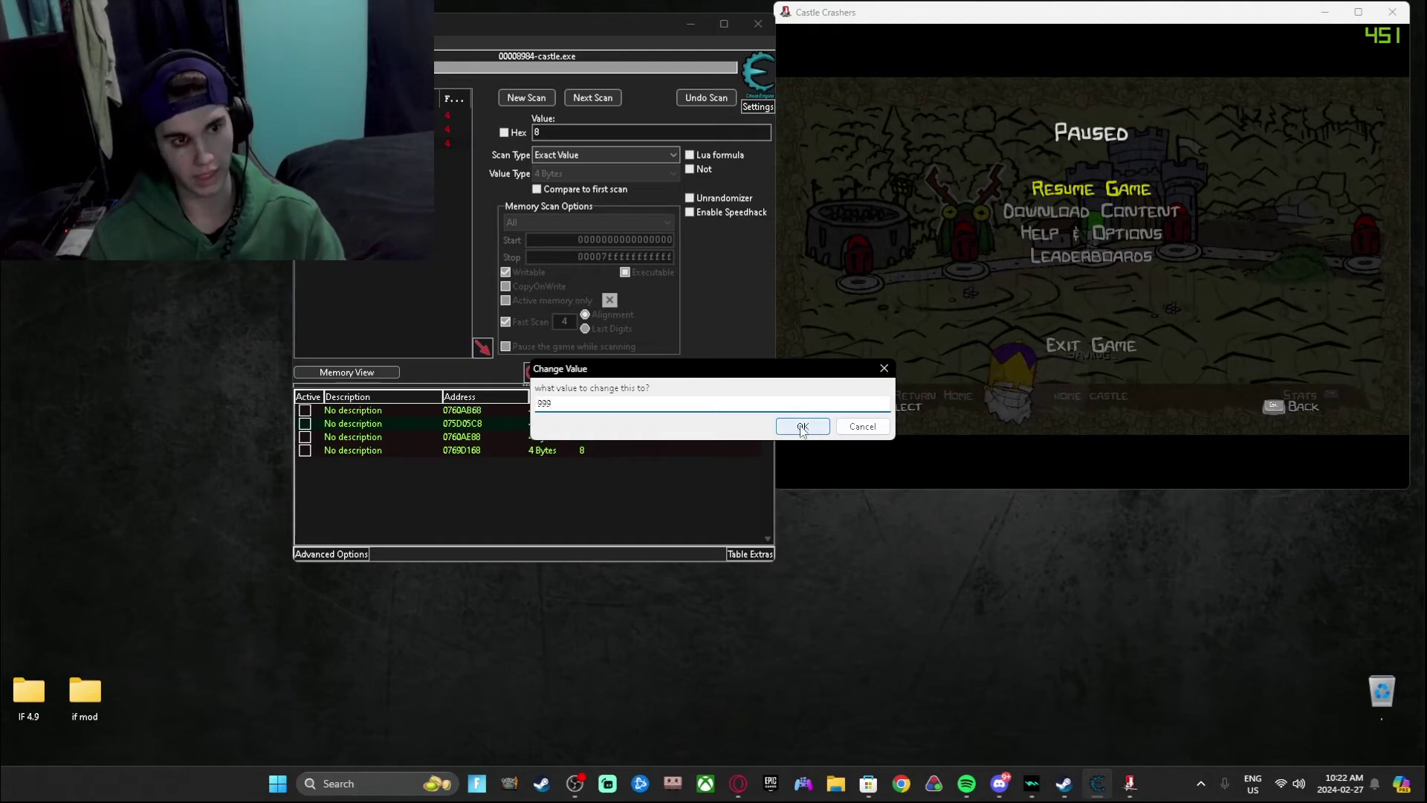
pyautogui.click(789, 424)
pyautogui.click(1061, 186)
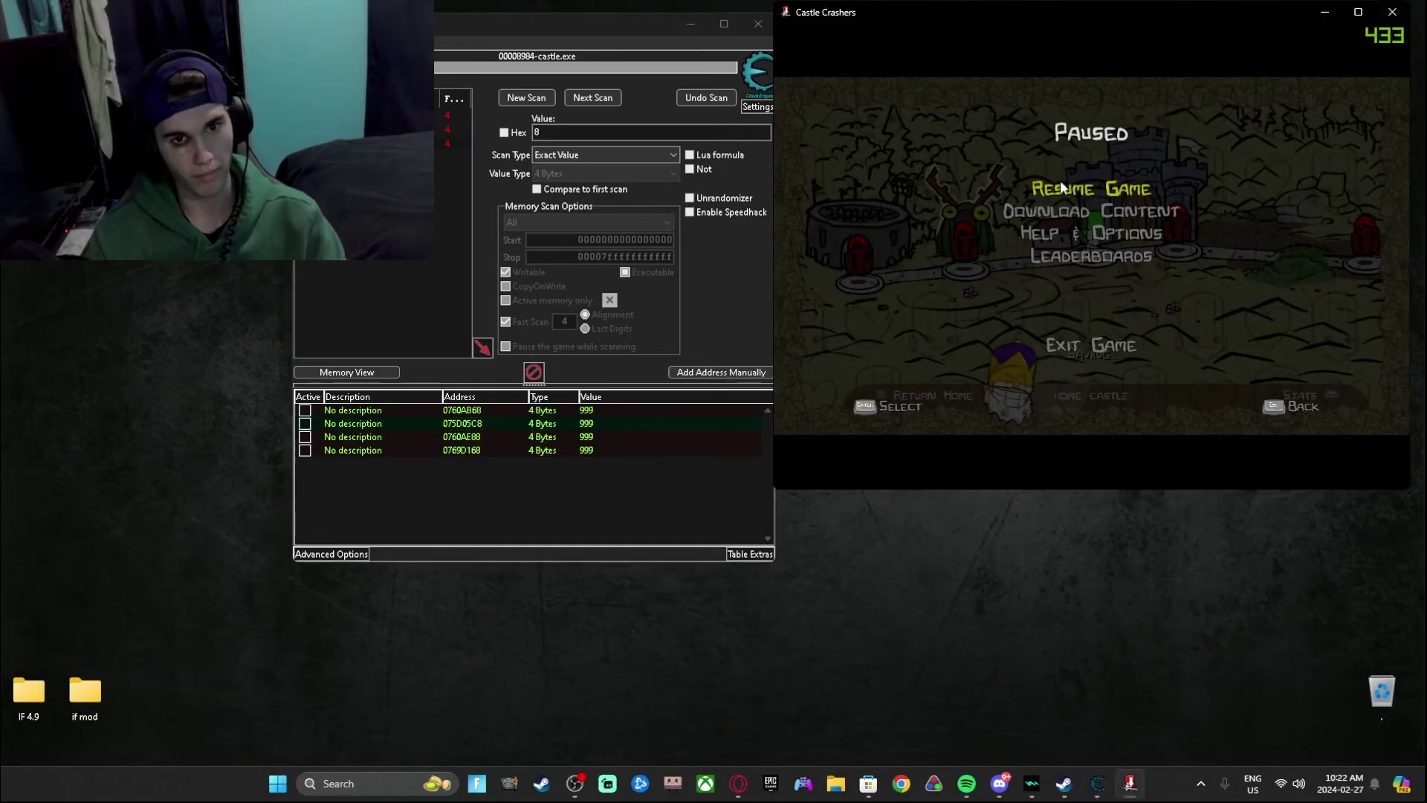
pyautogui.press('Return')
# Step: Spend points on Defense, then start a fresh first scan for Defense value 4
pyautogui.press('BackSpace')
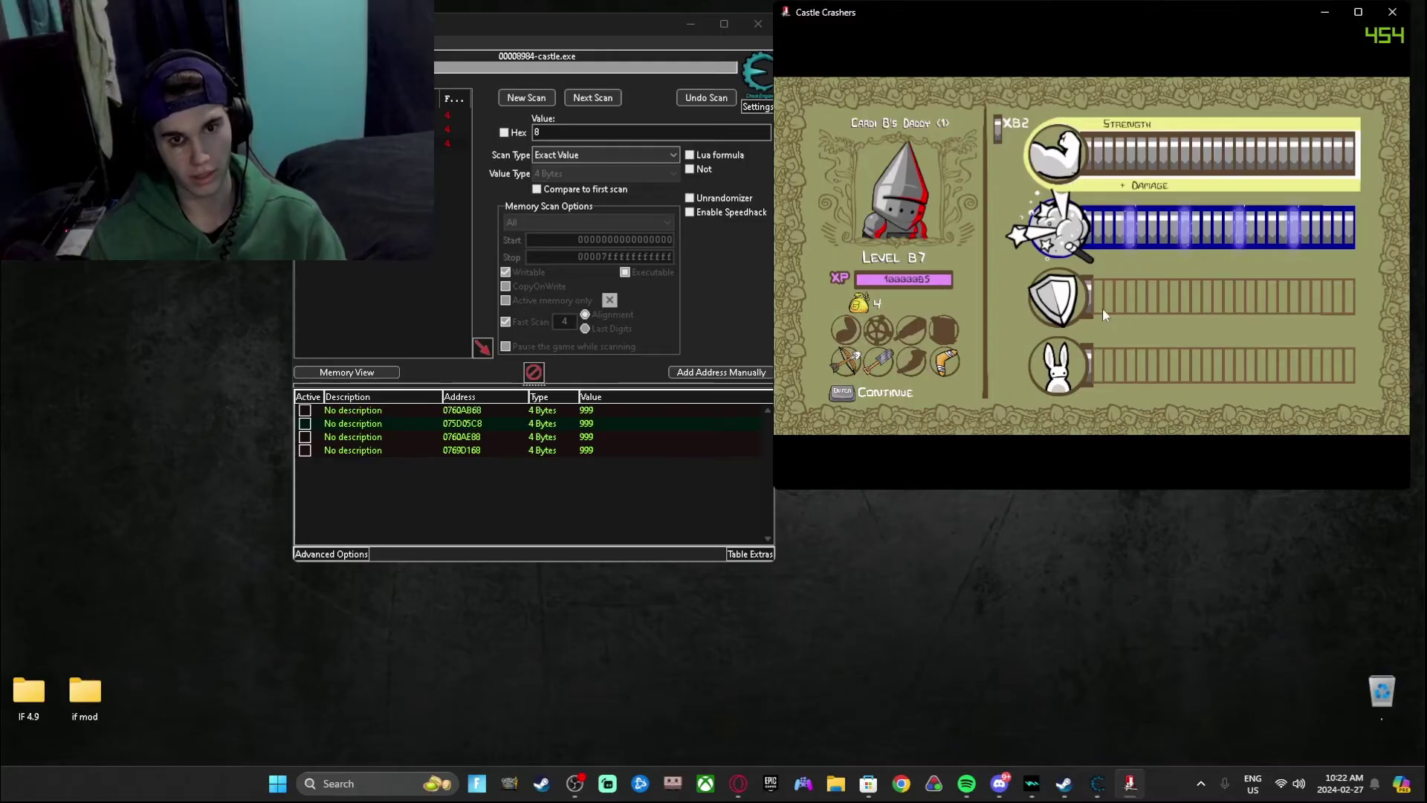
pyautogui.press('Down')
pyautogui.press('Down')
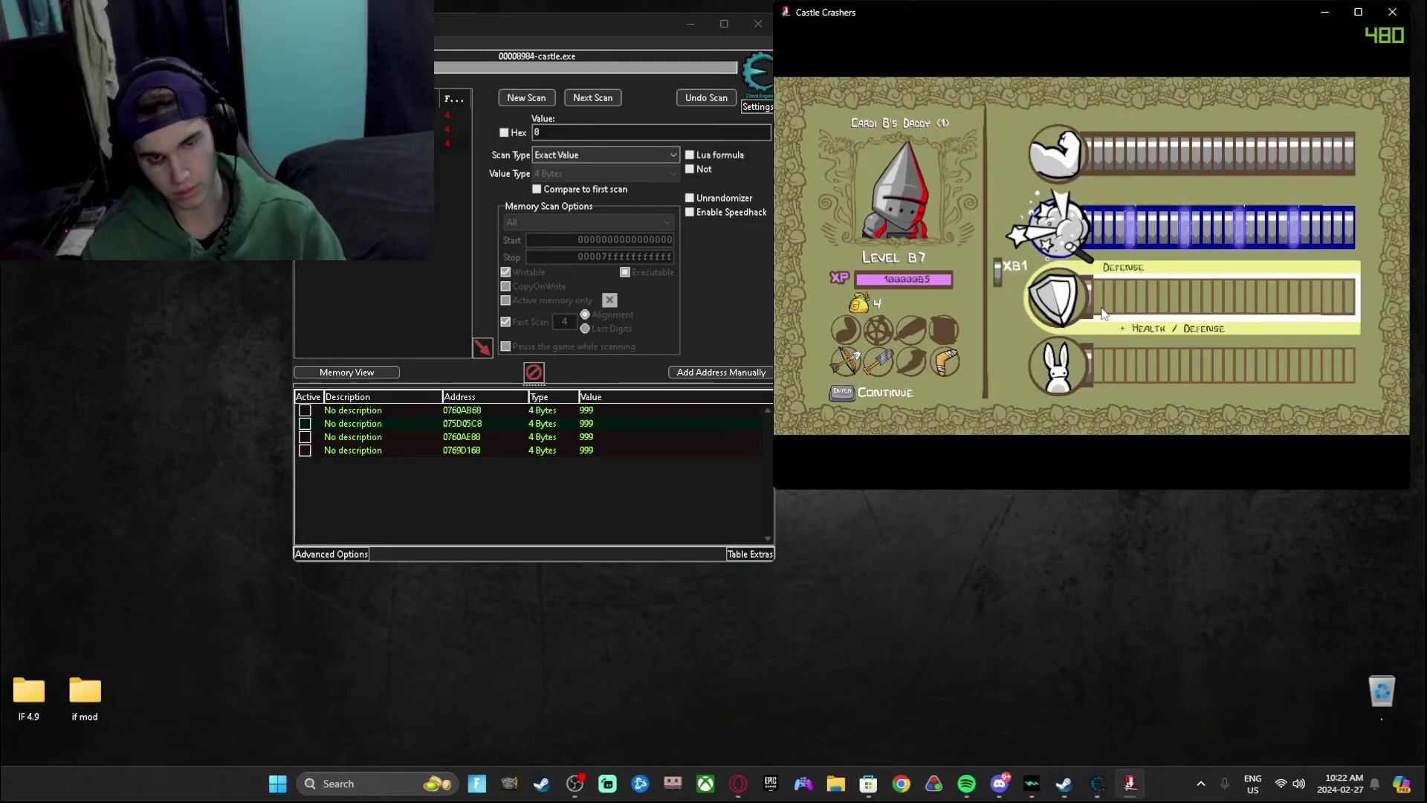
pyautogui.press('Return')
pyautogui.press('Return')
pyautogui.press('Return')
pyautogui.press('BackSpace')
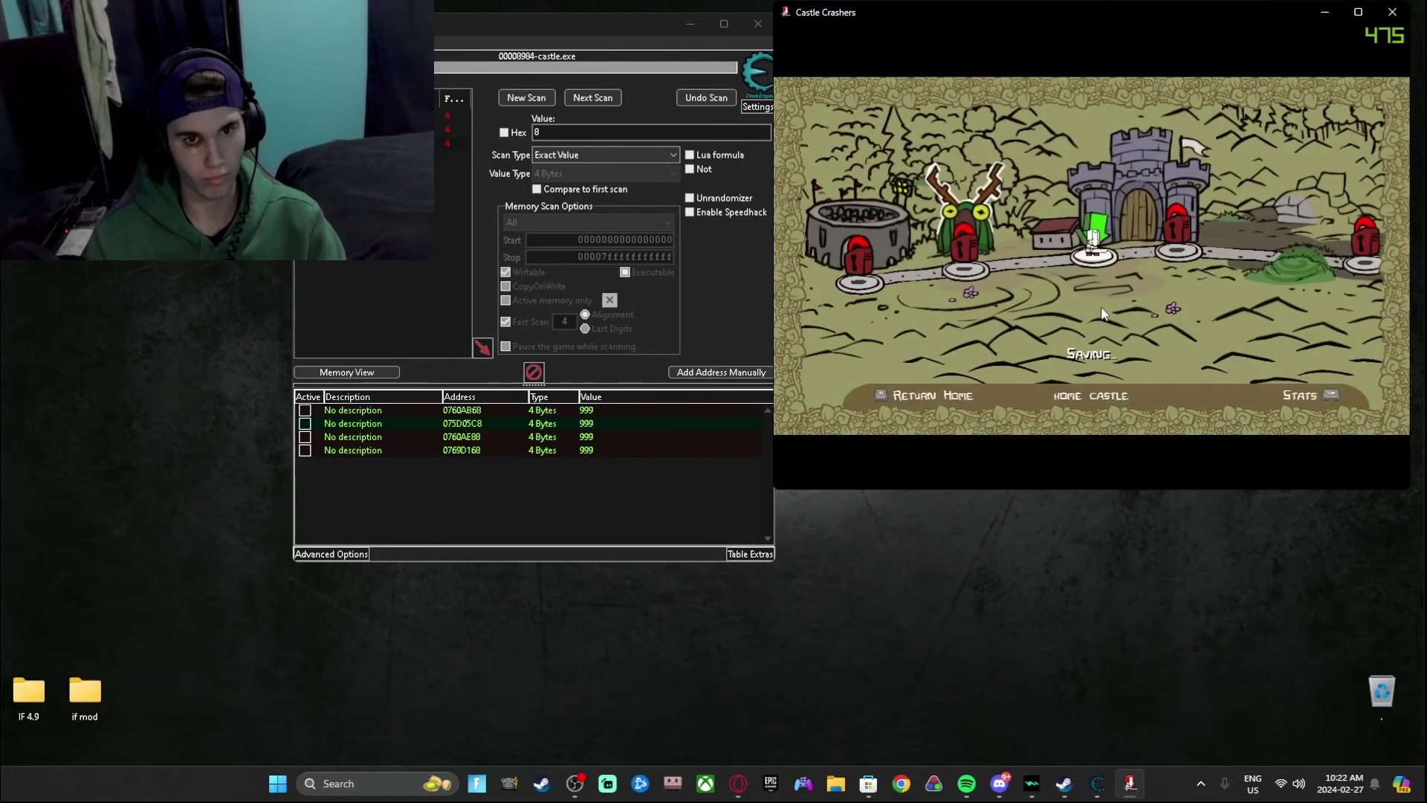
pyautogui.click(563, 136)
pyautogui.press('BackSpace')
pyautogui.write('4')
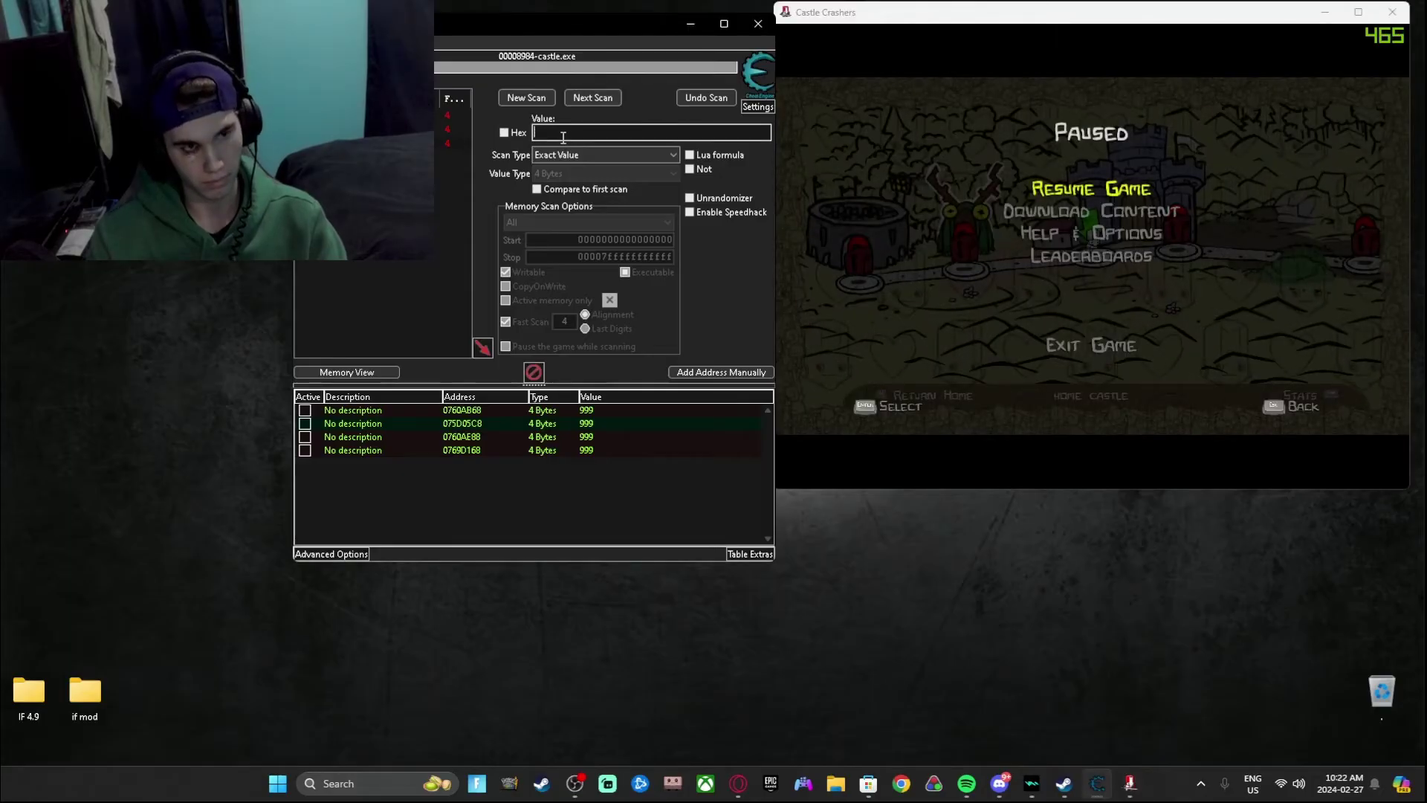
pyautogui.click(518, 96)
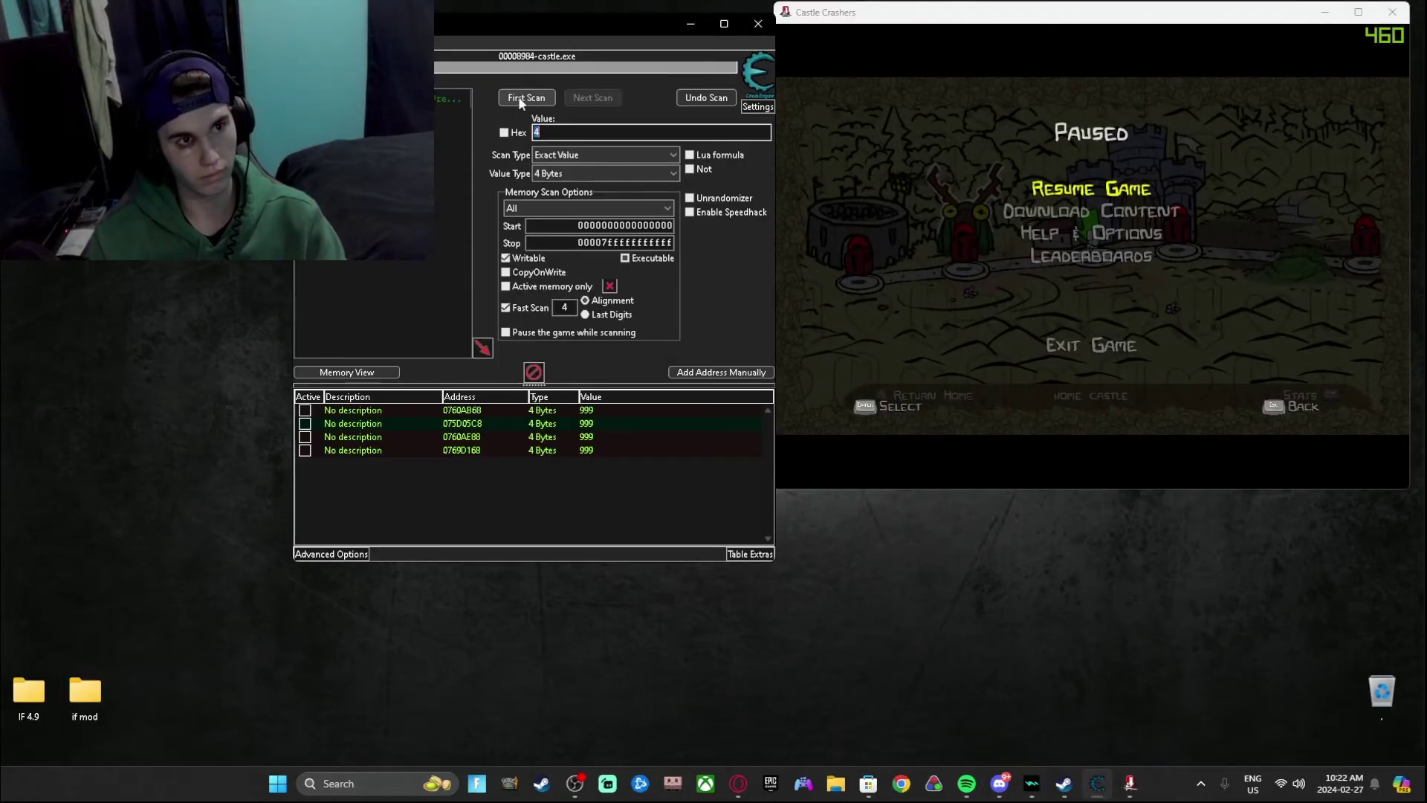
# Step: Spend more points on Defense, then Next Scan for value 6
pyautogui.click(906, 201)
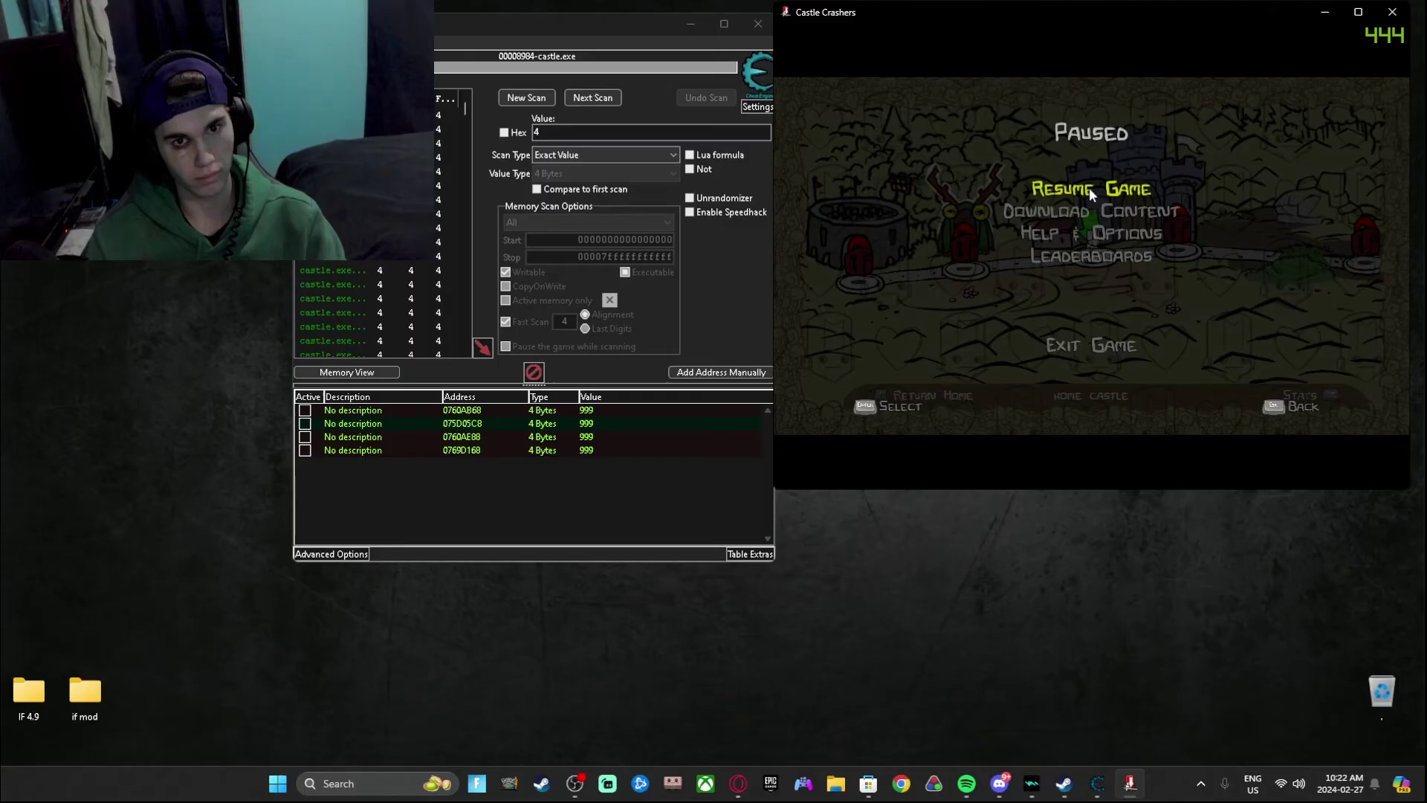
pyautogui.click(1089, 187)
pyautogui.press('Down')
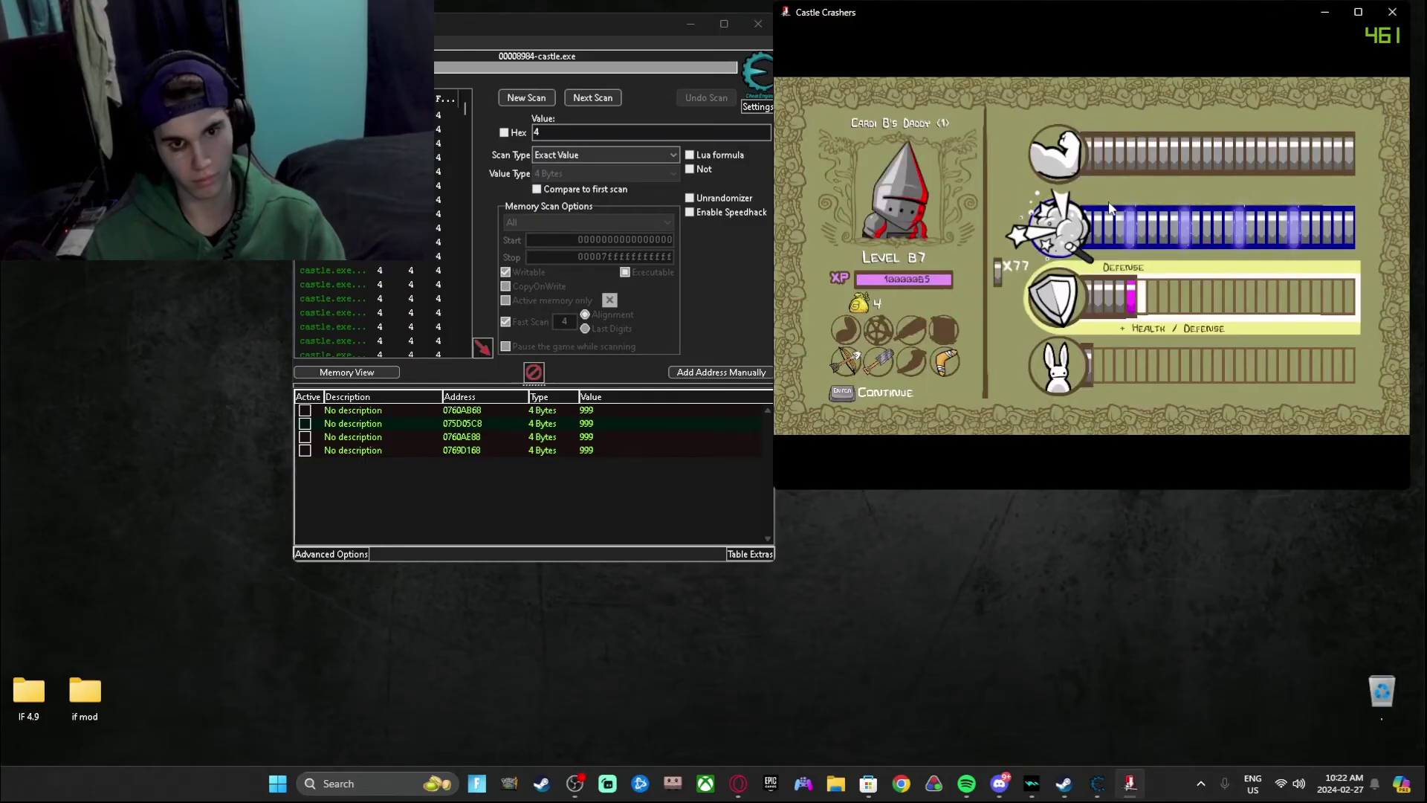
pyautogui.press('Return')
pyautogui.press('Return')
pyautogui.click(581, 130)
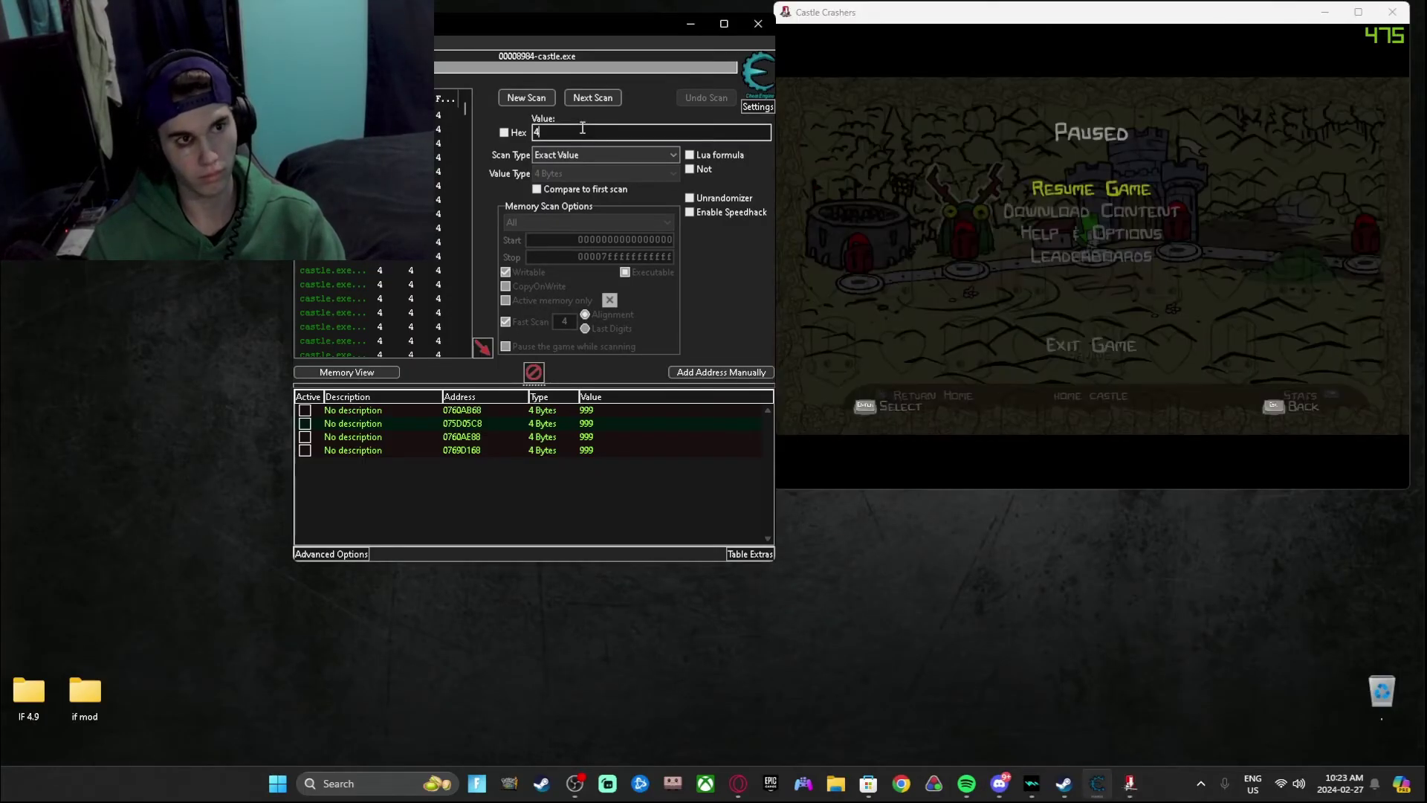
pyautogui.press('BackSpace')
pyautogui.write('6')
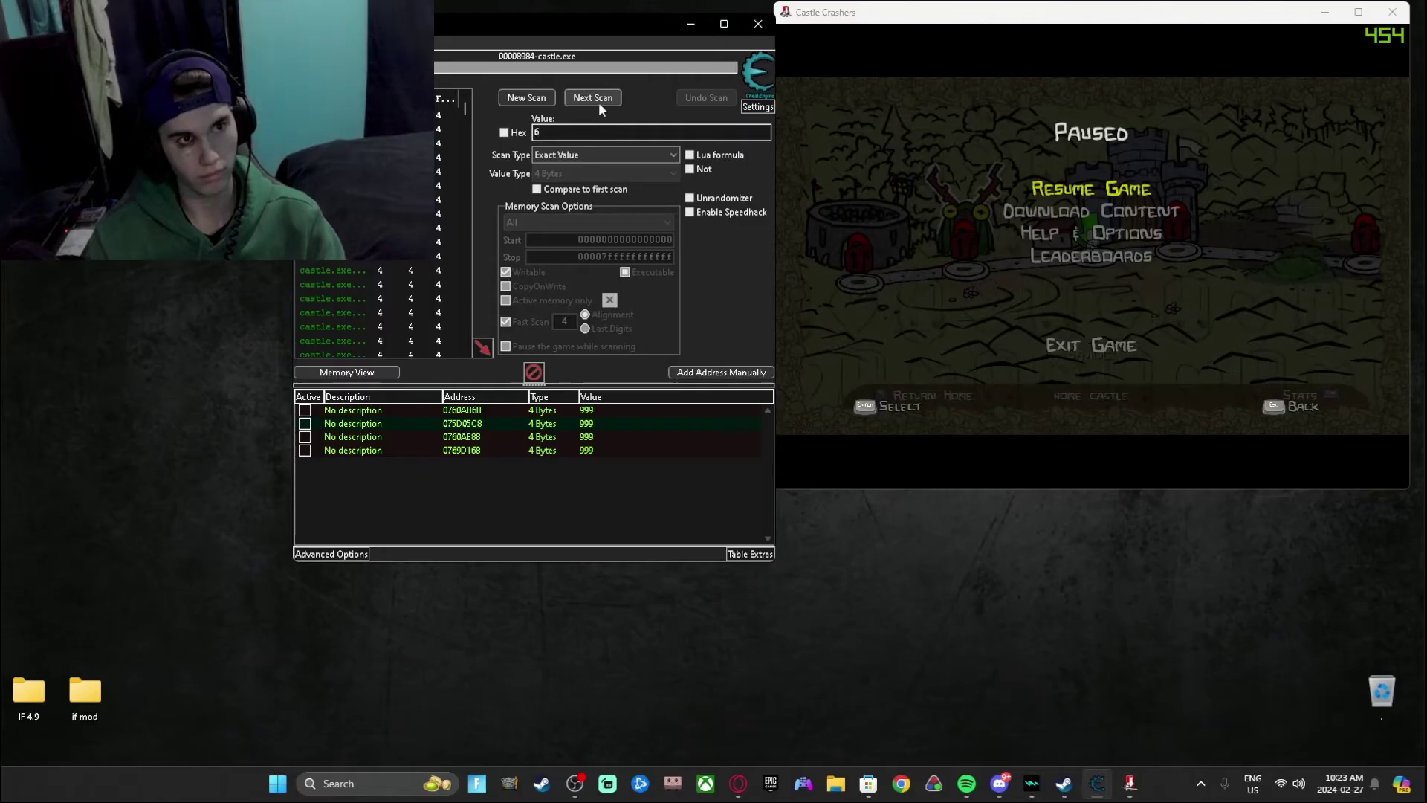
pyautogui.click(598, 102)
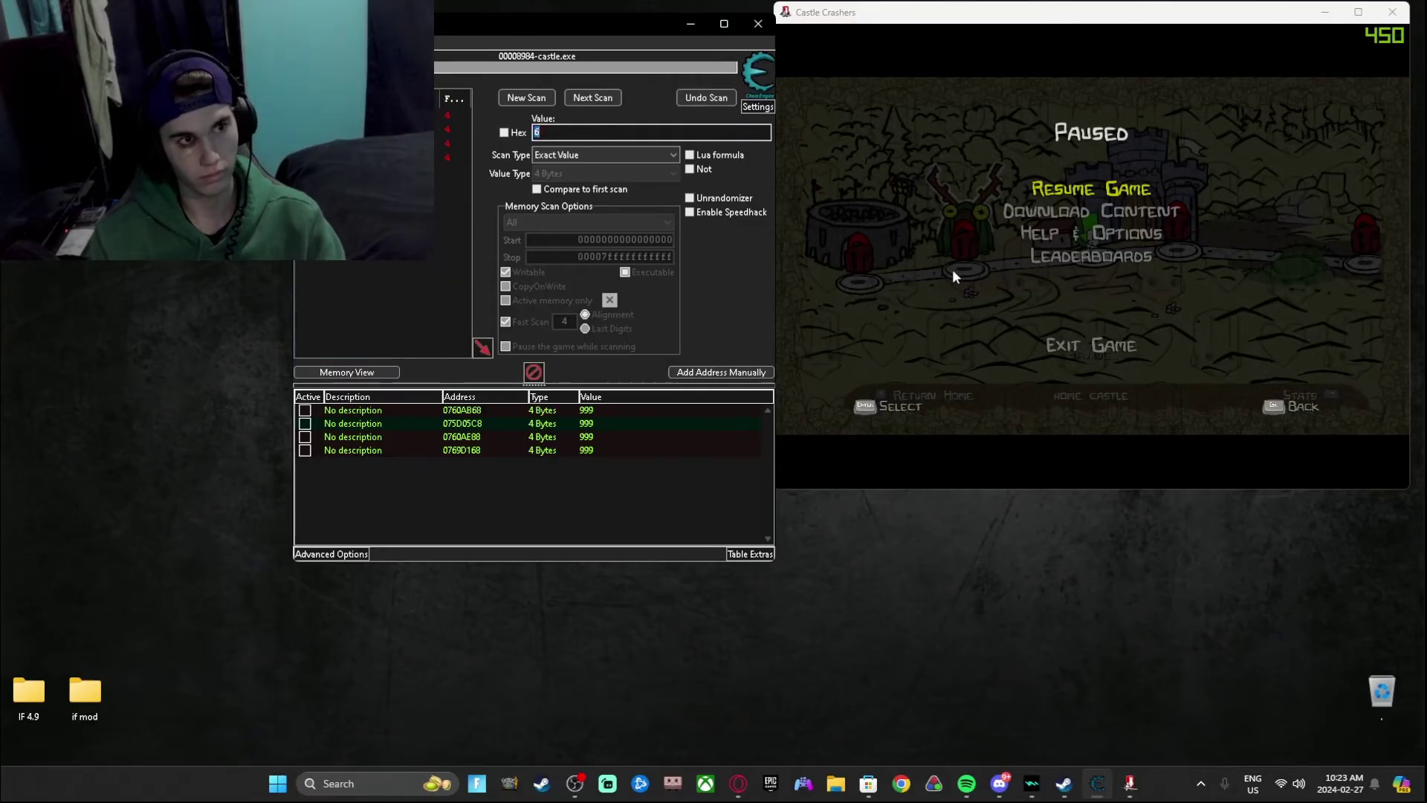
# Step: Raise Defense again, close the stats screen, and Next Scan for value 8
pyautogui.click(972, 330)
pyautogui.click(1106, 184)
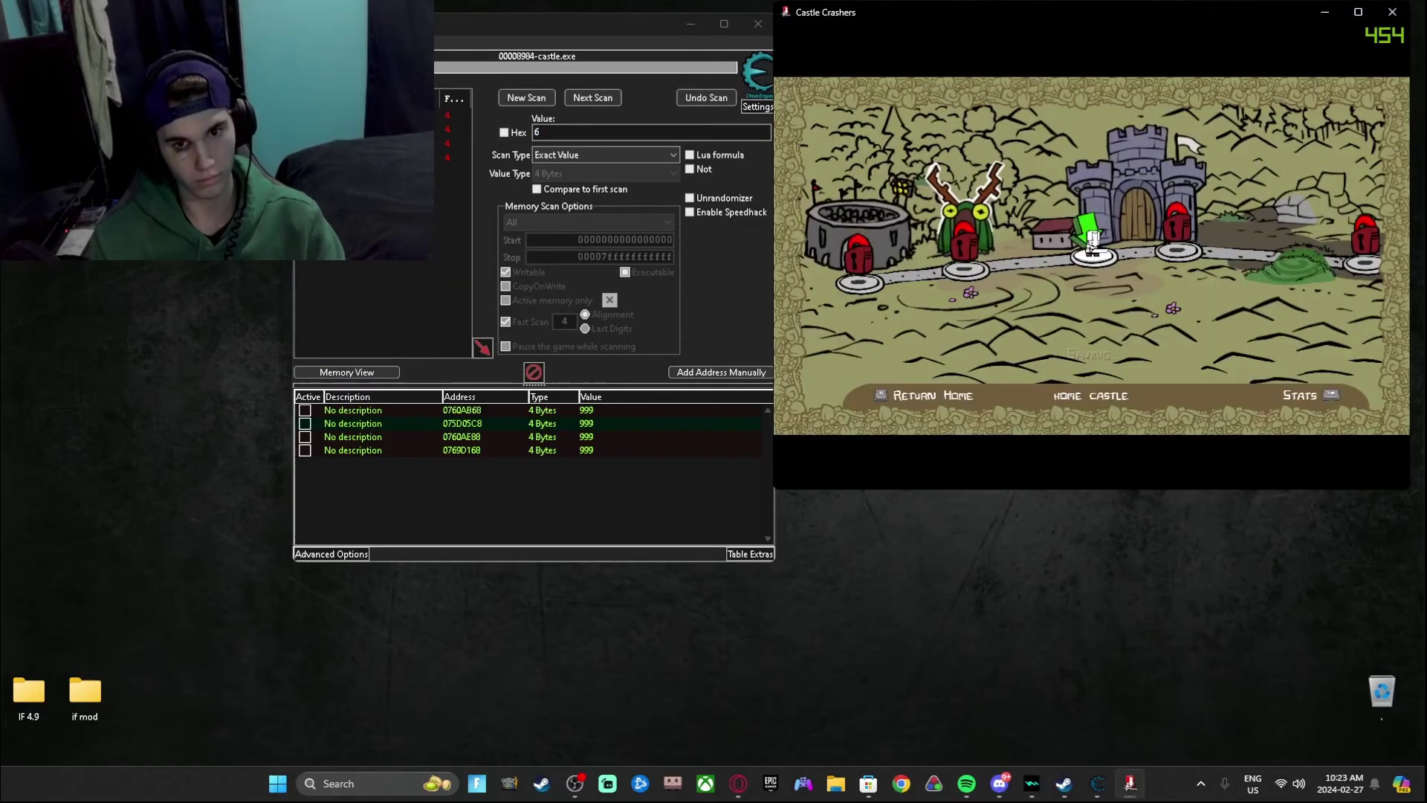
pyautogui.press('Down')
pyautogui.press('Down')
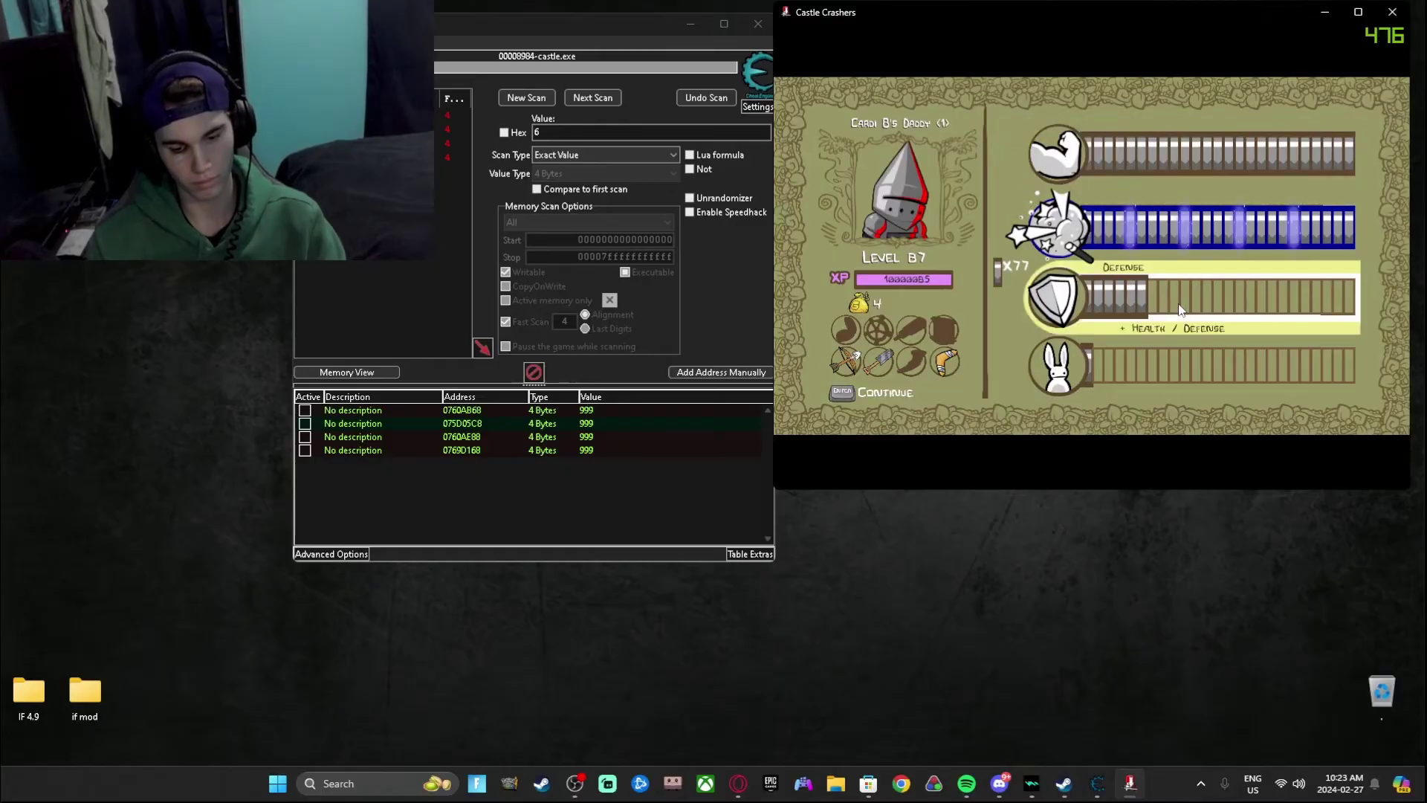
pyautogui.press('Return')
pyautogui.press('Escape')
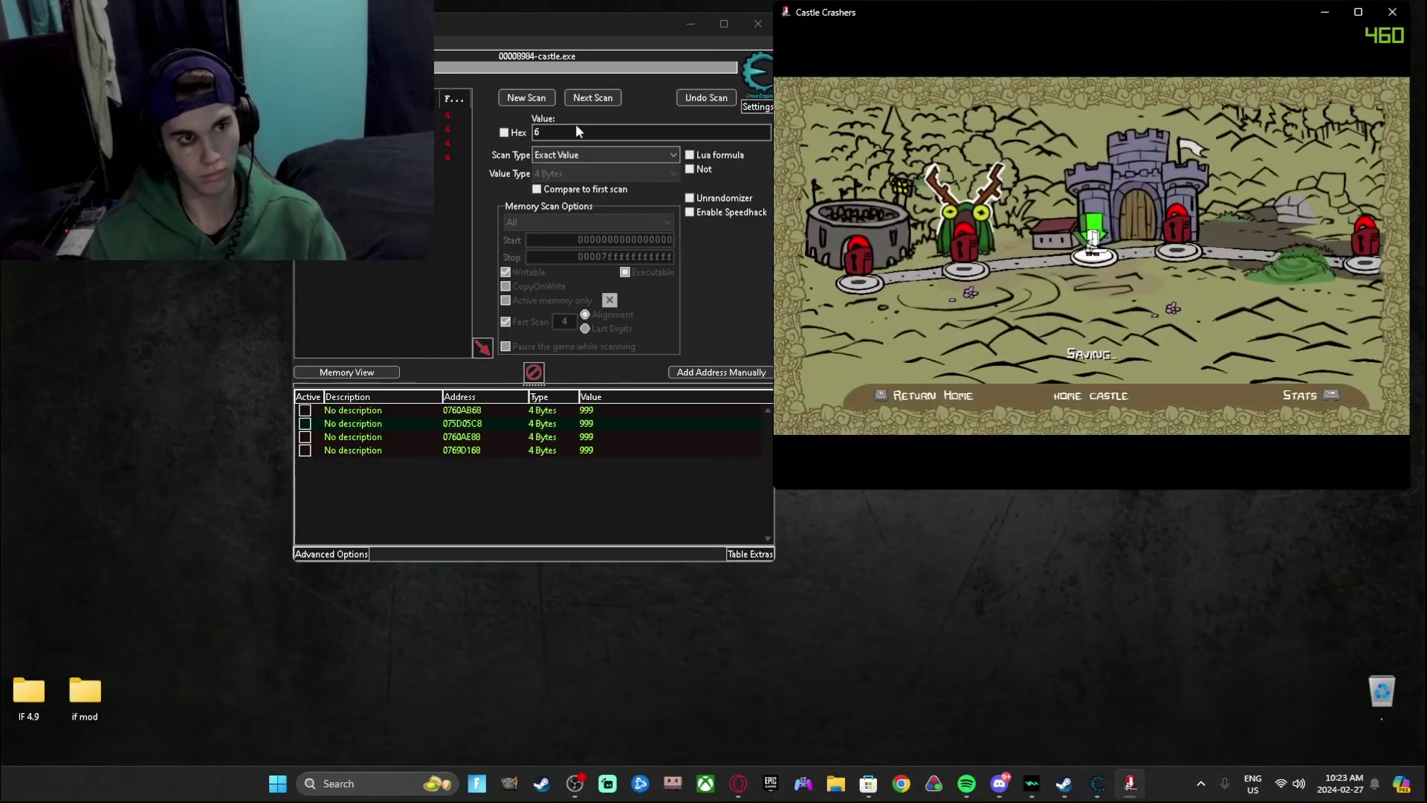
pyautogui.click(580, 130)
pyautogui.press('BackSpace')
pyautogui.write('8')
pyautogui.click(592, 97)
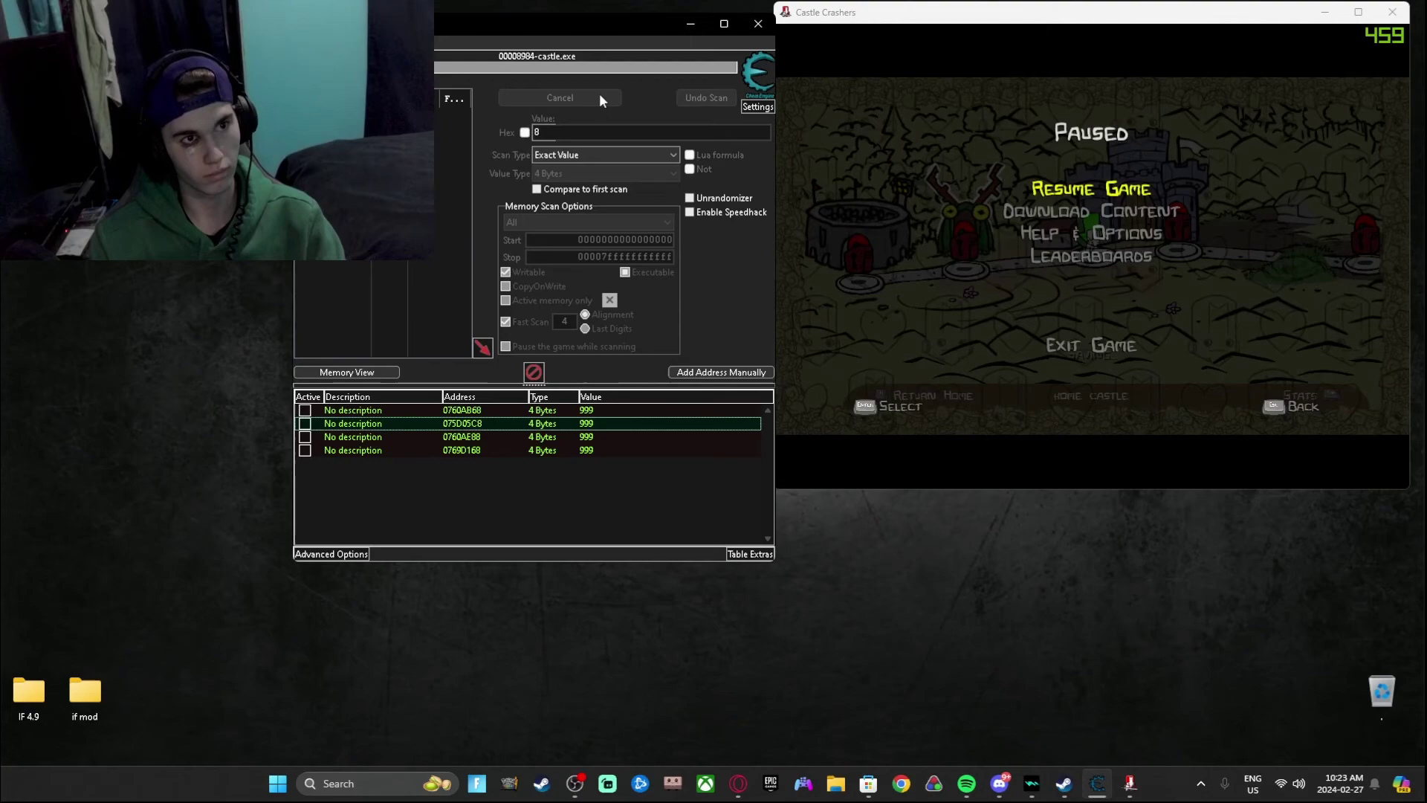
# Step: Add the remaining Defense address to the table and set the stat addresses to 999
pyautogui.doubleClick(452, 115)
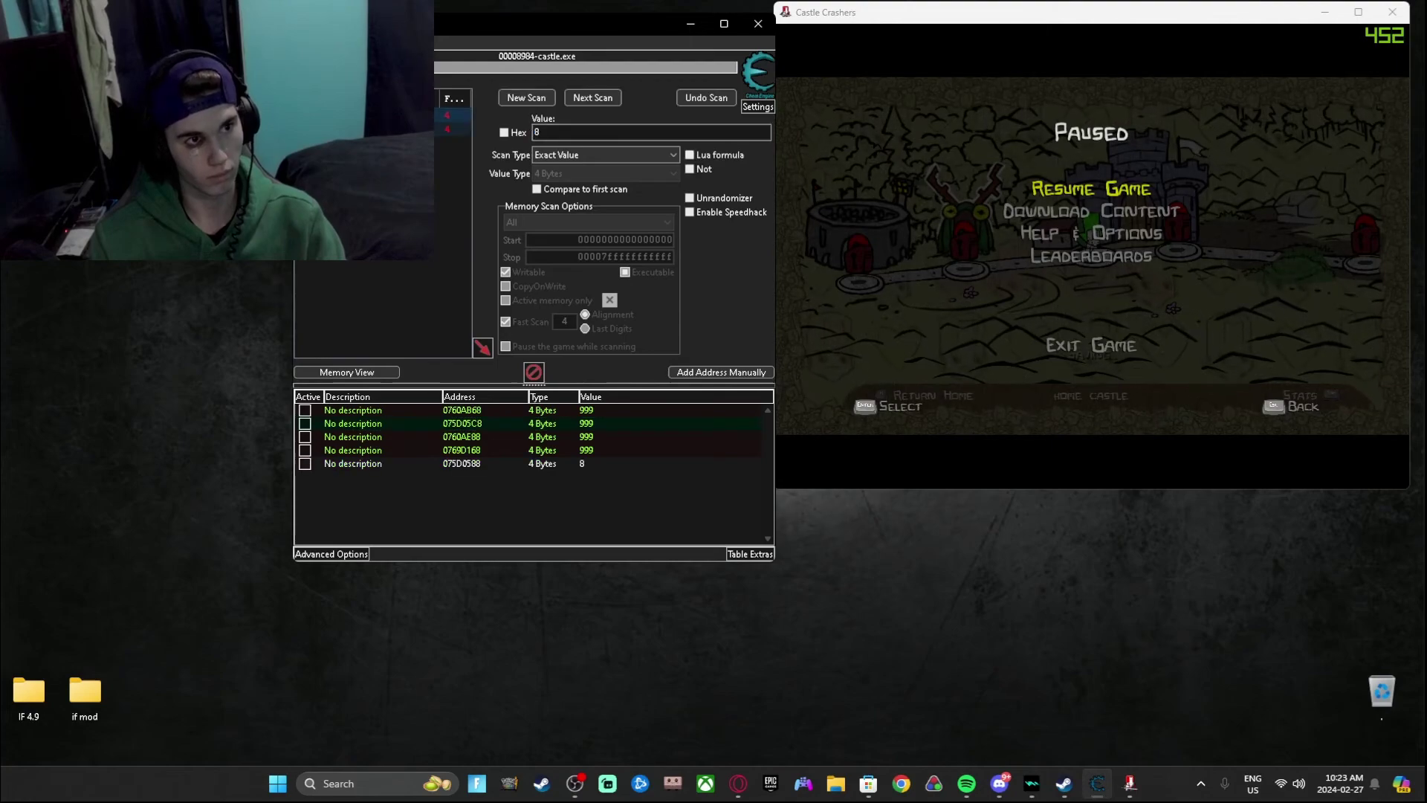
pyautogui.click(586, 463)
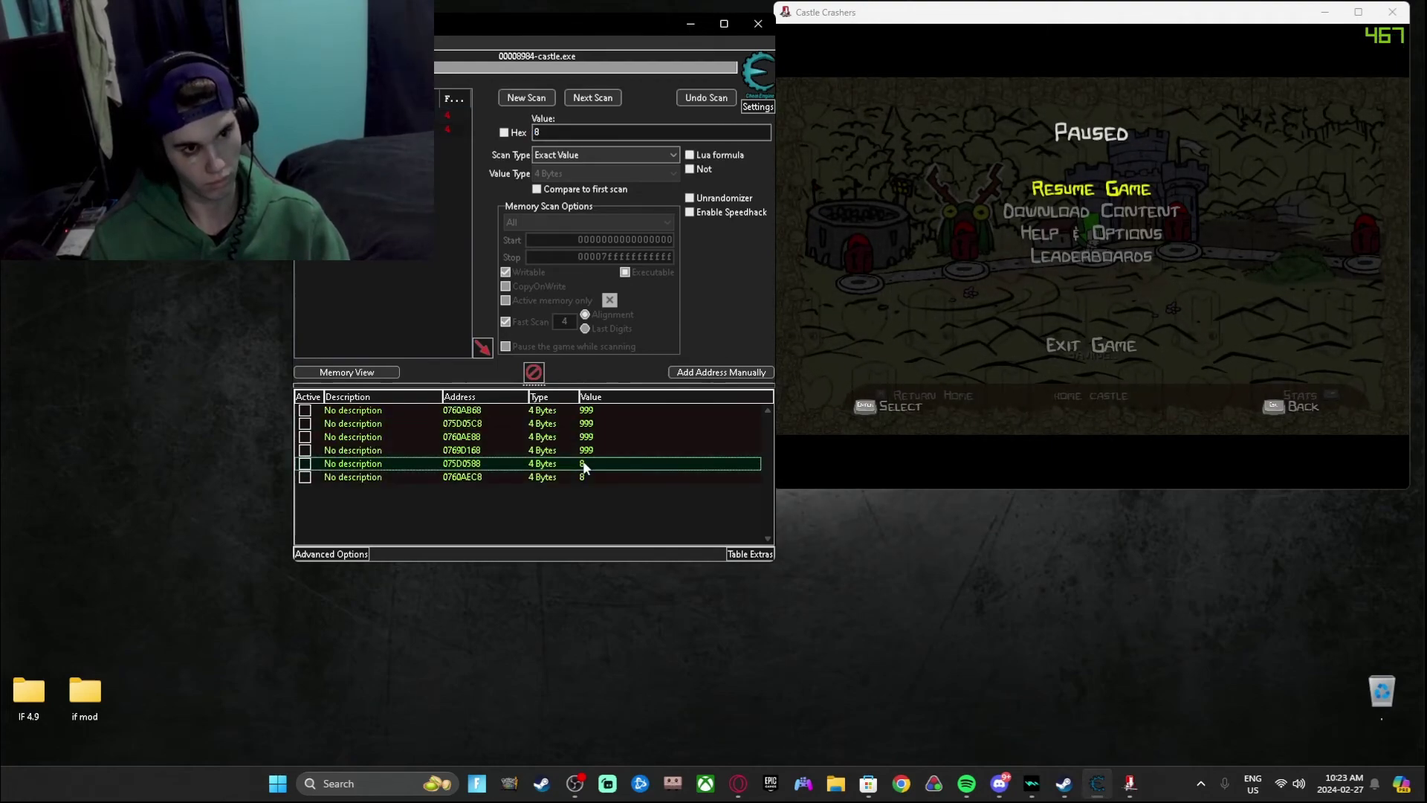
pyautogui.doubleClick(584, 463)
pyautogui.write('999')
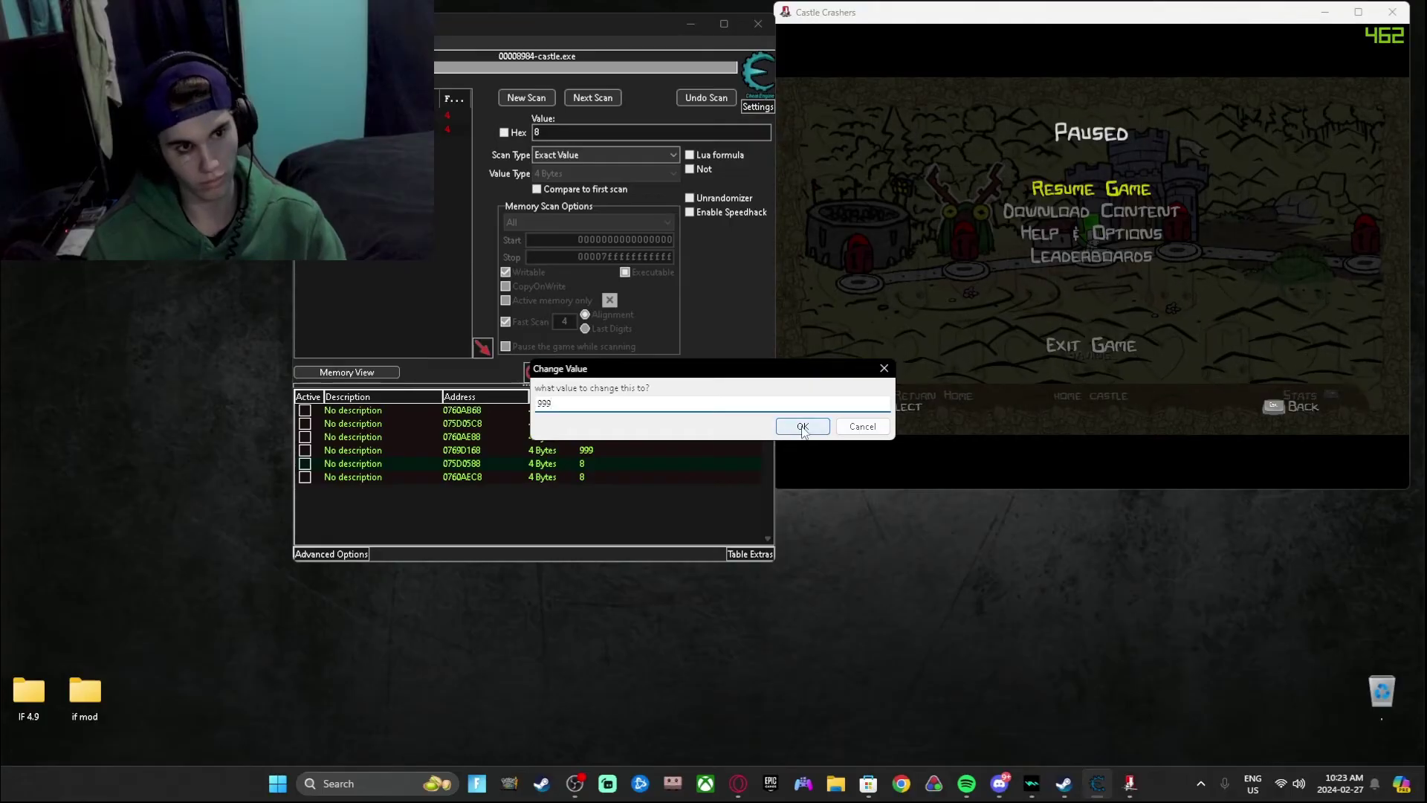
pyautogui.click(799, 425)
pyautogui.click(960, 304)
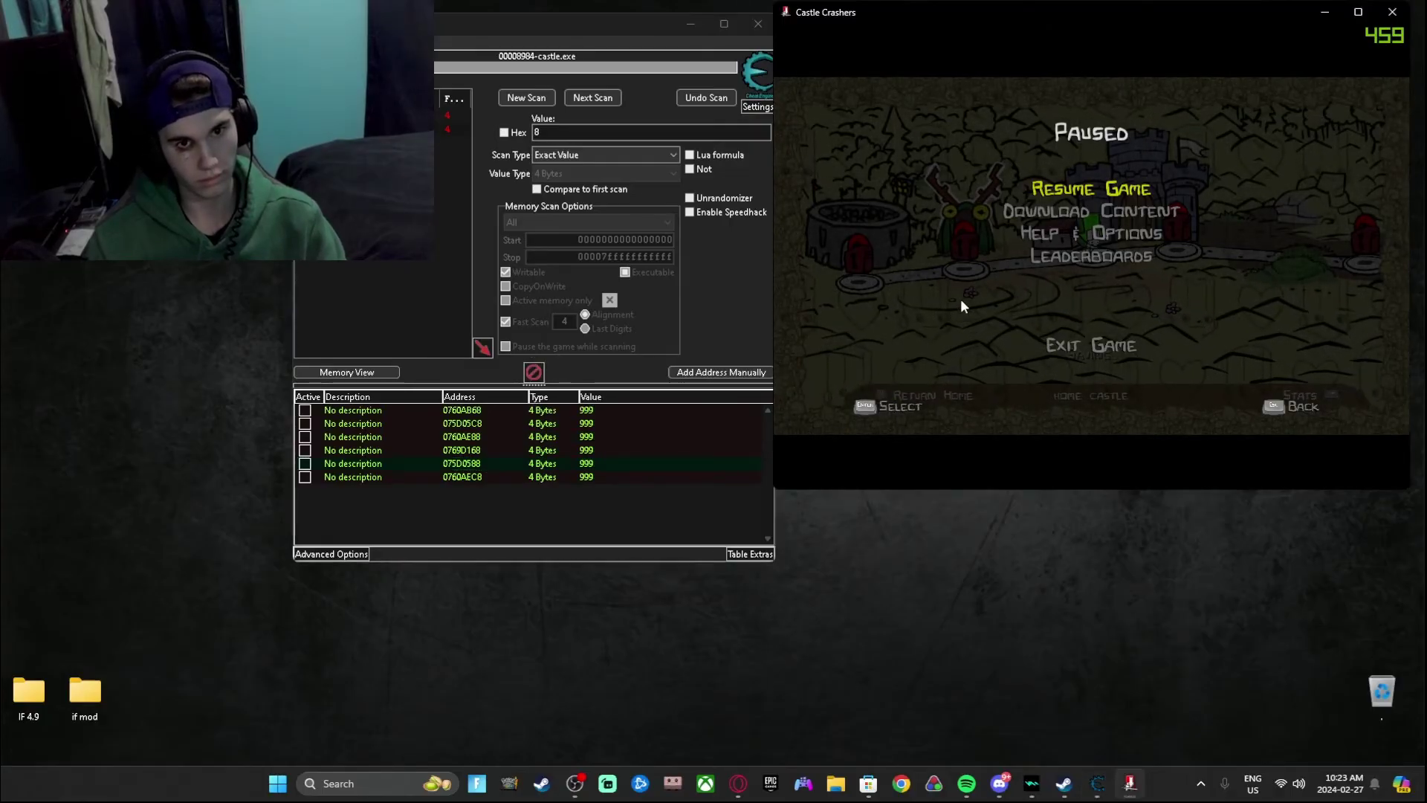
pyautogui.click(1070, 190)
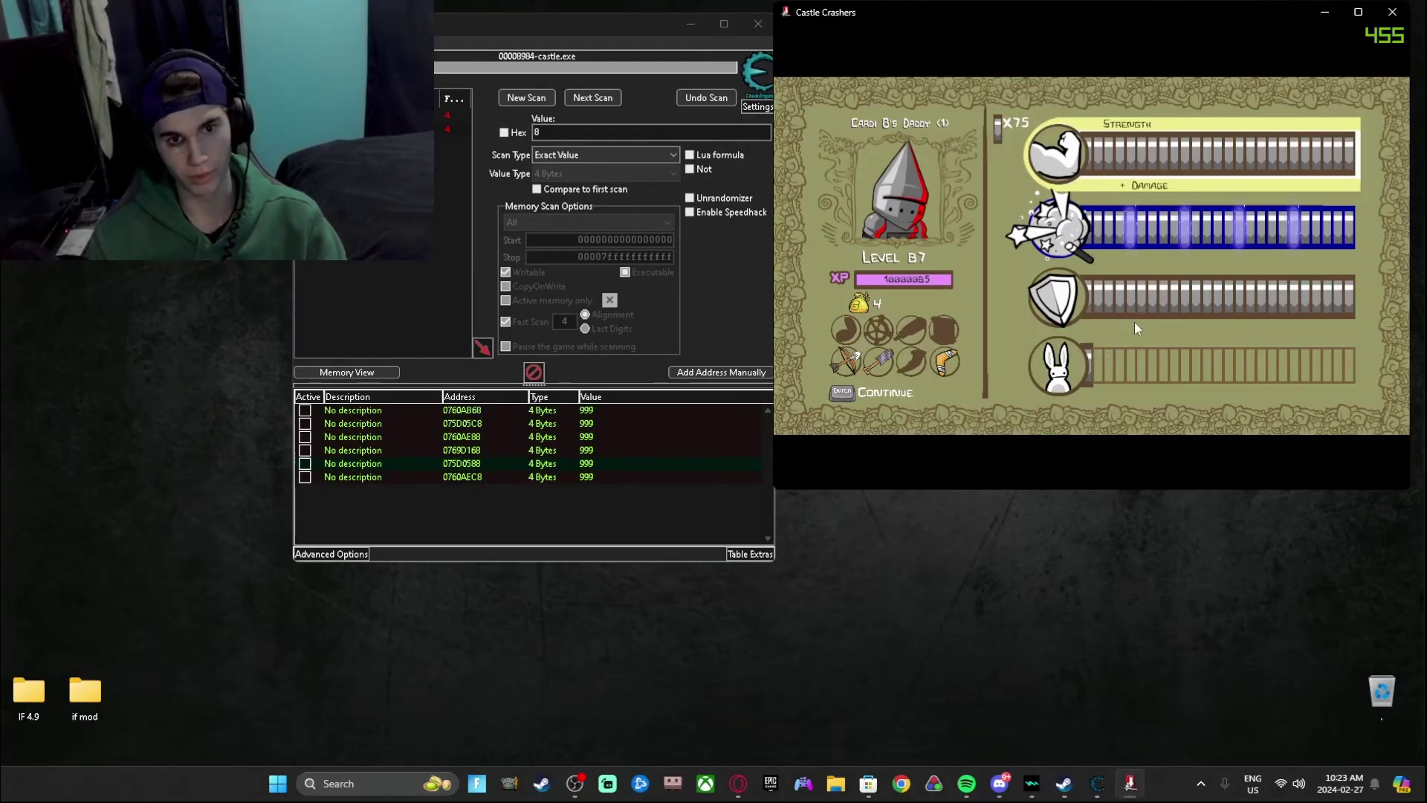
# Step: Pour skill points into Agility, continue to the map, and reopen the stats screen
pyautogui.press('Down')
pyautogui.press('Down')
pyautogui.press('Down')
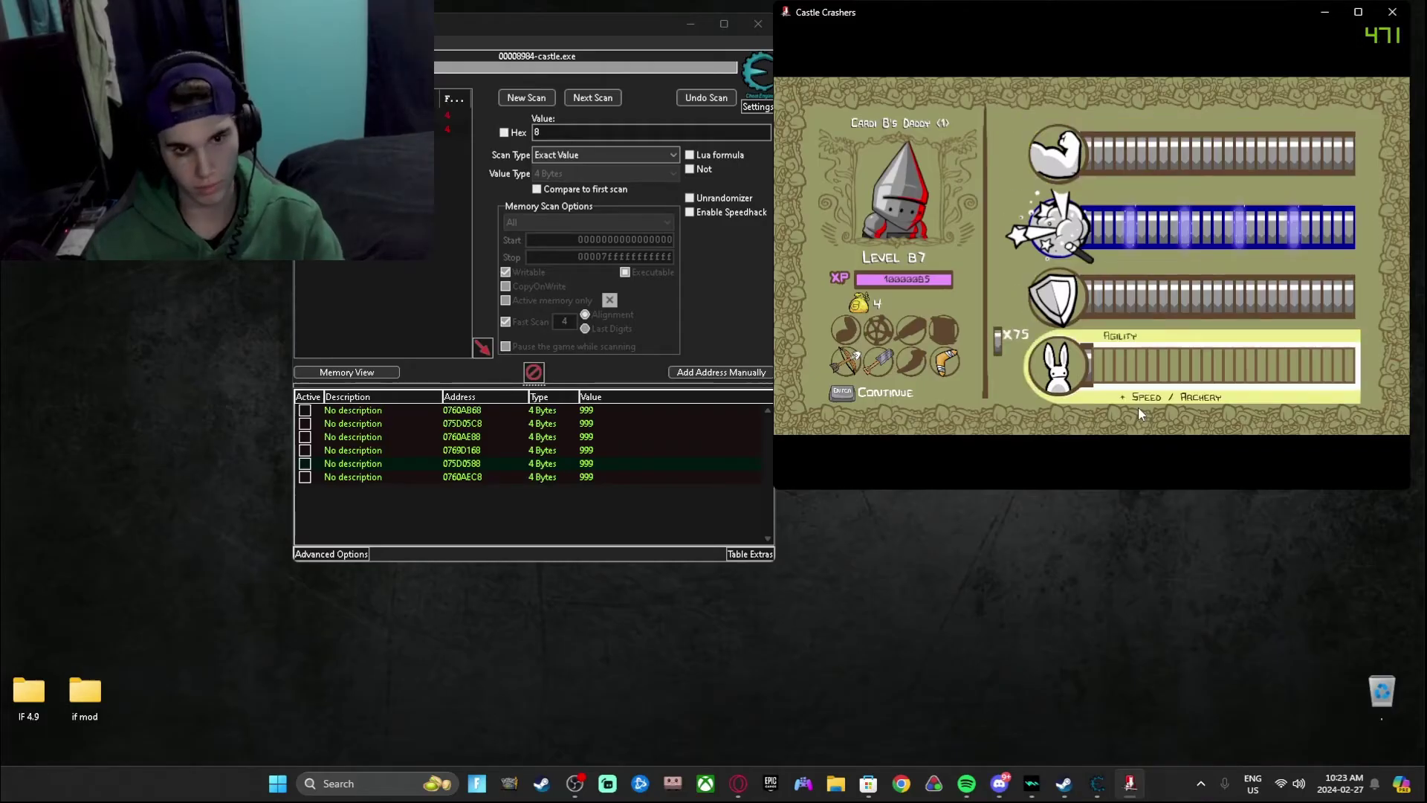
pyautogui.press('Return')
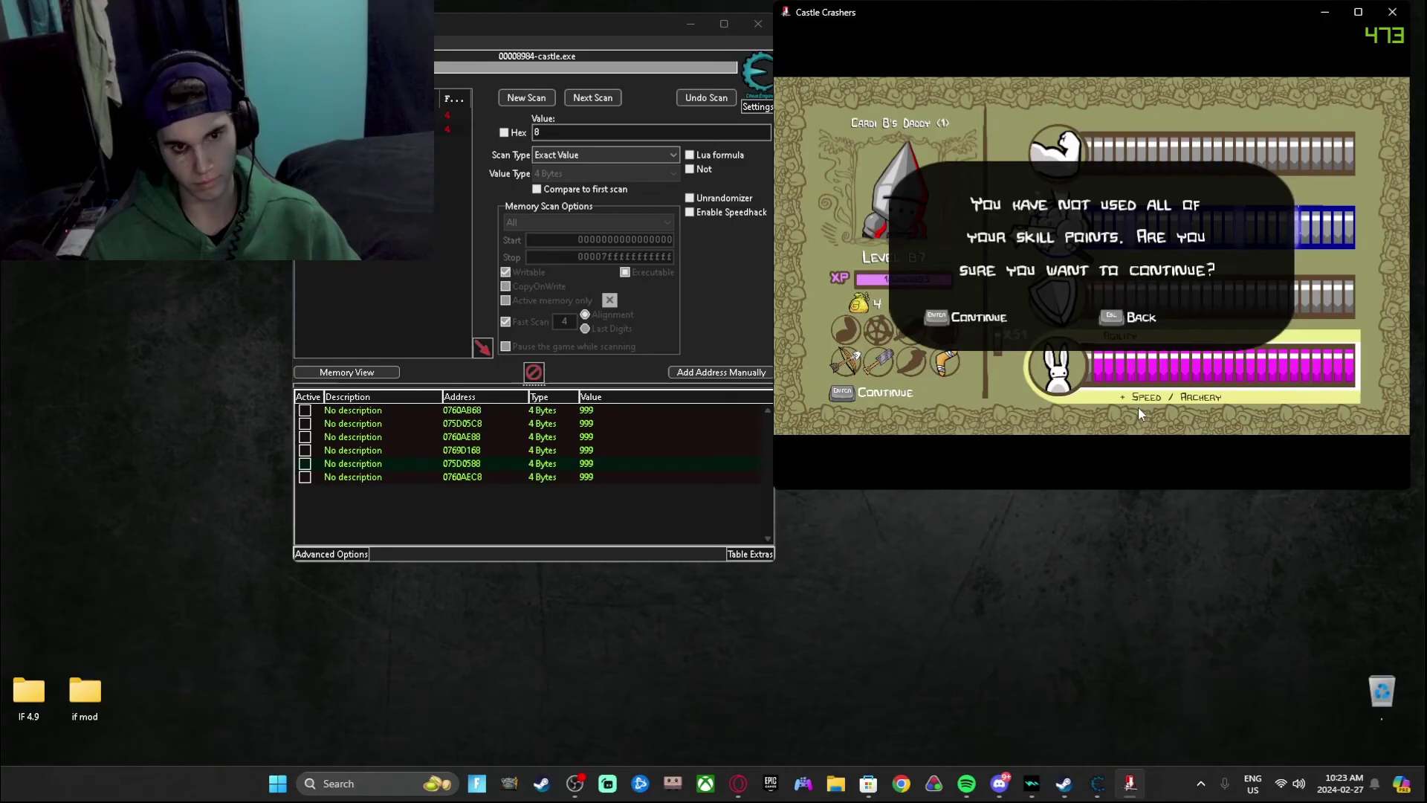
pyautogui.press('Return')
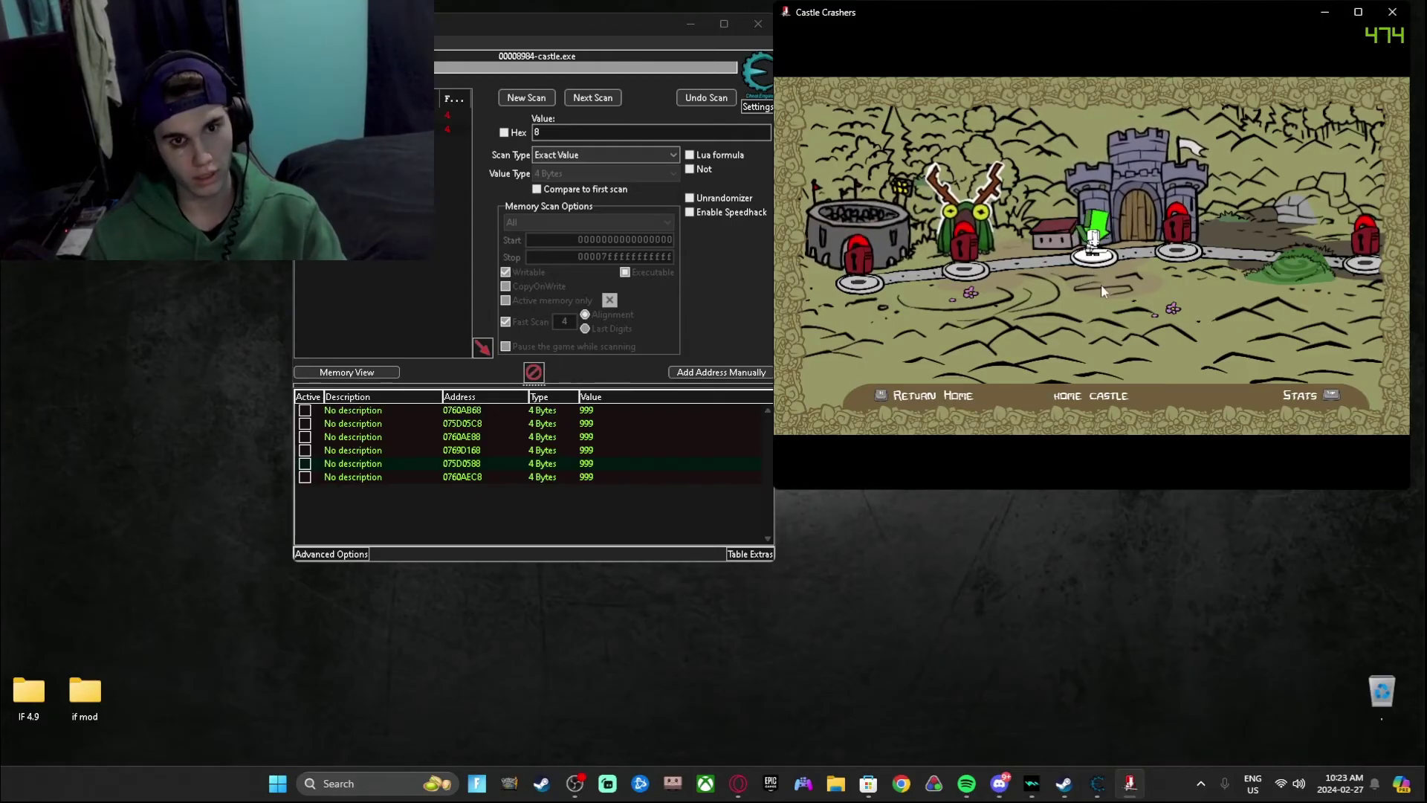
pyautogui.click(1317, 390)
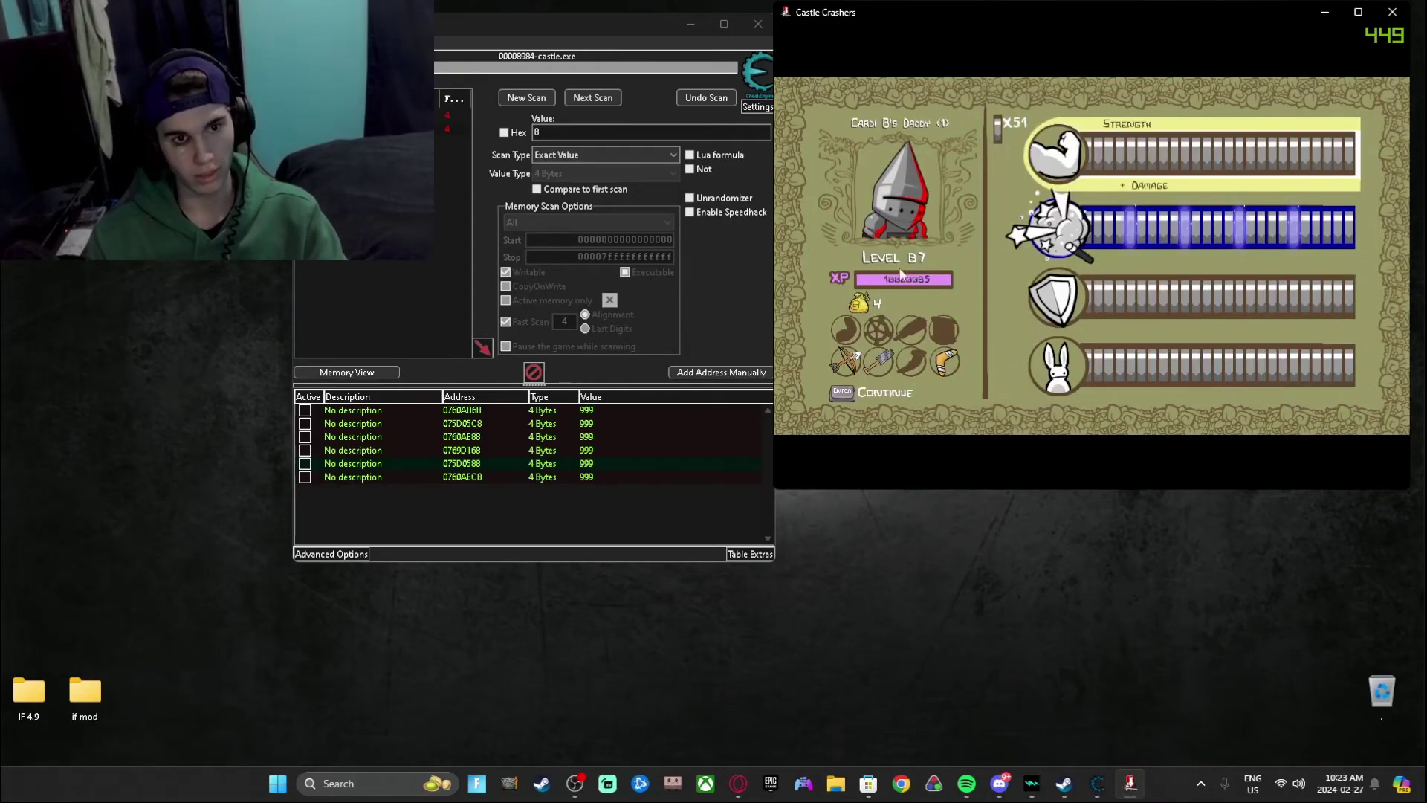
pyautogui.click(567, 133)
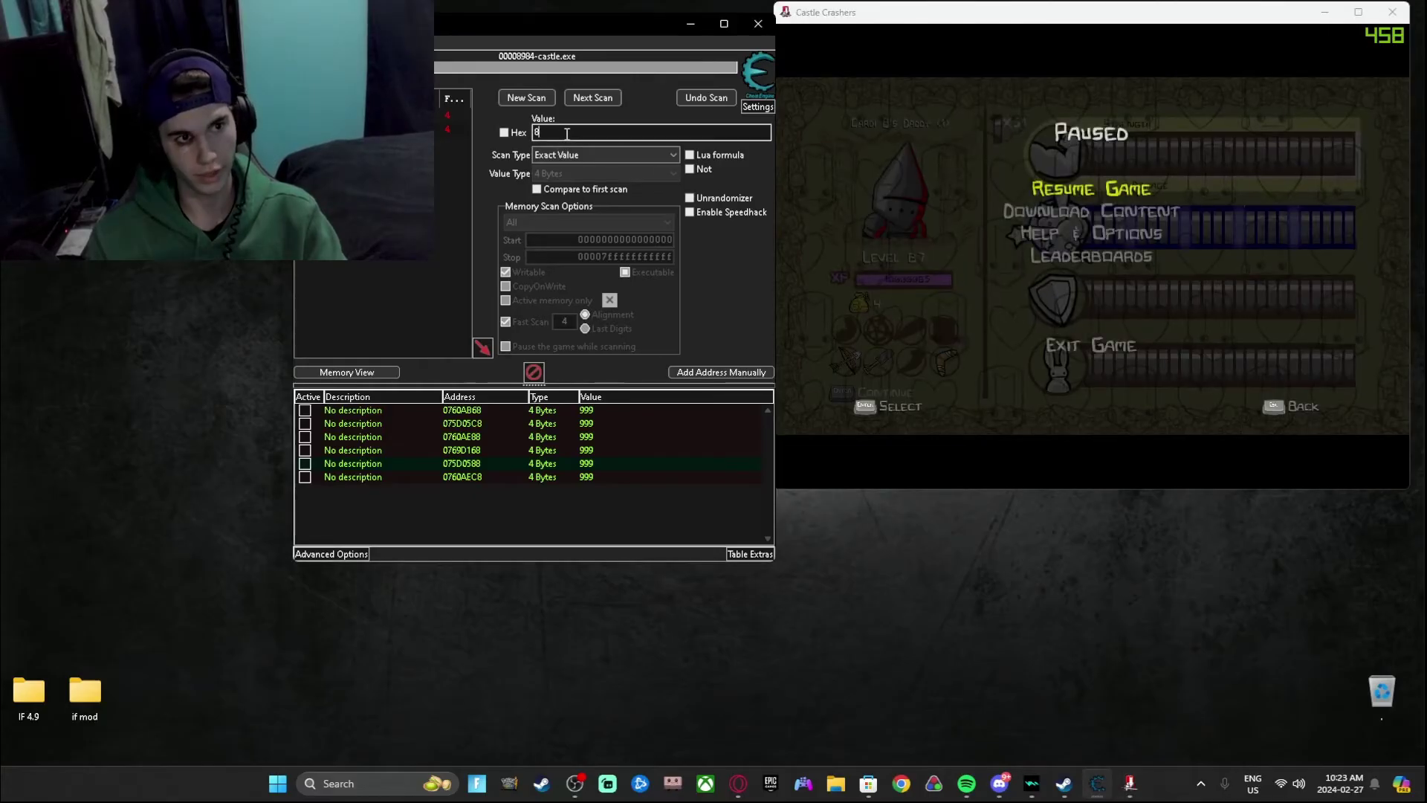
pyautogui.write('7')
# Step: Run a new first scan for the level value 87 and delete all table addresses
pyautogui.click(535, 99)
pyautogui.click(536, 101)
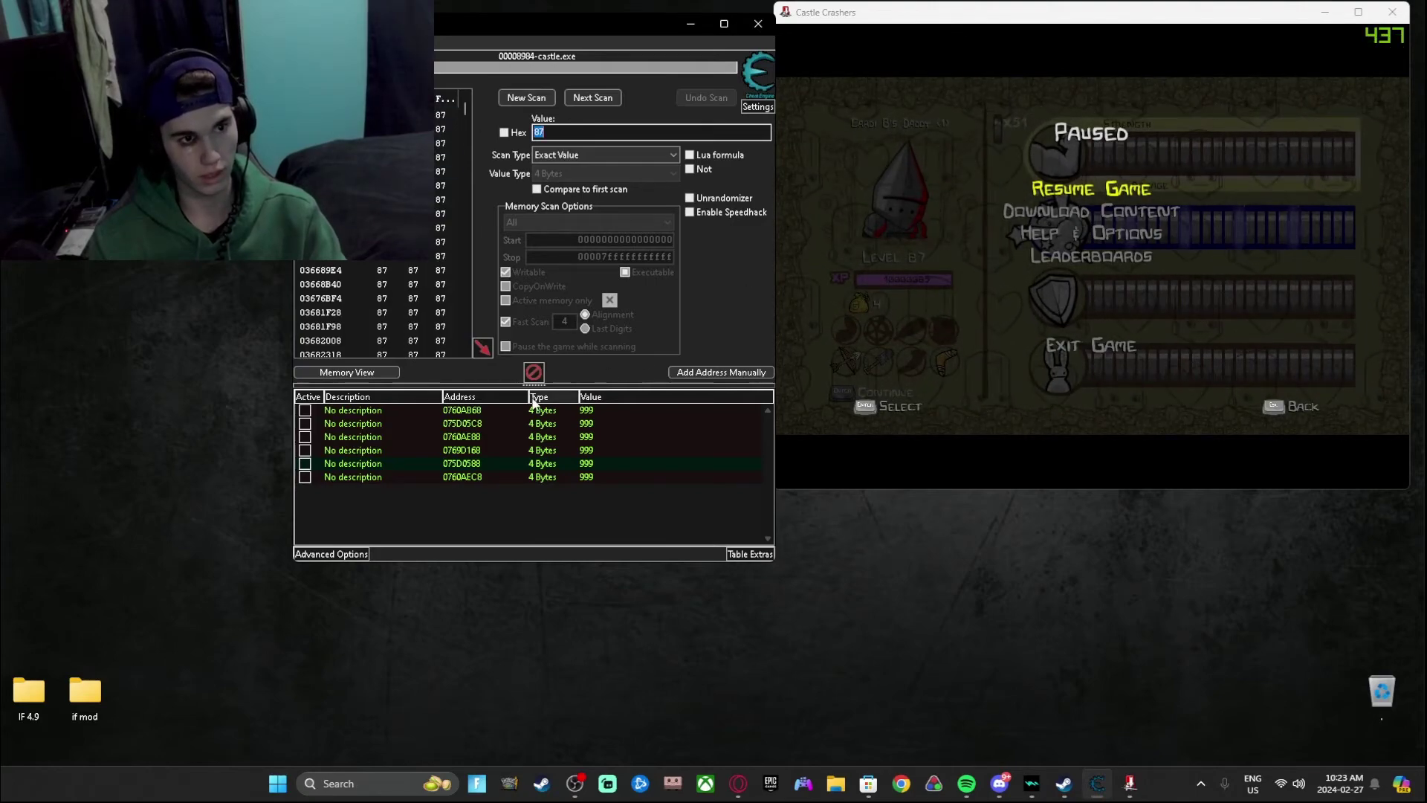
pyautogui.click(536, 375)
pyautogui.click(756, 393)
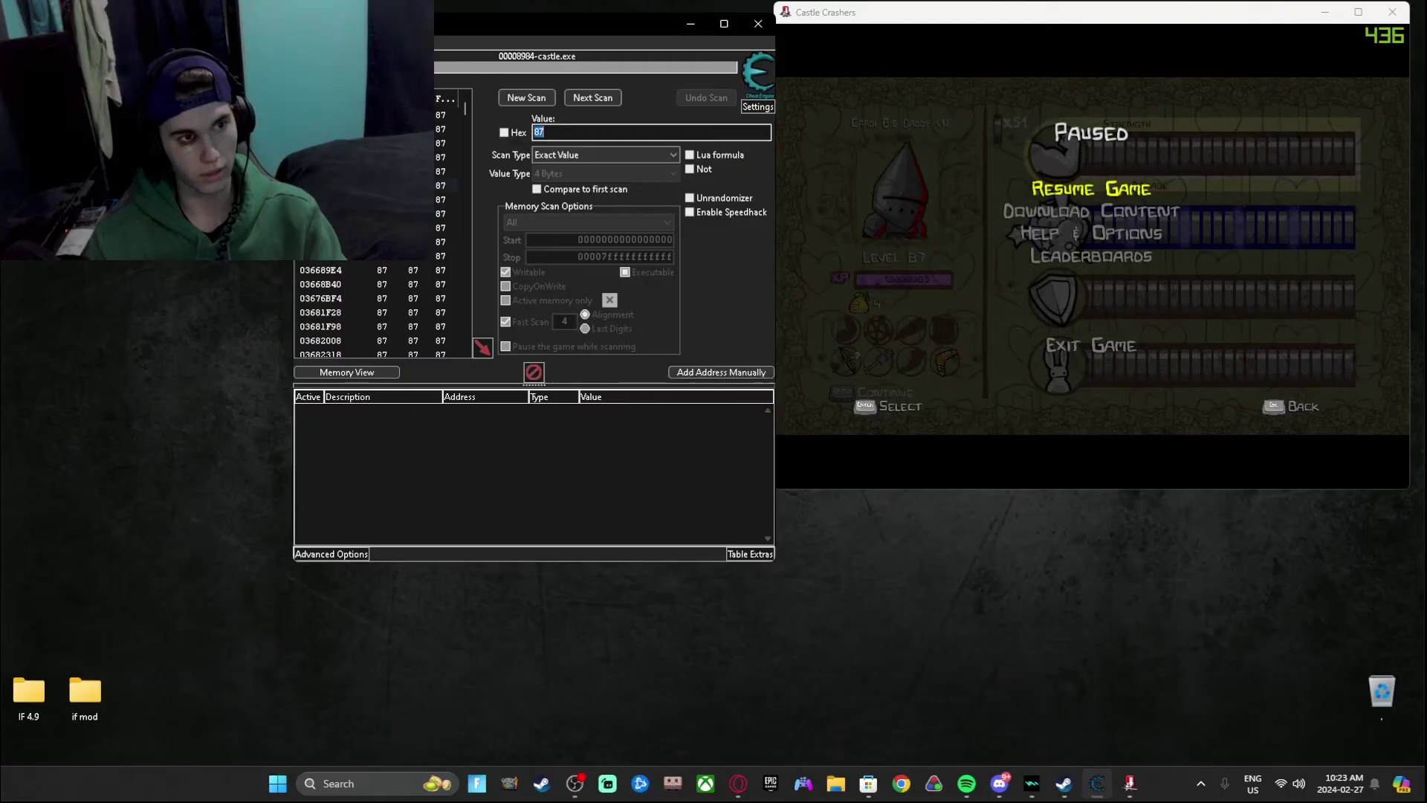
# Step: Play into the burning village fighting enemies, then pause and choose Exit To Map
pyautogui.click(935, 260)
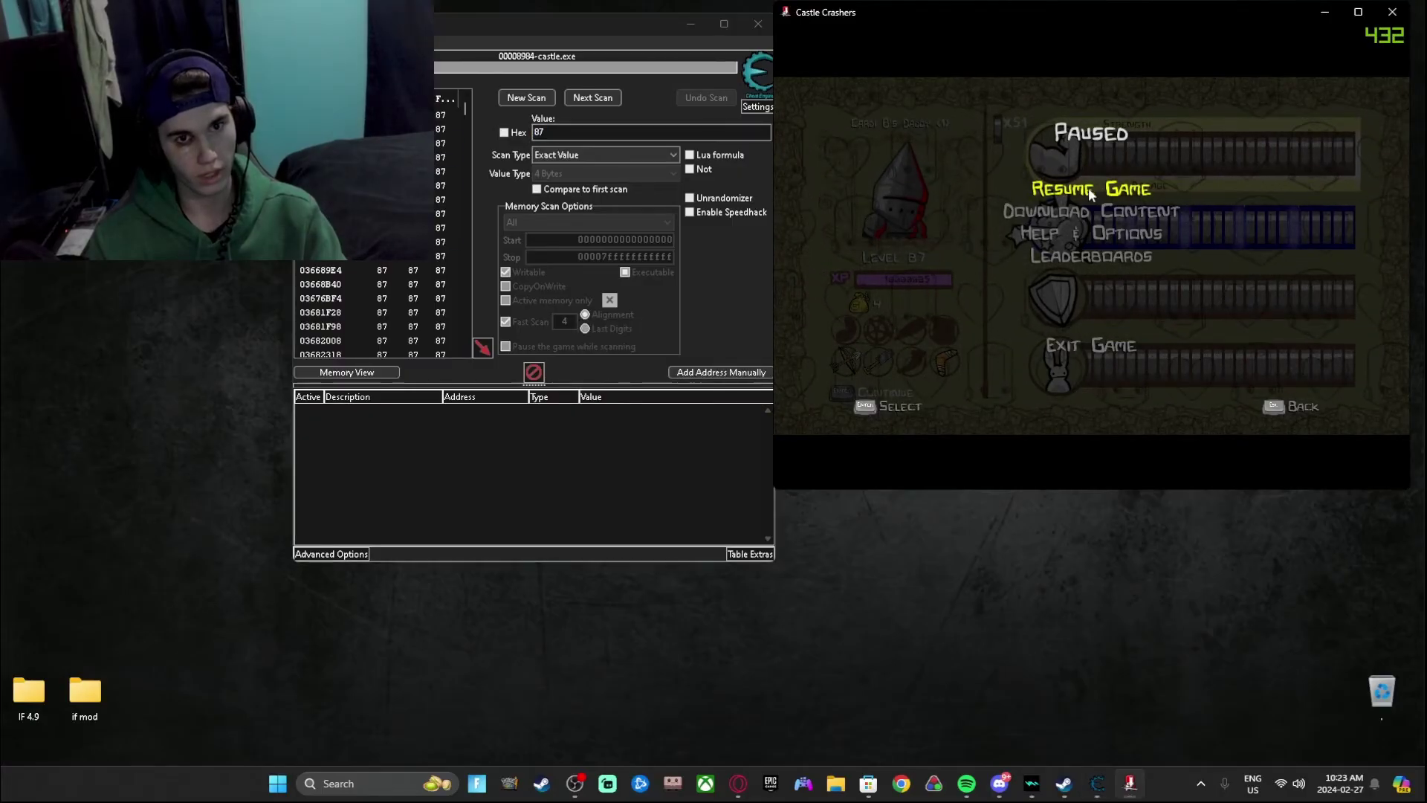
pyautogui.press('Return')
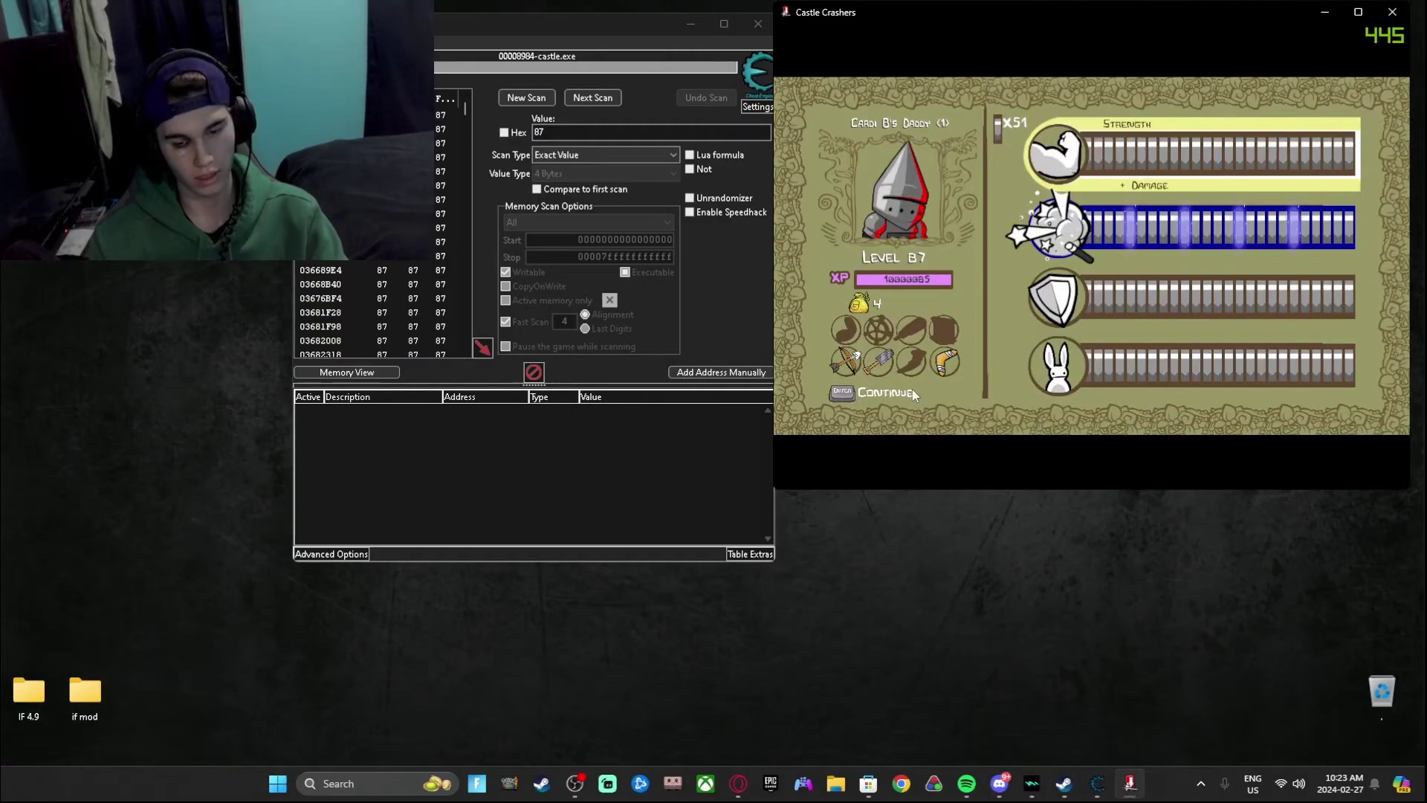
pyautogui.press('Escape')
pyautogui.press('Return')
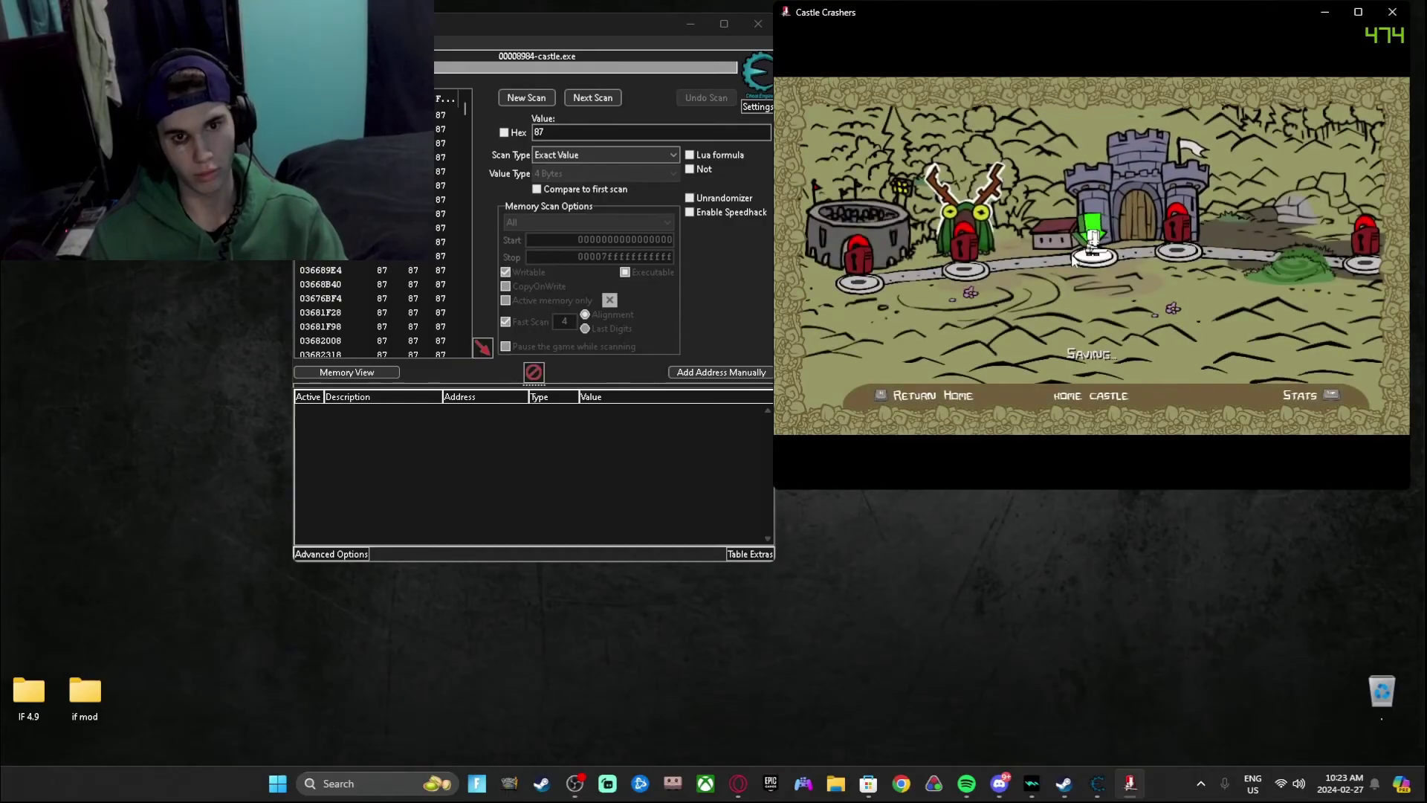
pyautogui.press('Return')
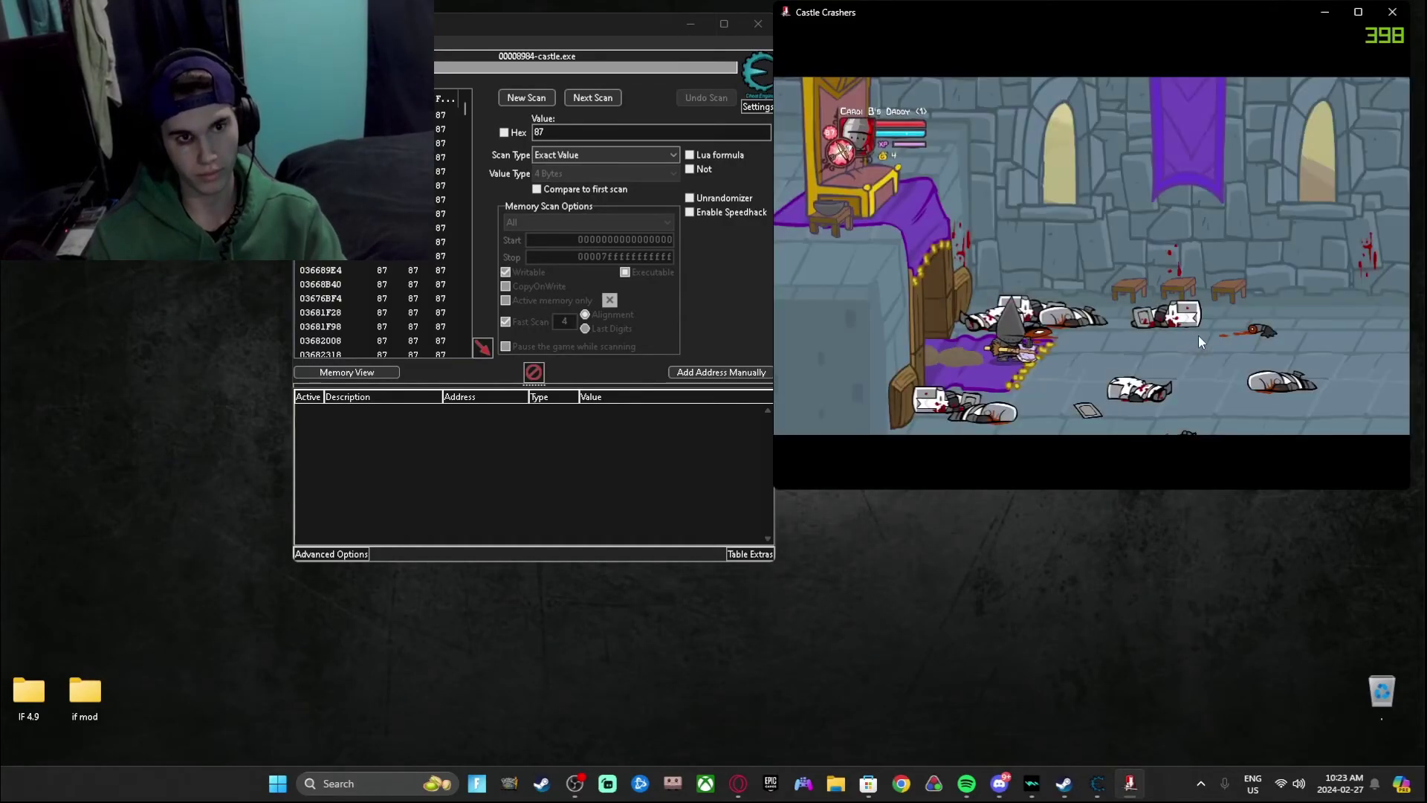
pyautogui.press('Right')
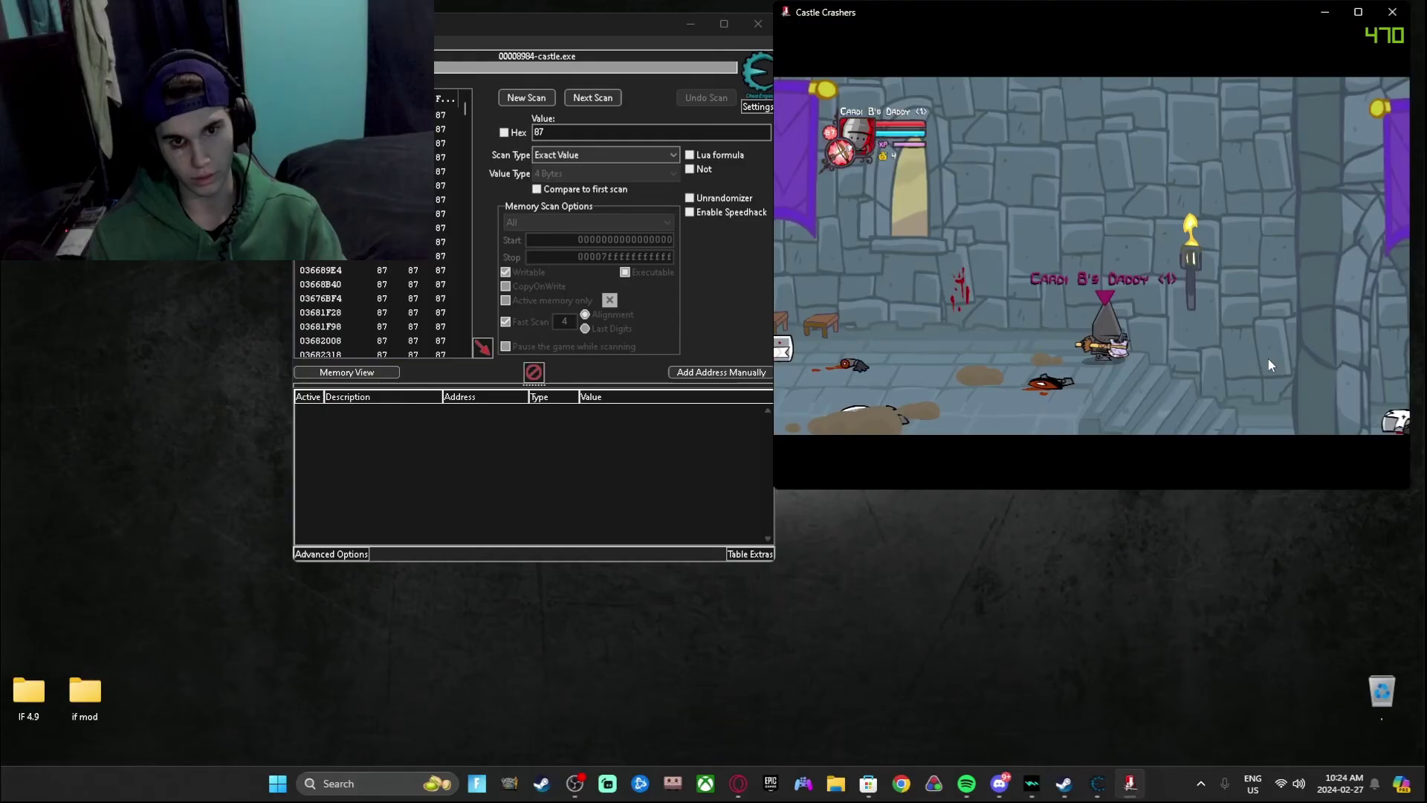
pyautogui.press('Right')
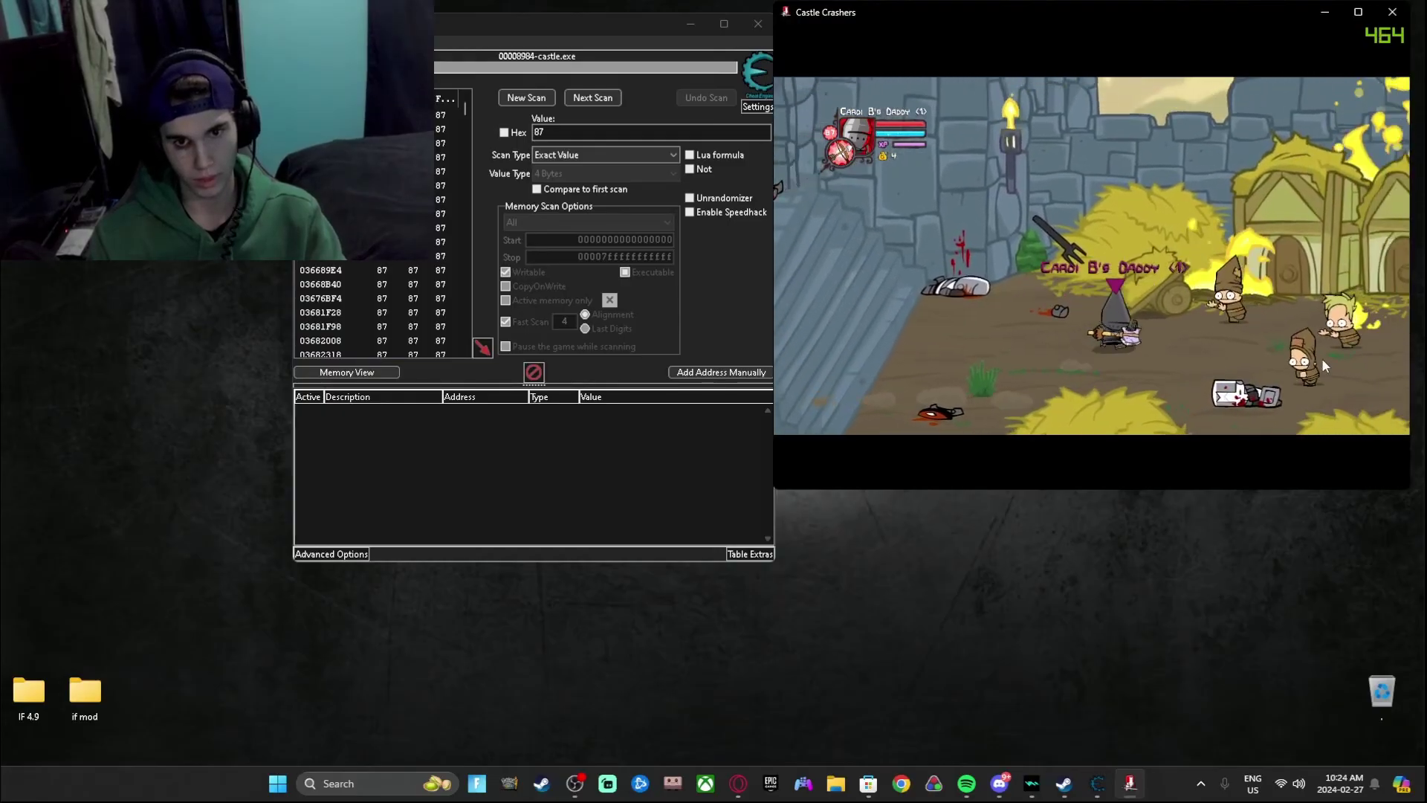
pyautogui.press('Left')
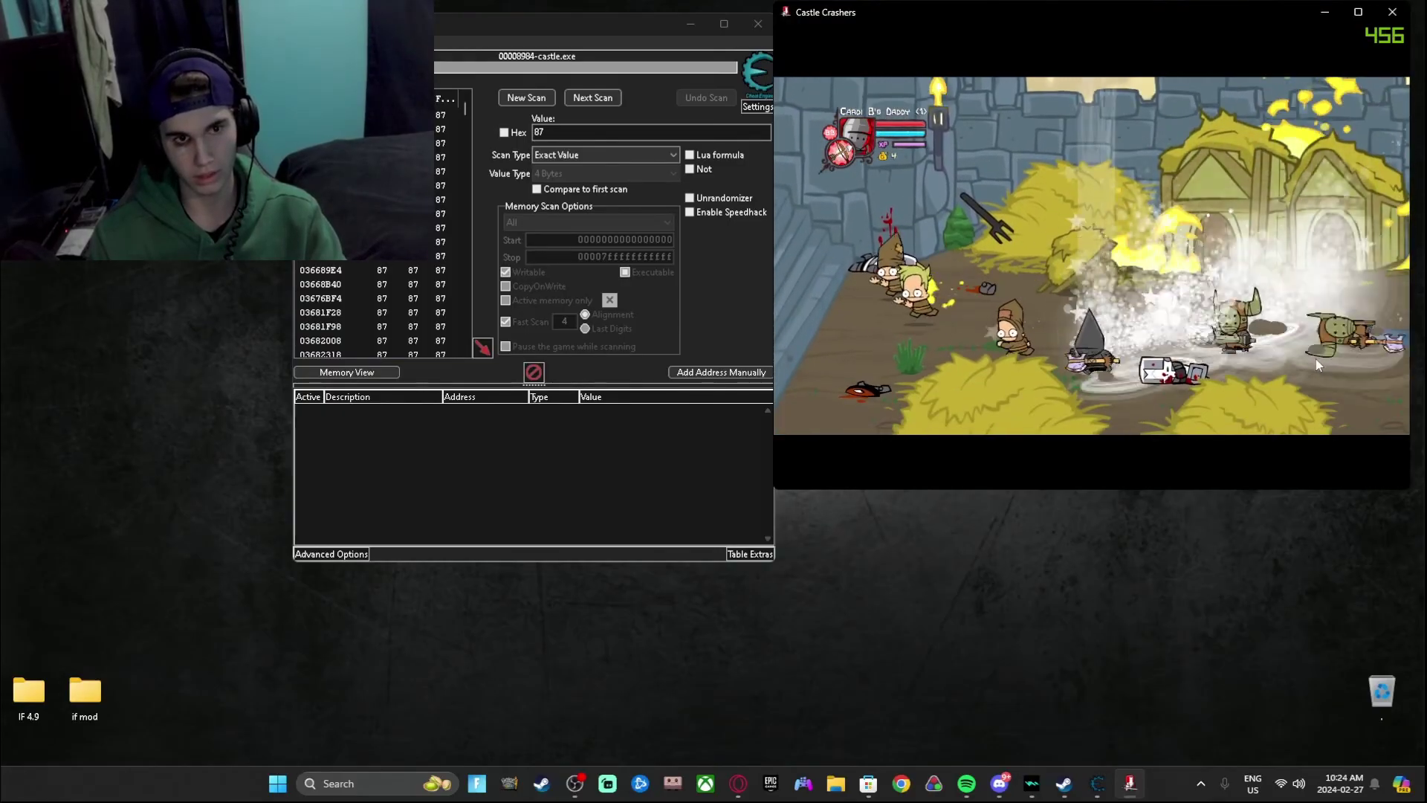
pyautogui.press('Left')
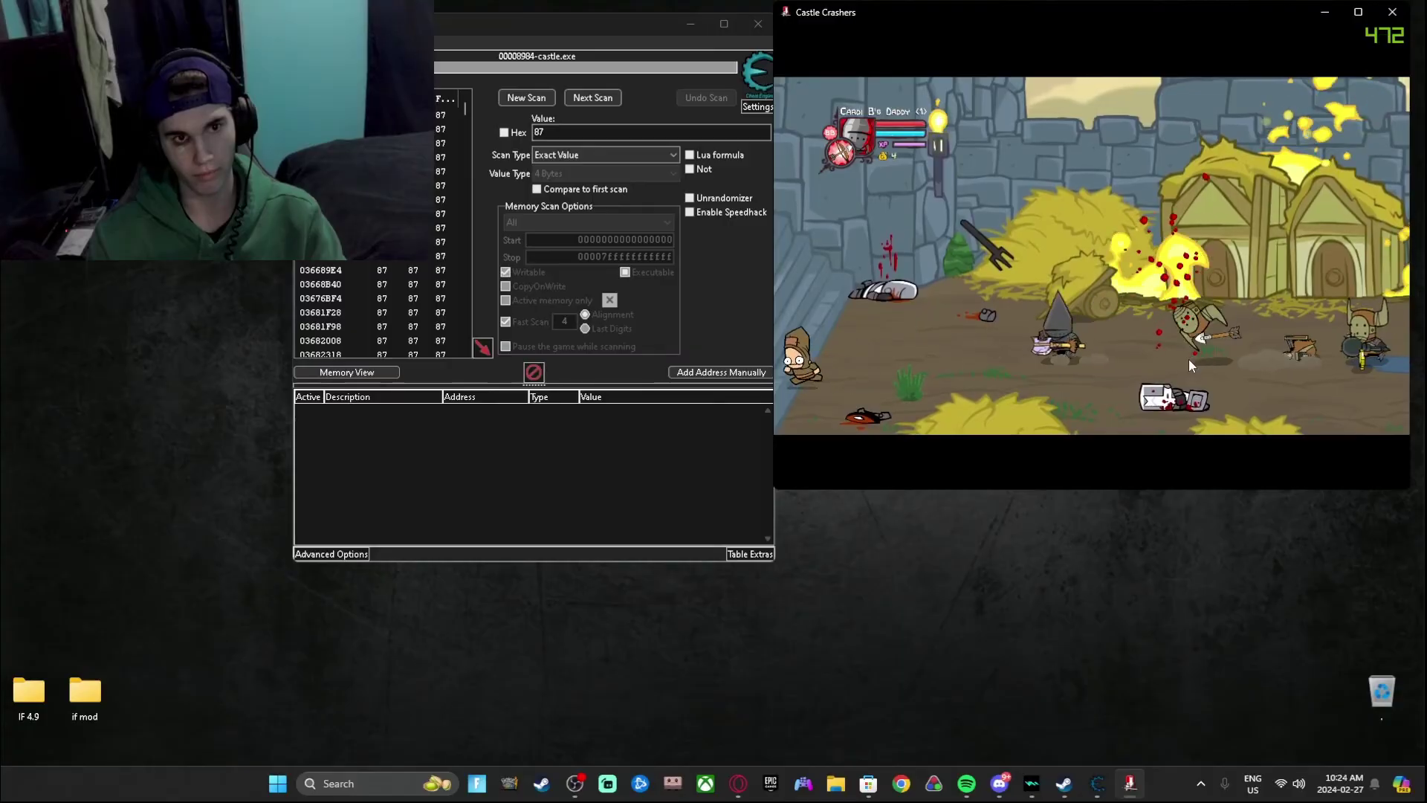
pyautogui.press('Escape')
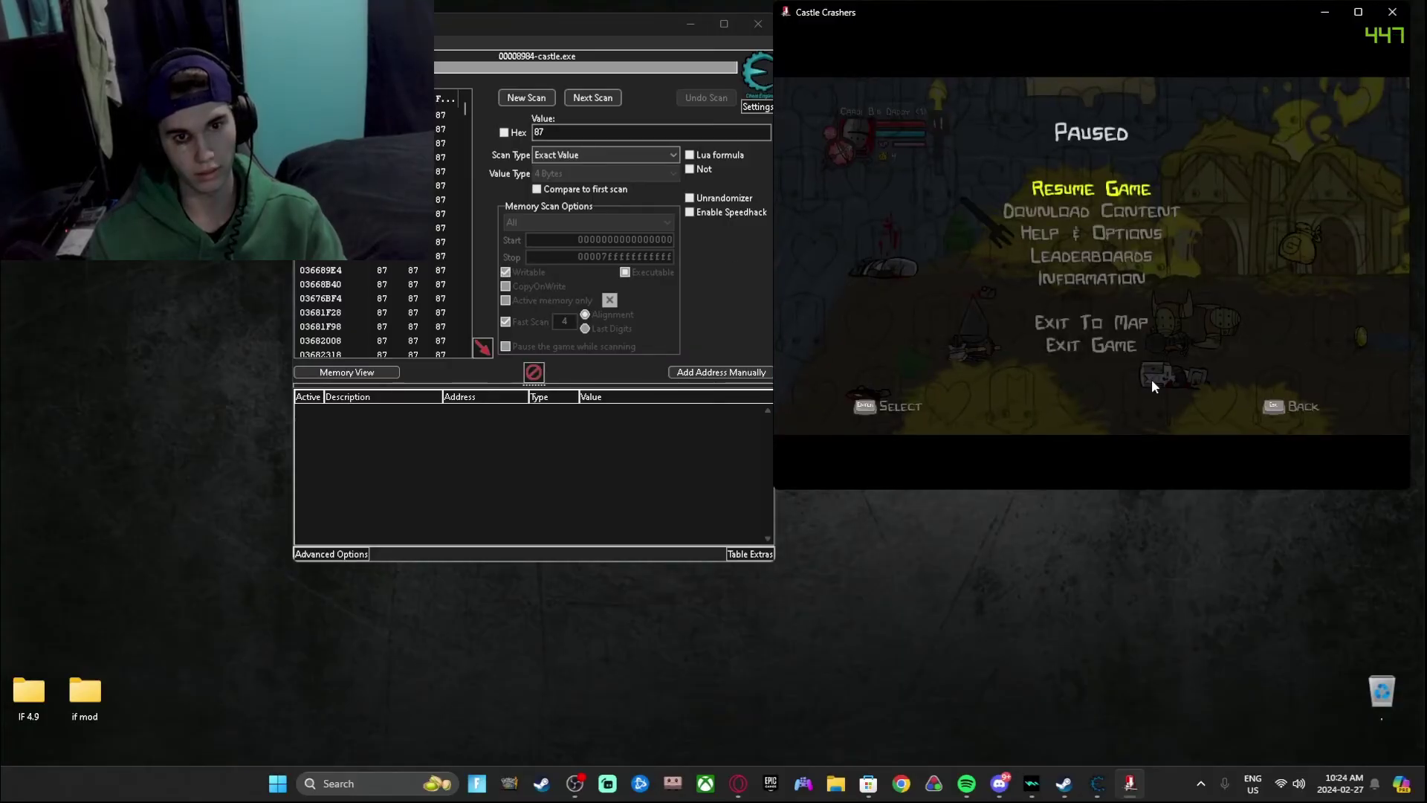
pyautogui.click(1110, 327)
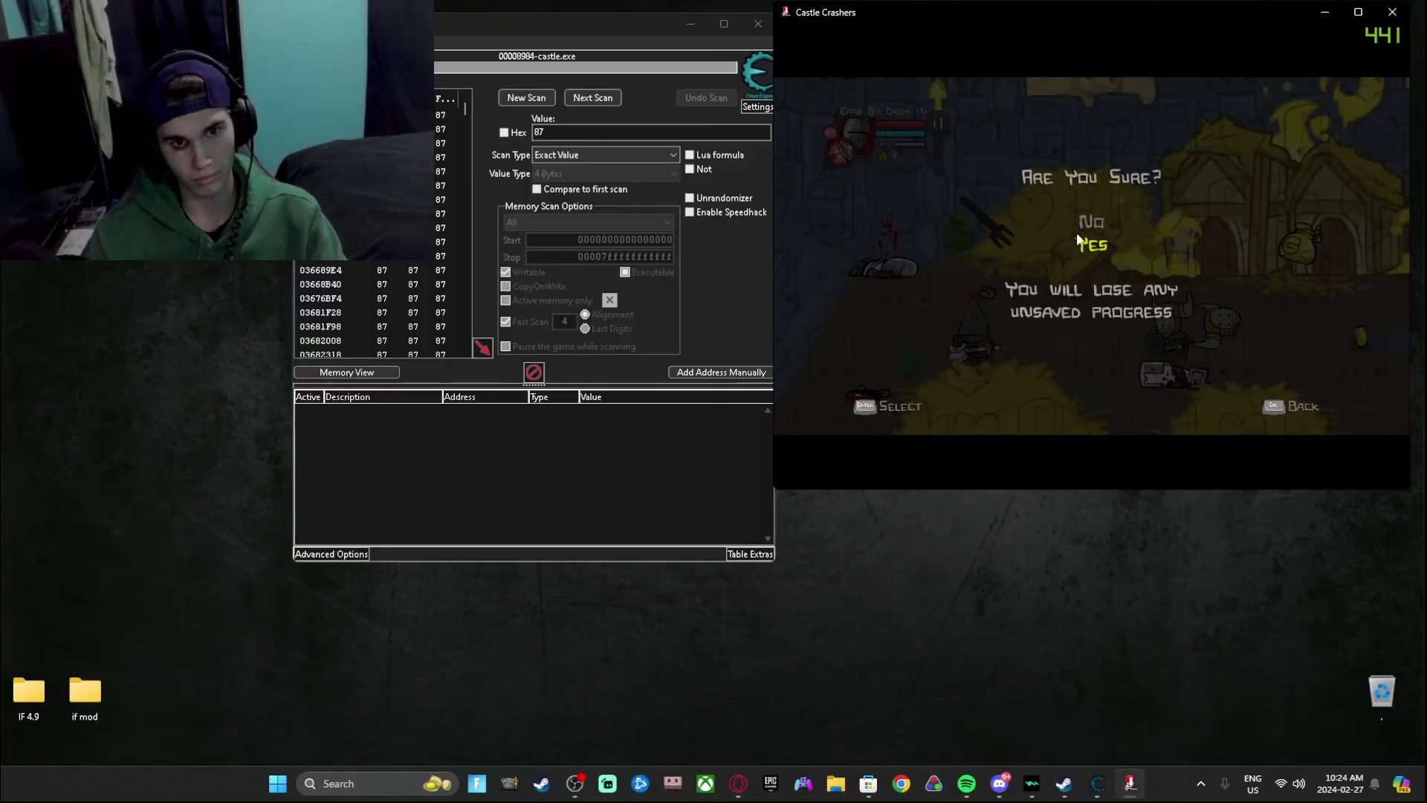
# Step: Leave the level, rescan for level 88, and set the three found addresses to 256
pyautogui.click(1091, 246)
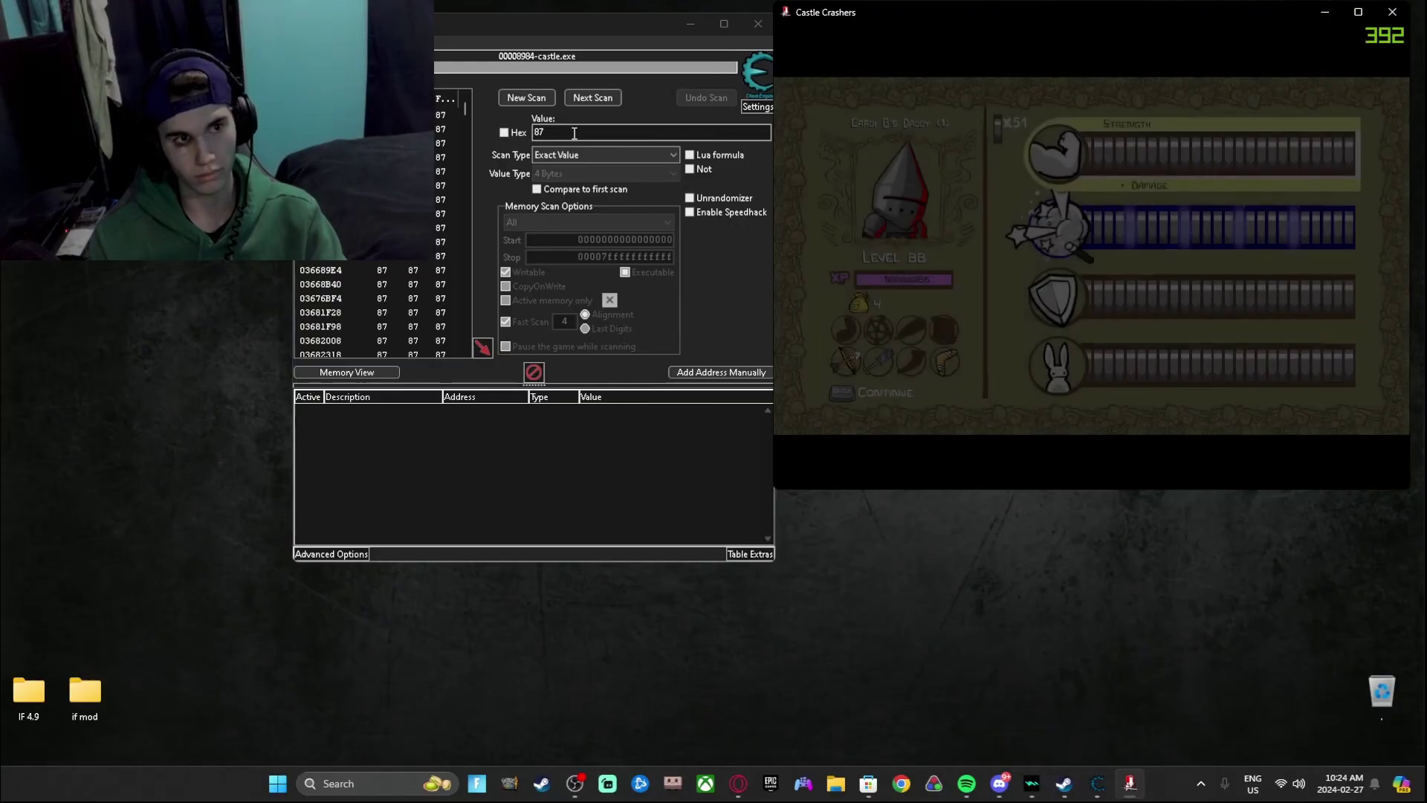
pyautogui.click(574, 132)
pyautogui.write('88')
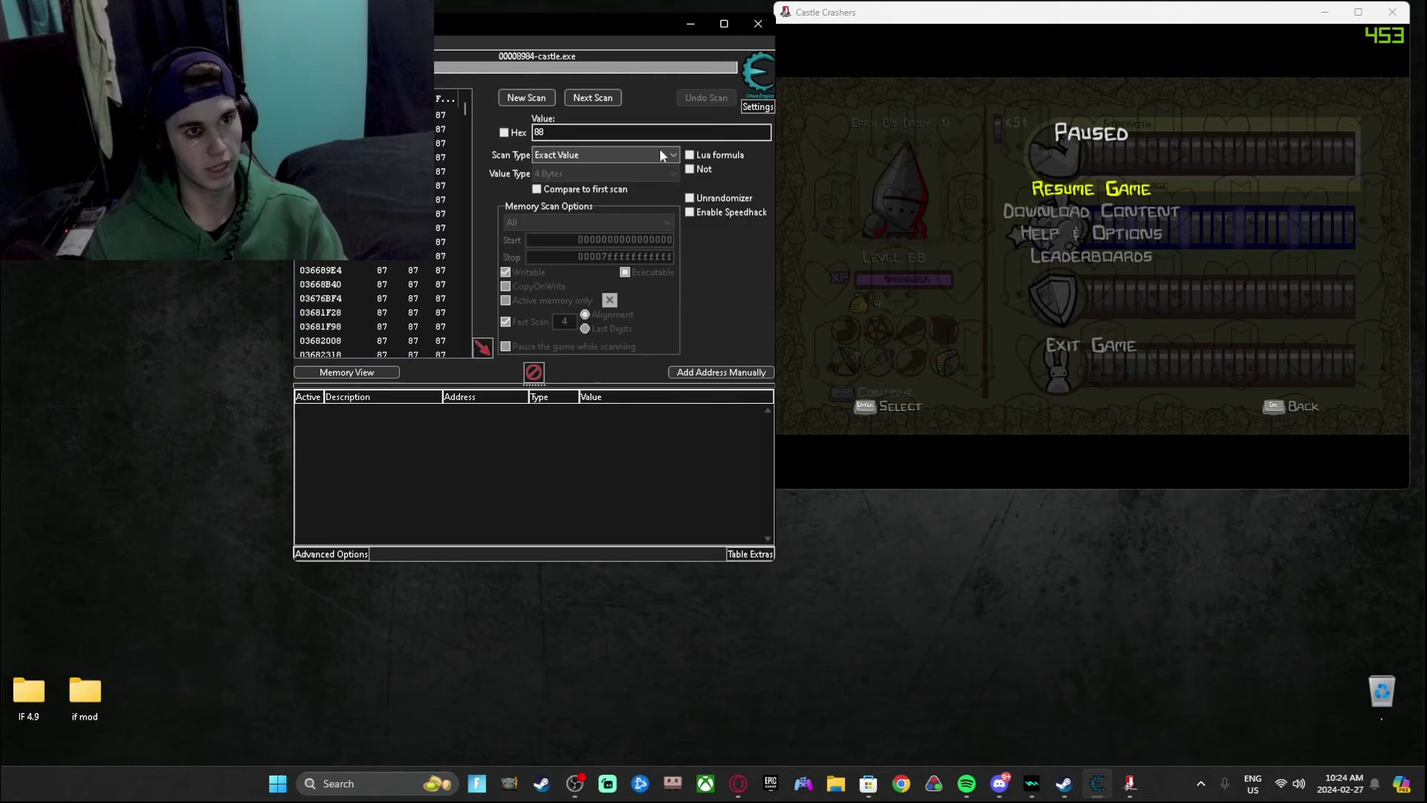
pyautogui.click(607, 96)
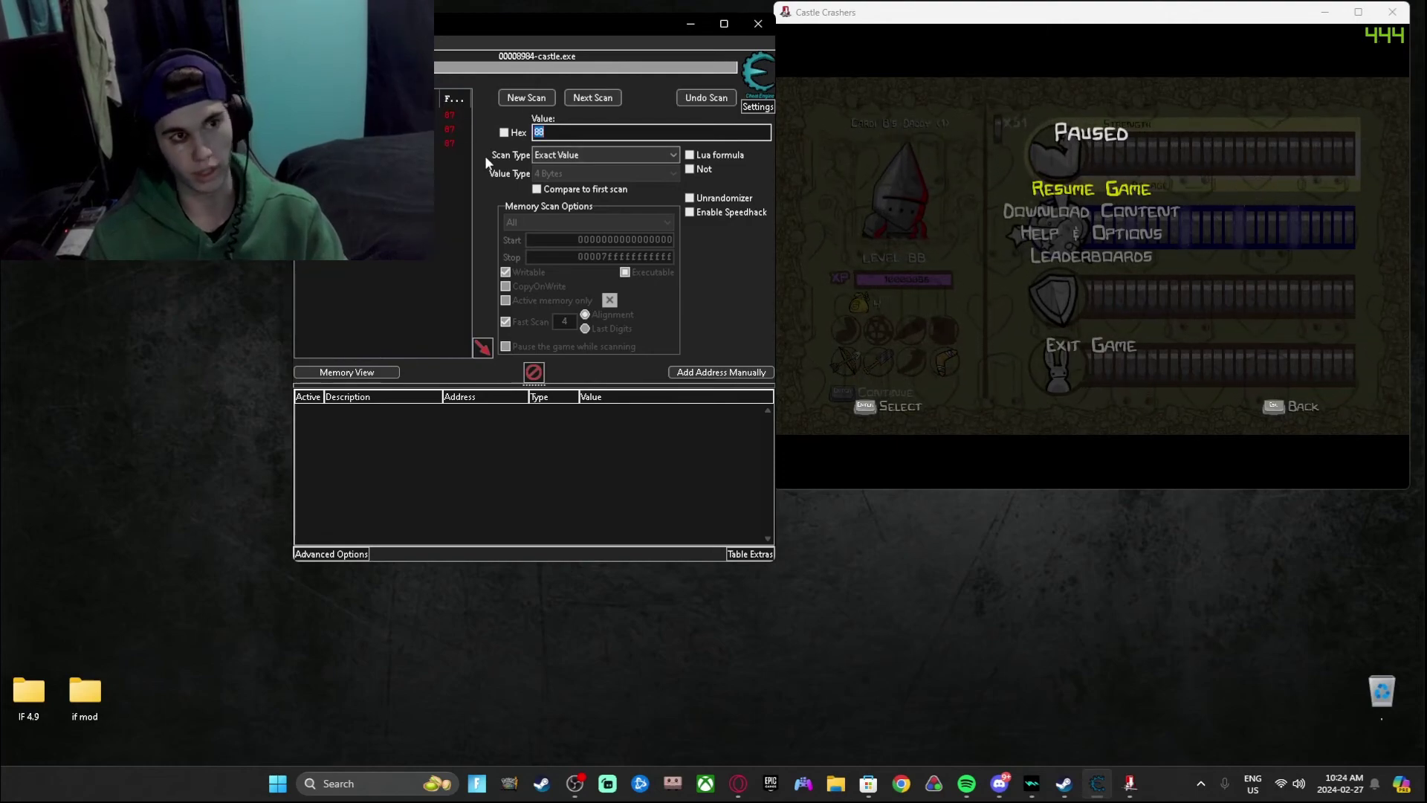
pyautogui.doubleClick(451, 142)
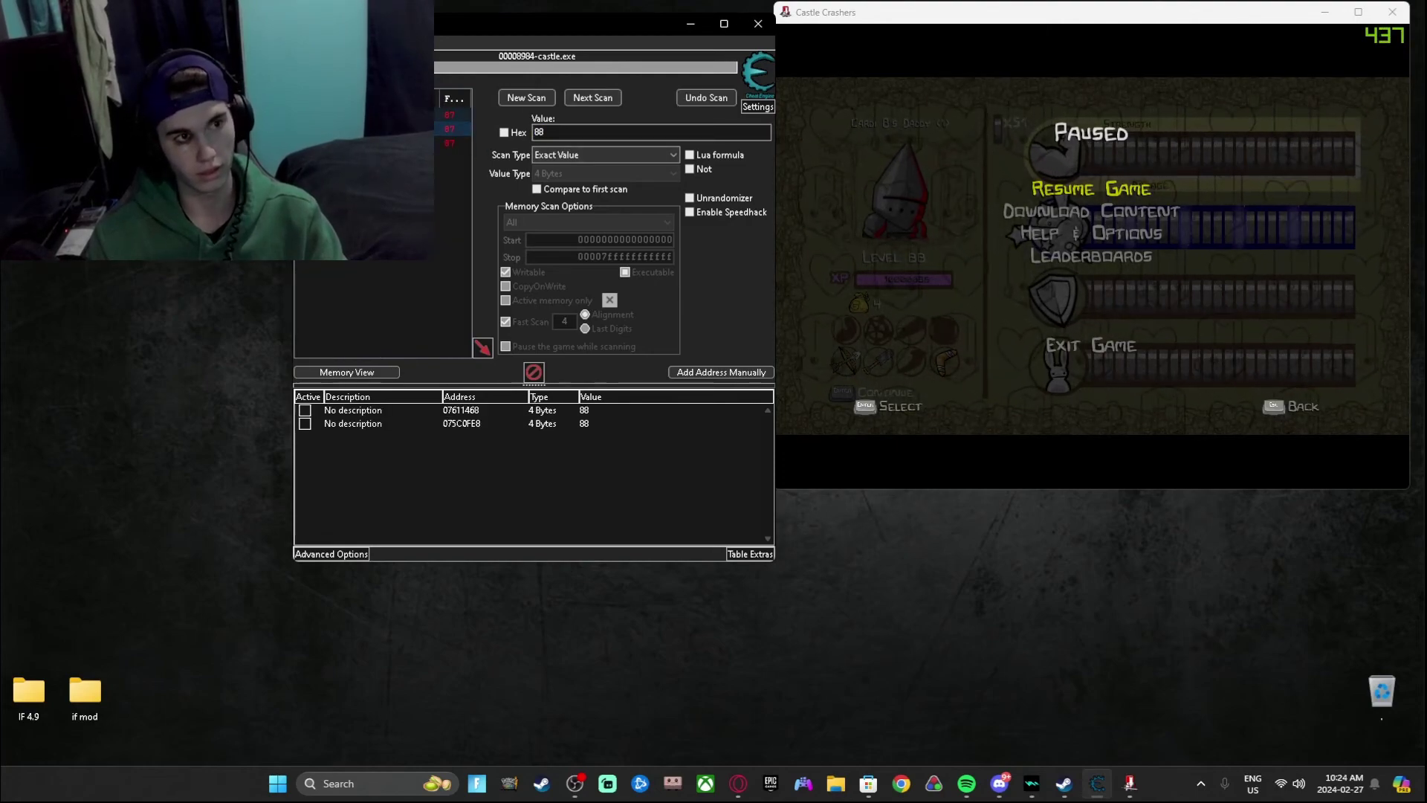
pyautogui.doubleClick(585, 410)
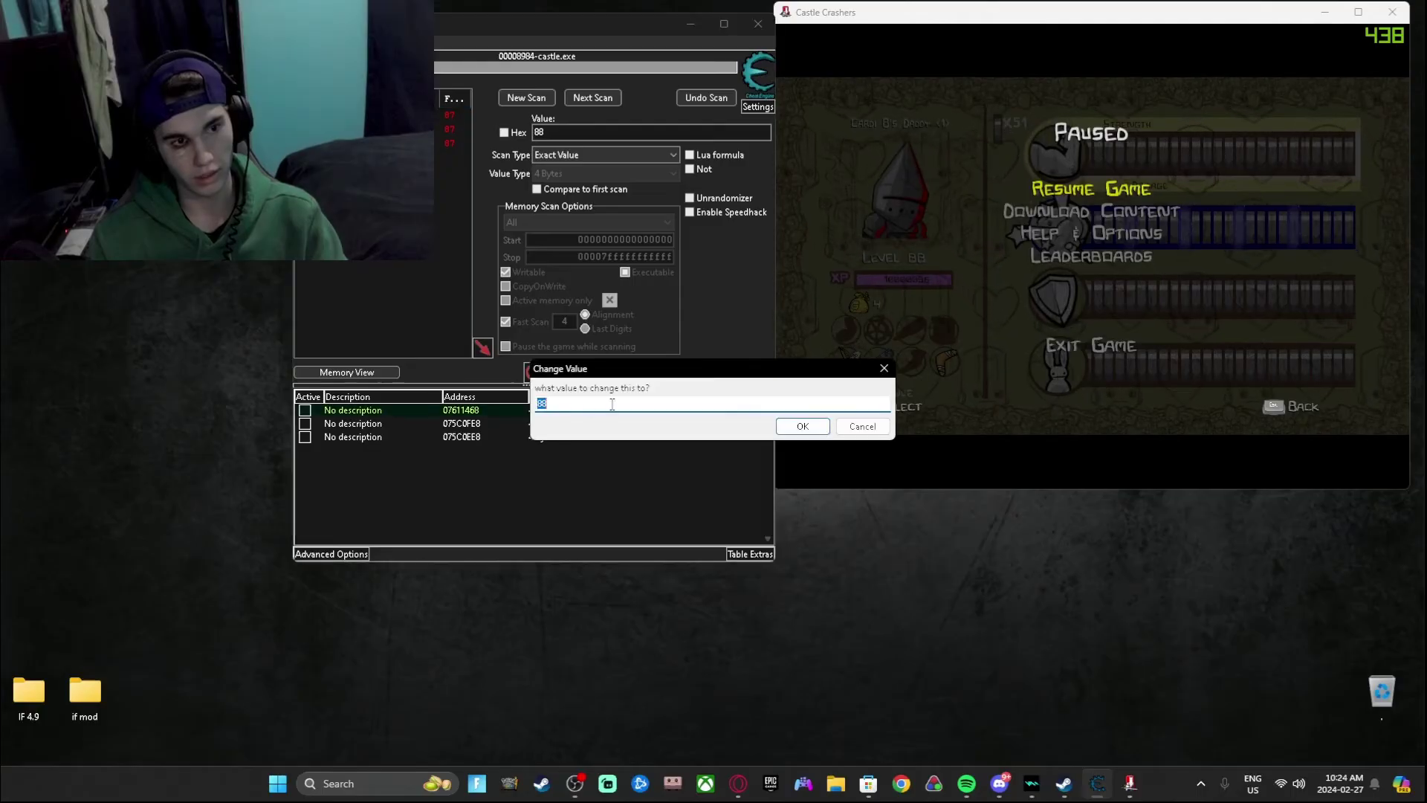
pyautogui.click(882, 370)
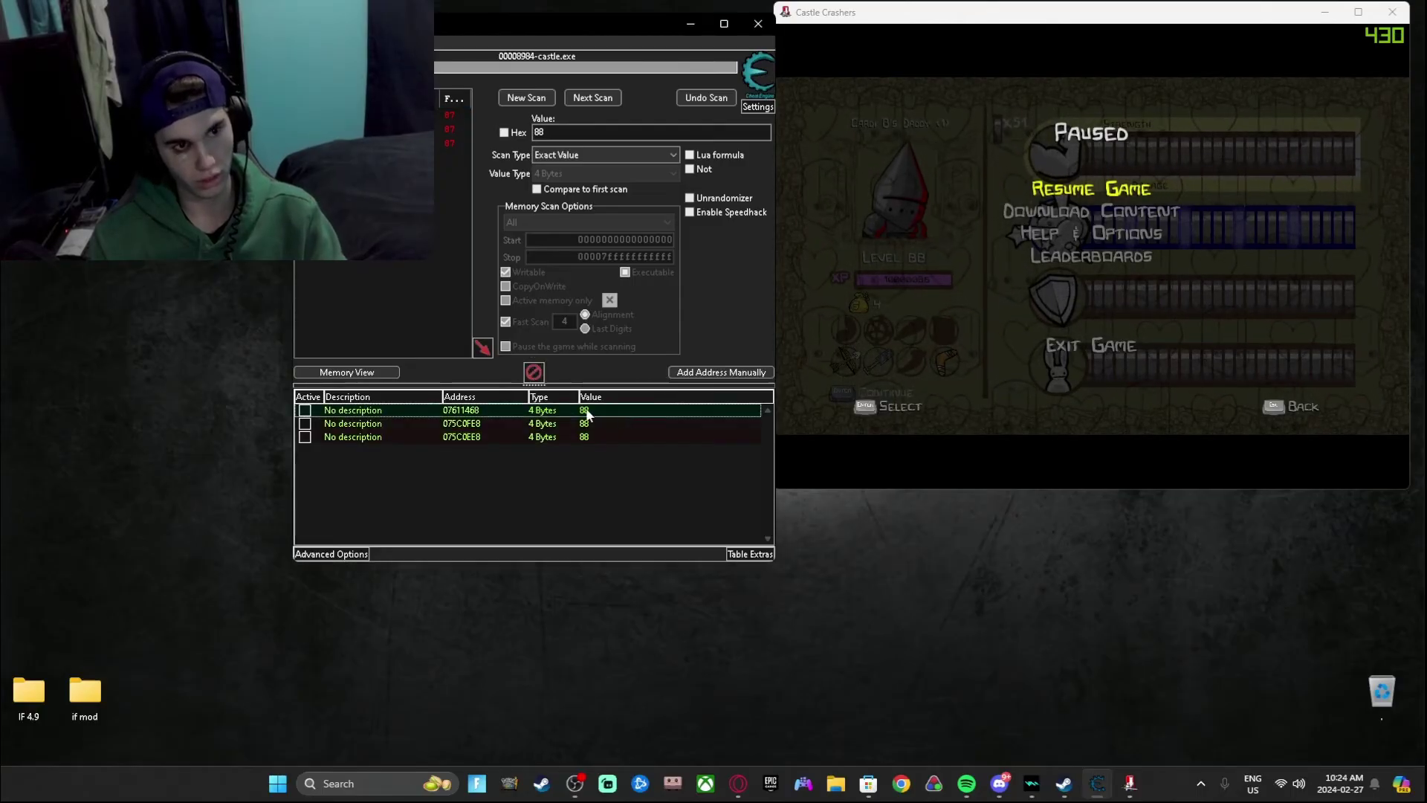
pyautogui.doubleClick(587, 412)
pyautogui.write('256')
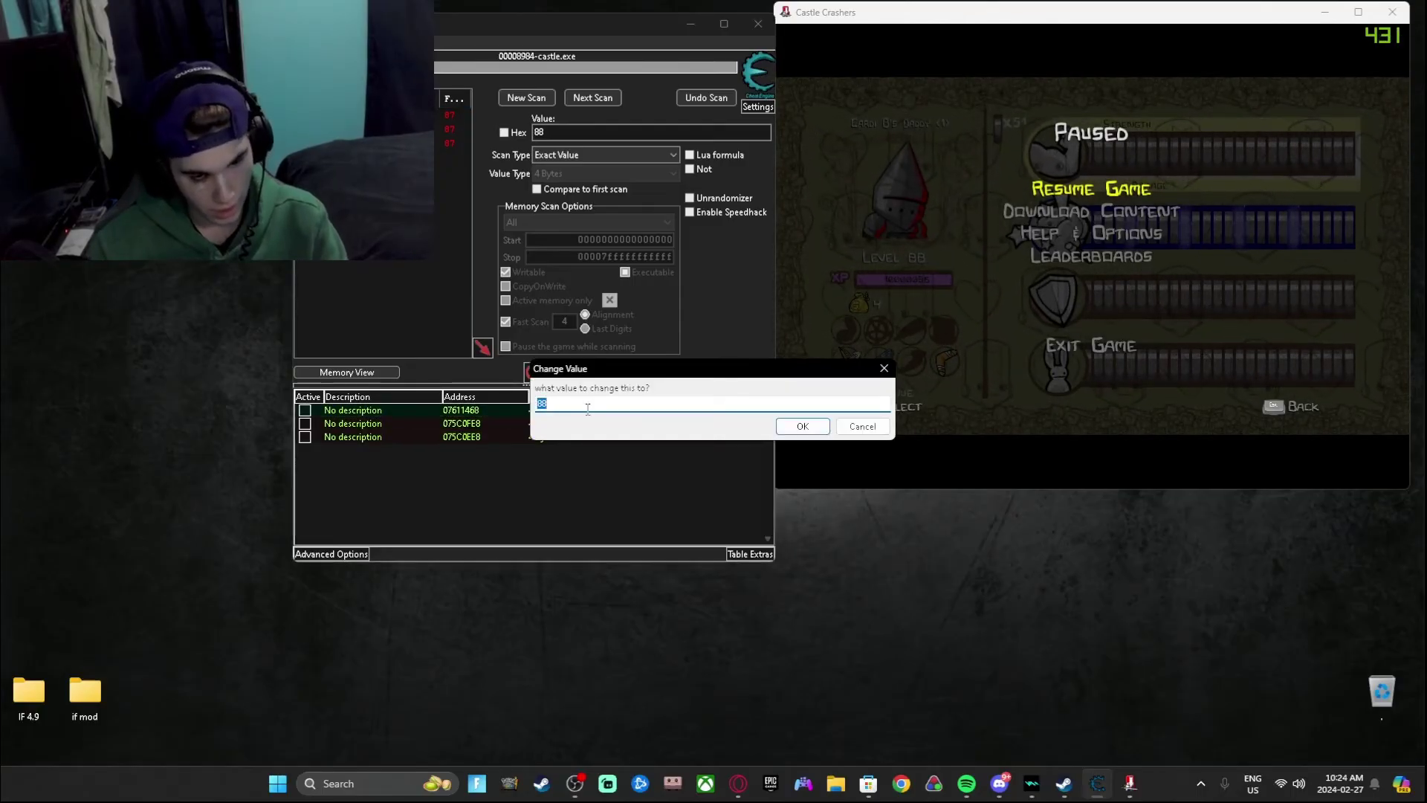
pyautogui.click(802, 426)
# Step: Resume the game and reload the stats screen showing Level 256
pyautogui.click(953, 306)
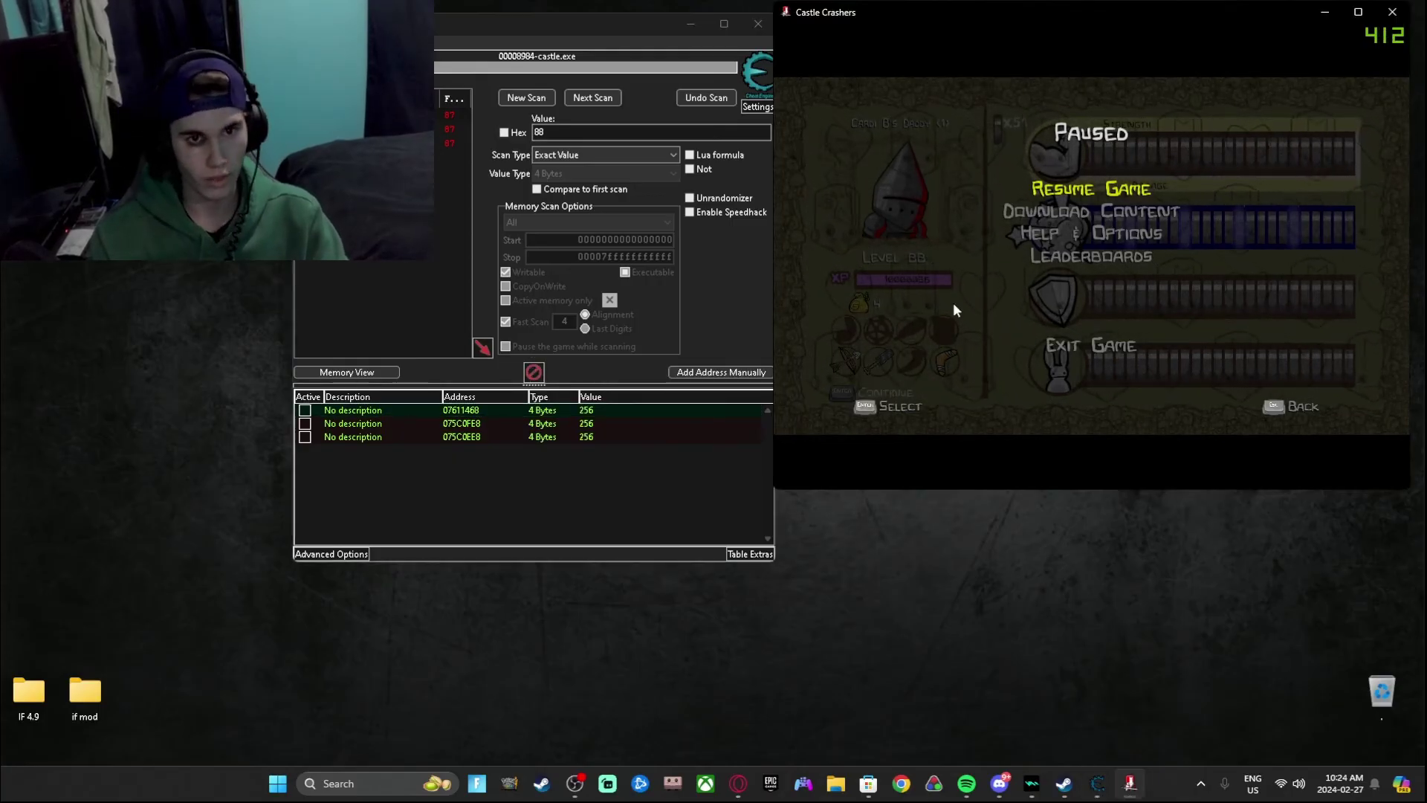
pyautogui.click(1087, 192)
pyautogui.press('Return')
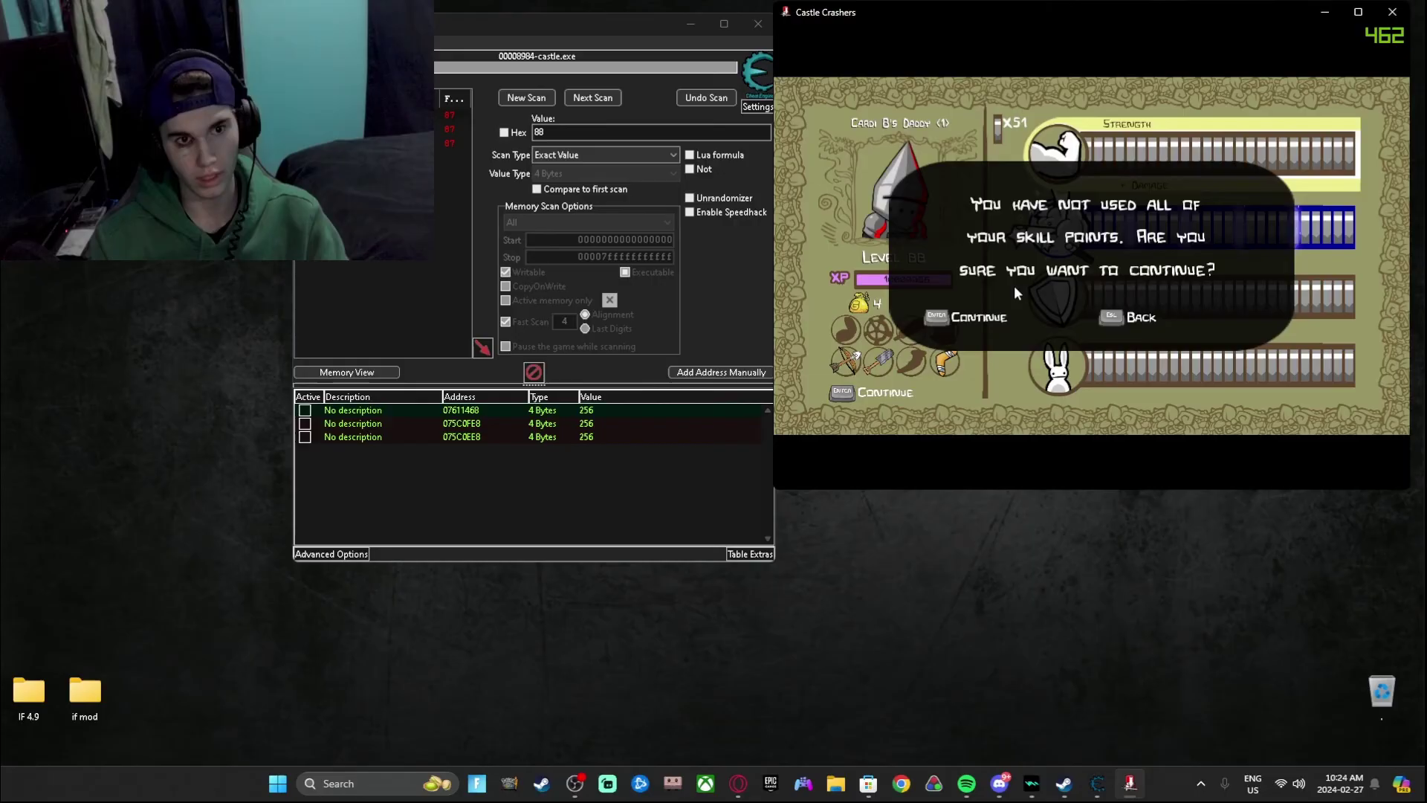
pyautogui.press('Return')
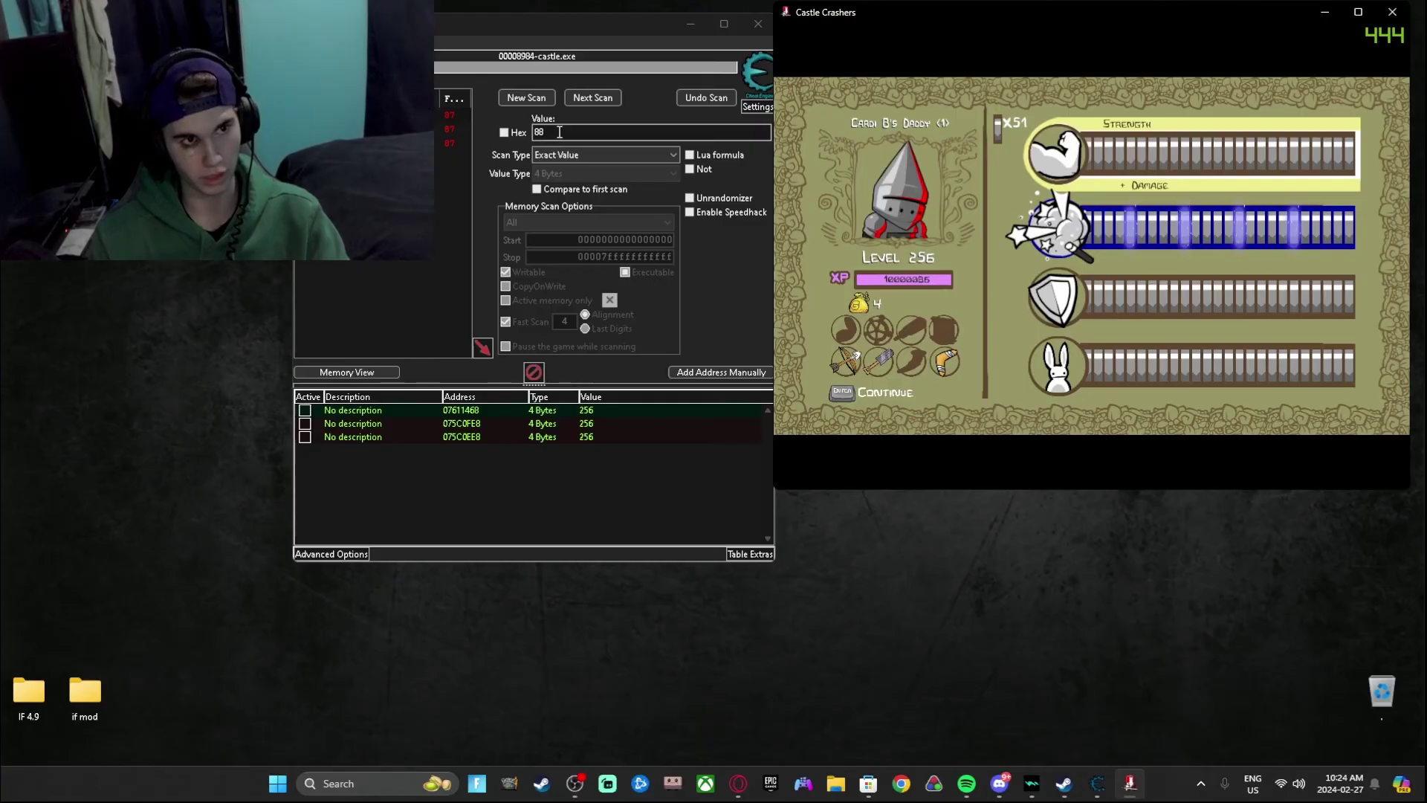
# Step: Run a new first scan for the coin value 4 and delete the three old level entries
pyautogui.click(558, 132)
pyautogui.write('4')
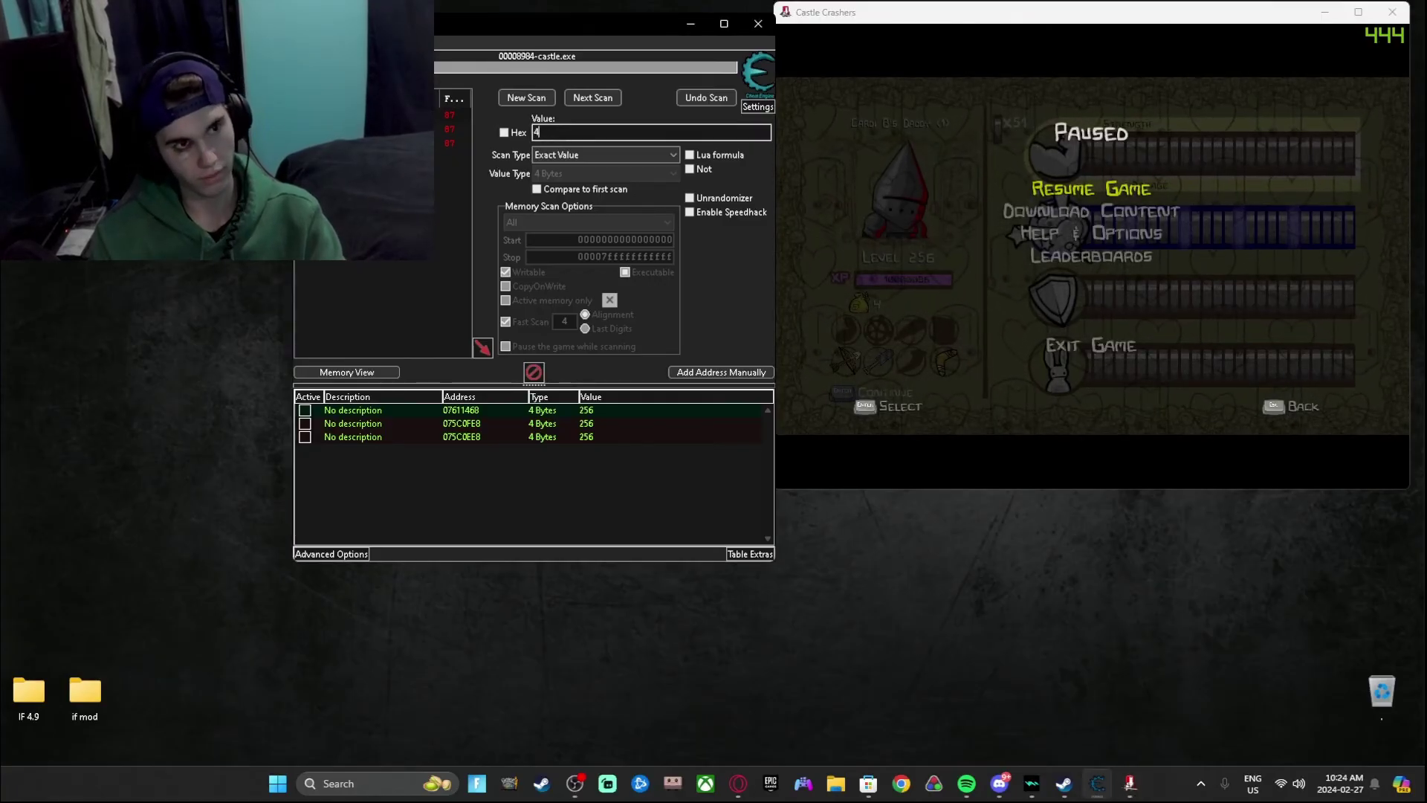
pyautogui.click(538, 102)
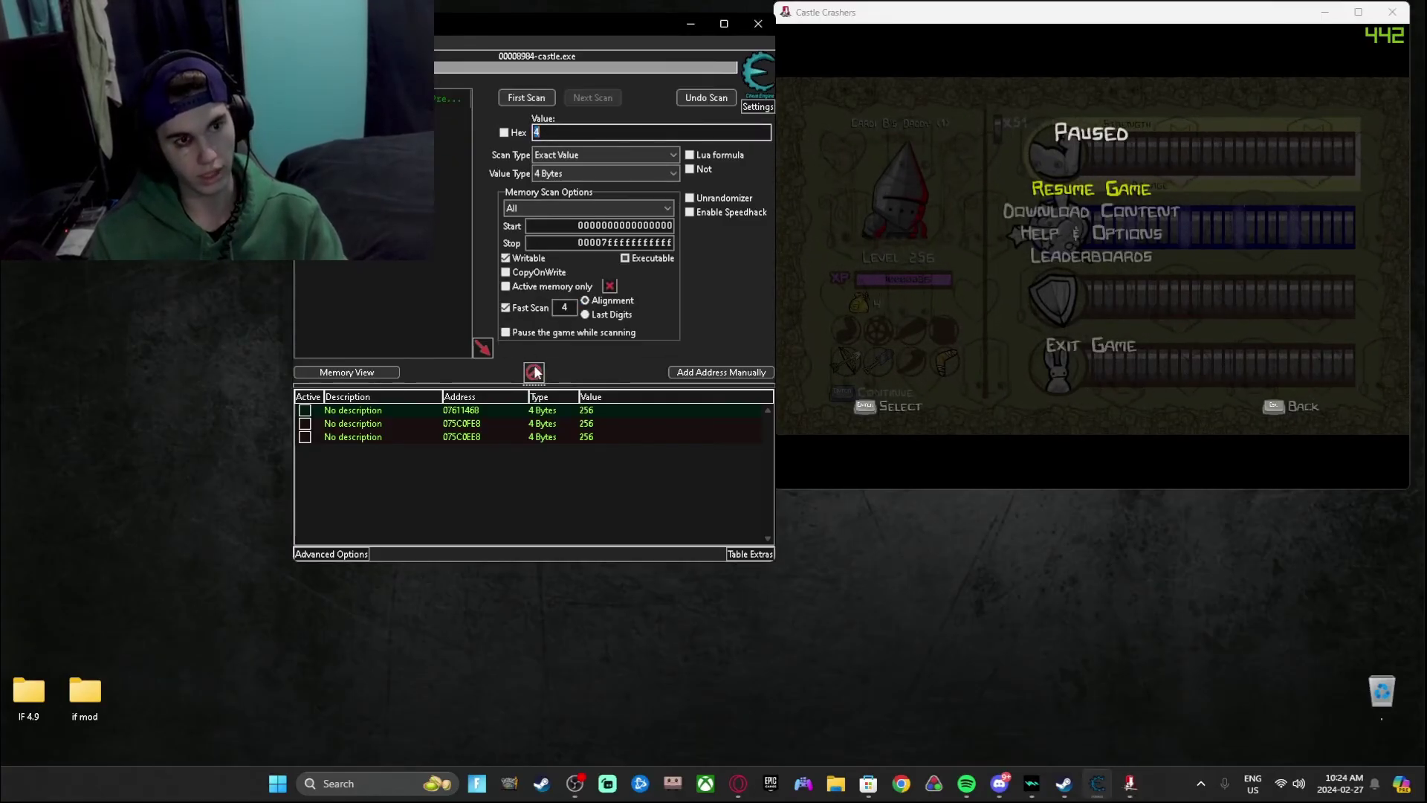
pyautogui.click(526, 98)
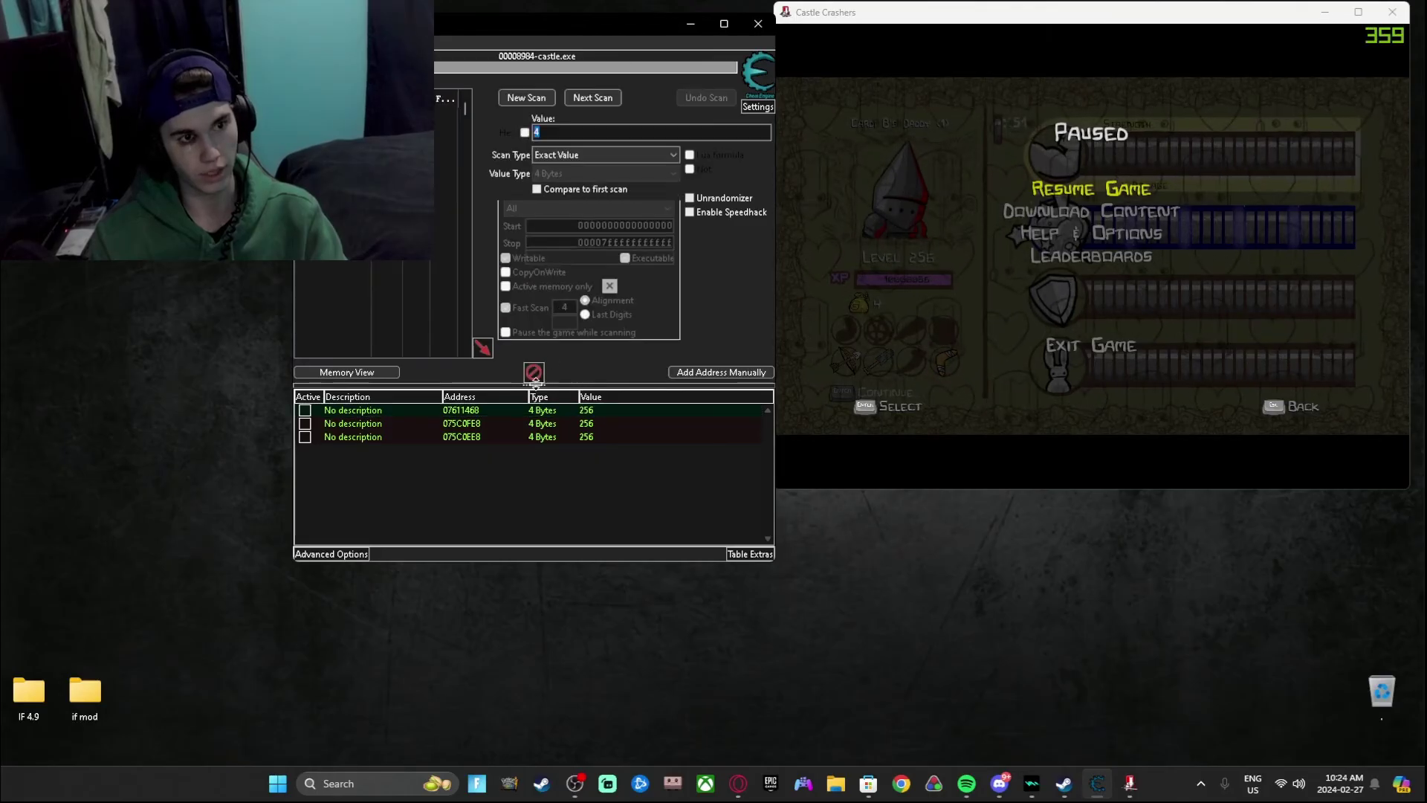
pyautogui.click(533, 371)
pyautogui.click(758, 391)
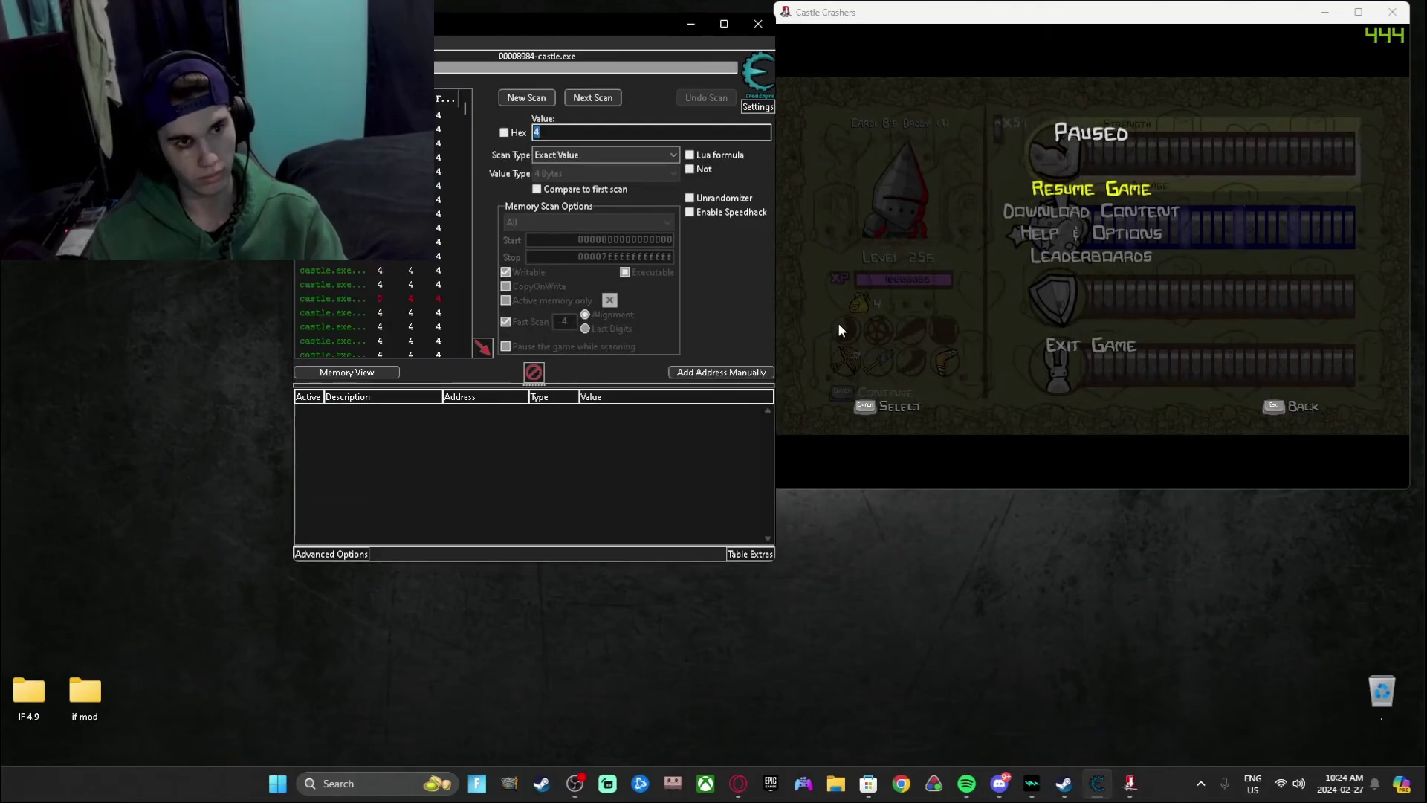
# Step: Resume the game and leave the stats screen despite unused skill points
pyautogui.click(897, 319)
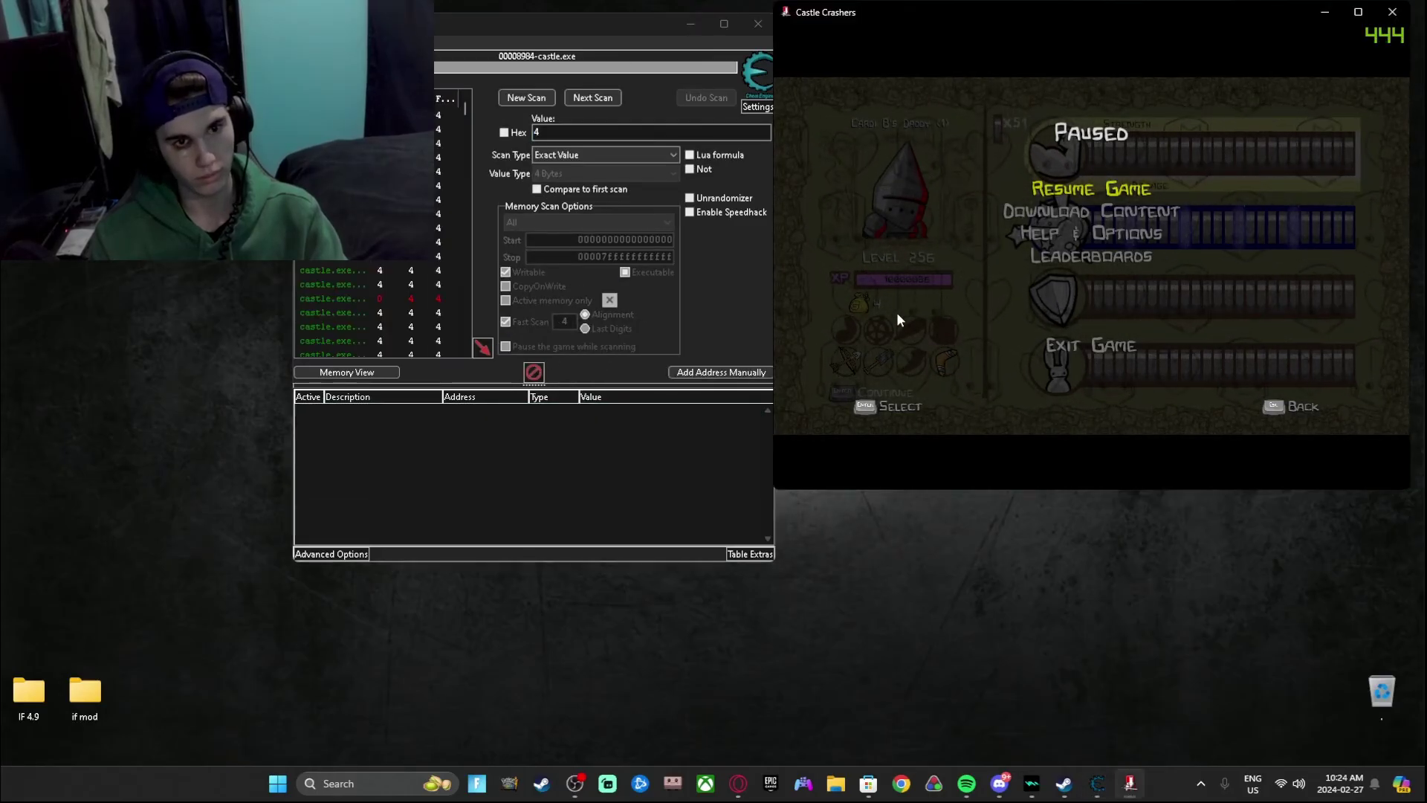
pyautogui.click(1088, 189)
pyautogui.click(917, 380)
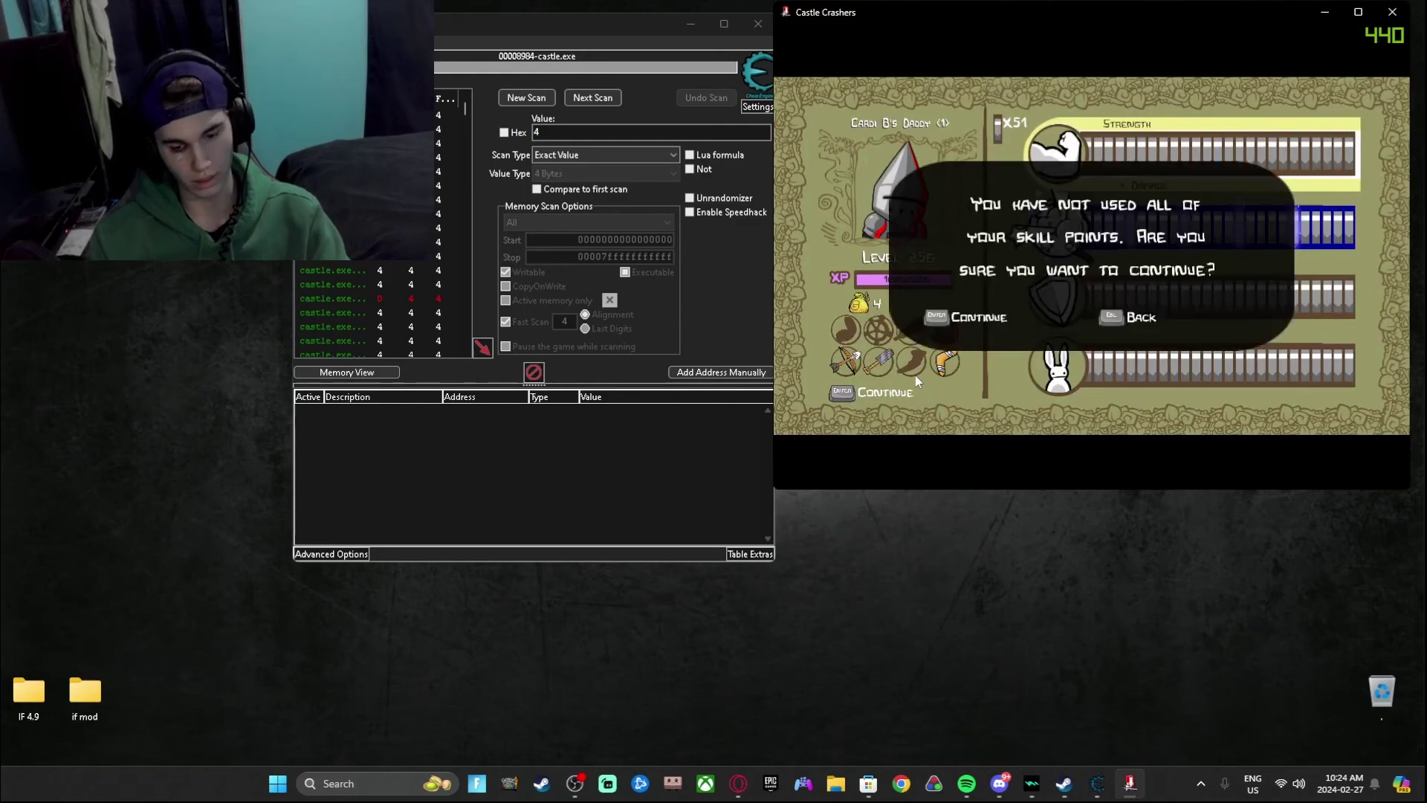
pyautogui.press('Return')
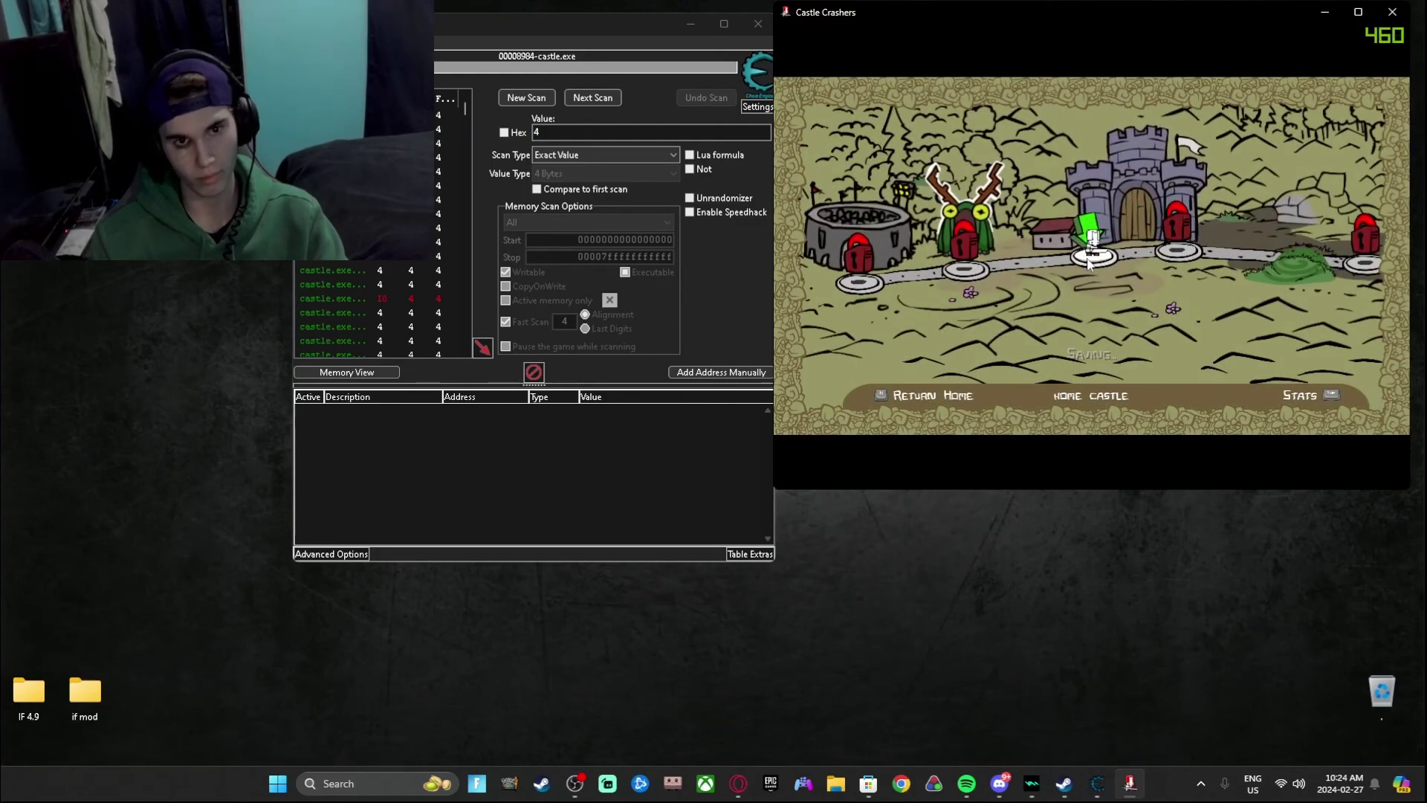
# Step: Enter Home Castle, fight through to the burning village, then exit to the map
pyautogui.press('Return')
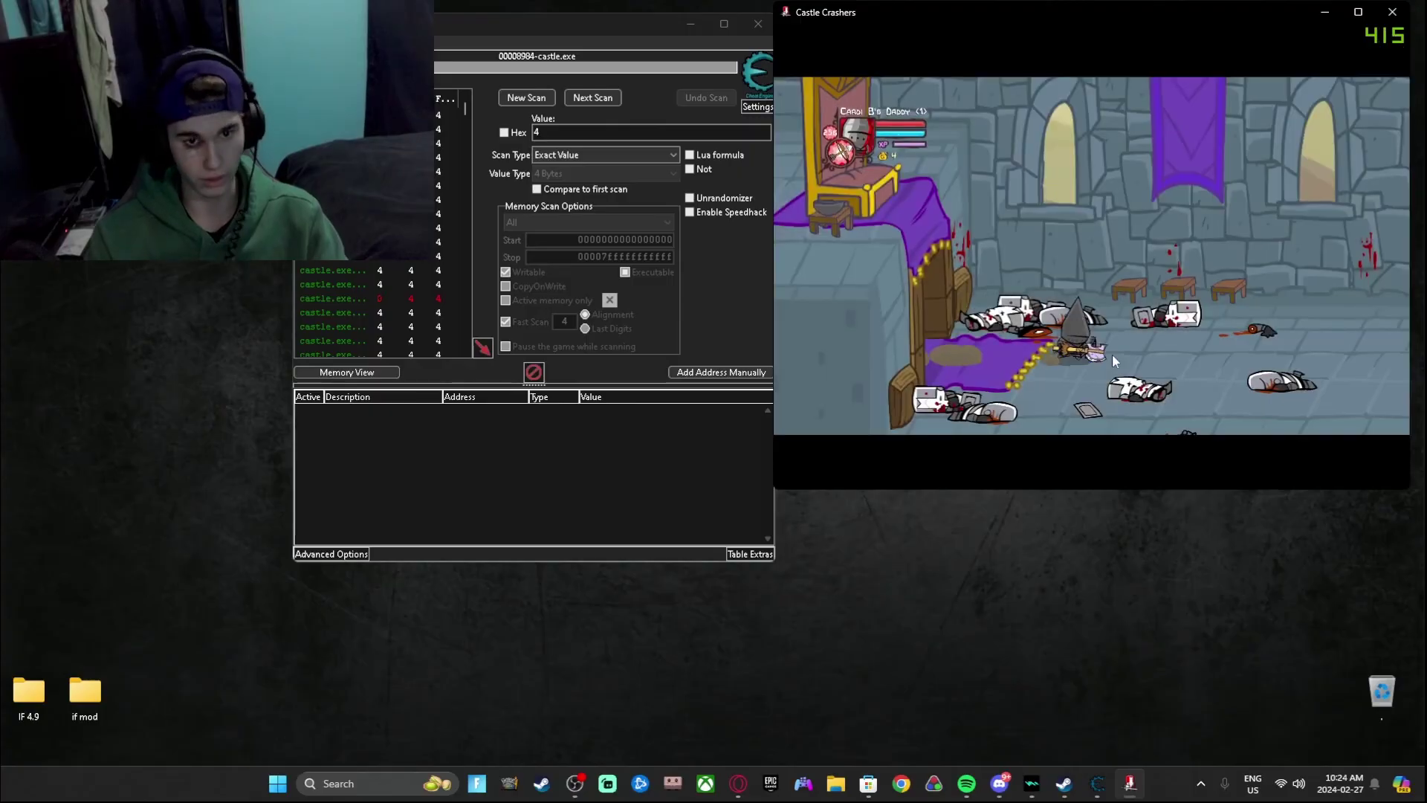
pyautogui.press('Right')
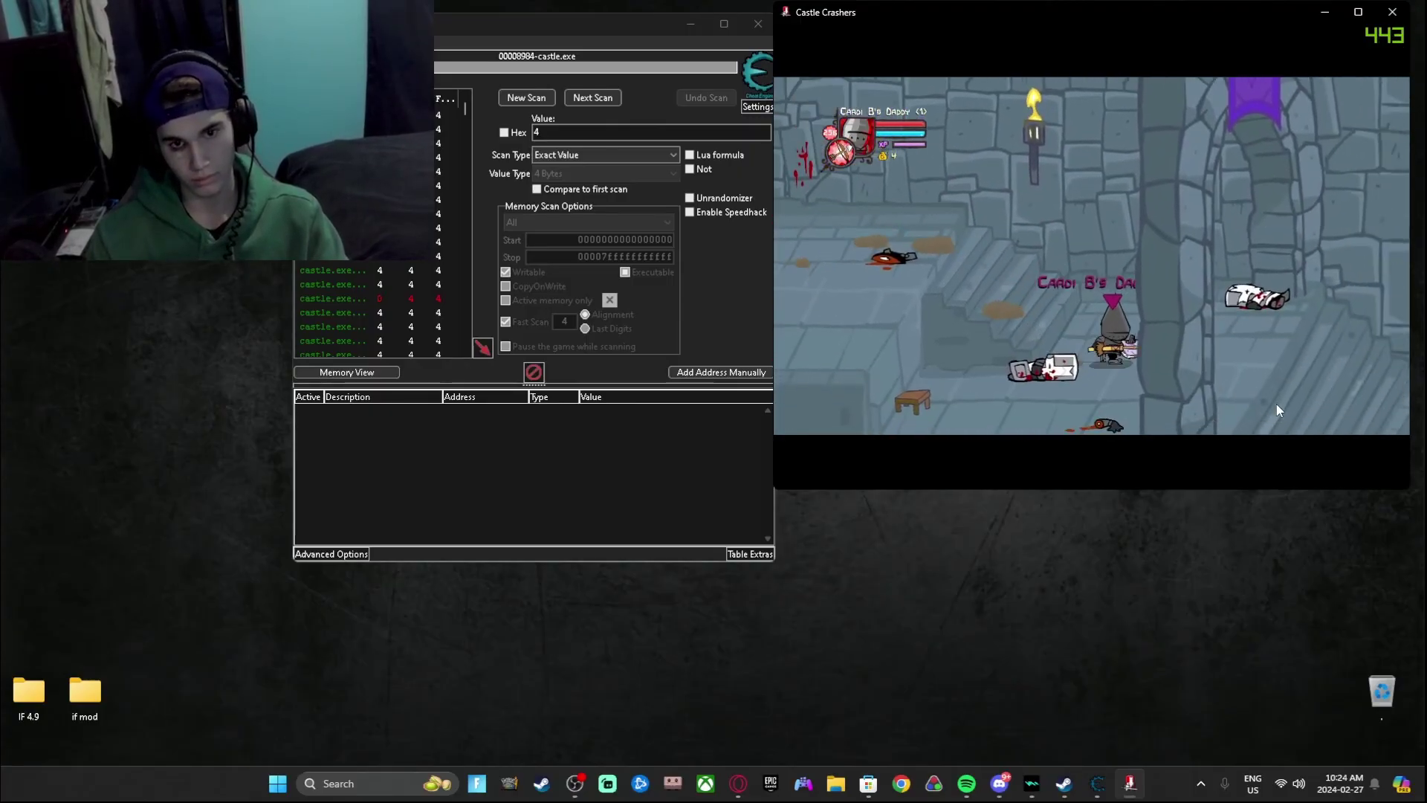
pyautogui.press('Right')
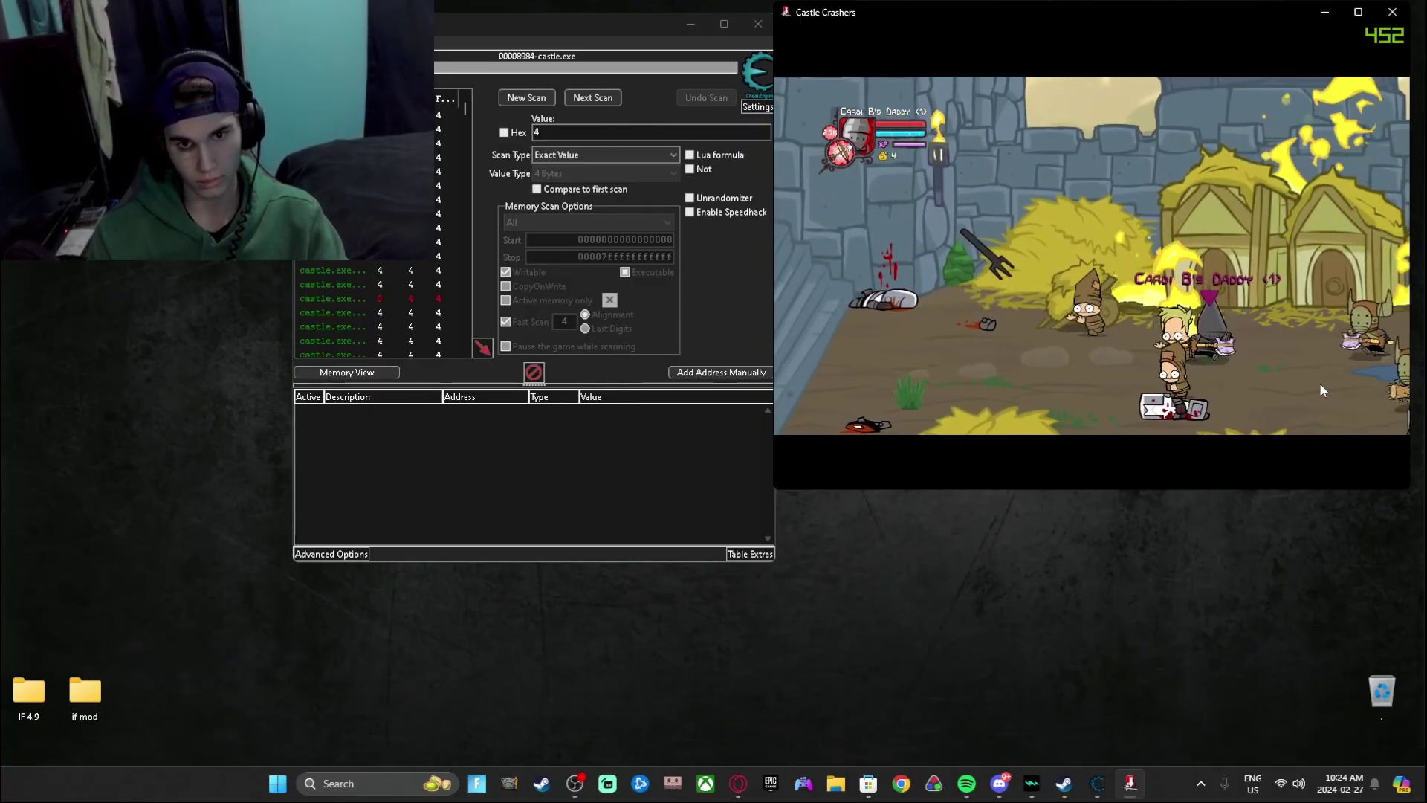
pyautogui.press('Right')
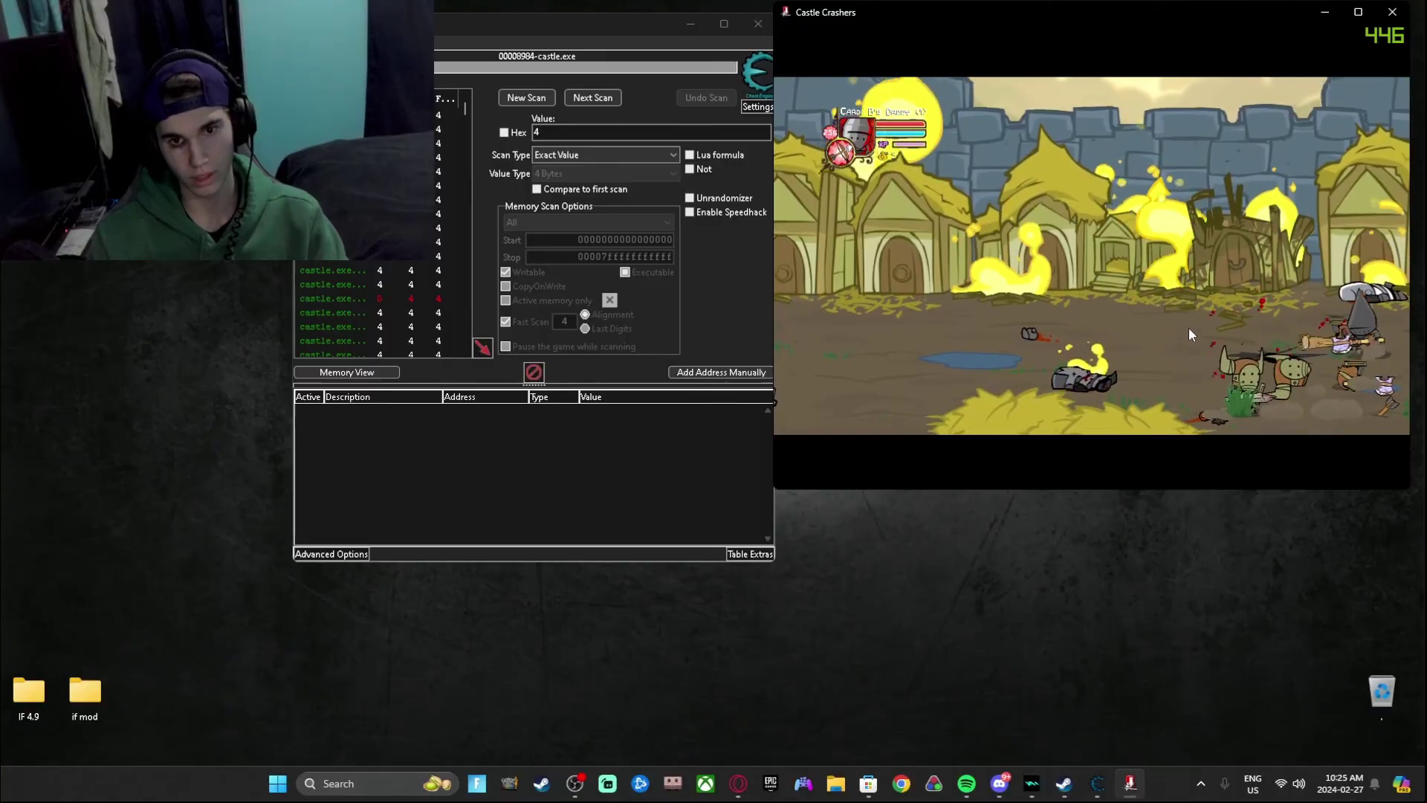
pyautogui.press('Escape')
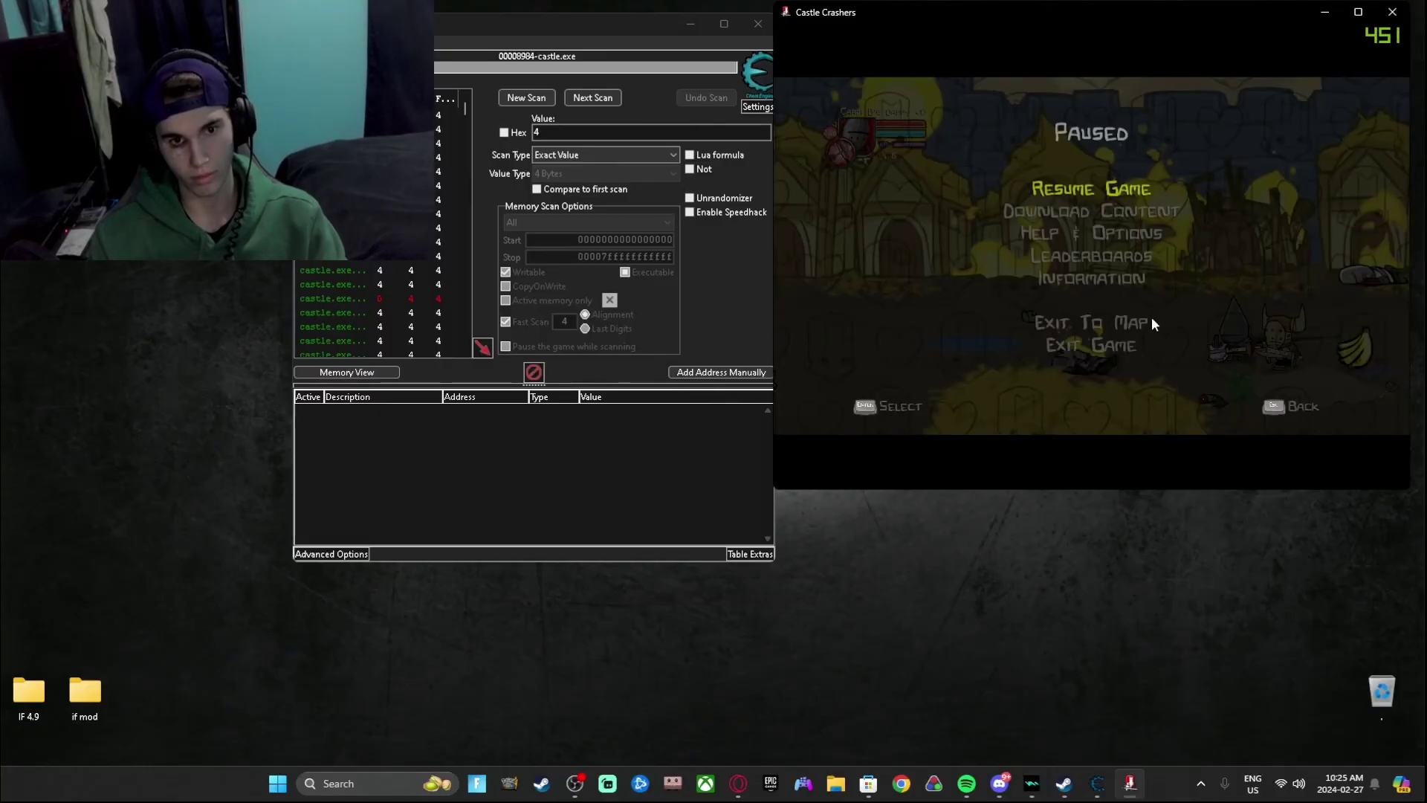
pyautogui.click(1110, 321)
pyautogui.click(1097, 243)
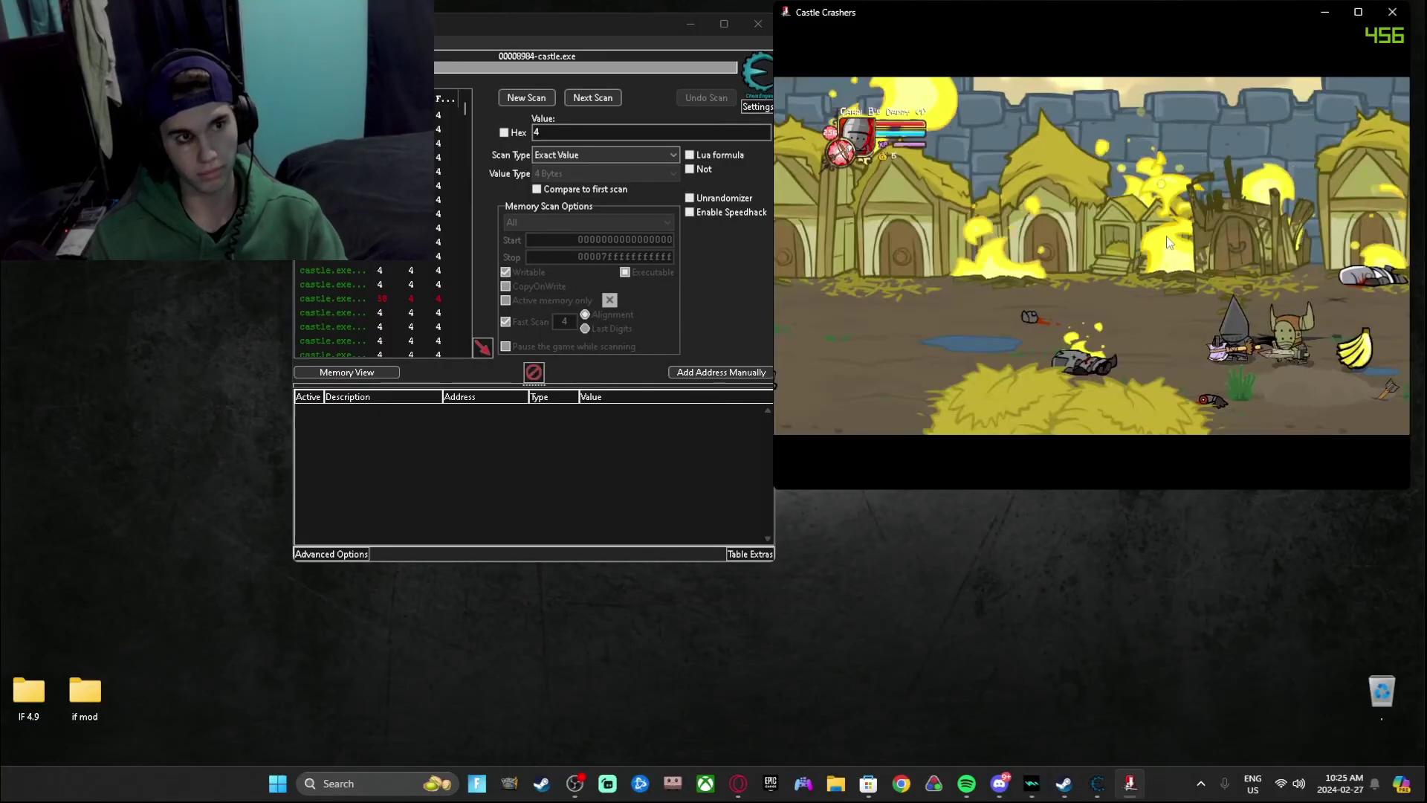
# Step: Rescan for addresses now holding 6 coins, then resume the game to the world map
pyautogui.click(583, 132)
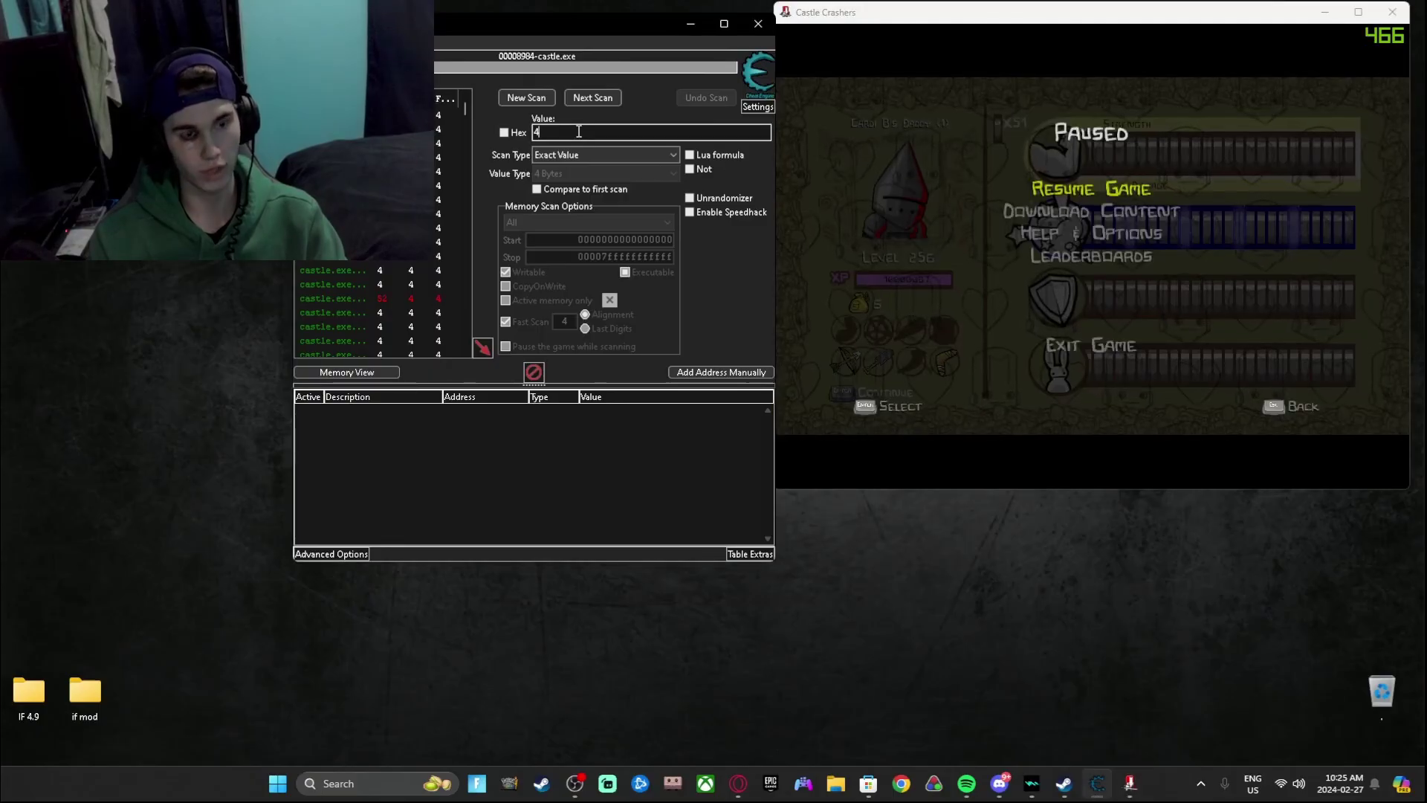
pyautogui.write('6')
pyautogui.click(590, 99)
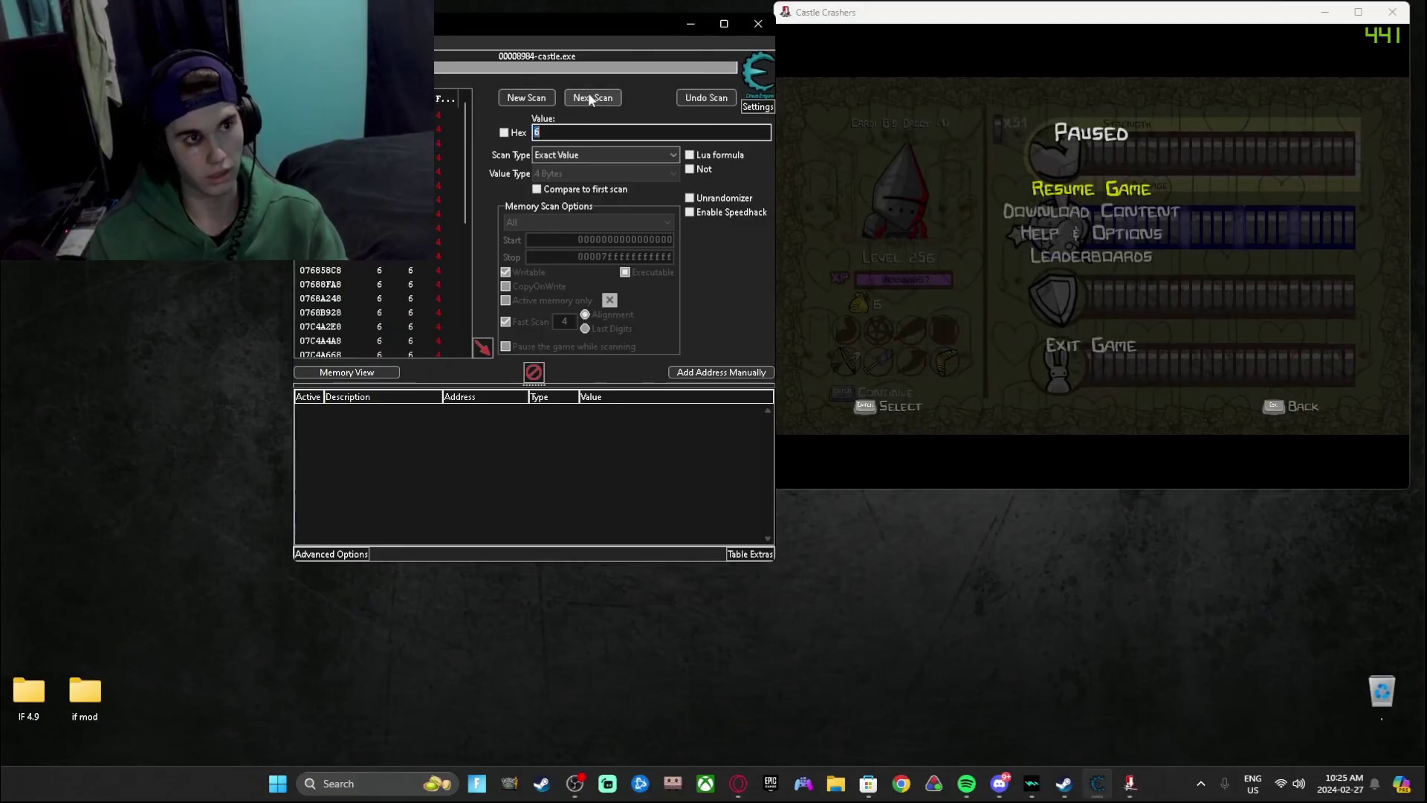
pyautogui.click(968, 251)
pyautogui.press('Return')
pyautogui.press('Return')
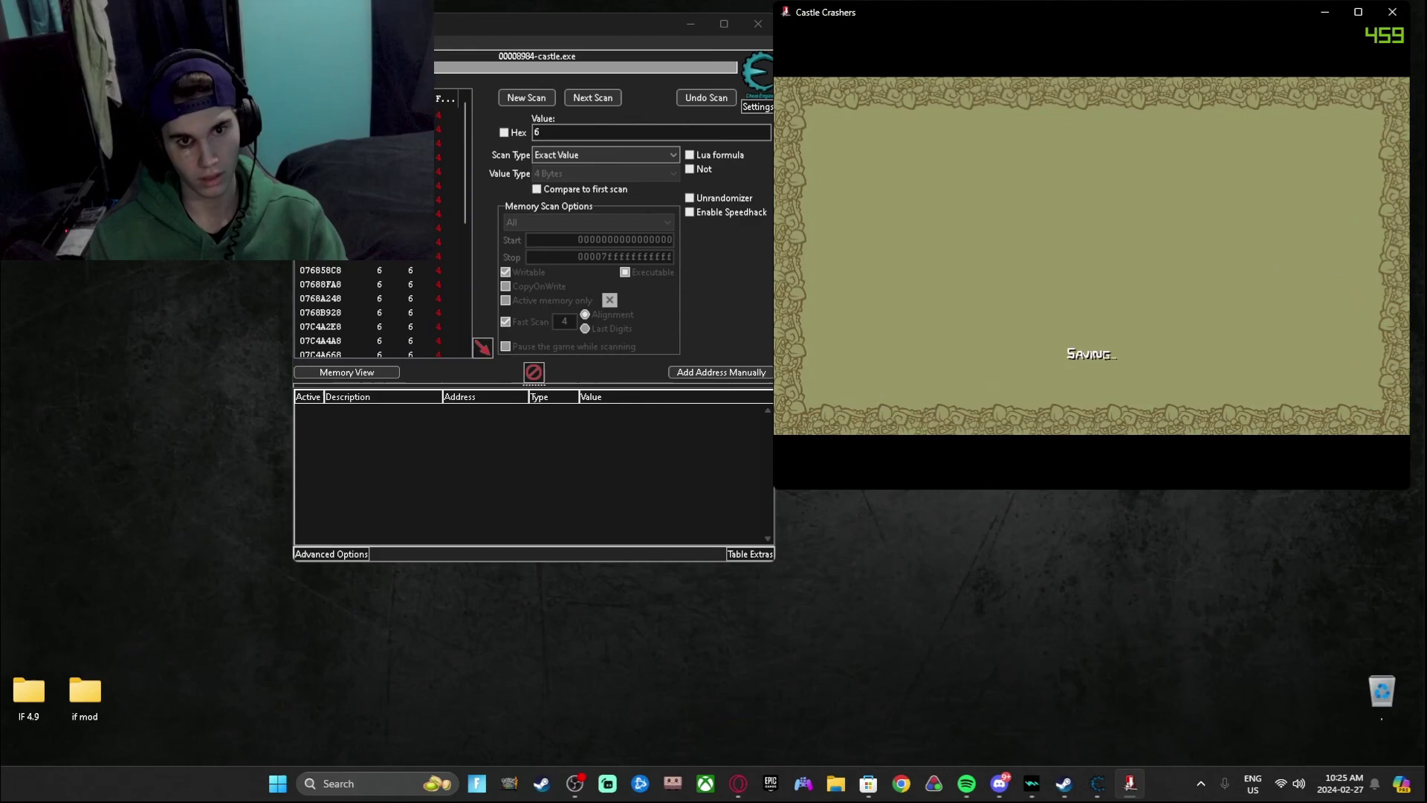
pyautogui.press('Return')
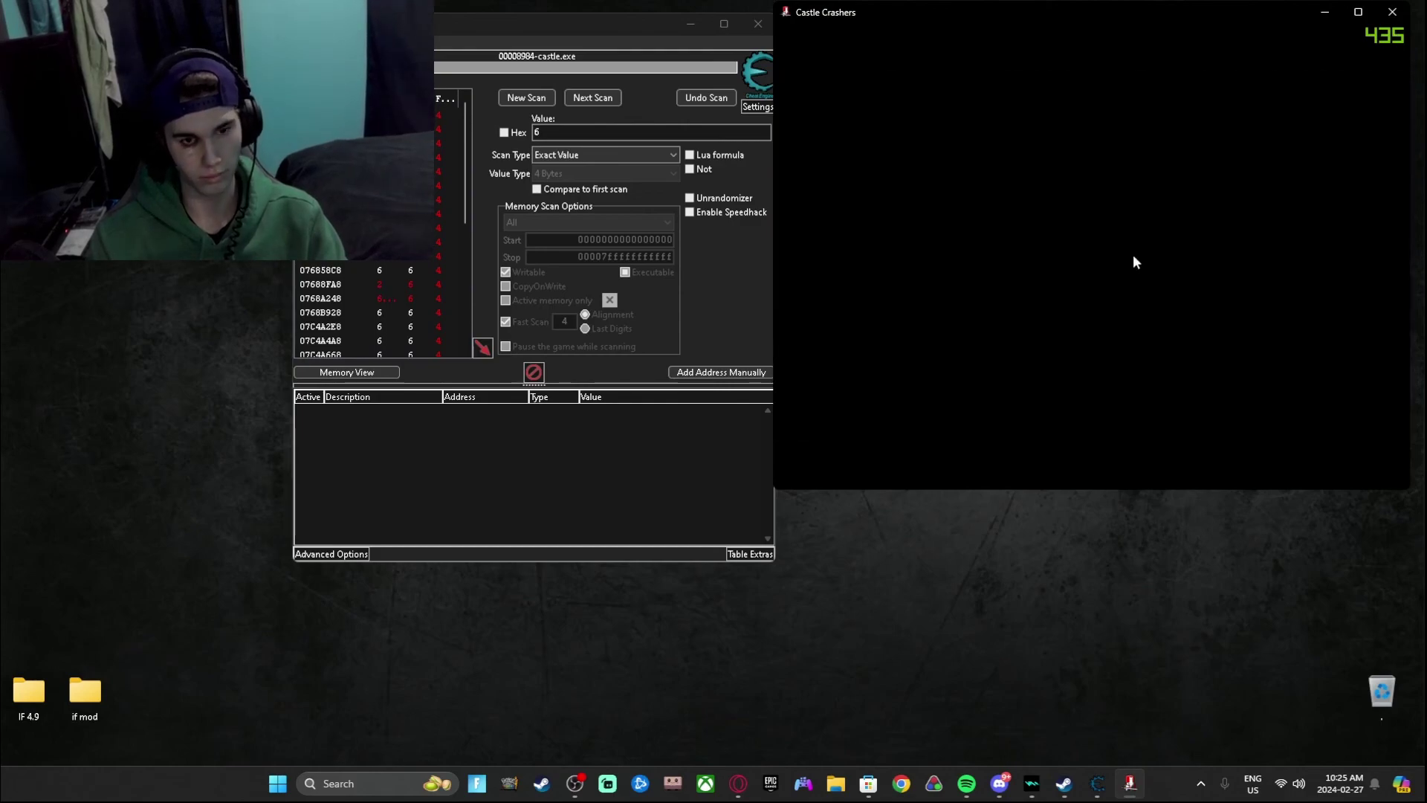
# Step: Walk the knight through the castle level, then pause and exit the level
pyautogui.press('Right')
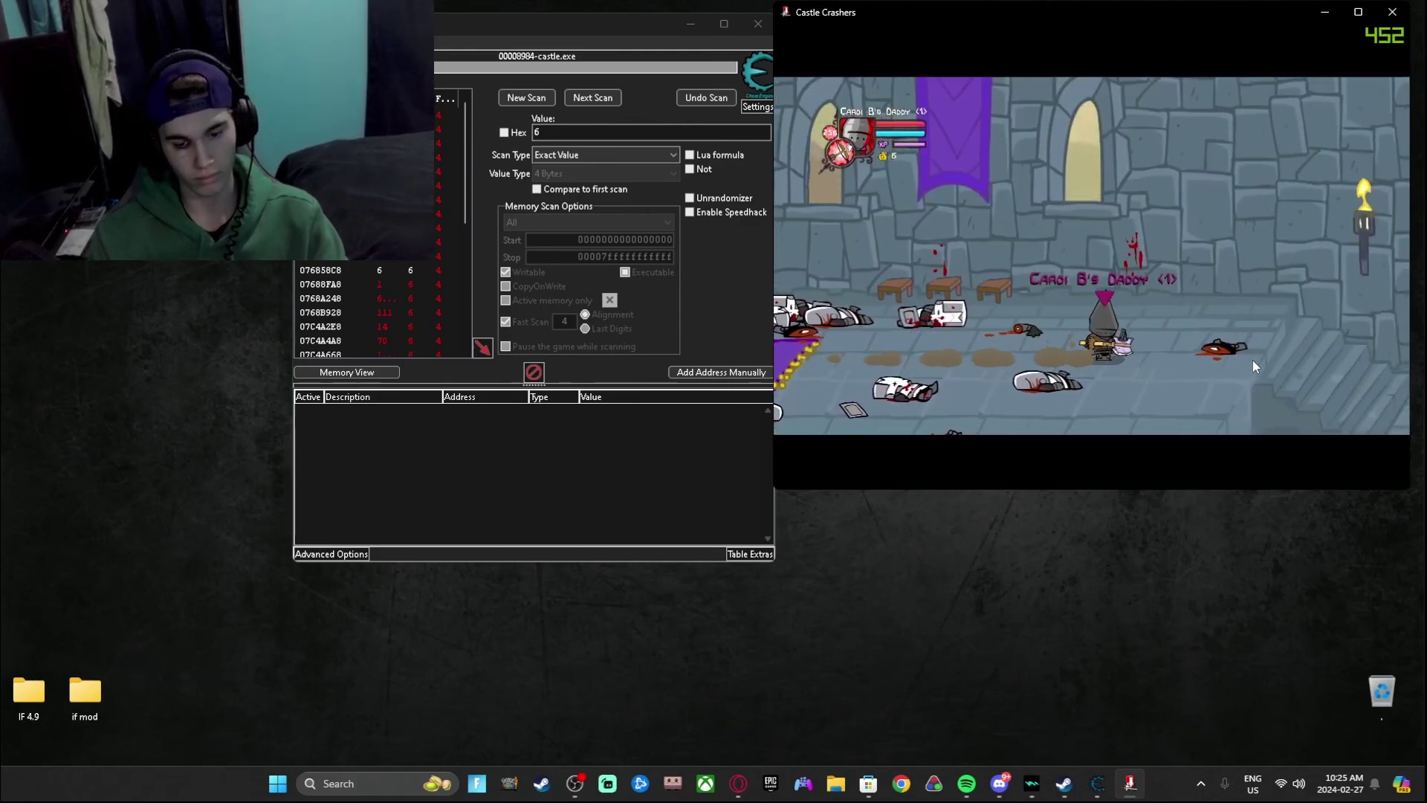
pyautogui.press('Right')
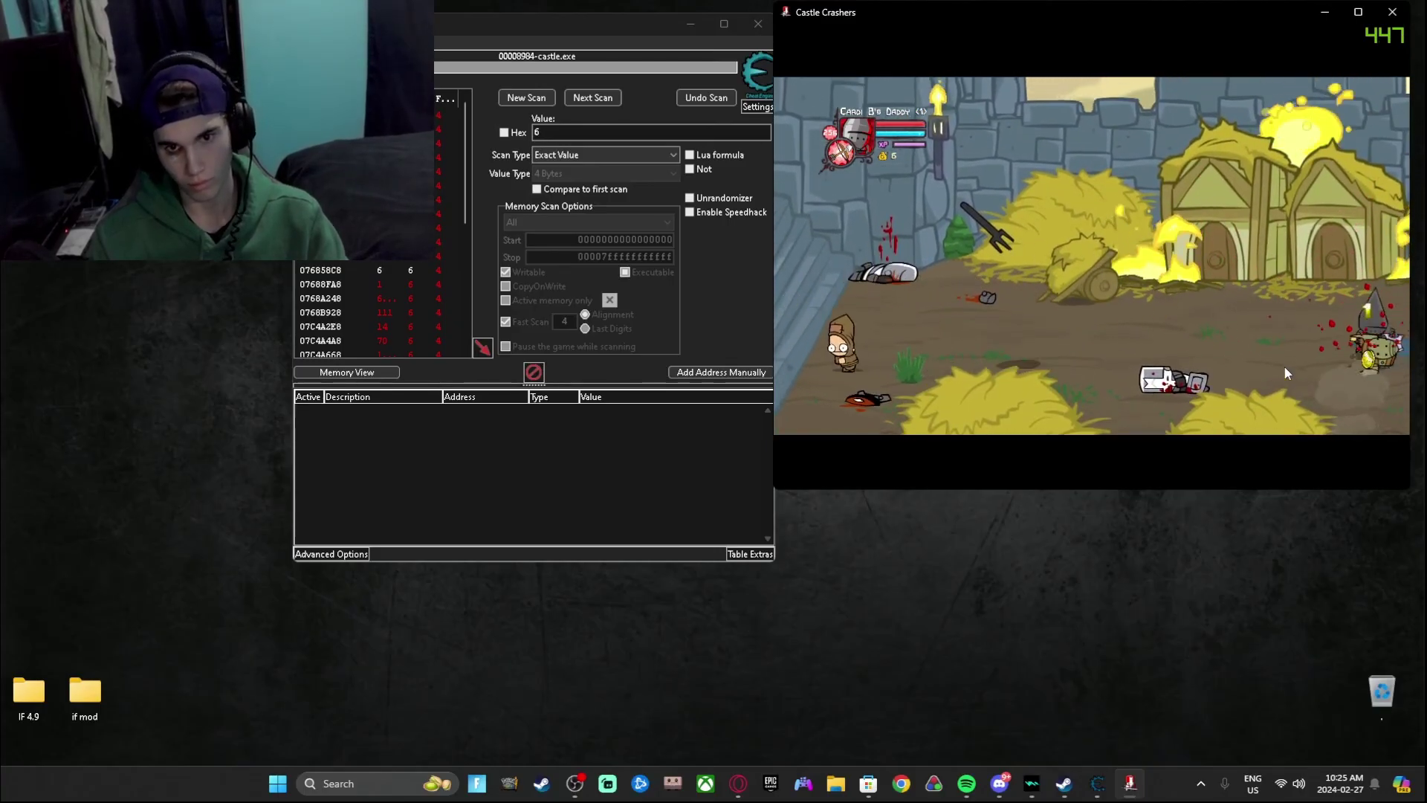
pyautogui.press('Escape')
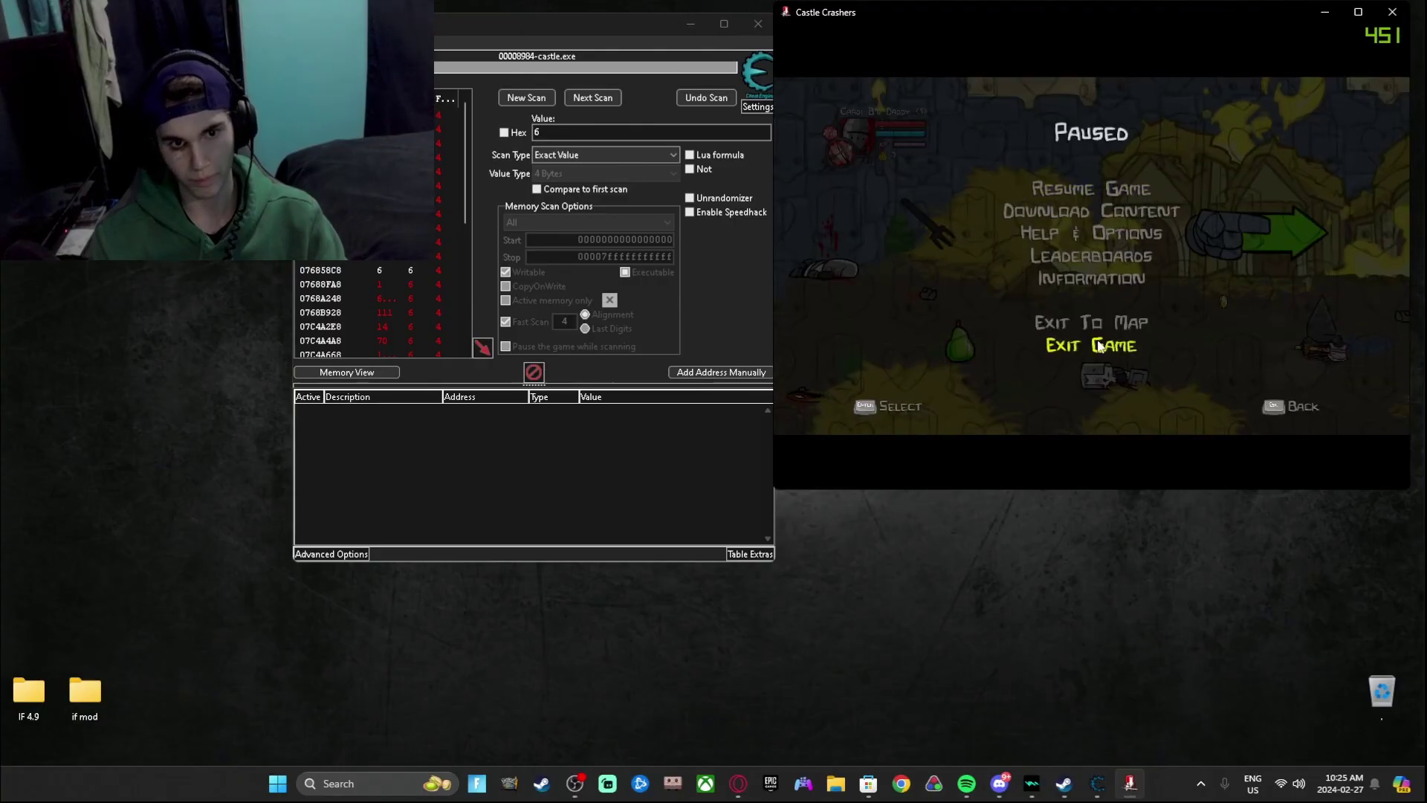
pyautogui.press('Up')
pyautogui.press('Return')
pyautogui.press('Down')
pyautogui.press('Return')
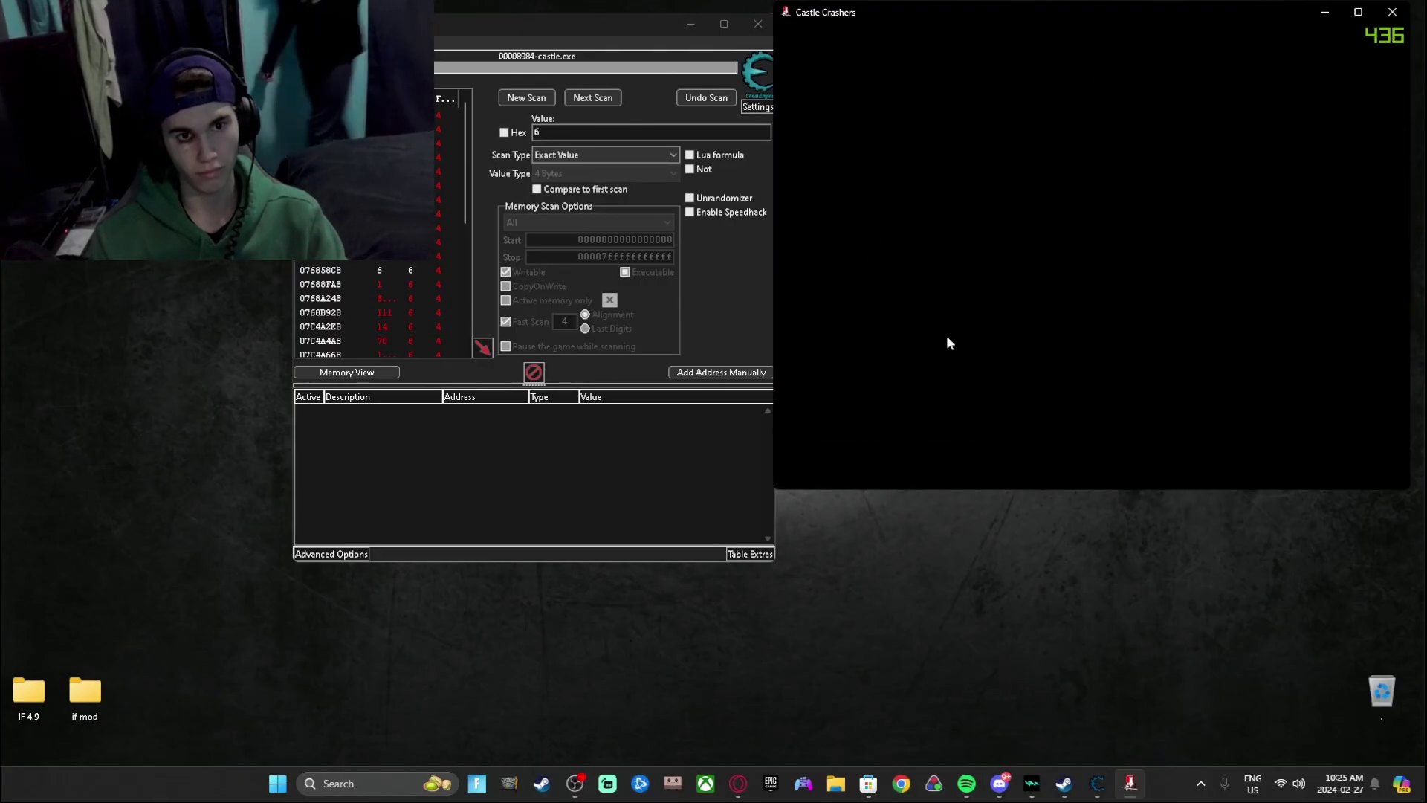
# Step: Rescan for addresses holding 8 coins and add the found addresses to the saved list
pyautogui.press('Escape')
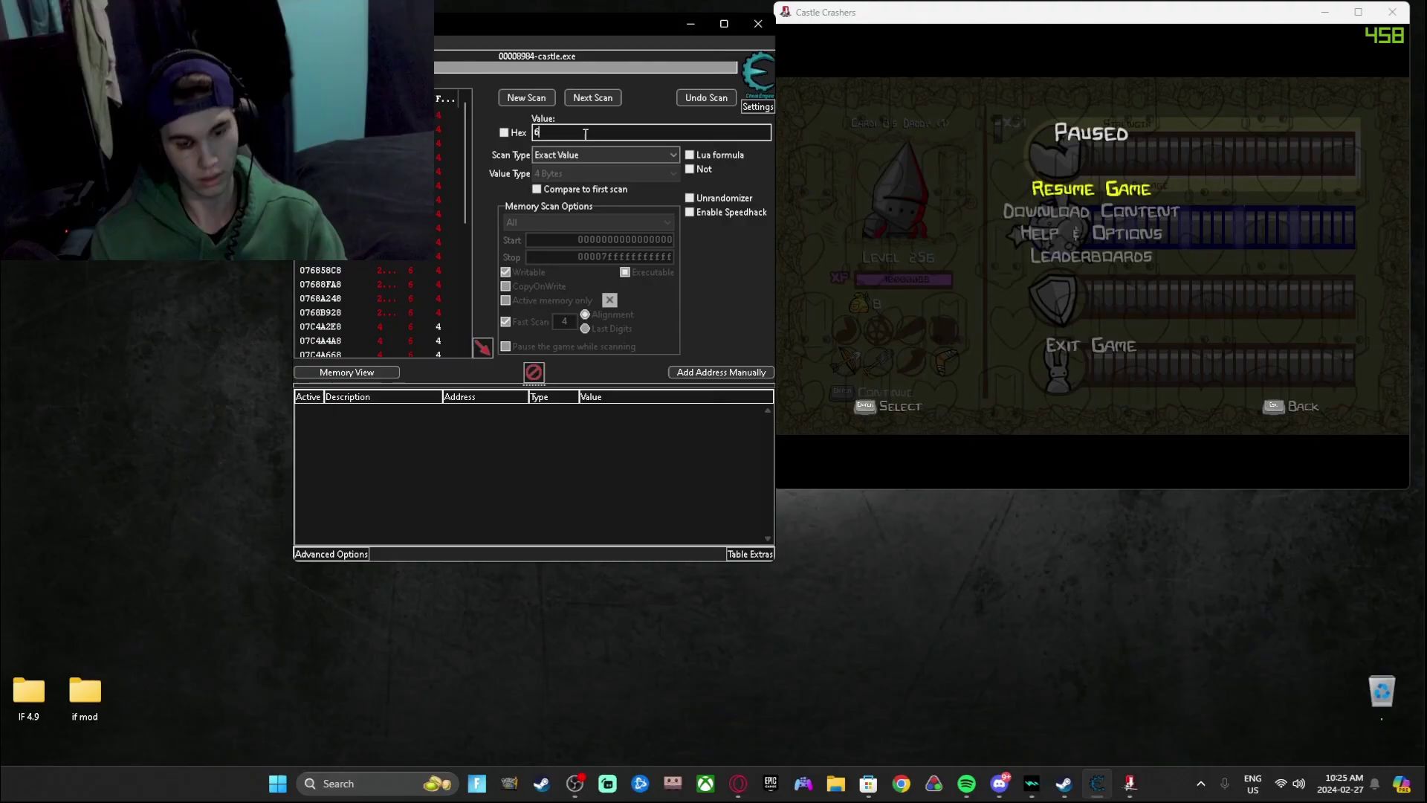
pyautogui.doubleClick(590, 133)
pyautogui.write('8')
pyautogui.click(599, 101)
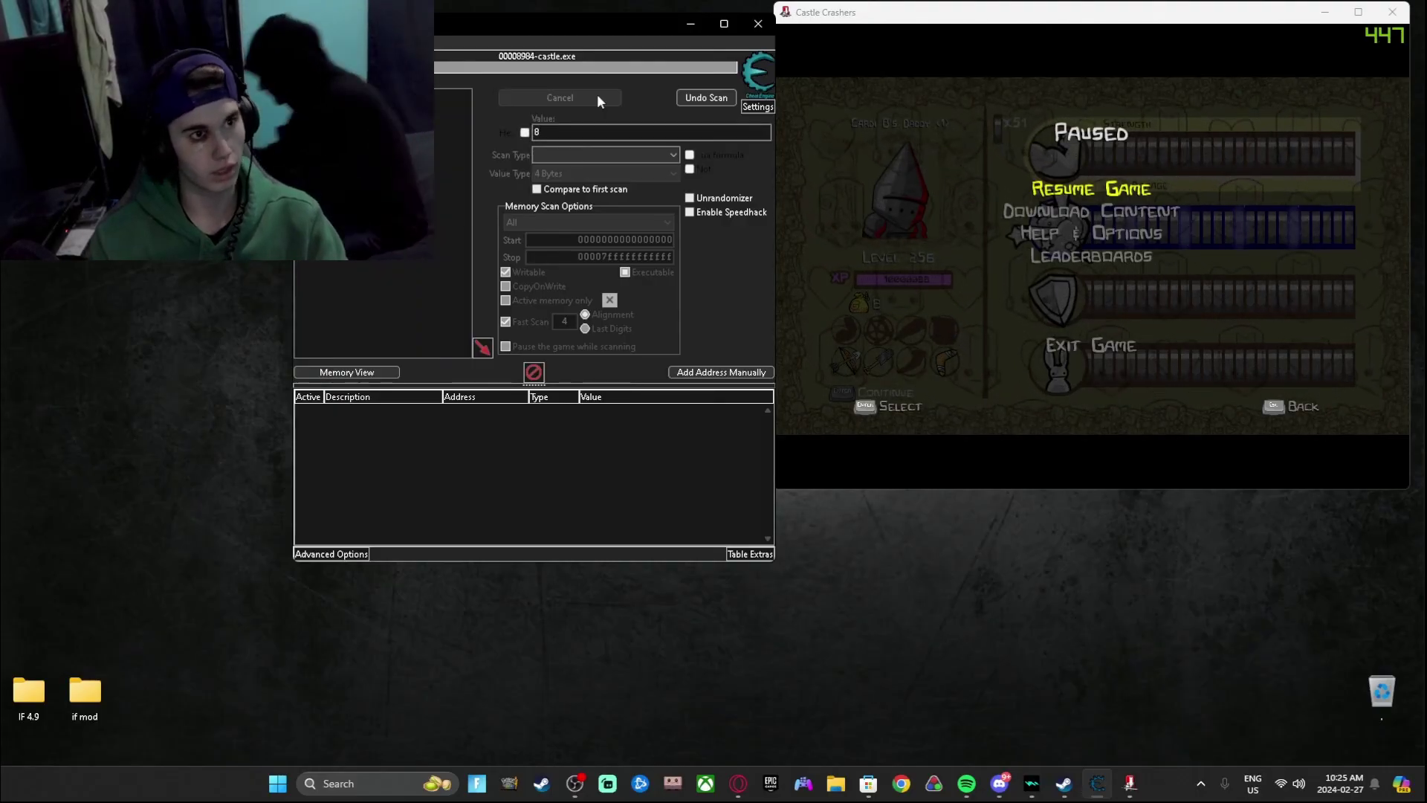
pyautogui.doubleClick(451, 128)
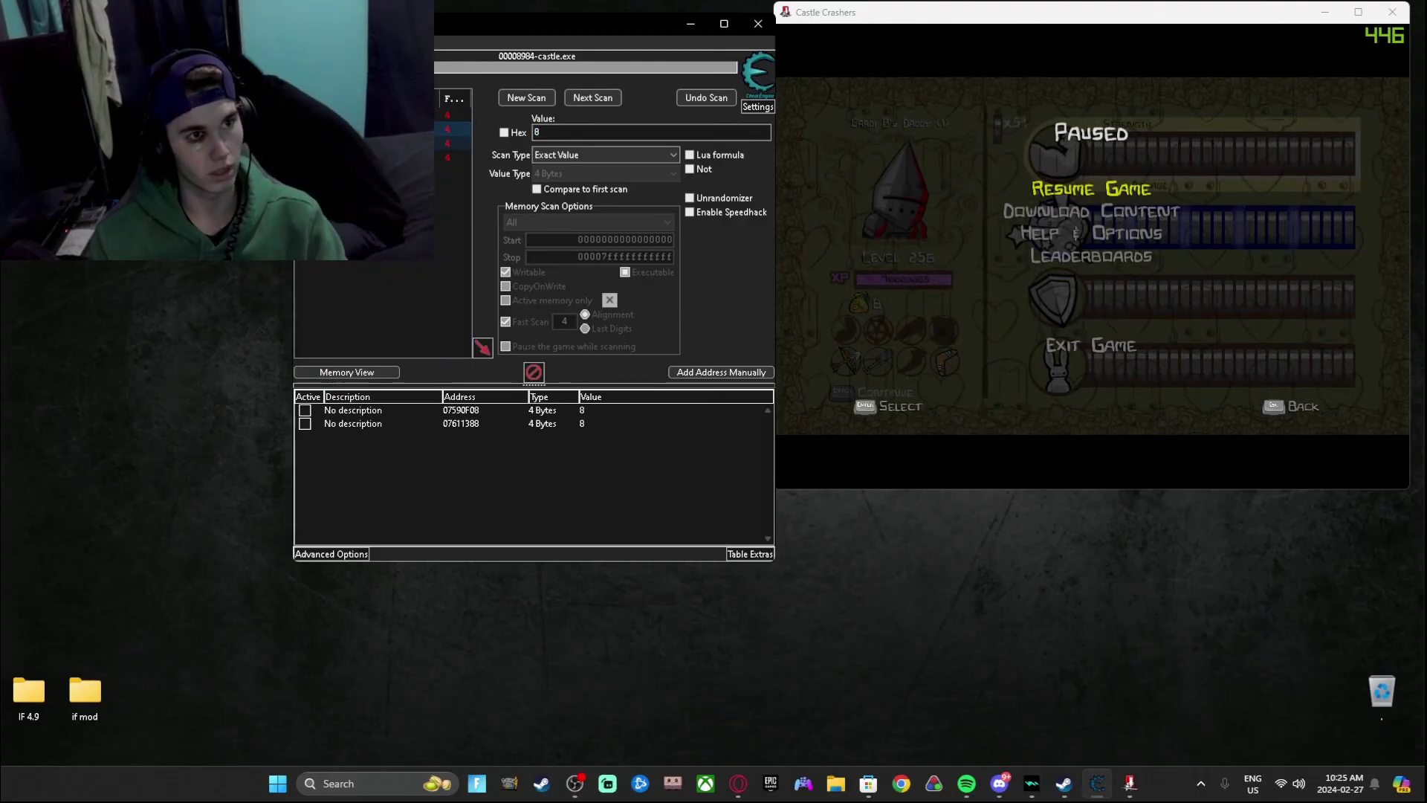
pyautogui.doubleClick(452, 157)
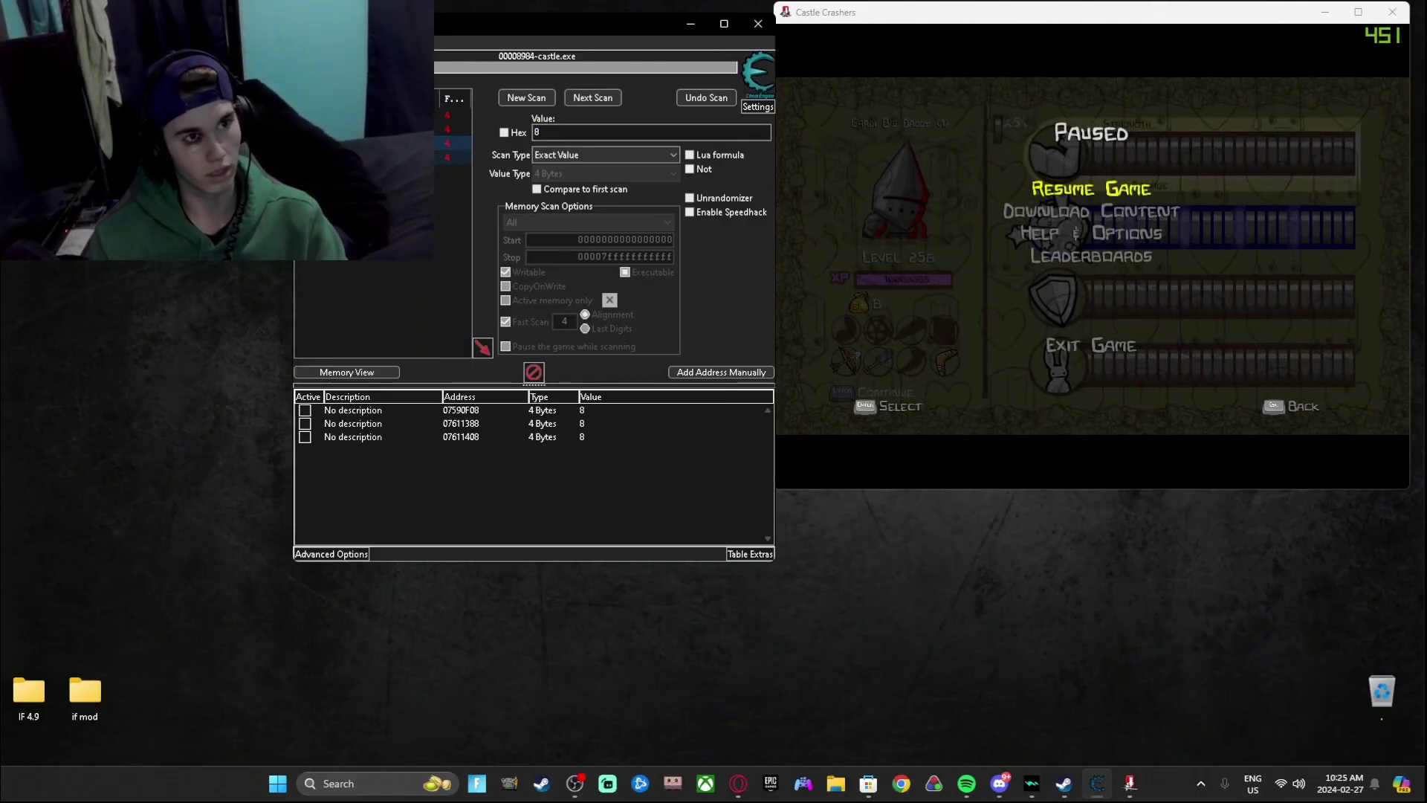
# Step: Change all four saved coin addresses to 876543
pyautogui.hotkey('ctrl', 'a')
pyautogui.doubleClick(583, 412)
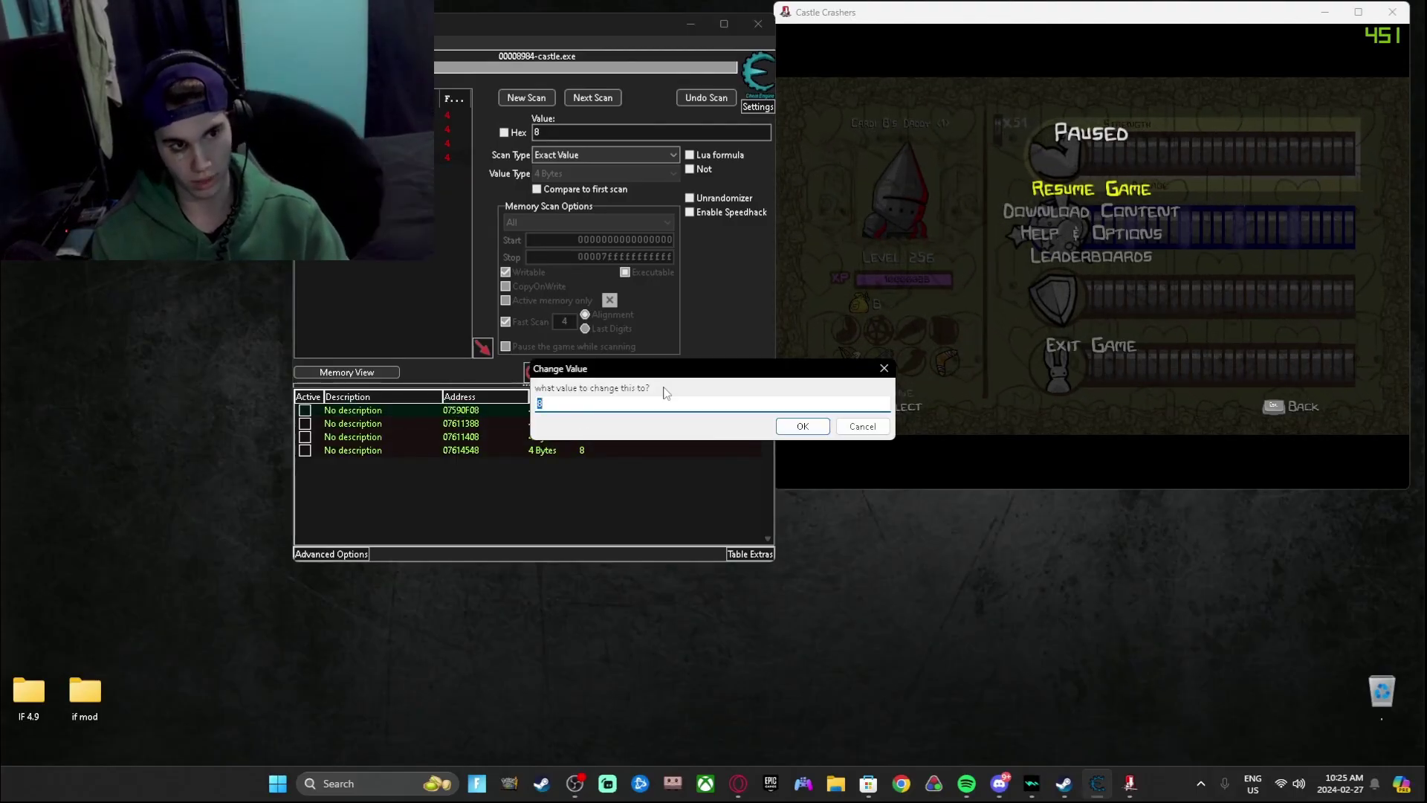
pyautogui.press('BackSpace')
pyautogui.write('76543')
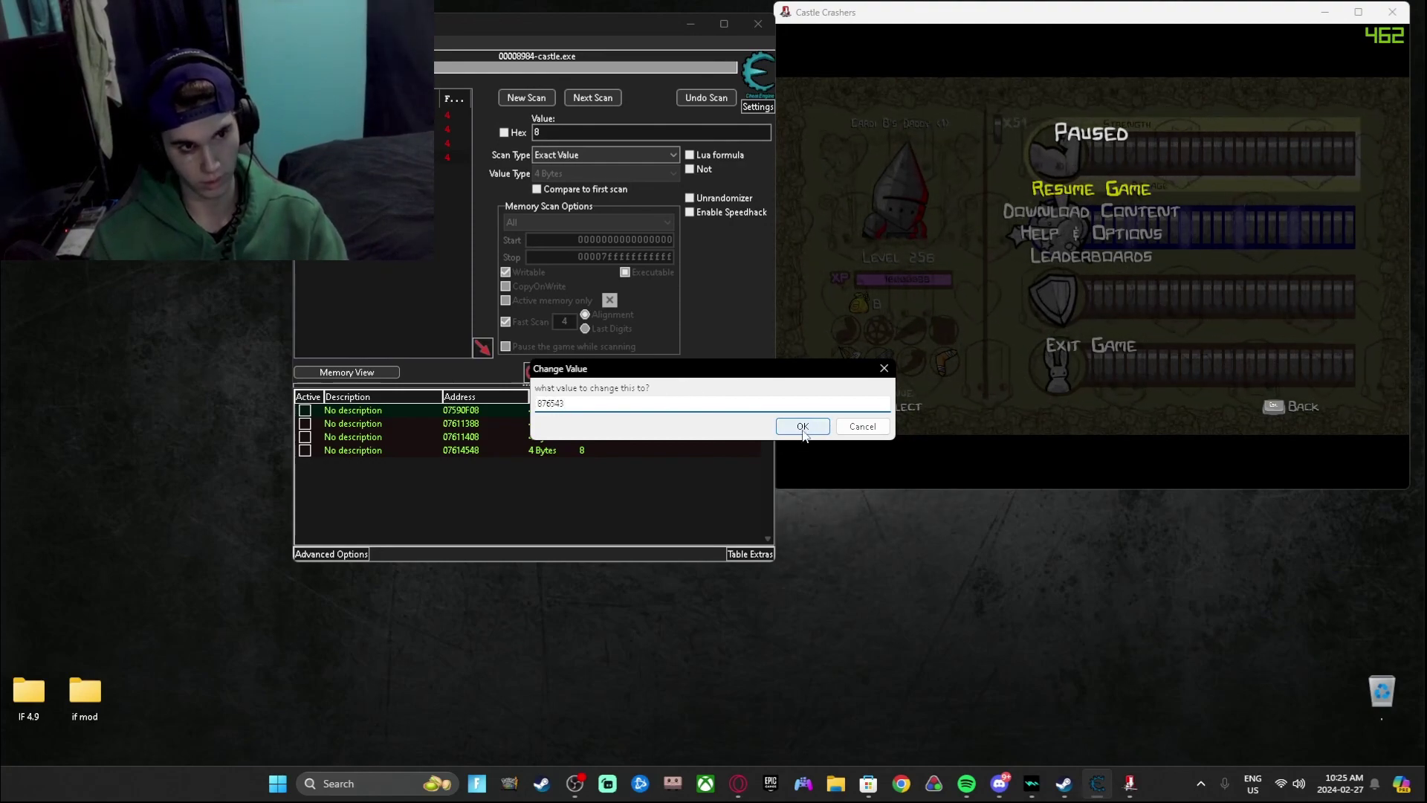
pyautogui.click(803, 427)
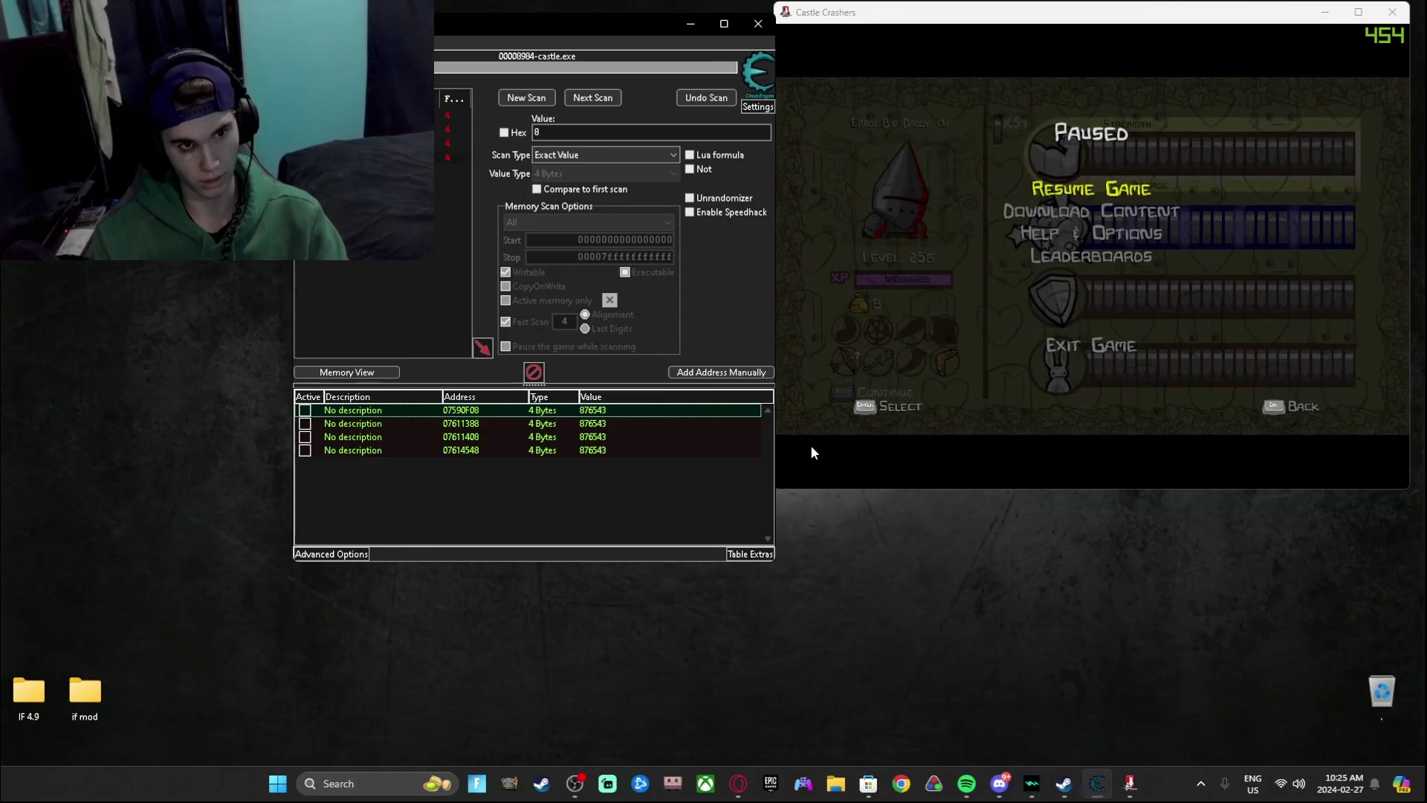
pyautogui.click(966, 441)
# Step: Continue to the world map and reopen Stats to confirm 876543 coins
pyautogui.press('Return')
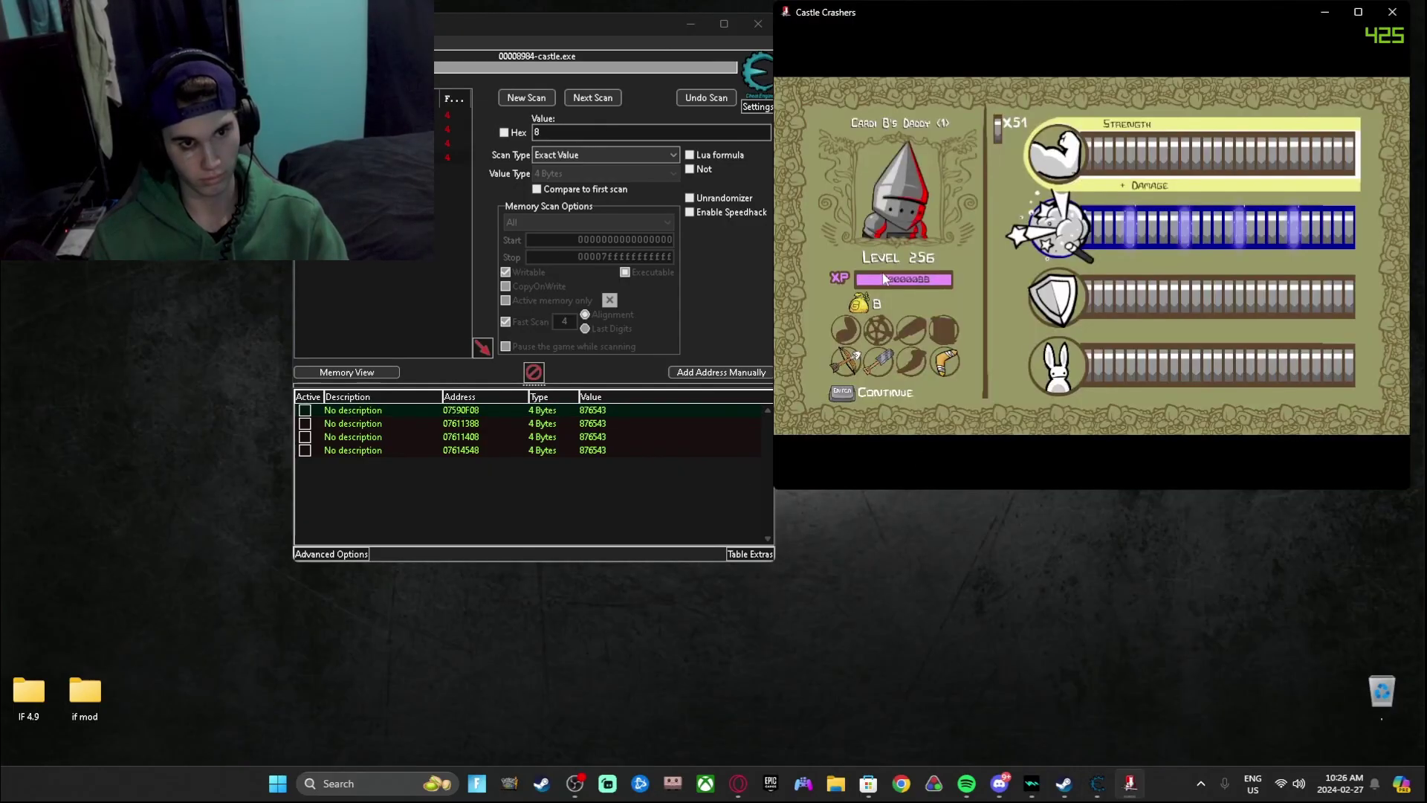
pyautogui.press('Return')
pyautogui.press('Return')
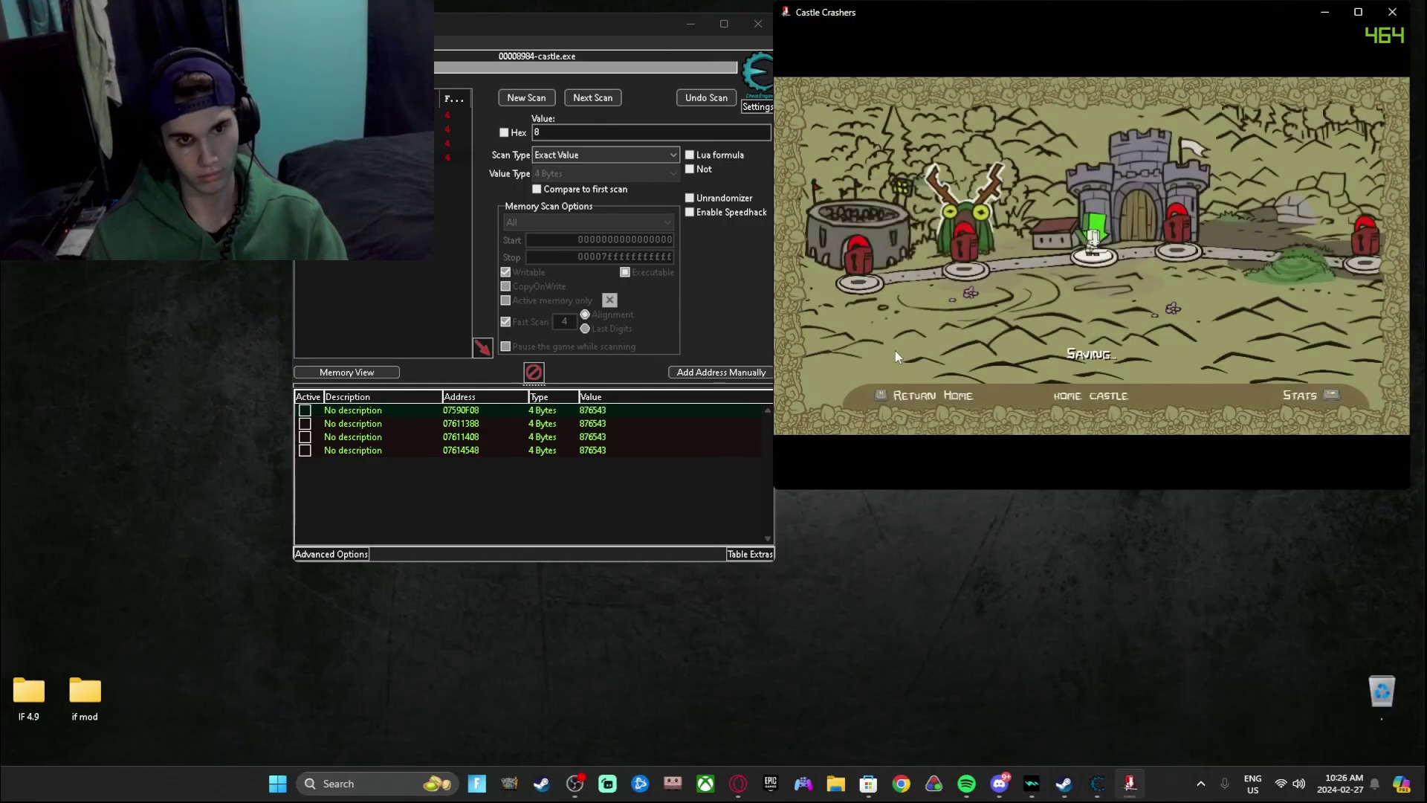
pyautogui.press('s')
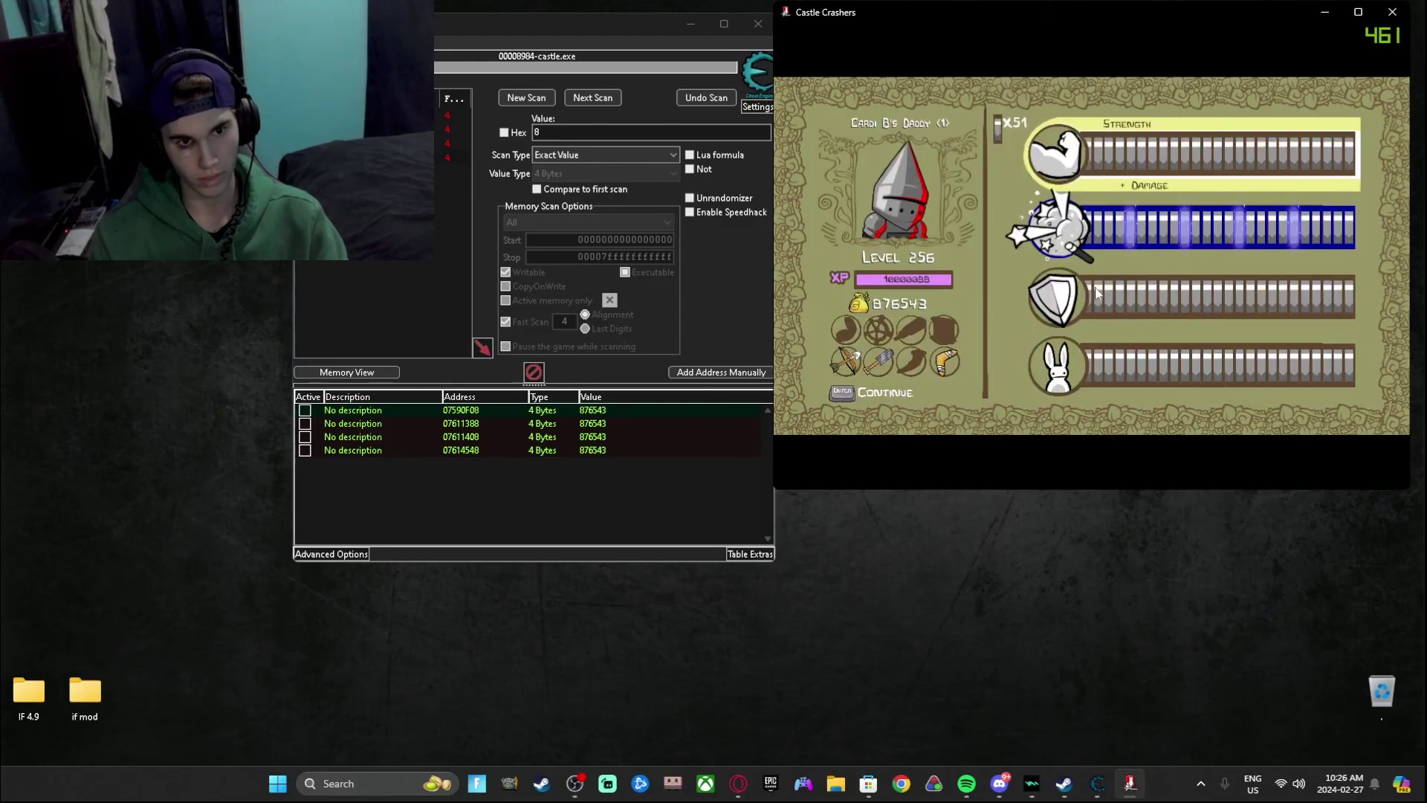